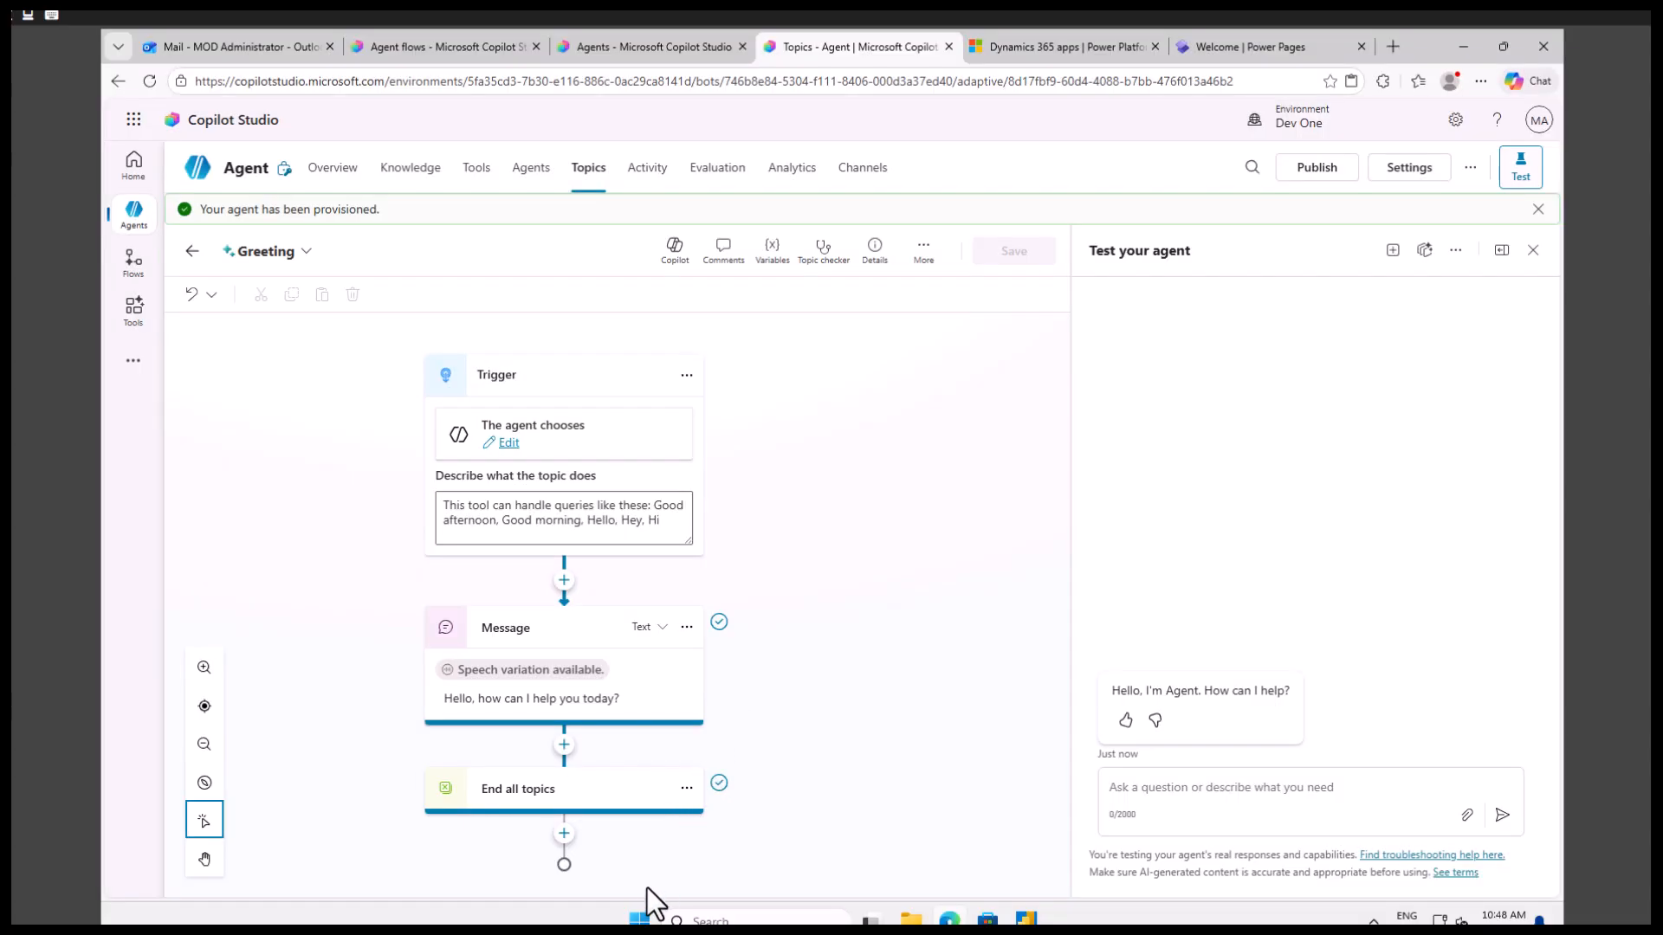
# Open Notepad with a blank document and enlarge its text to 320%.
pyautogui.click(644, 916)
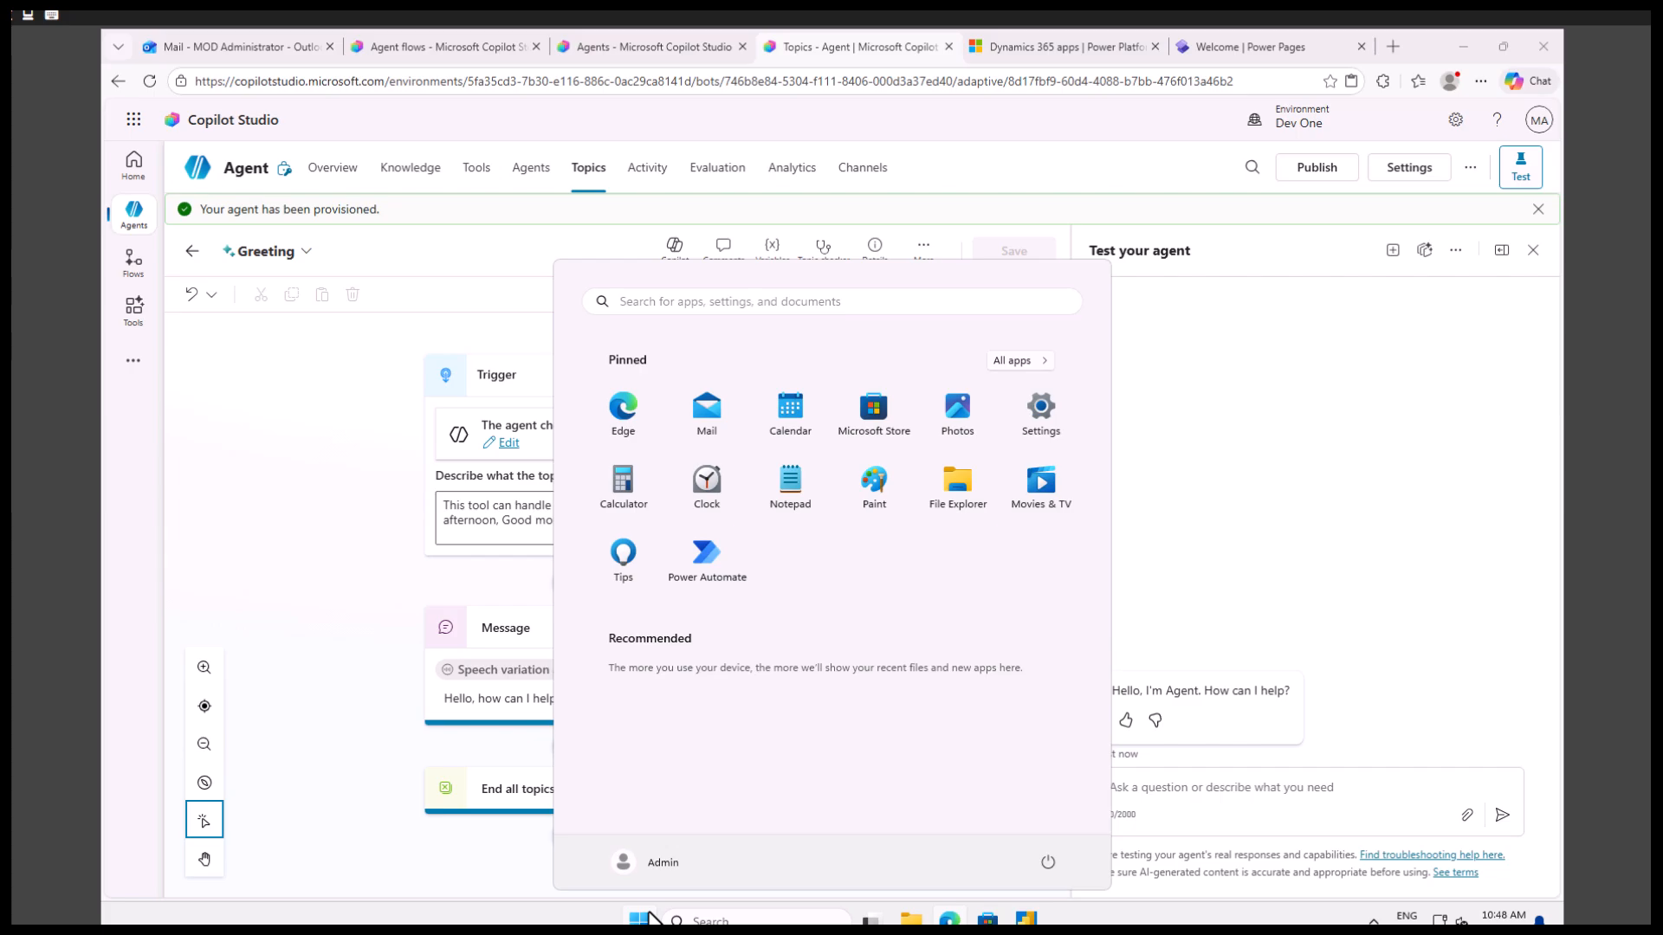
pyautogui.click(642, 921)
pyautogui.click(648, 922)
pyautogui.click(792, 486)
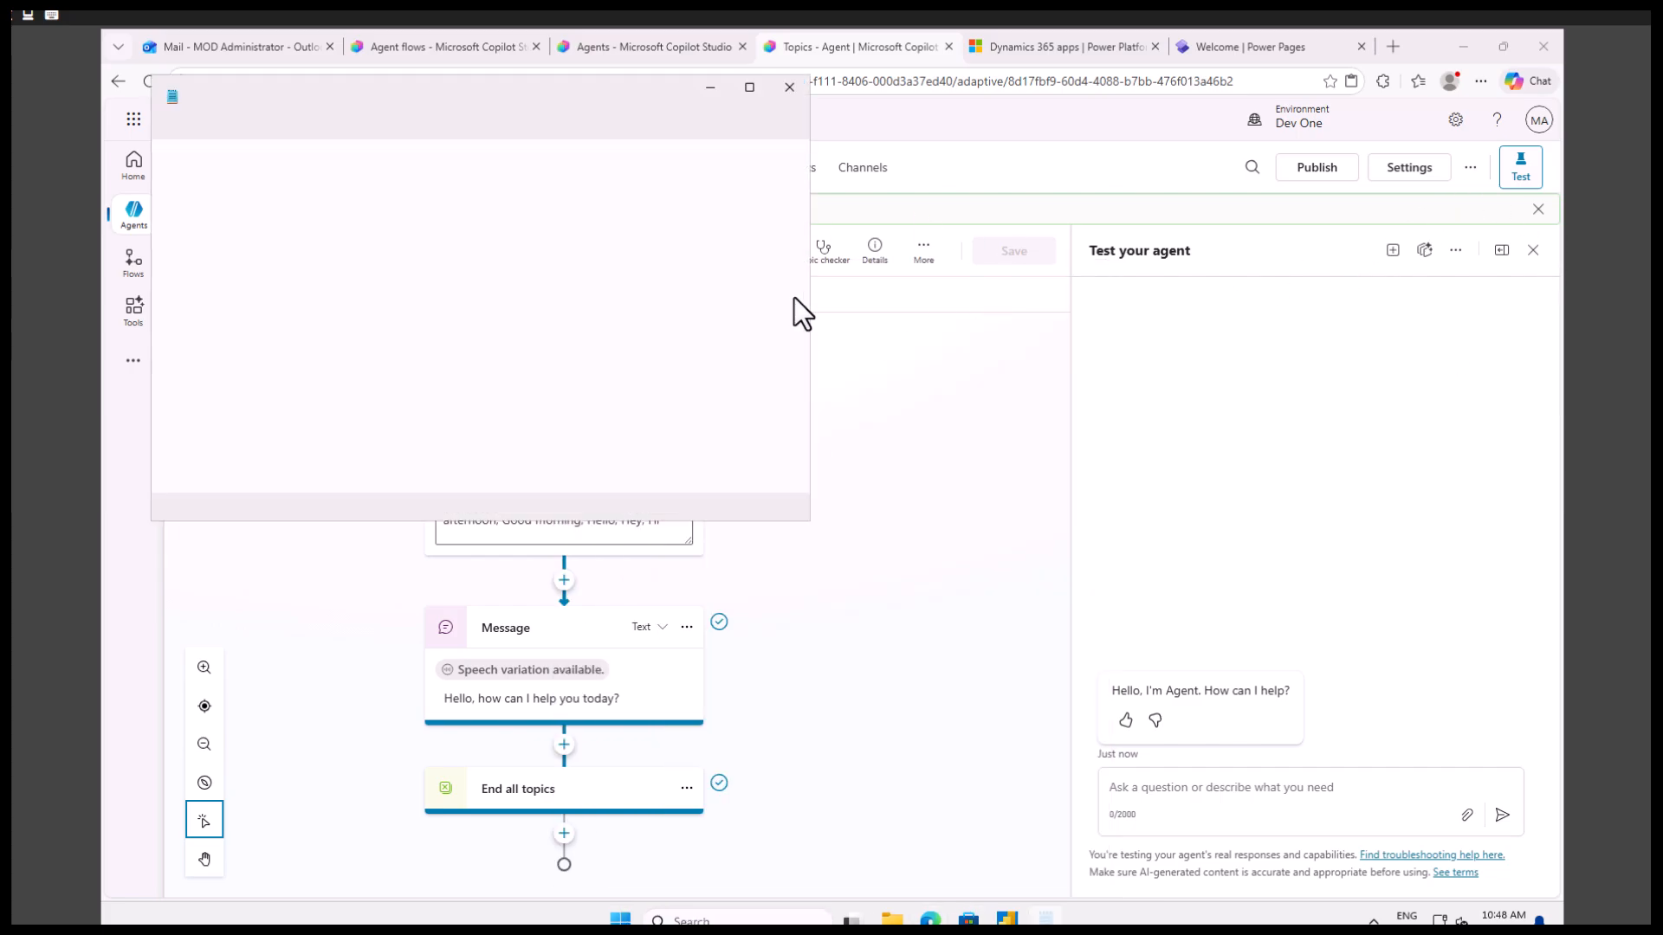
pyautogui.click(503, 206)
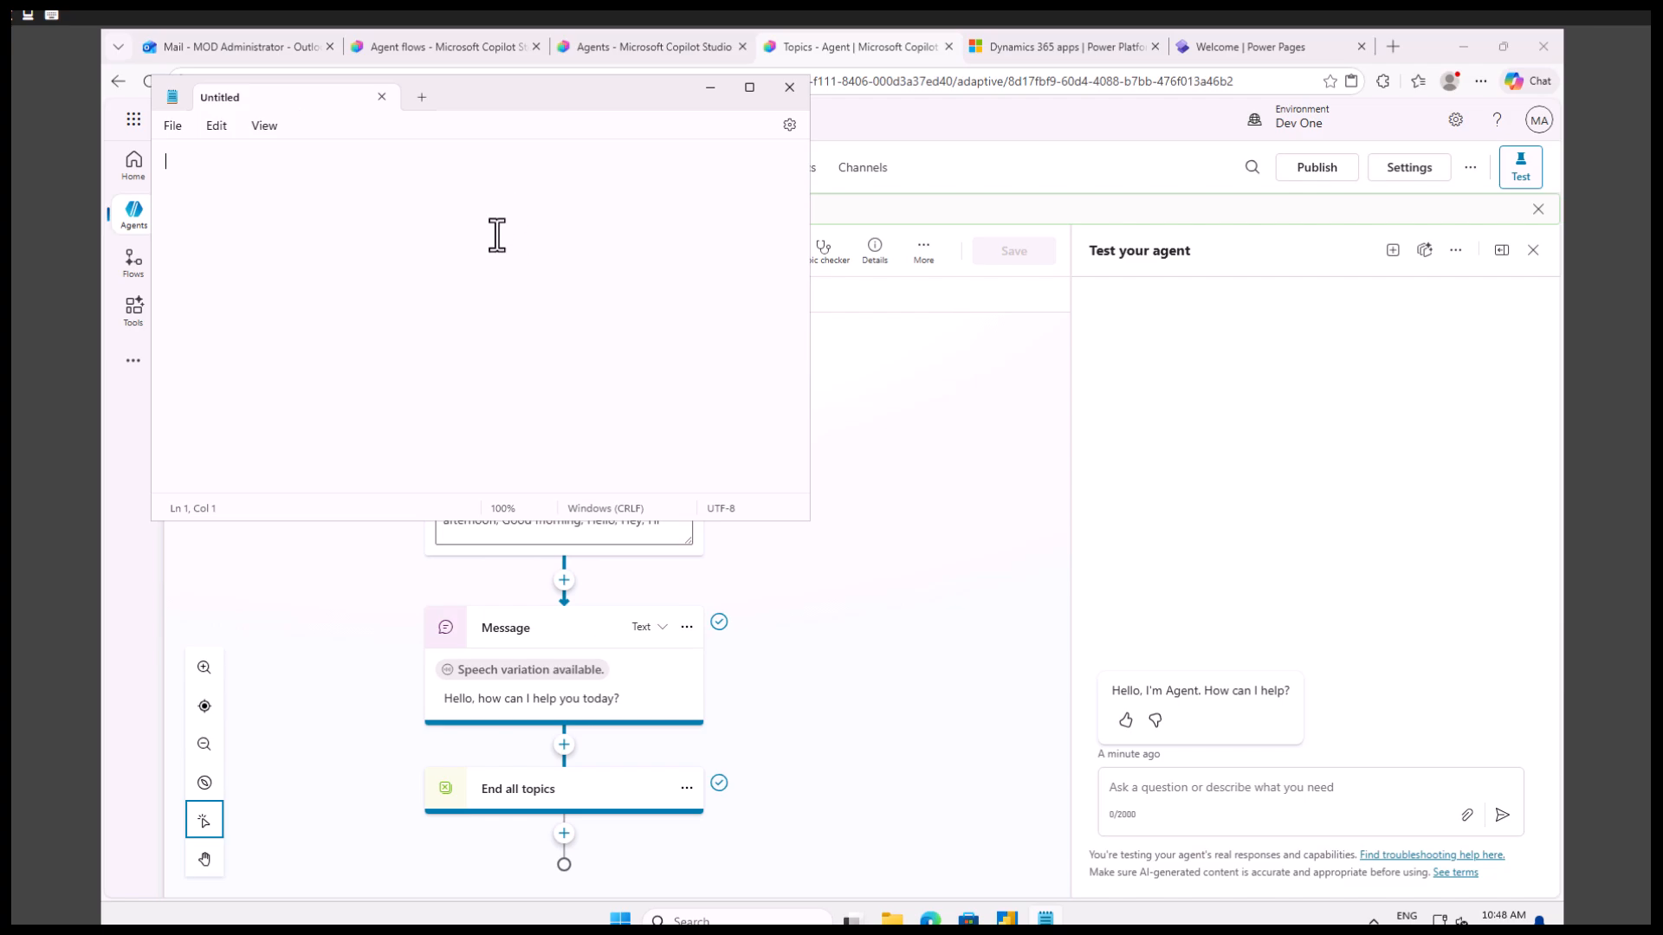
pyautogui.scroll(10, 491, 271)
# Write "Name , Phone" as the first line of the Notepad note.
pyautogui.write('en')
pyautogui.press('BackSpace')
pyautogui.press('BackSpace')
pyautogui.write('Nam,e ')
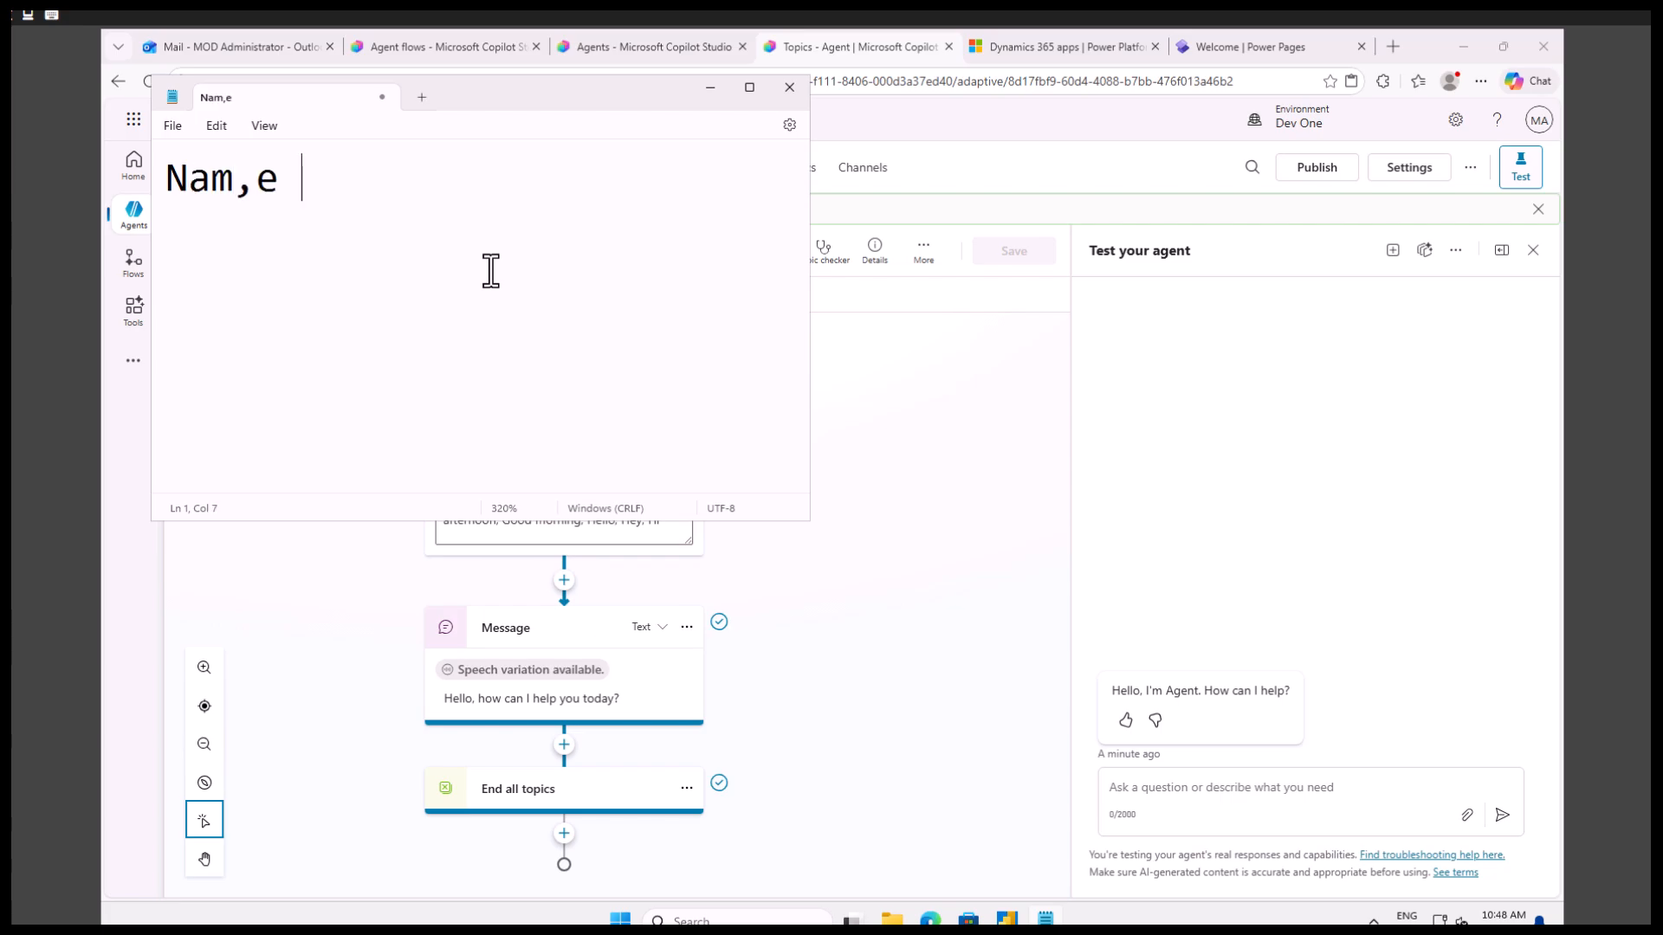
pyautogui.write('Phone')
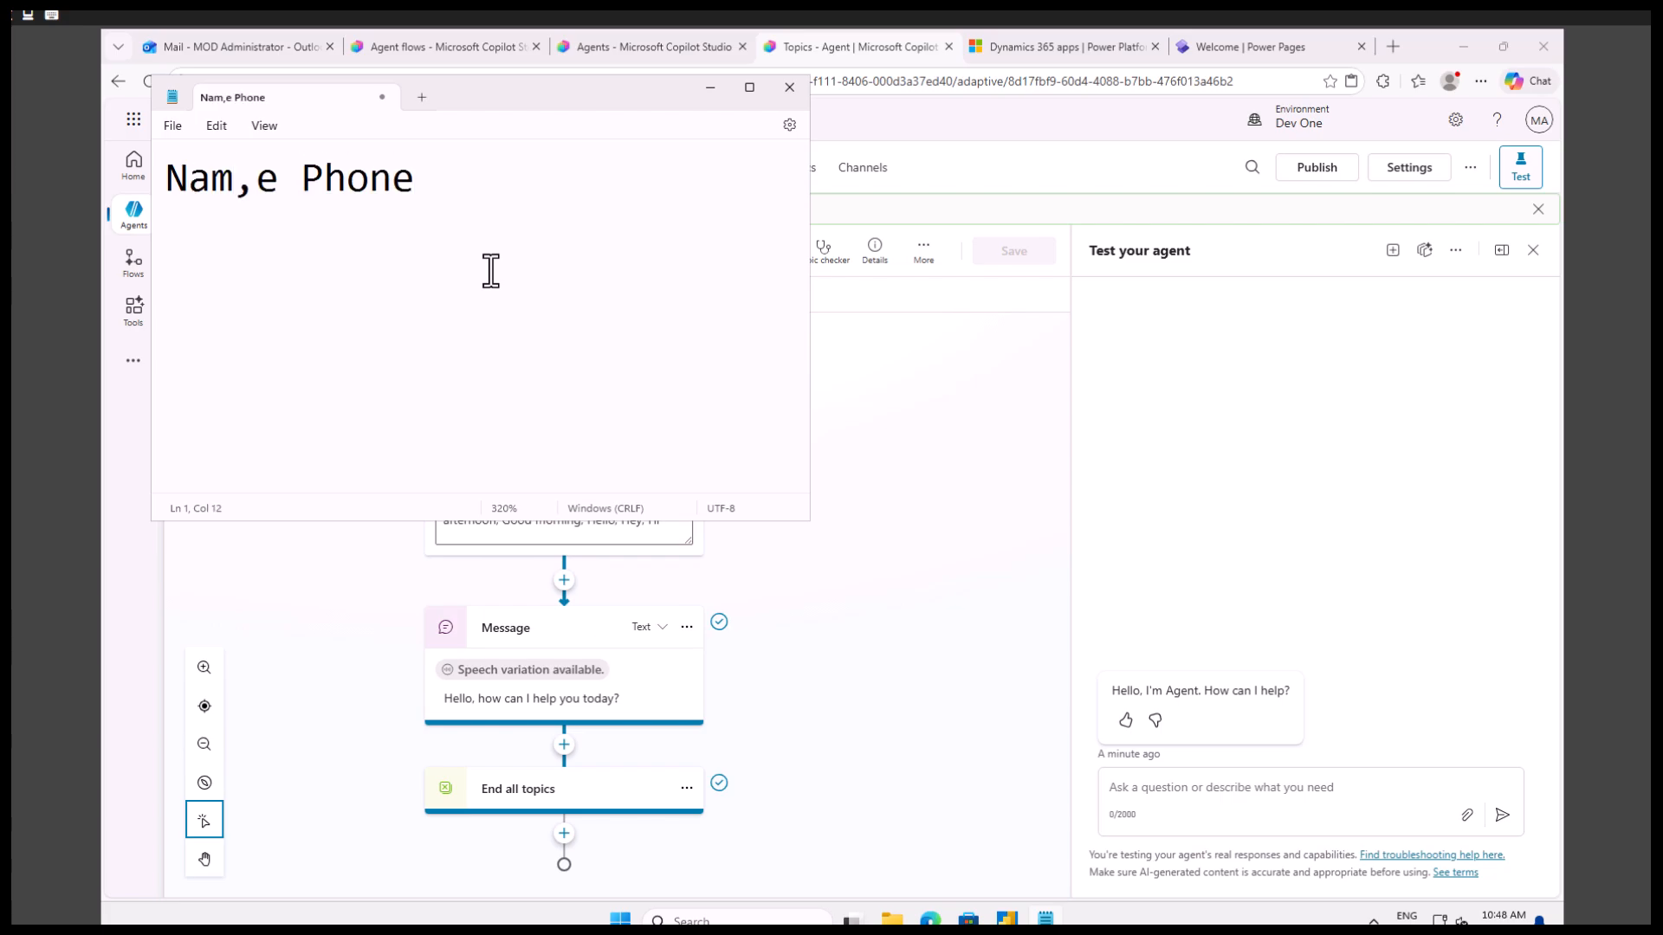
pyautogui.press('BackSpace')
pyautogui.press('BackSpace')
pyautogui.press('BackSpace')
pyautogui.press('BackSpace')
pyautogui.press('BackSpace')
pyautogui.press('BackSpace')
pyautogui.press('BackSpace')
pyautogui.press('BackSpace')
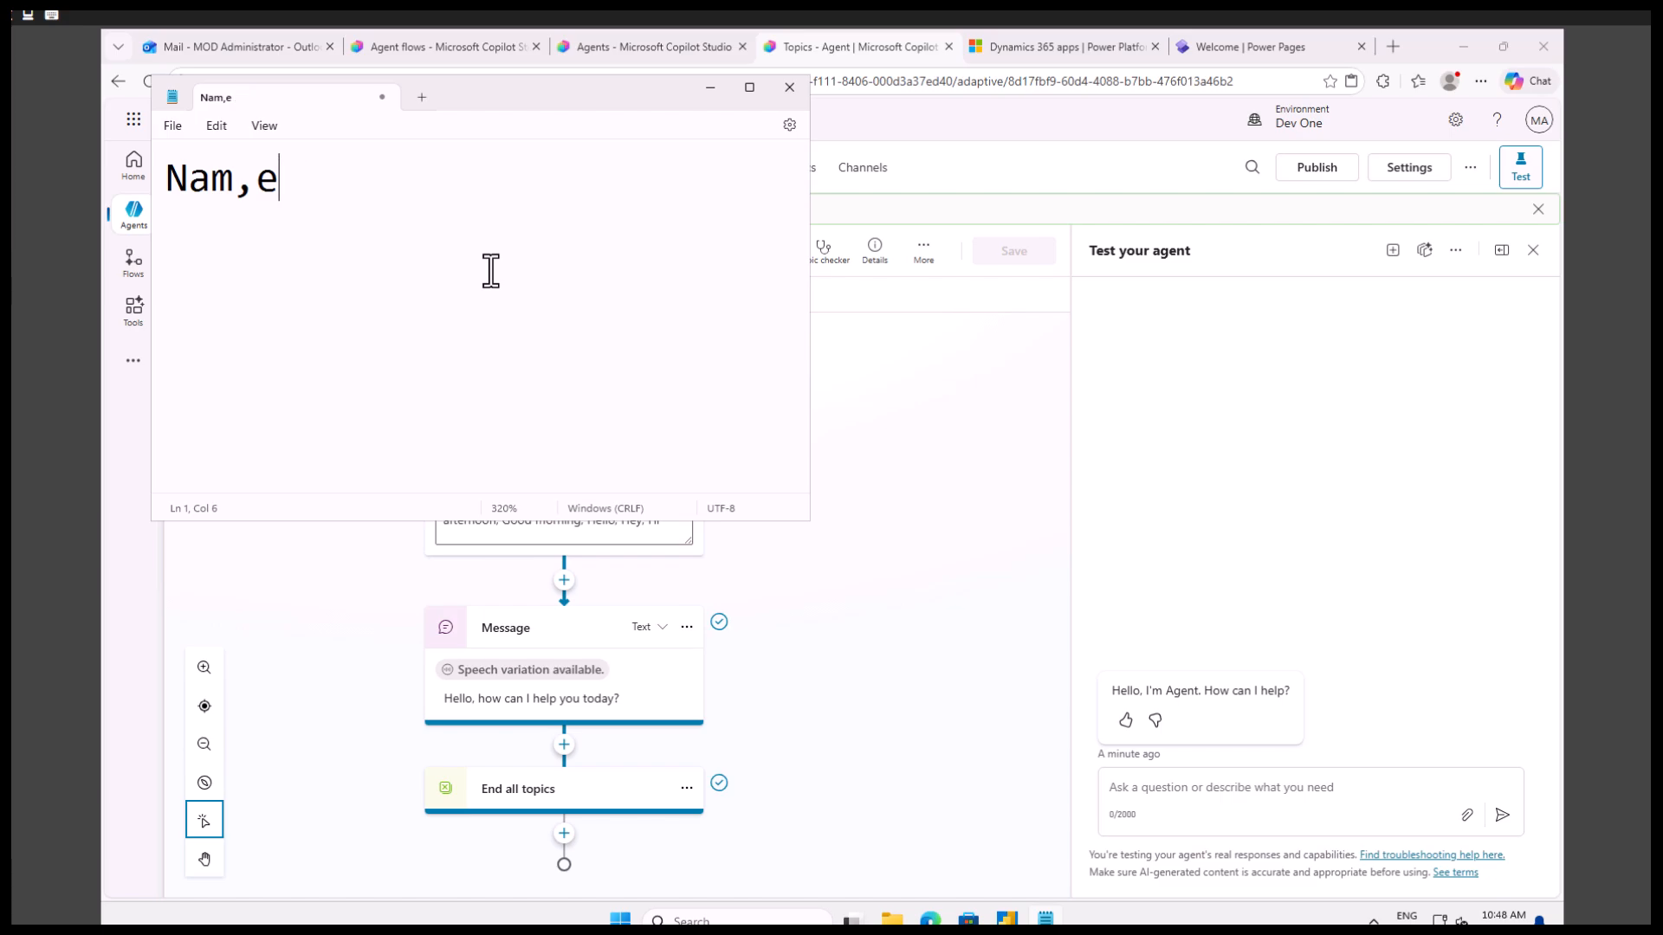
pyautogui.write('e , Phone')
pyautogui.press('Return')
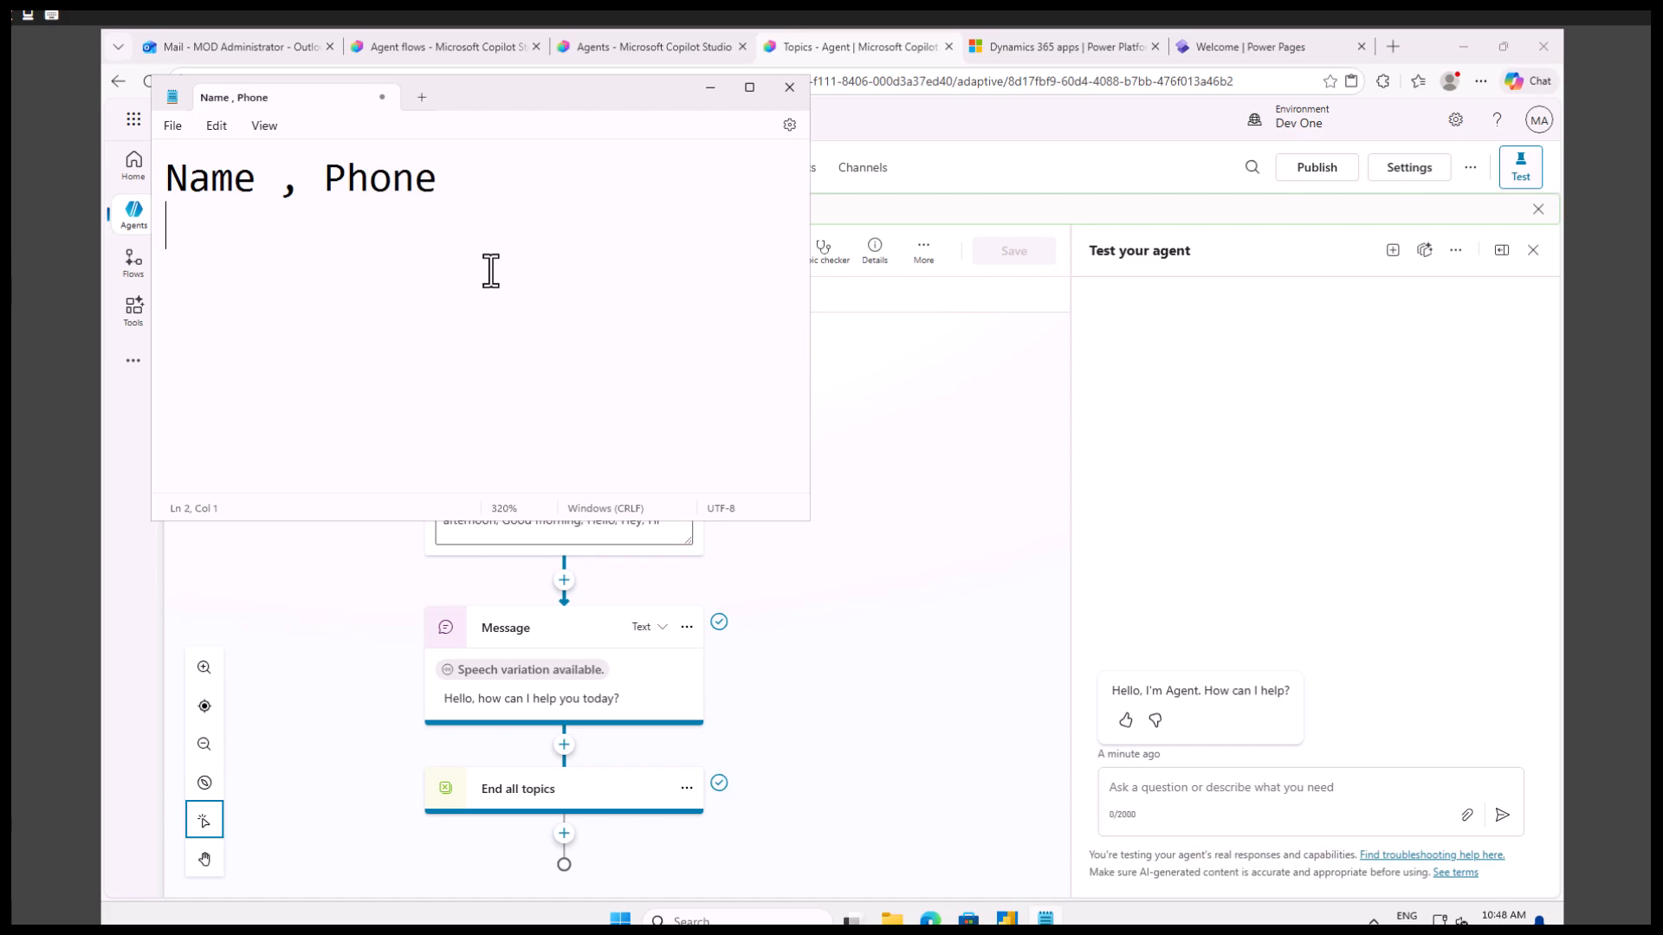
# Add the line "Submit" to the note and, after an empty line, "Hey Name, we".
pyautogui.write('Submit')
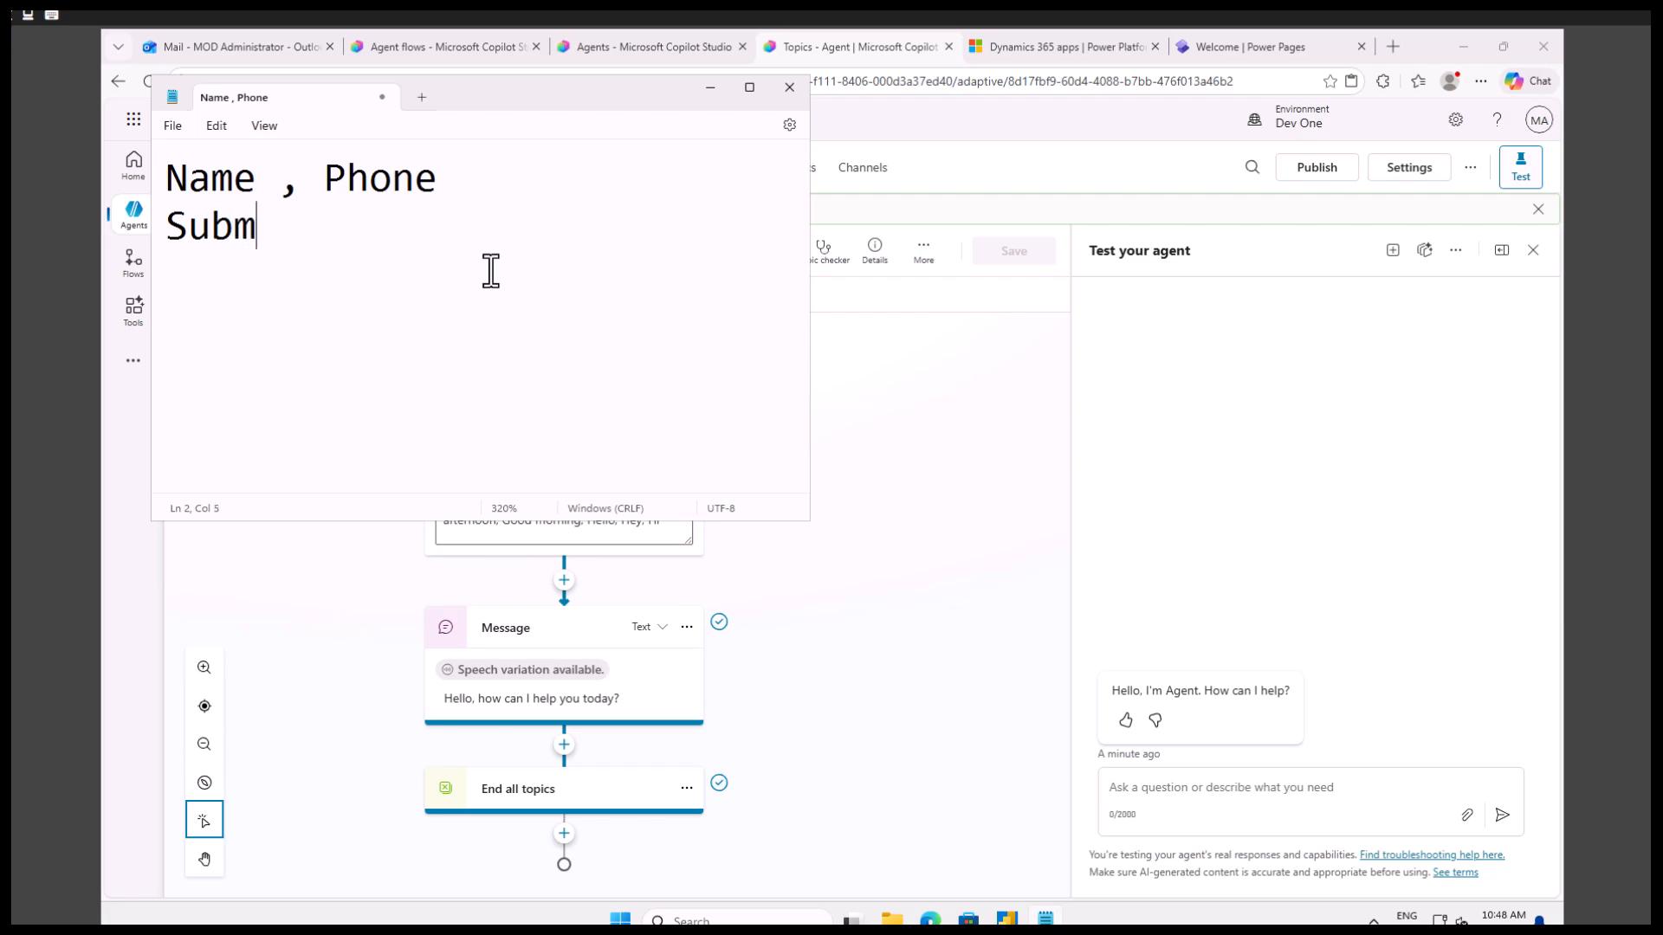
pyautogui.press('Return')
pyautogui.press('Return')
pyautogui.write('Hey Na')
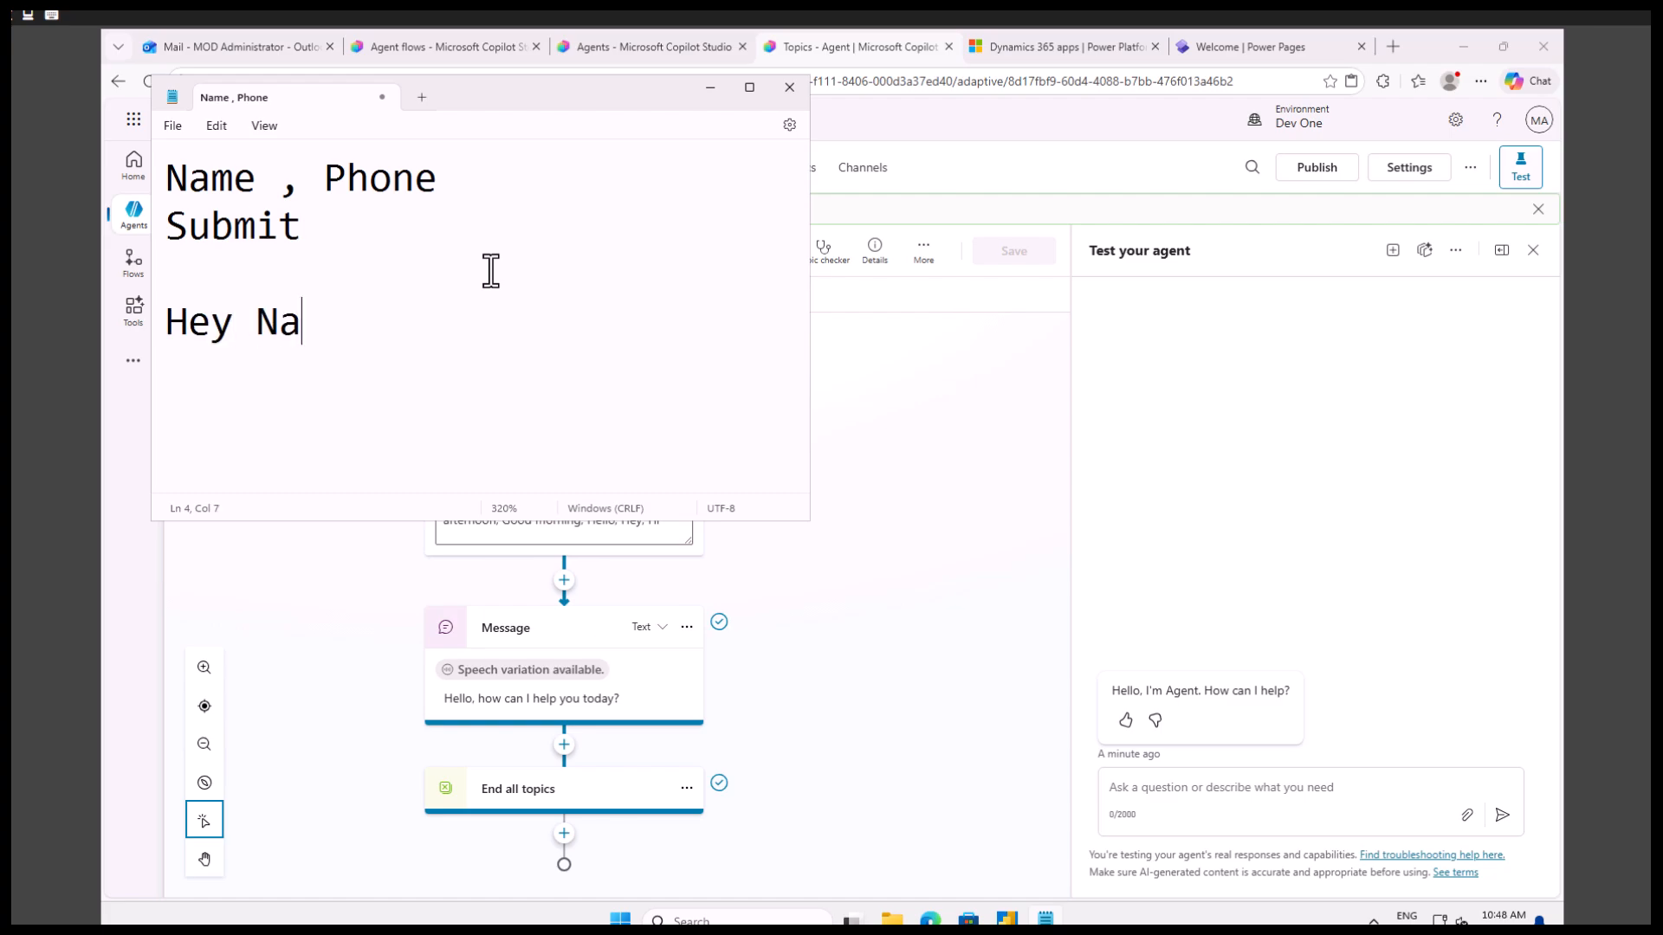
pyautogui.write('me, we')
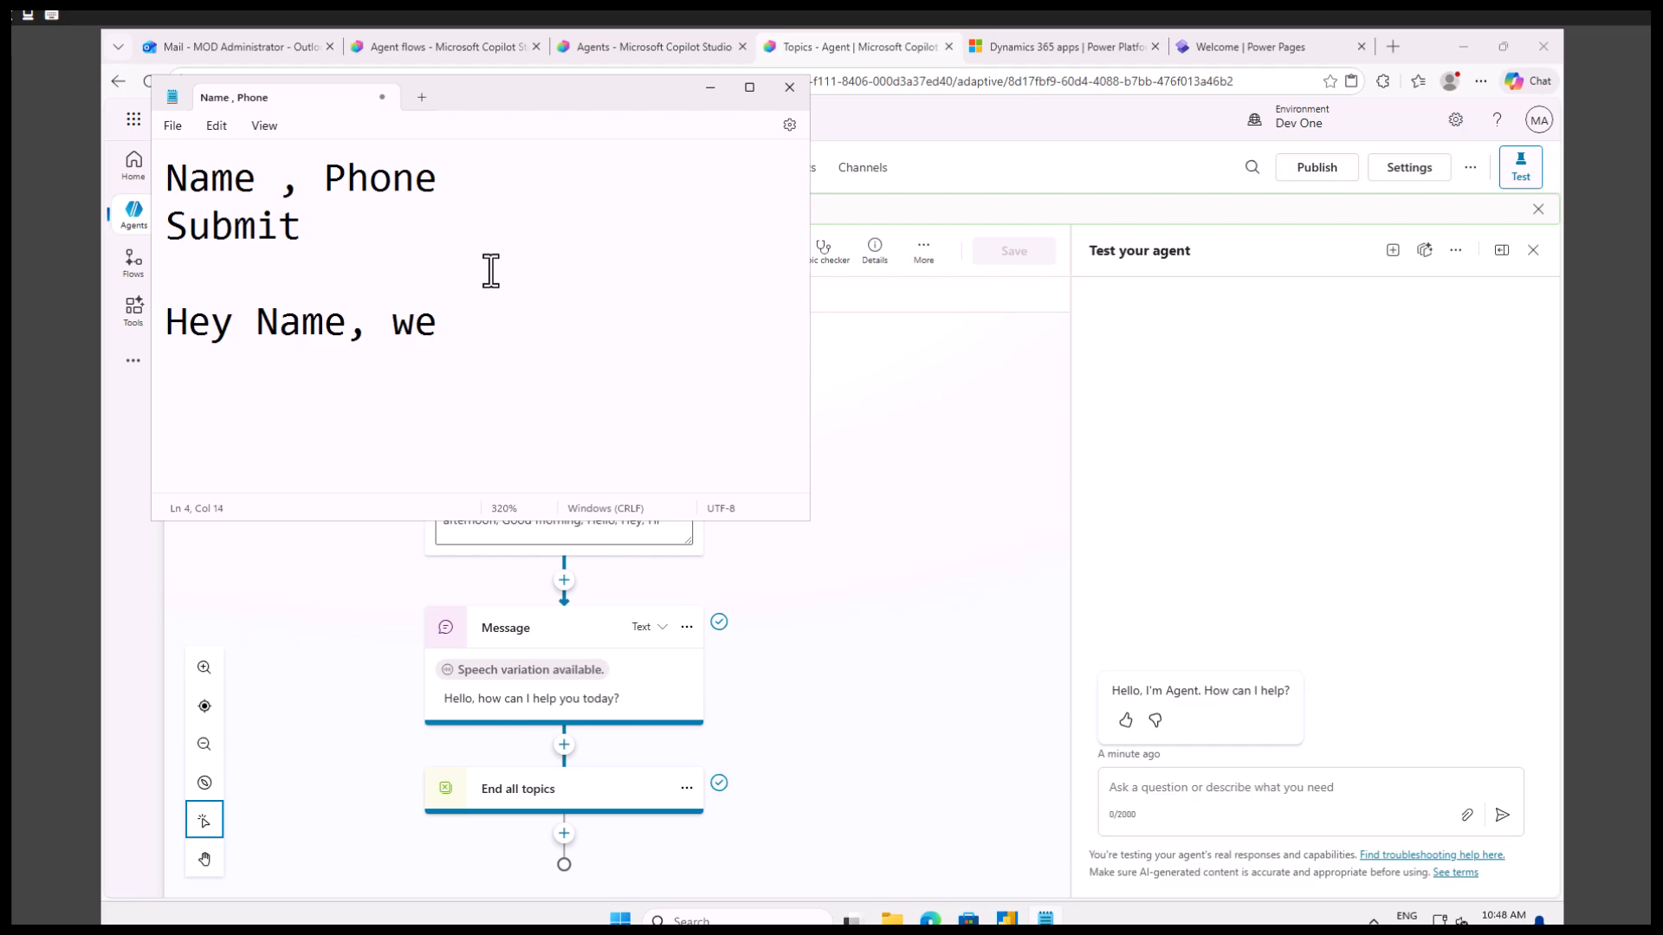
# Switch back to Copilot Studio, leave the Greeting topic, and create a blank topic named "Basic inquiry form".
pyautogui.click(986, 461)
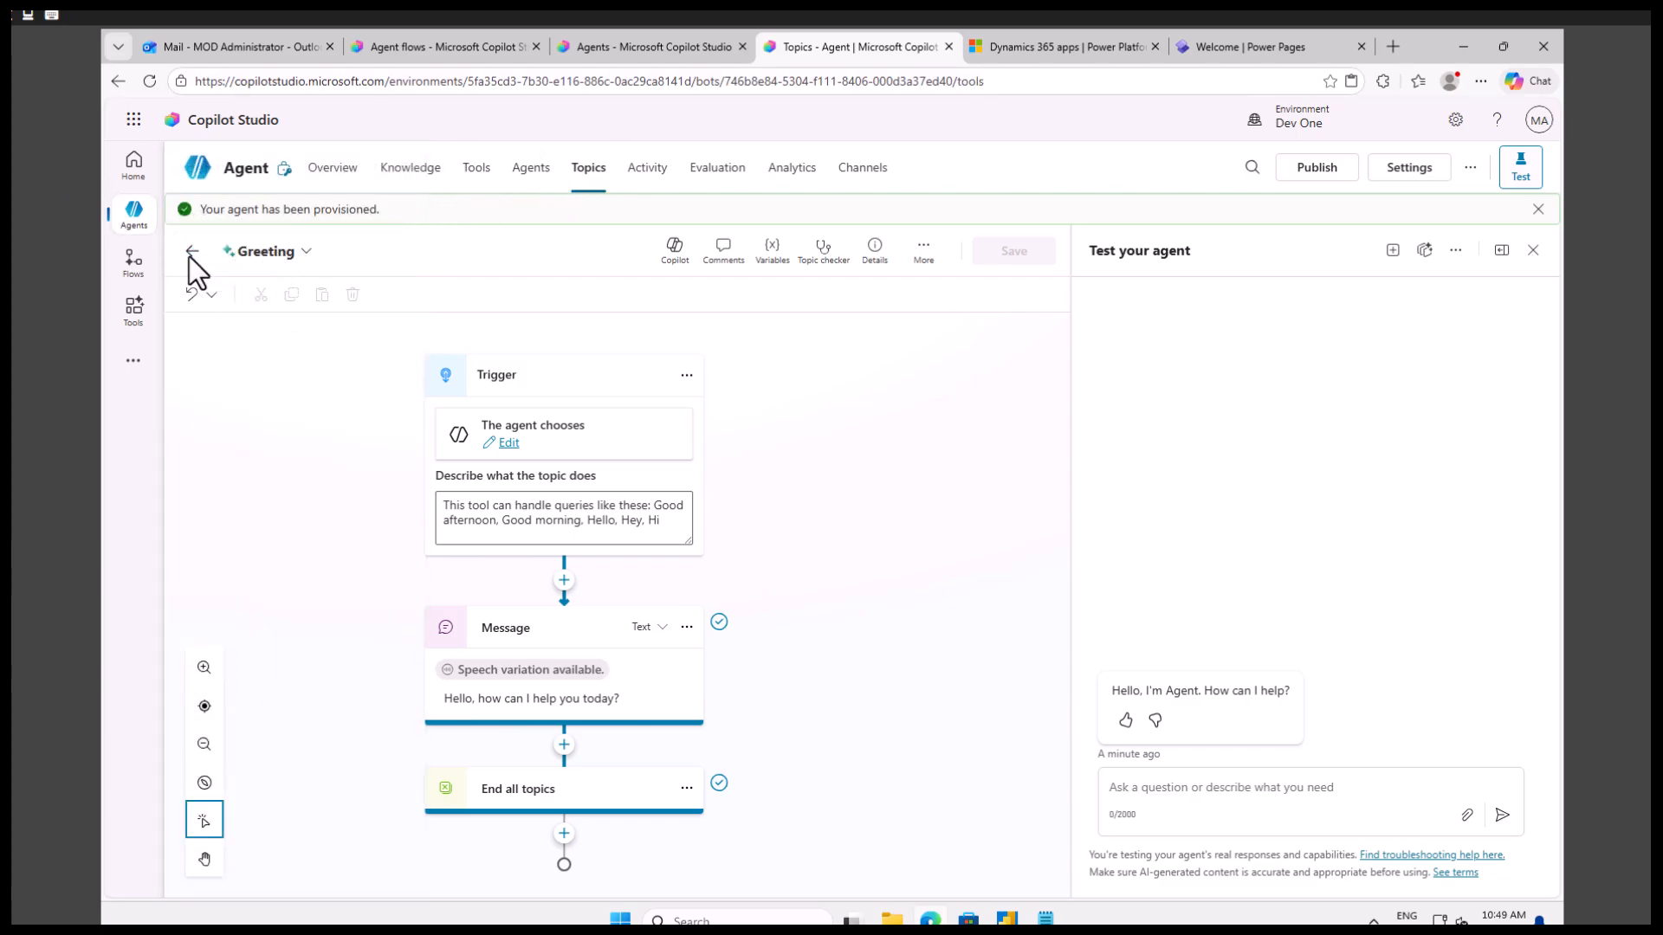
pyautogui.click(191, 253)
pyautogui.click(251, 261)
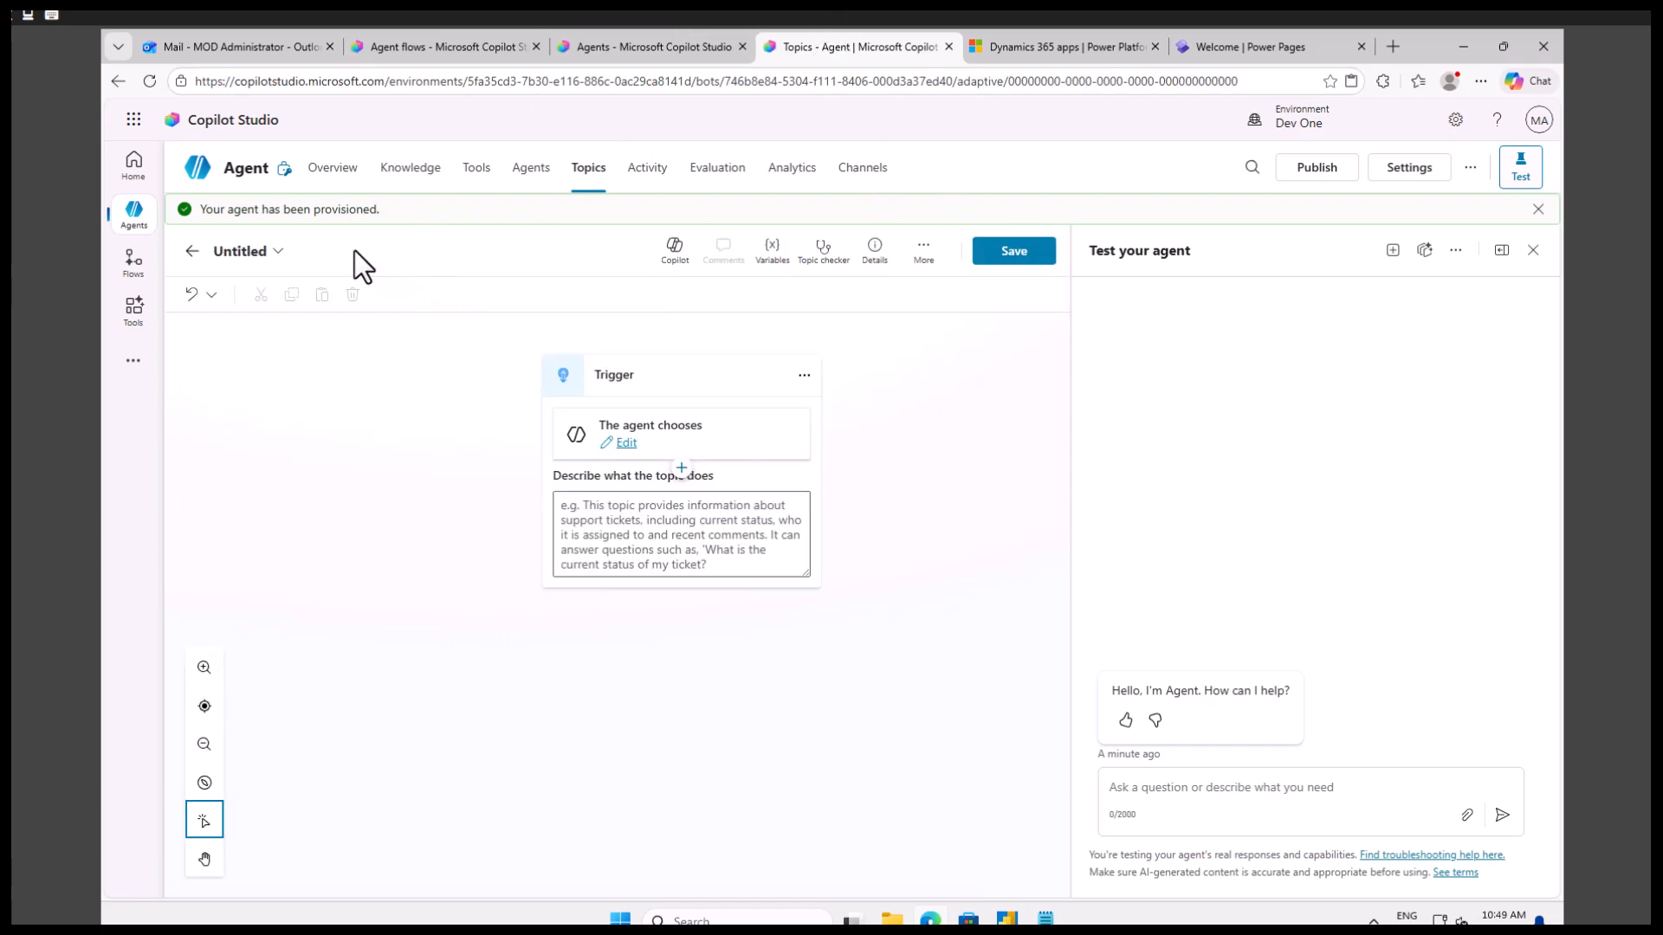
pyautogui.click(250, 252)
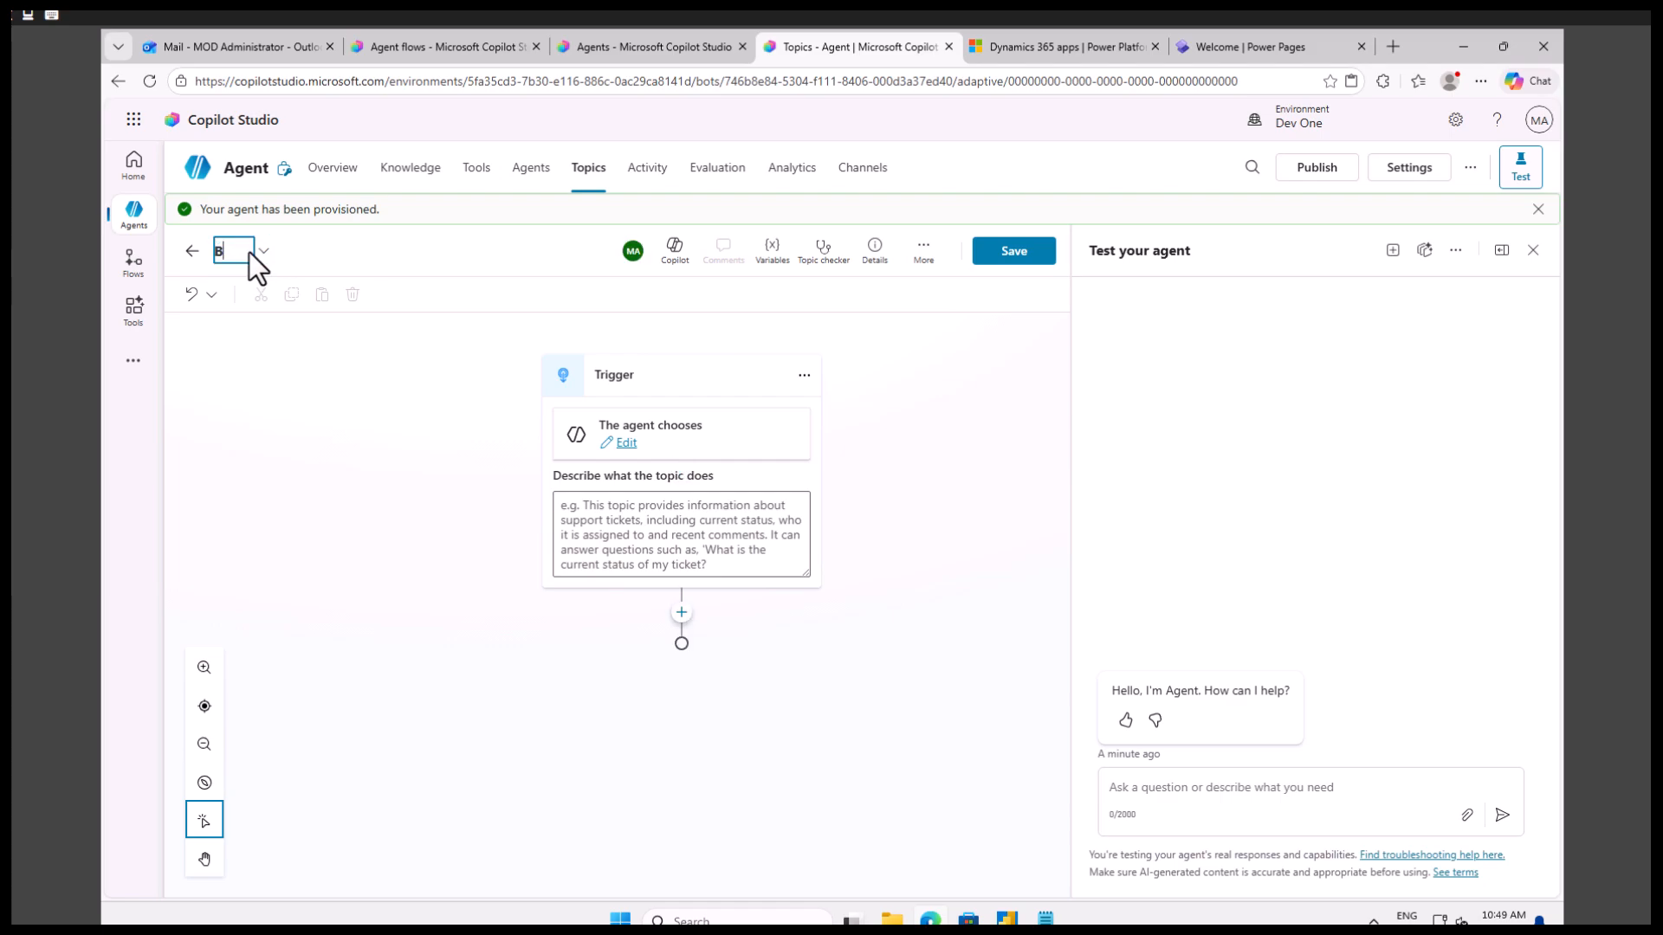
pyautogui.write('Basic inquiery')
pyautogui.press('BackSpace')
pyautogui.press('BackSpace')
pyautogui.press('BackSpace')
pyautogui.press('BackSpace')
pyautogui.write('ry form')
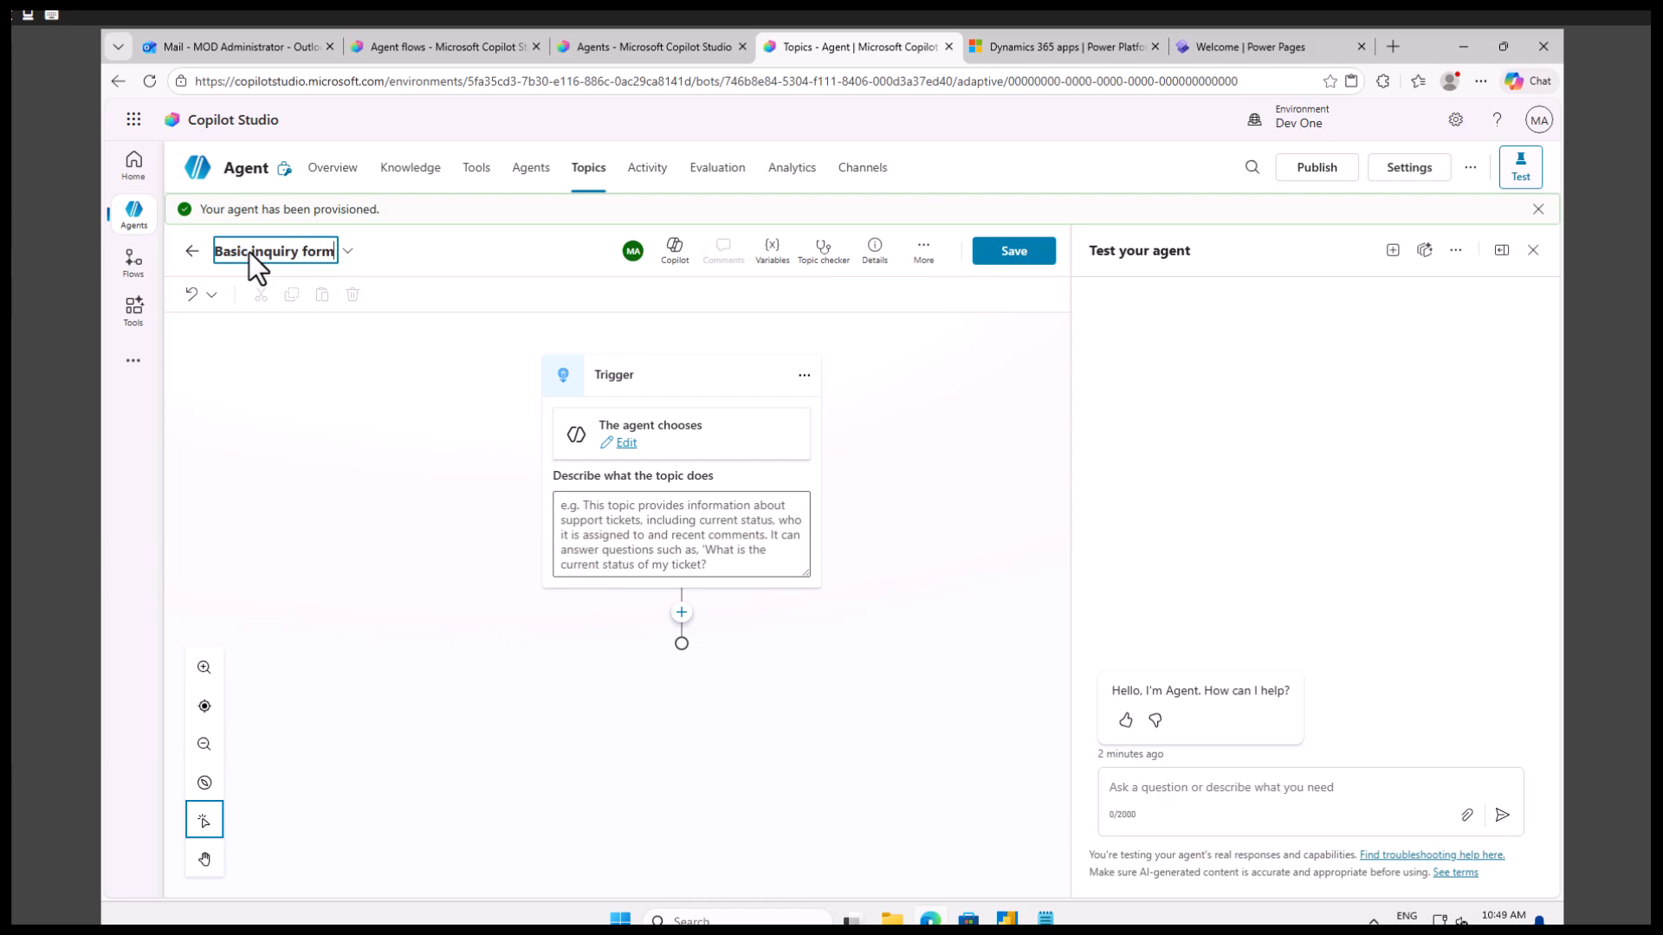
# Describe what the topic does in its trigger as "test basic form".
pyautogui.click(672, 538)
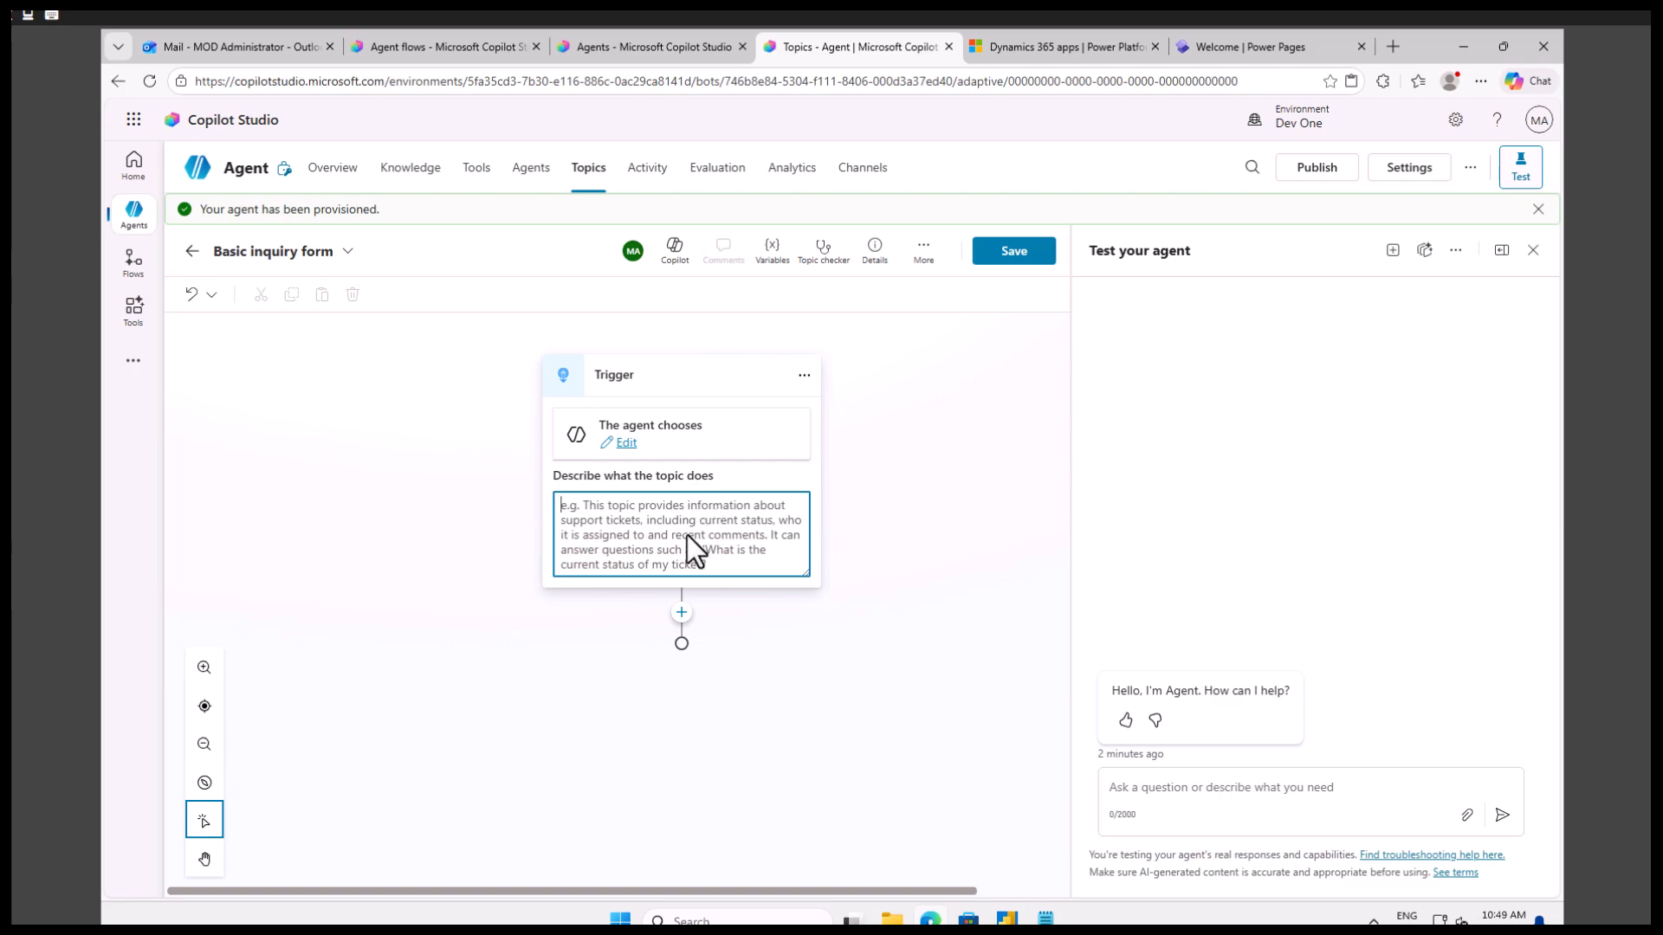
pyautogui.write('test')
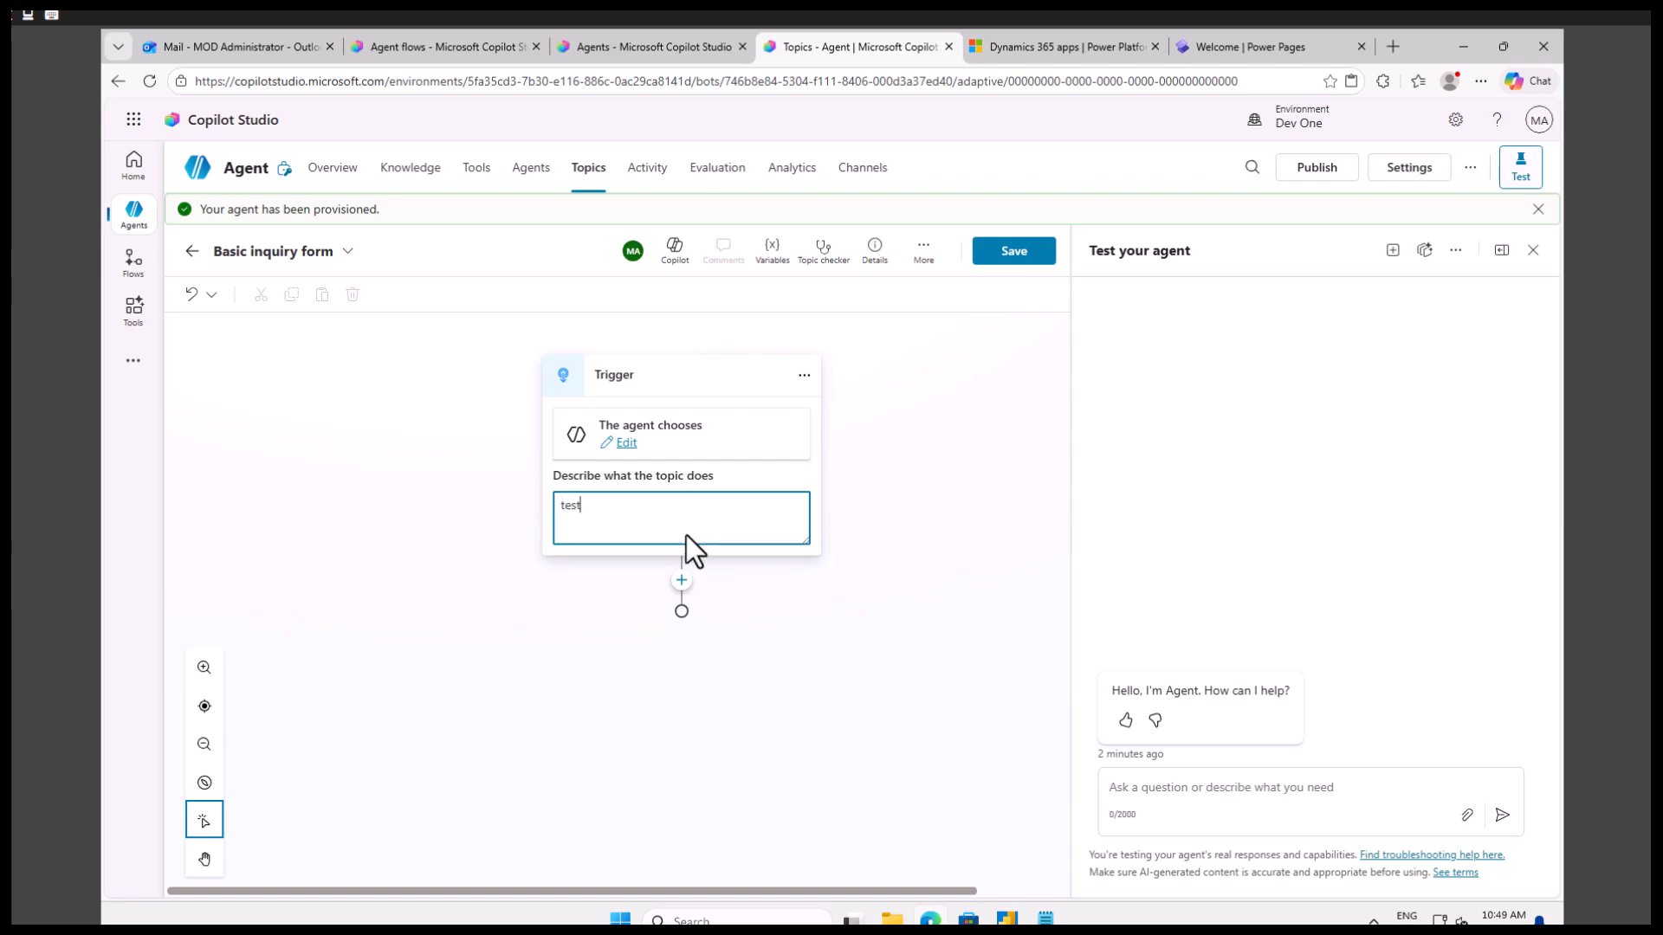
pyautogui.write(' adapative')
pyautogui.rightClick(621, 509)
pyautogui.press('Escape')
# Add an "Ask with adaptive card" node below the trigger, keep the JSON card type, and open its card designer.
pyautogui.click(687, 580)
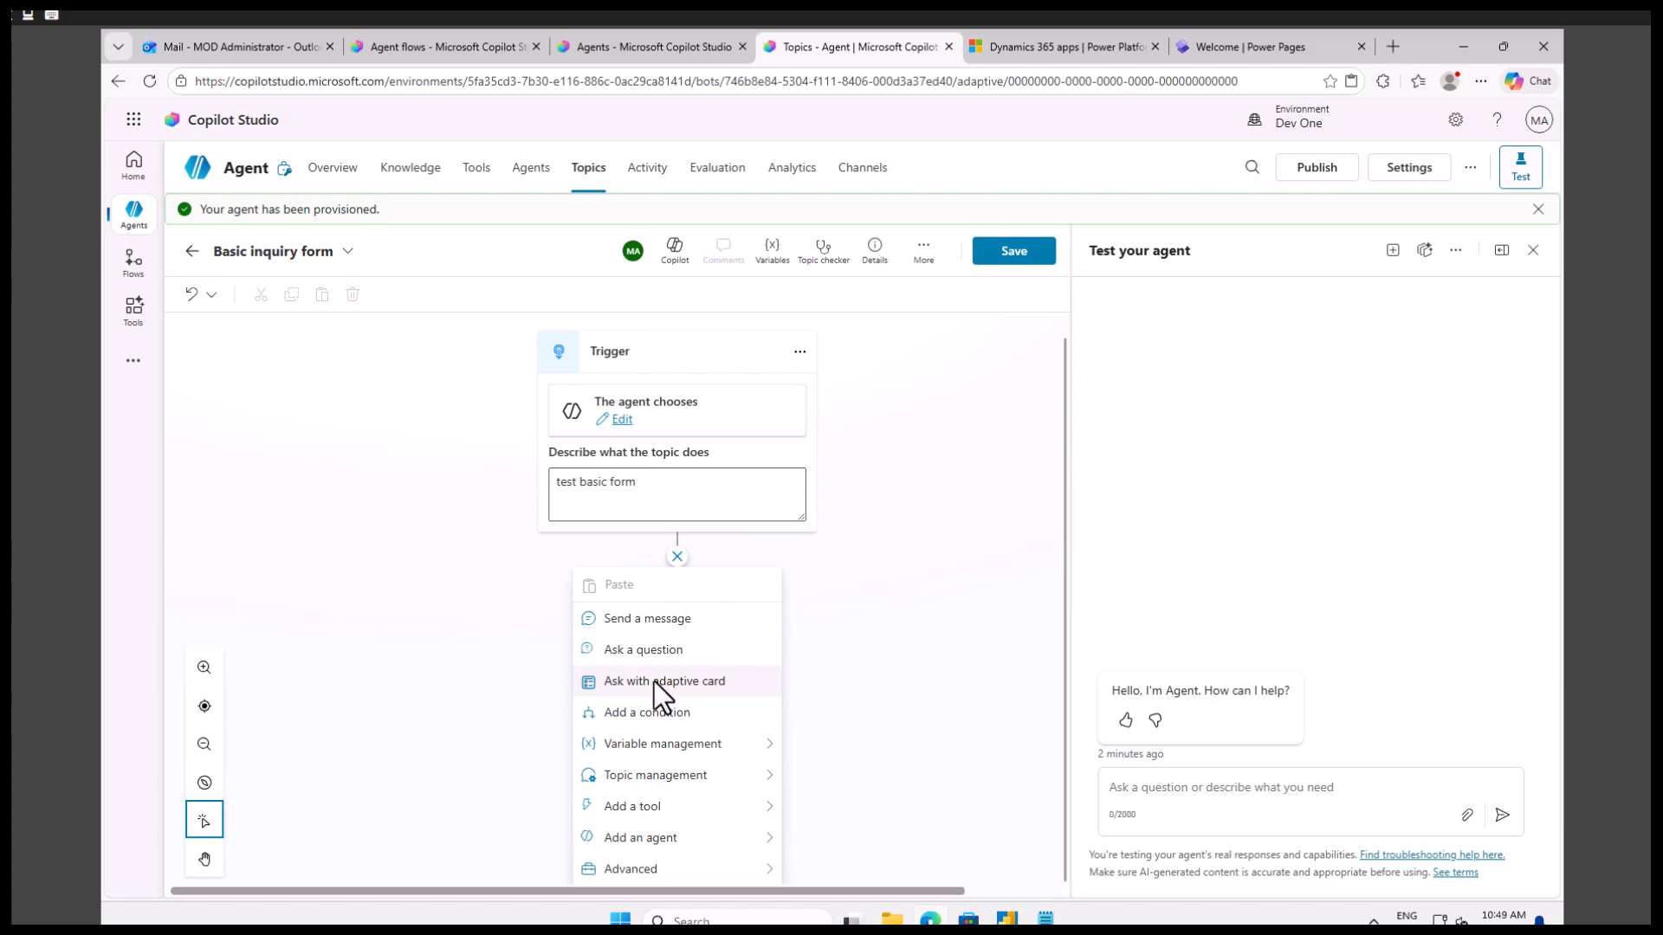
pyautogui.click(681, 686)
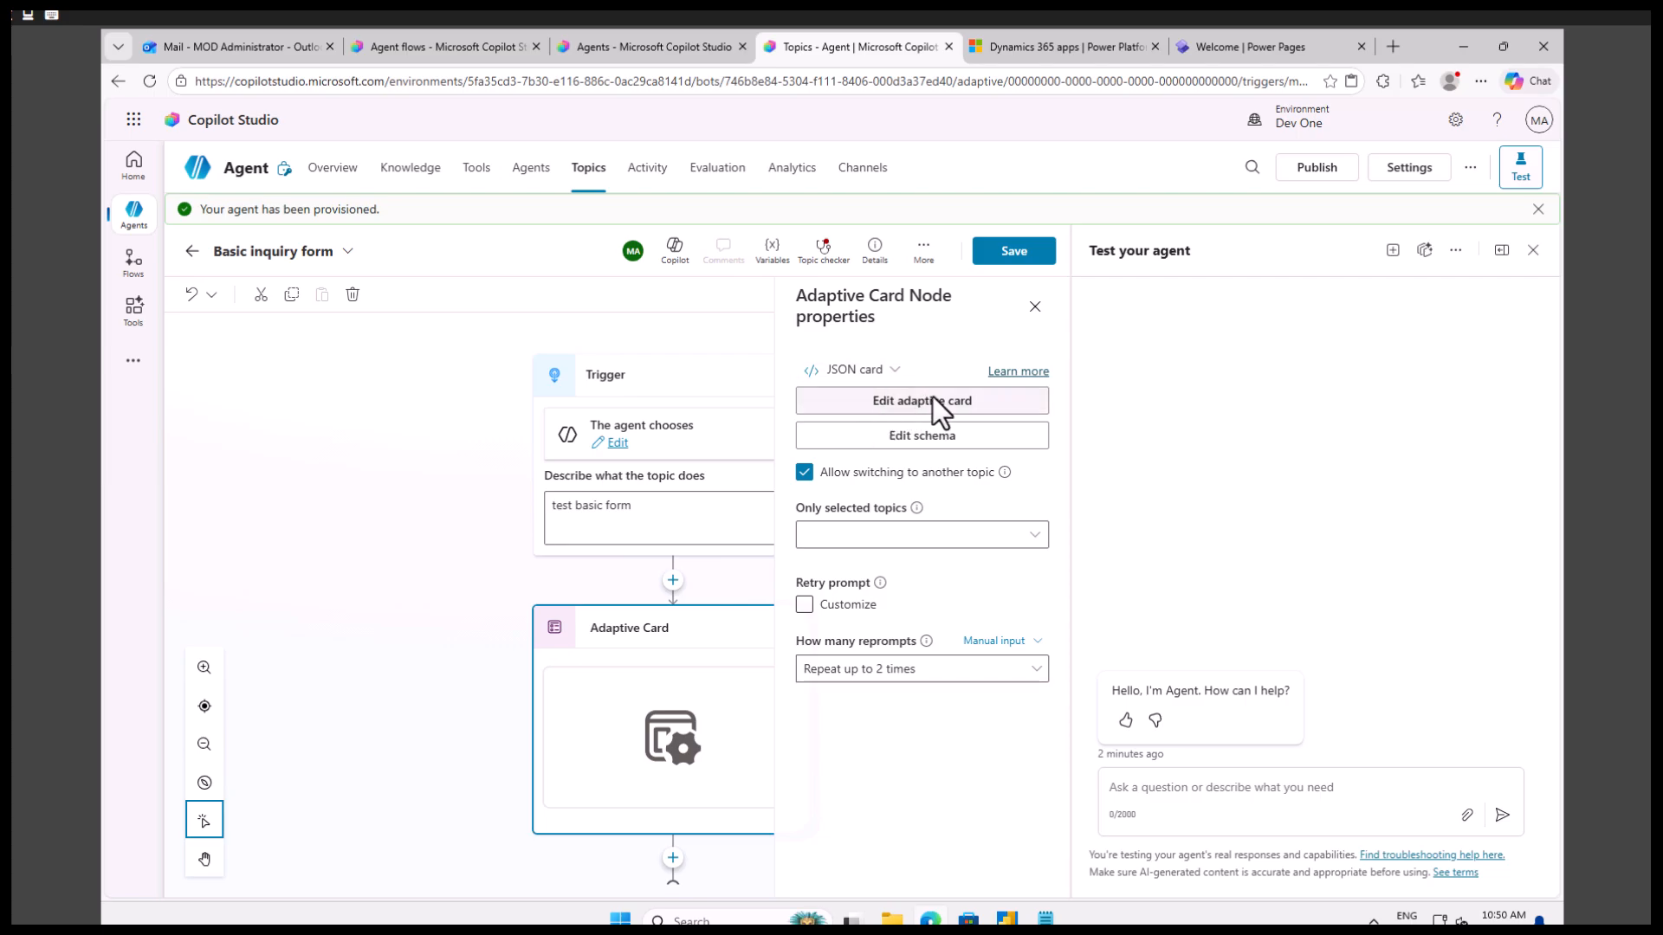
pyautogui.click(875, 371)
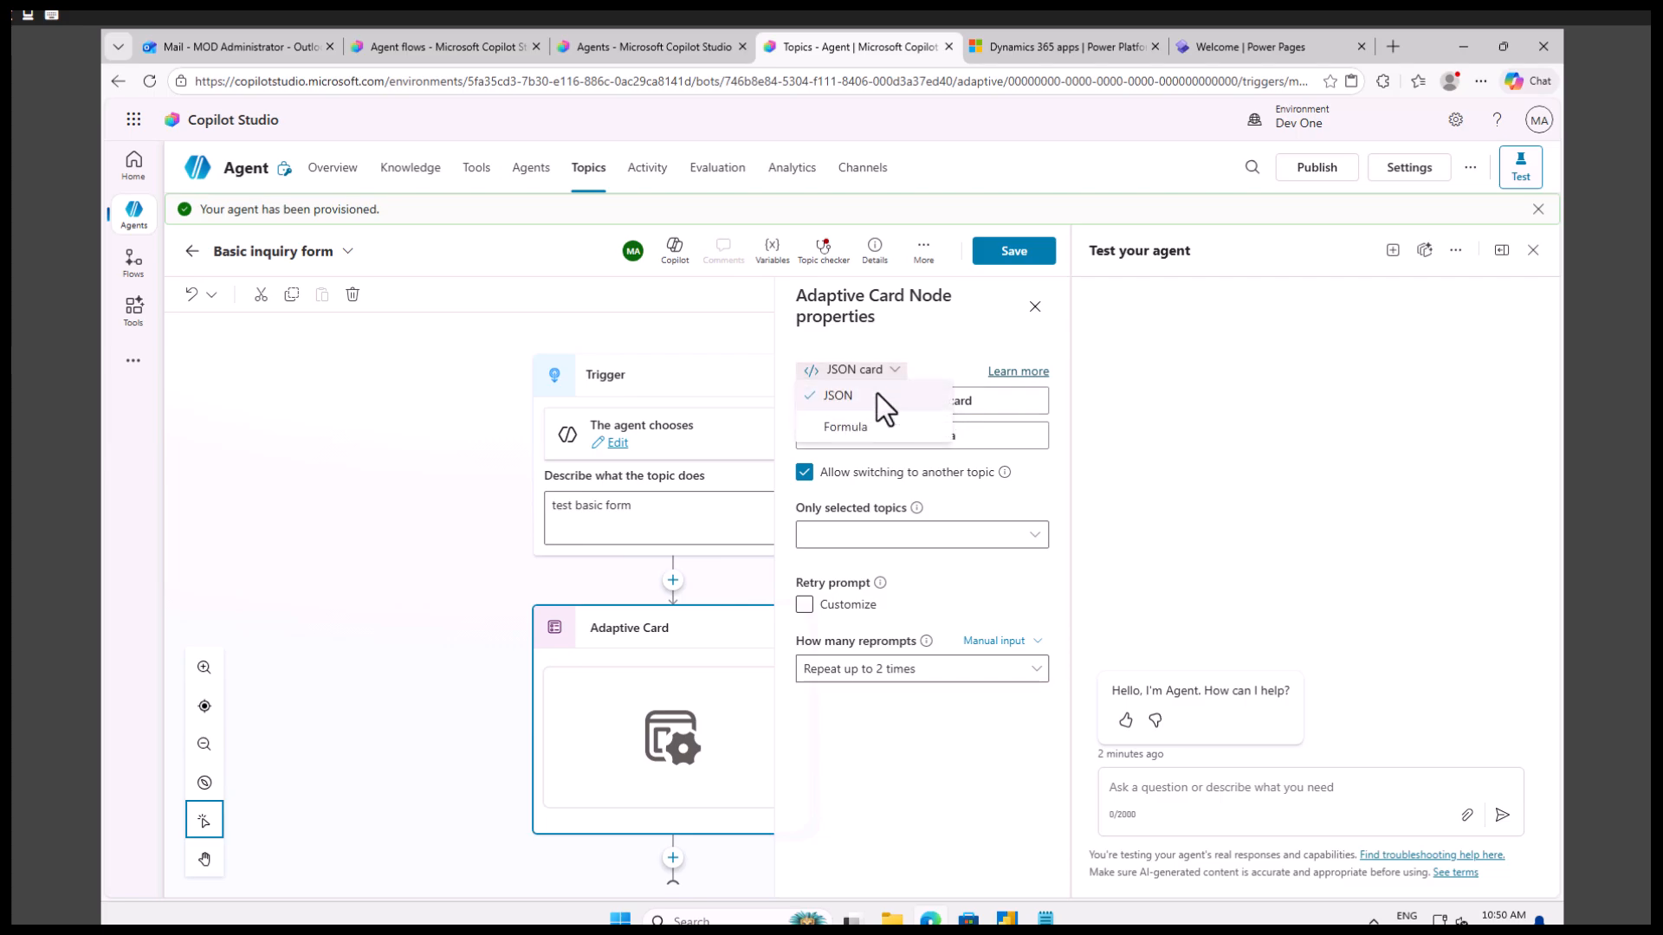
pyautogui.click(934, 349)
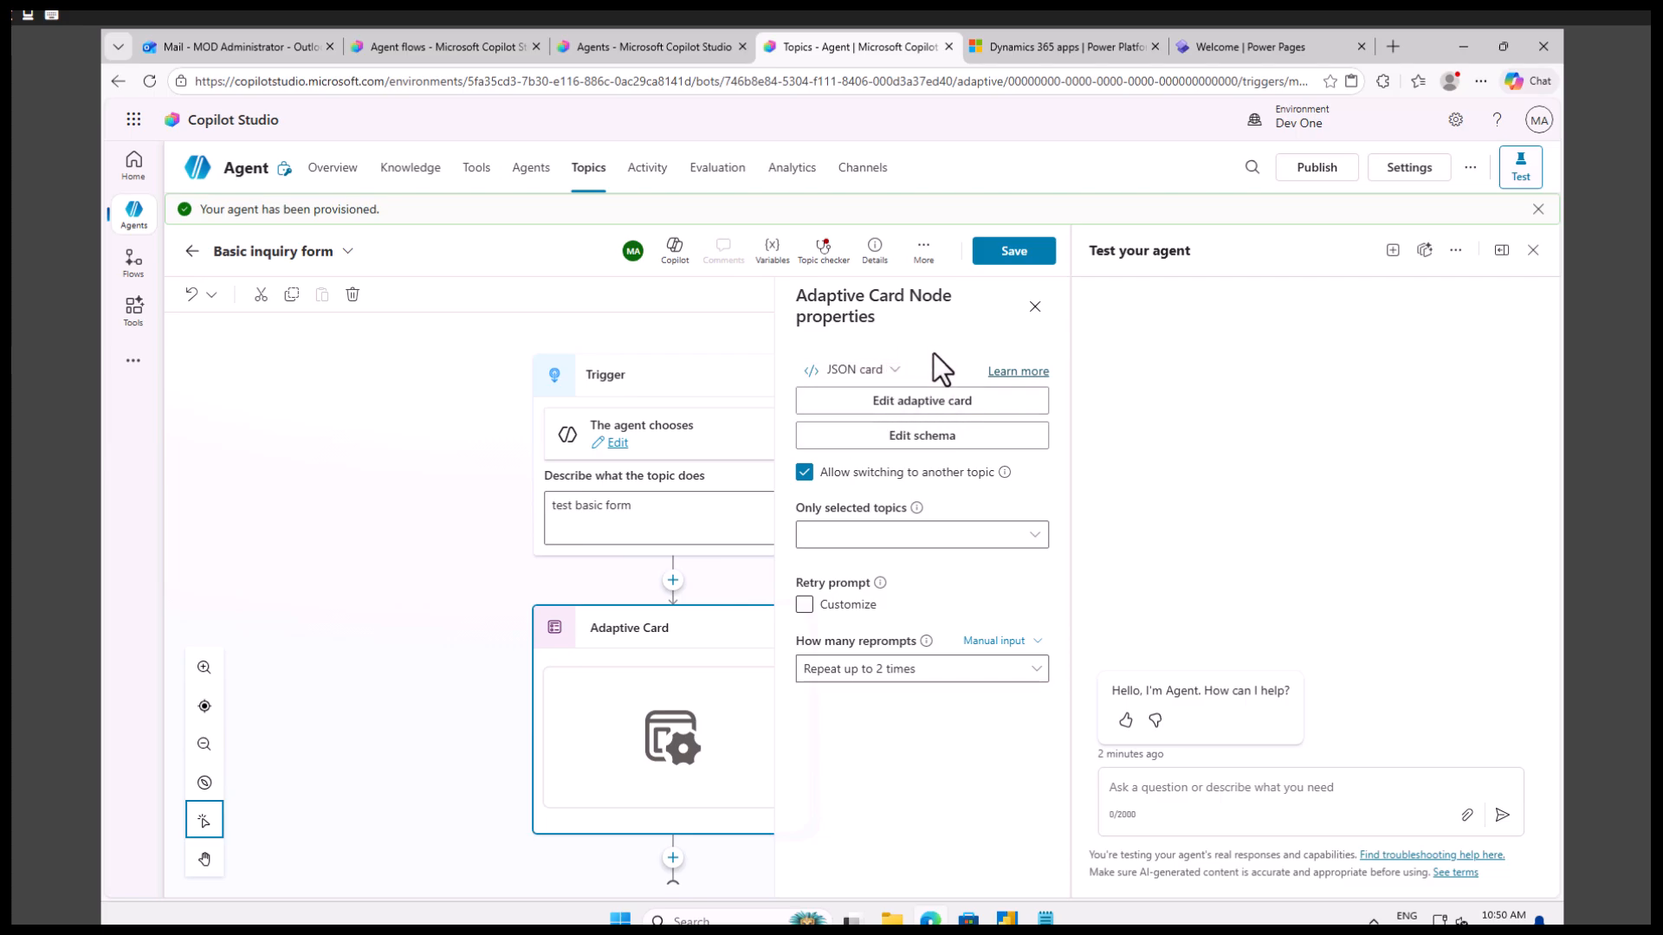
pyautogui.click(923, 404)
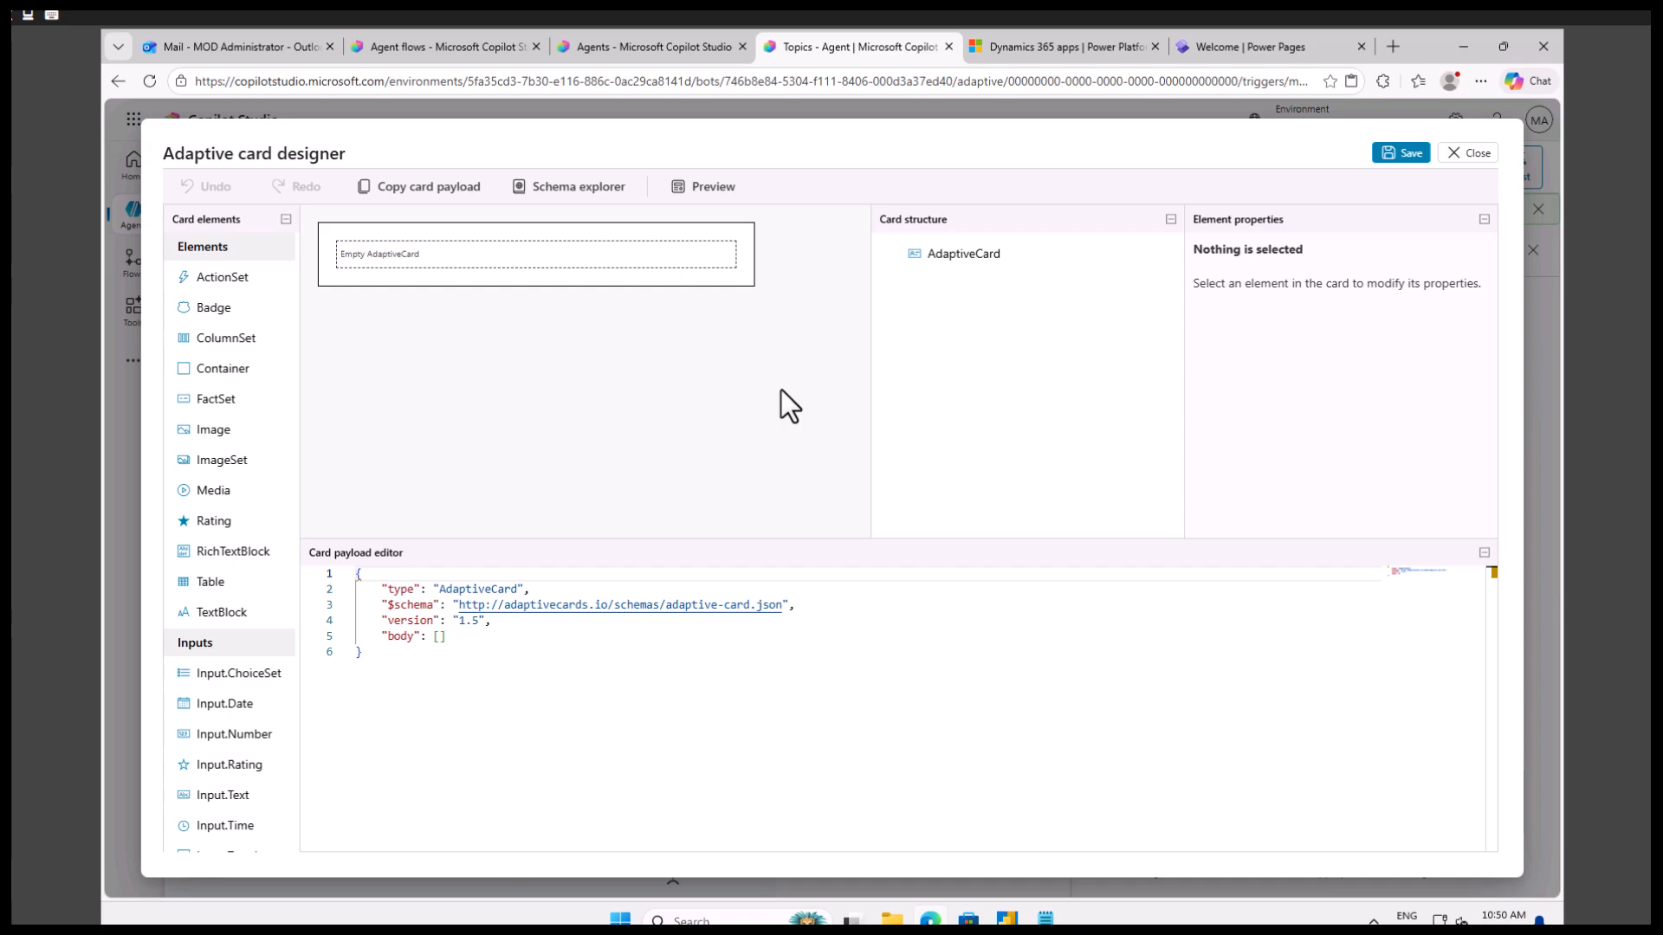
# Add an Input.Text element to the empty adaptive card and select it for editing.
pyautogui.click(431, 258)
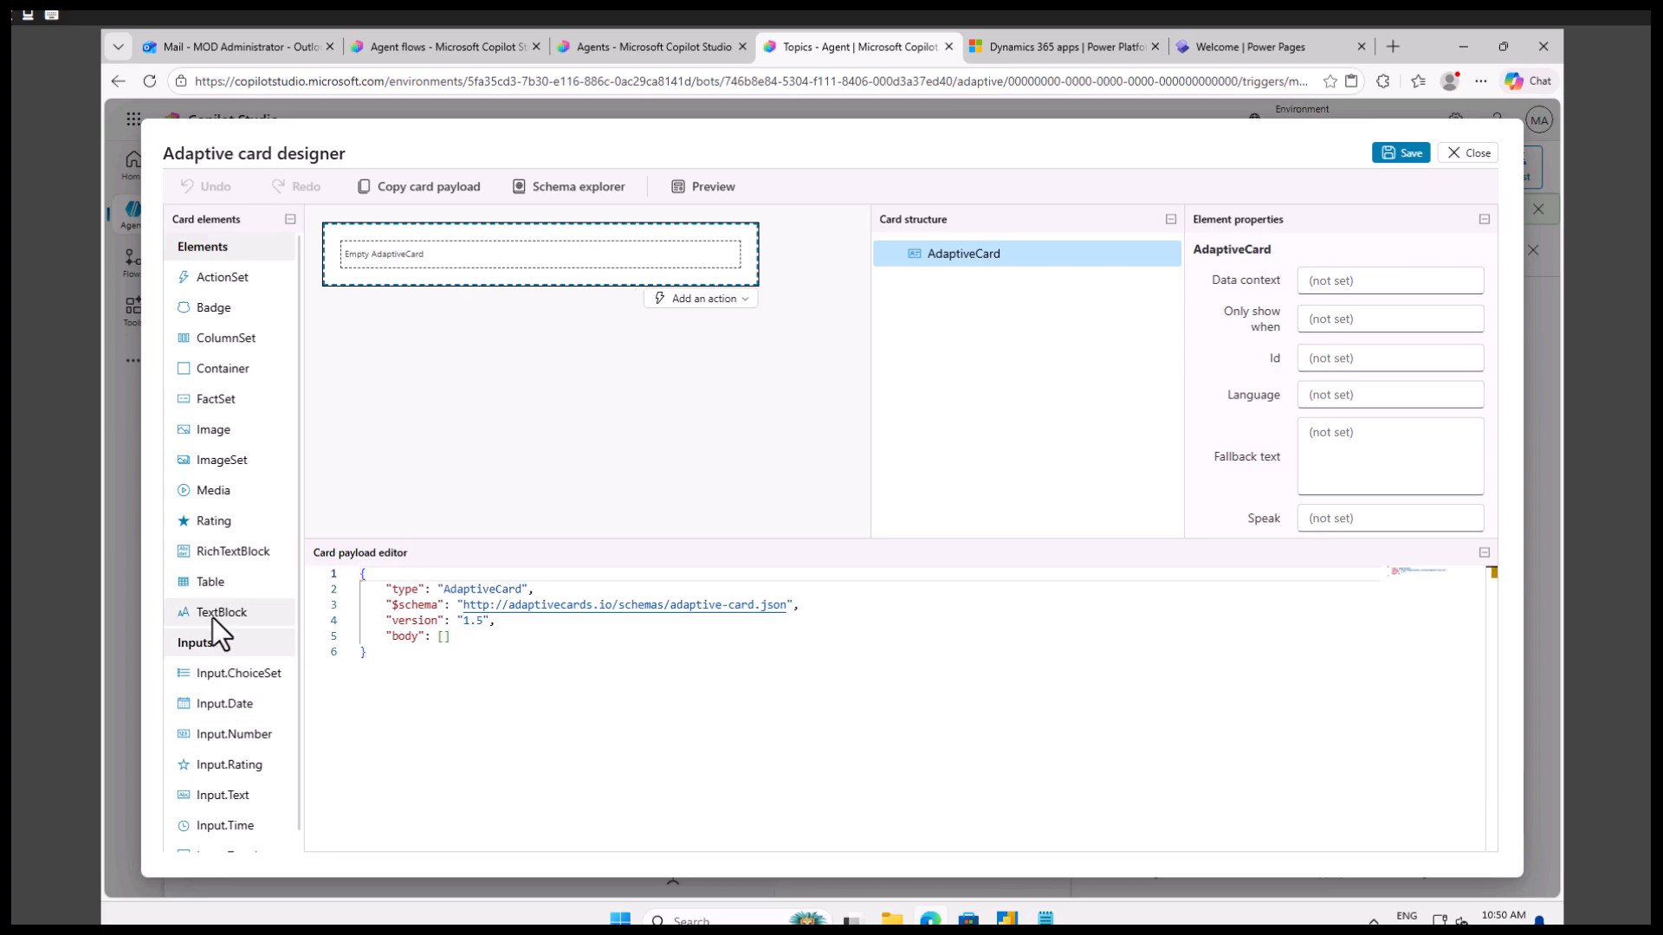
pyautogui.scroll(-1, 218, 724)
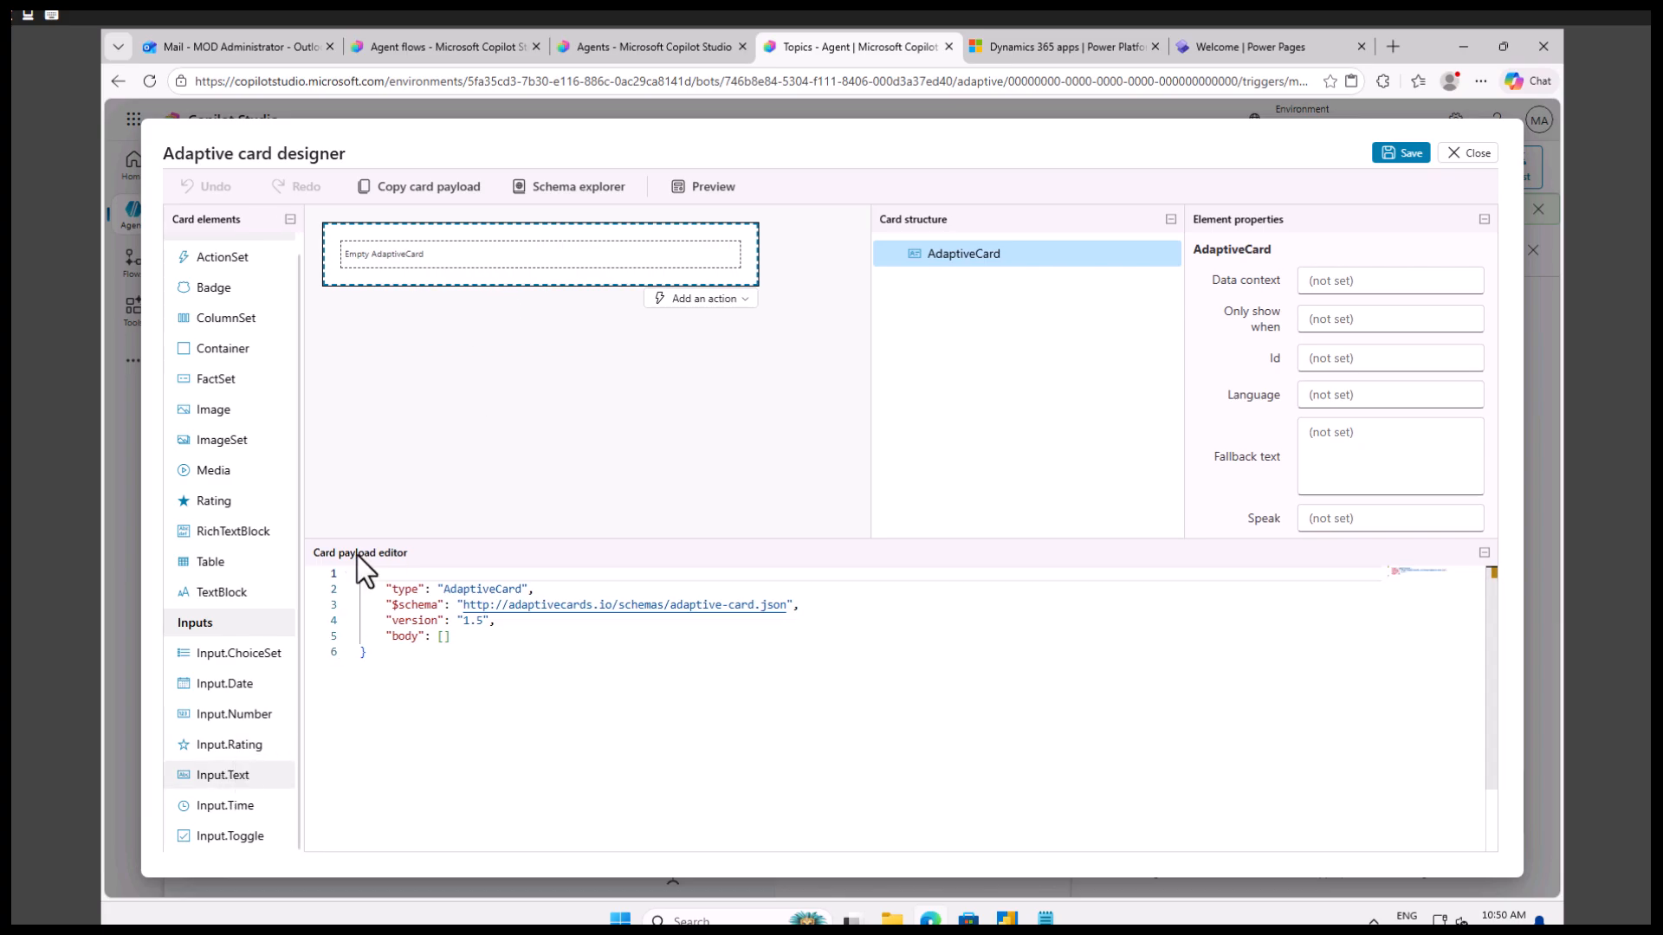
pyautogui.moveTo(423, 255); pyautogui.dragTo(423, 255)
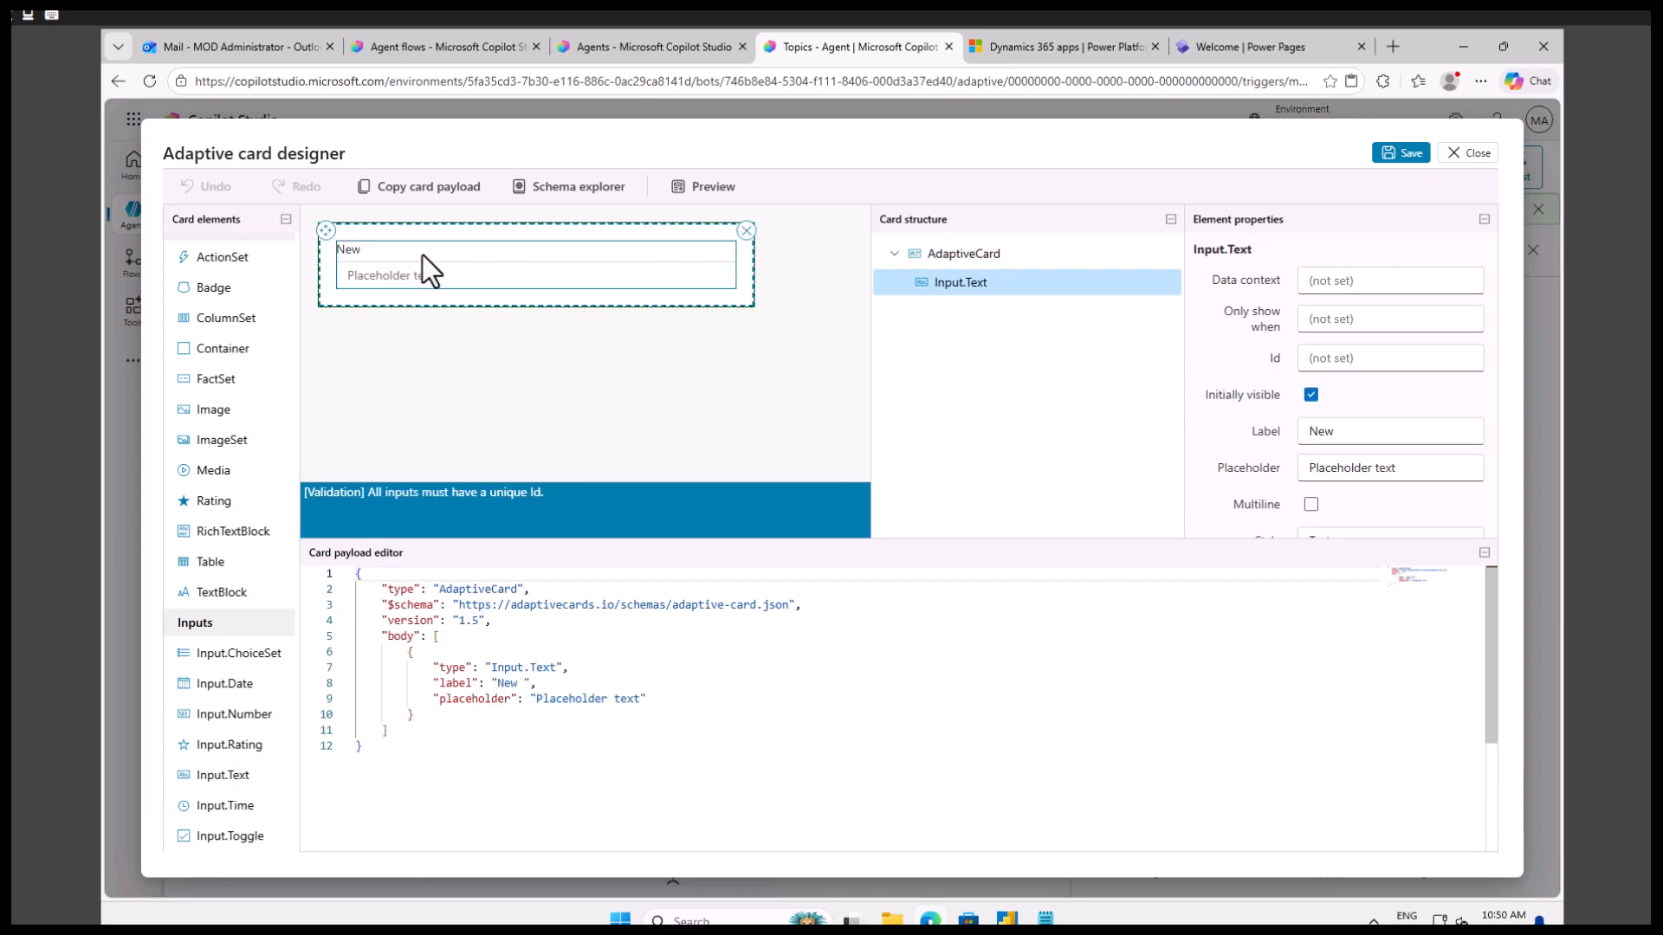
pyautogui.click(968, 254)
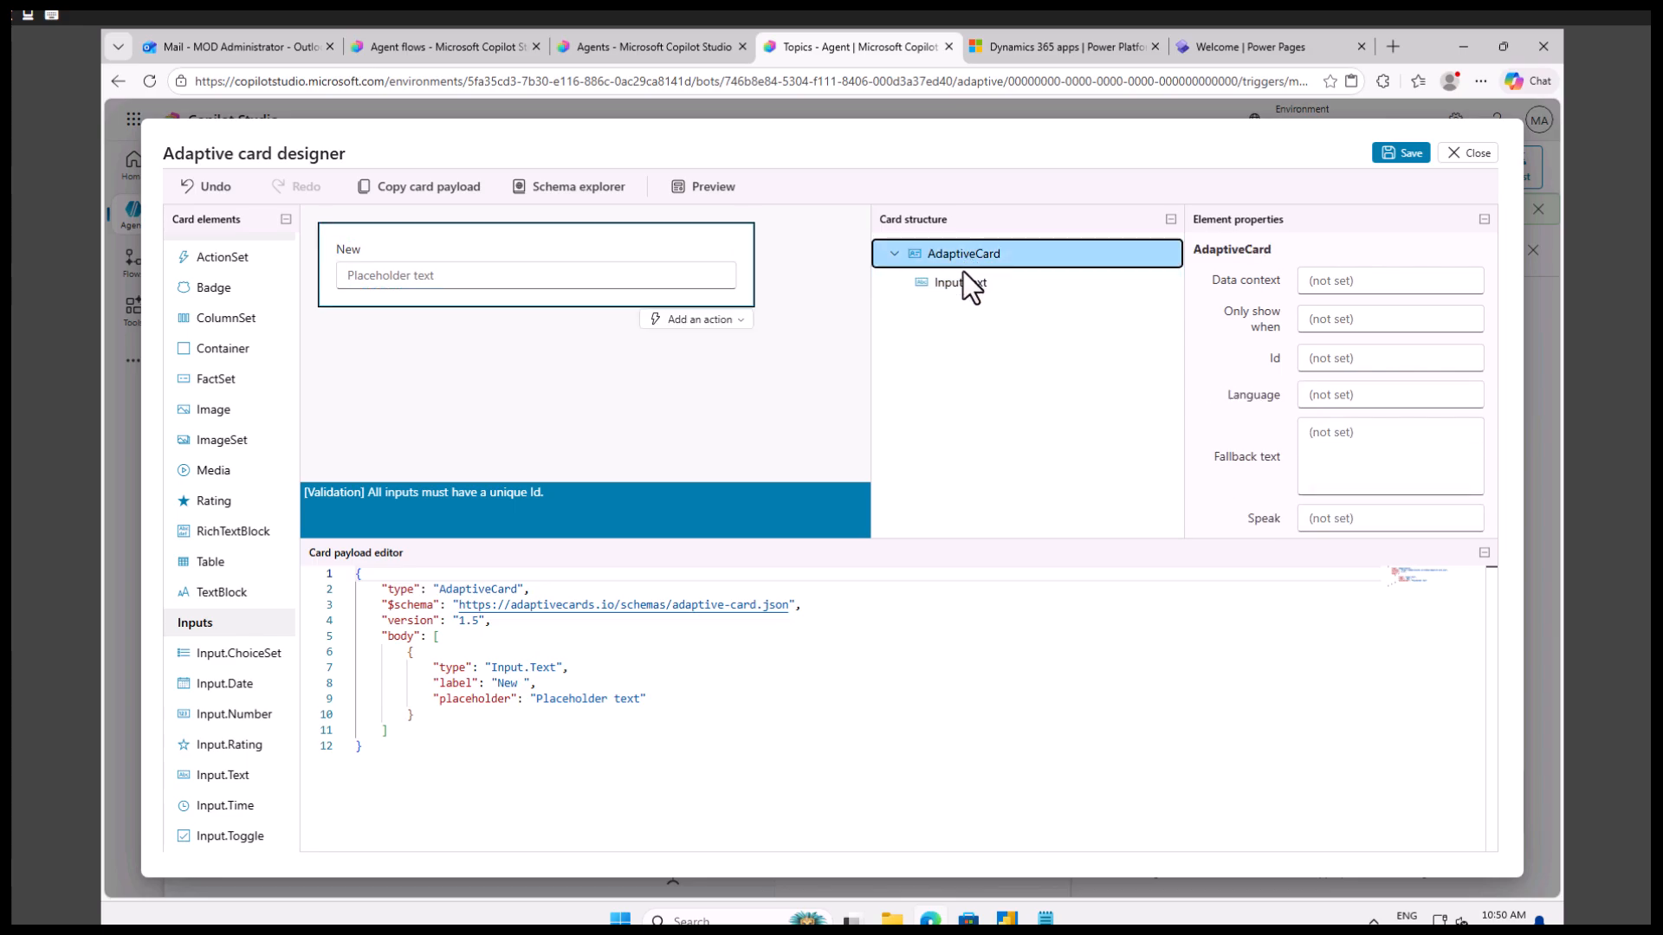
pyautogui.click(969, 282)
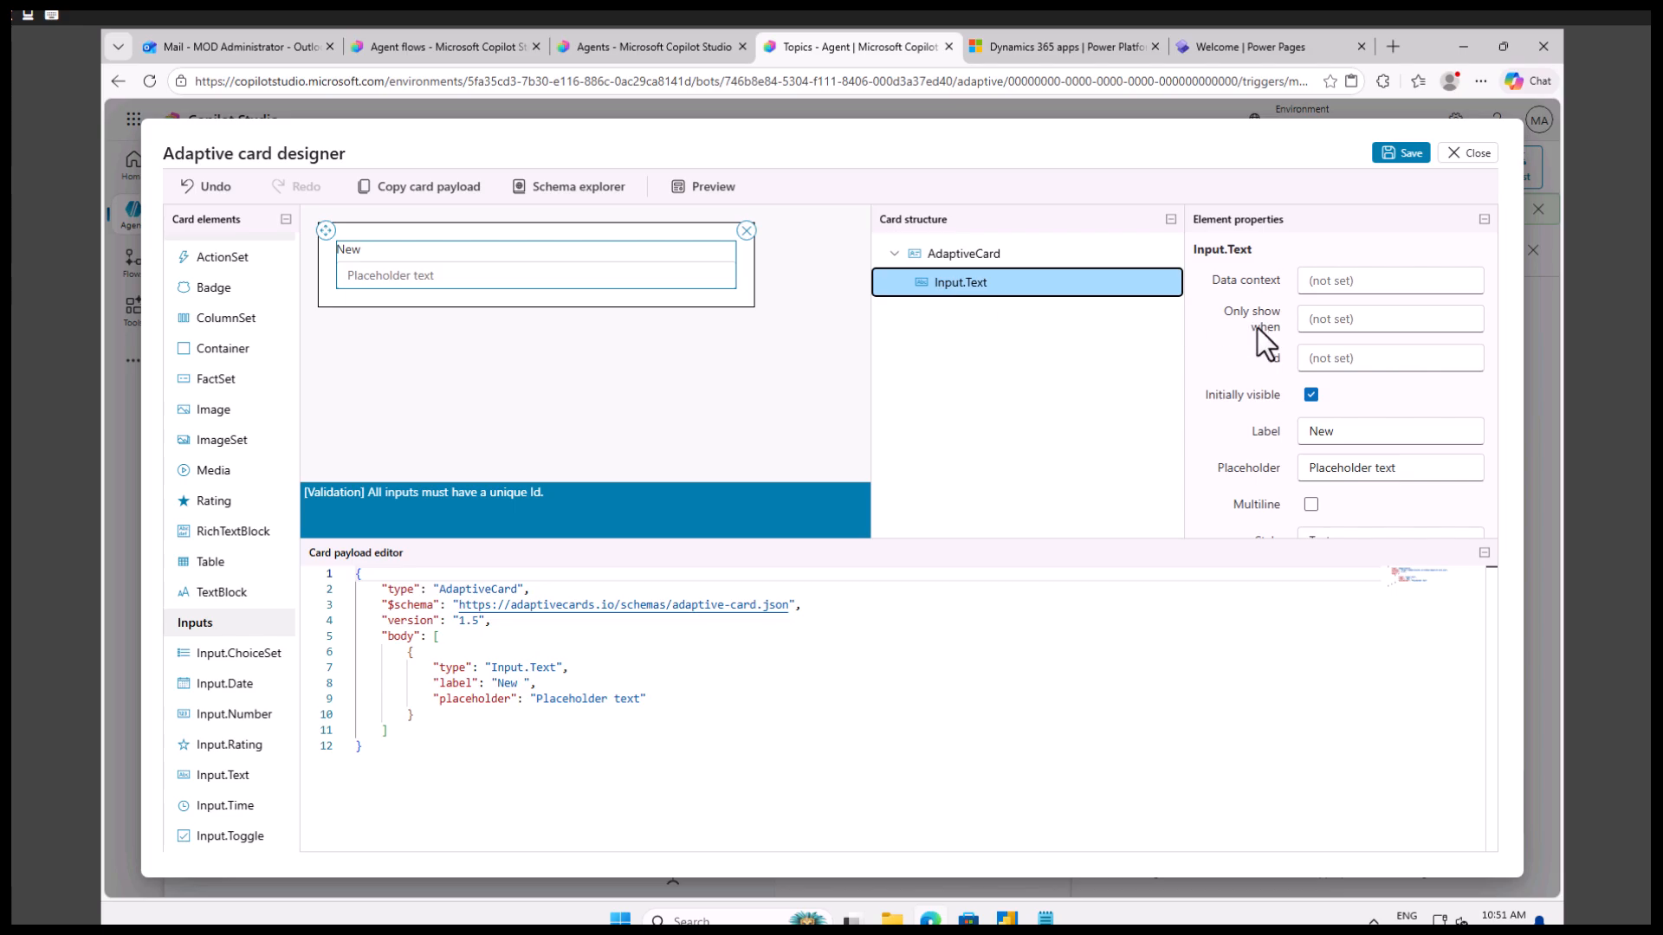
pyautogui.click(403, 251)
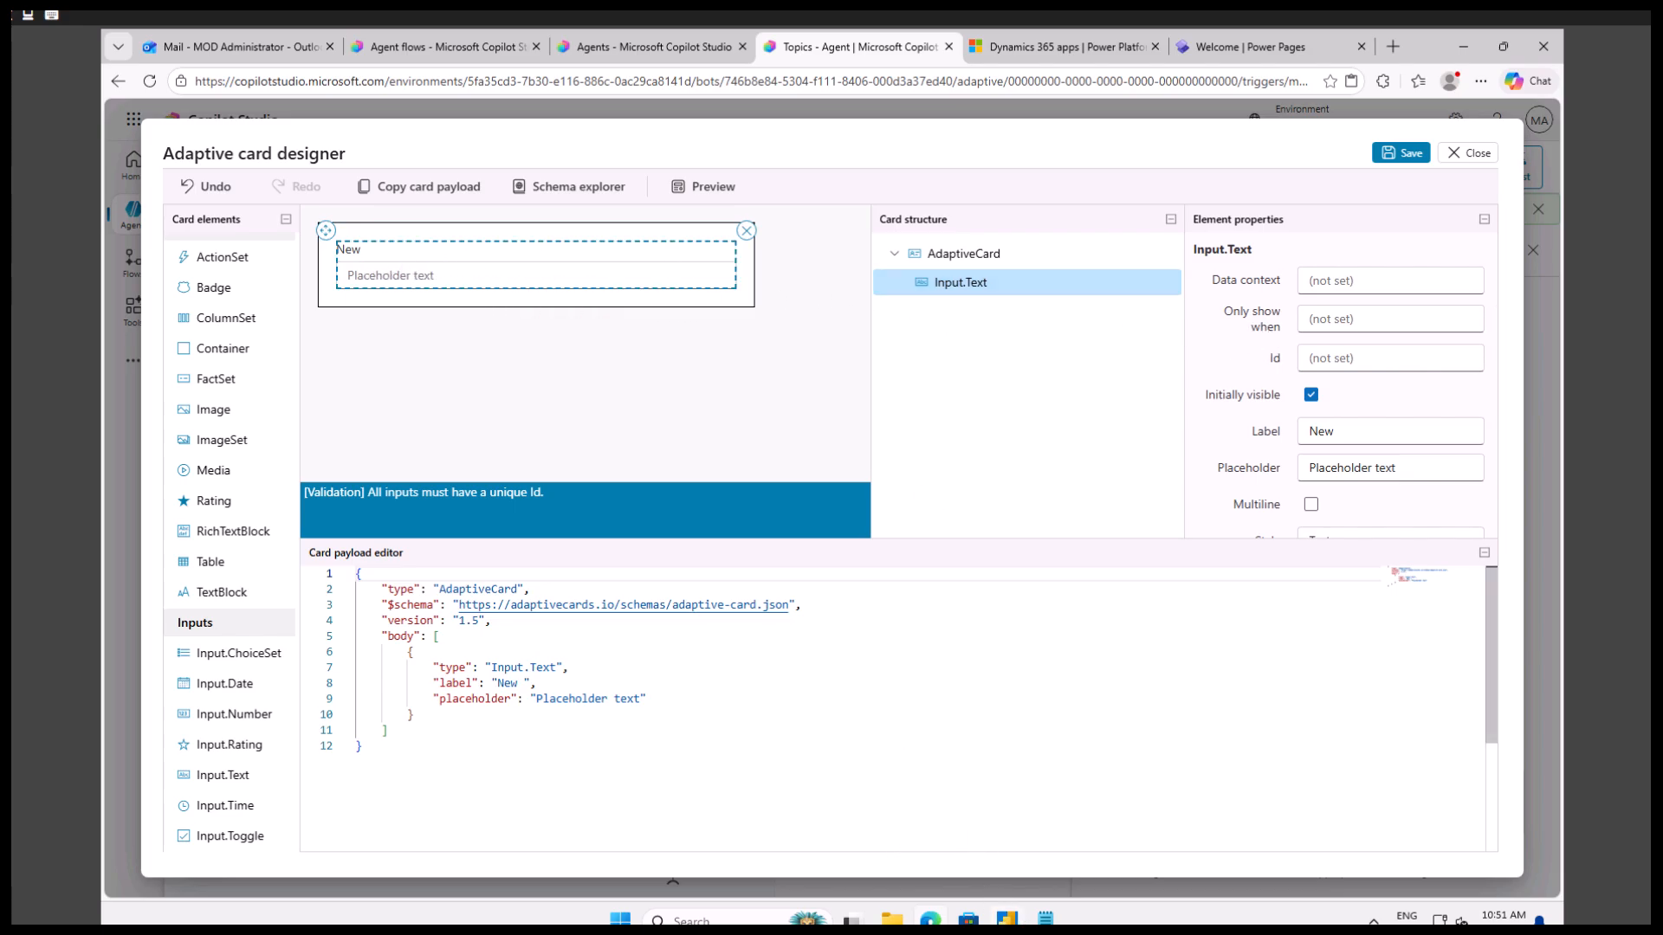
# Check the field names in the Notepad note and set the text input's label to "Please enter your name".
pyautogui.click(1045, 919)
pyautogui.doubleClick(177, 179)
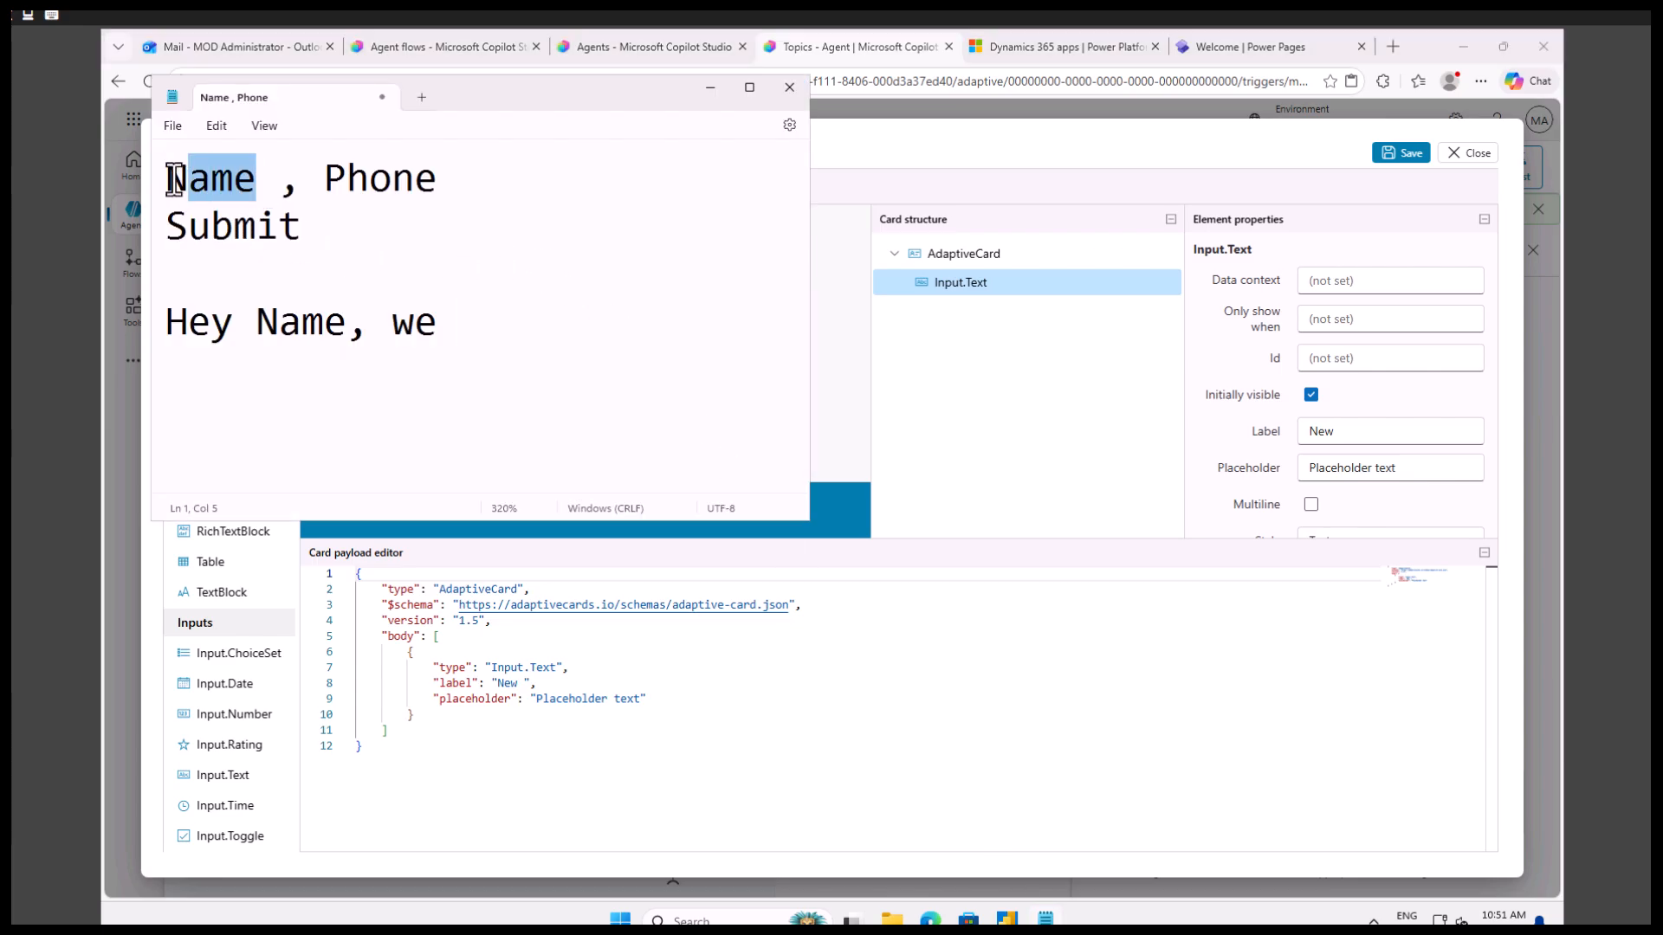
pyautogui.click(705, 91)
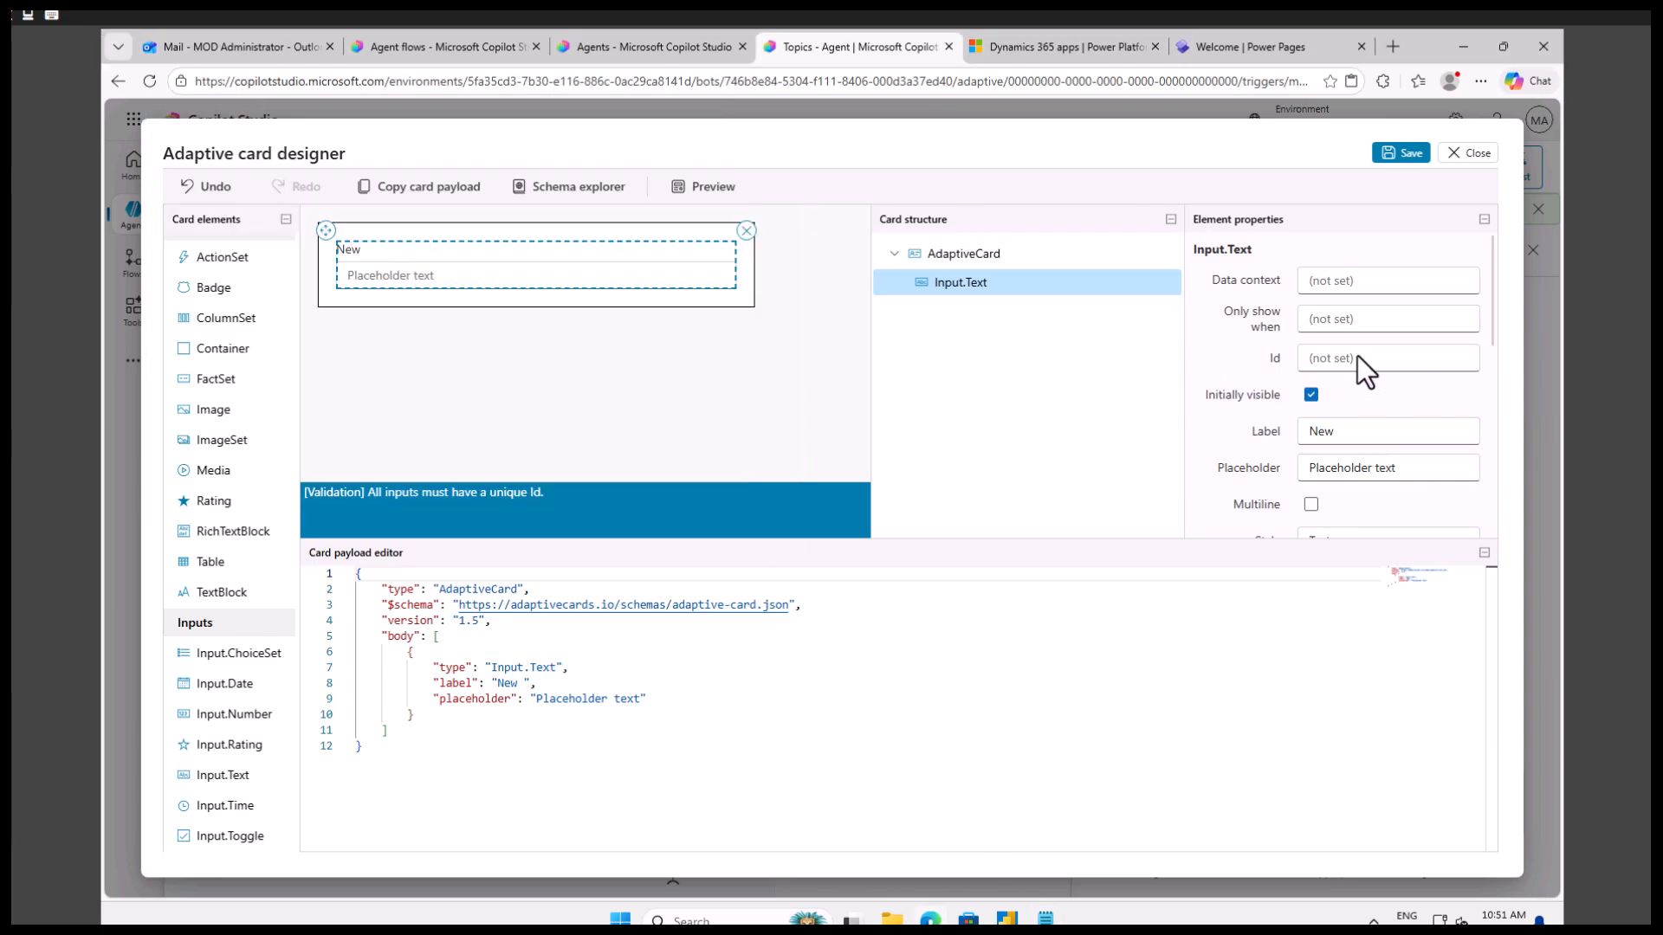
pyautogui.click(1344, 433)
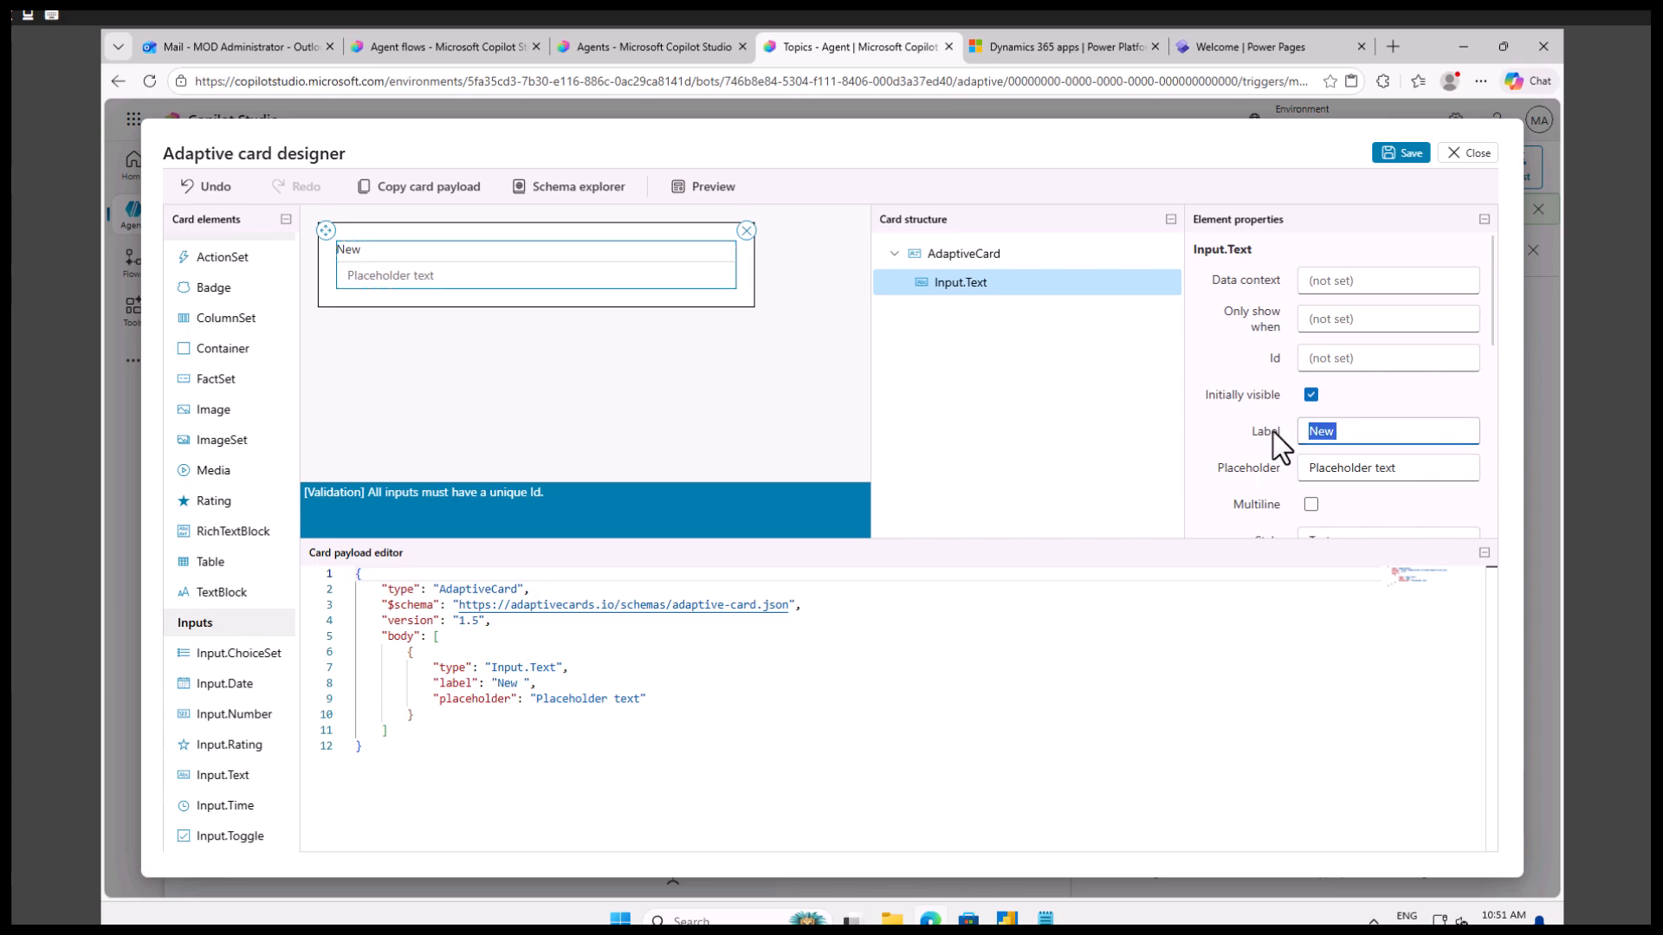
pyautogui.write('Plea')
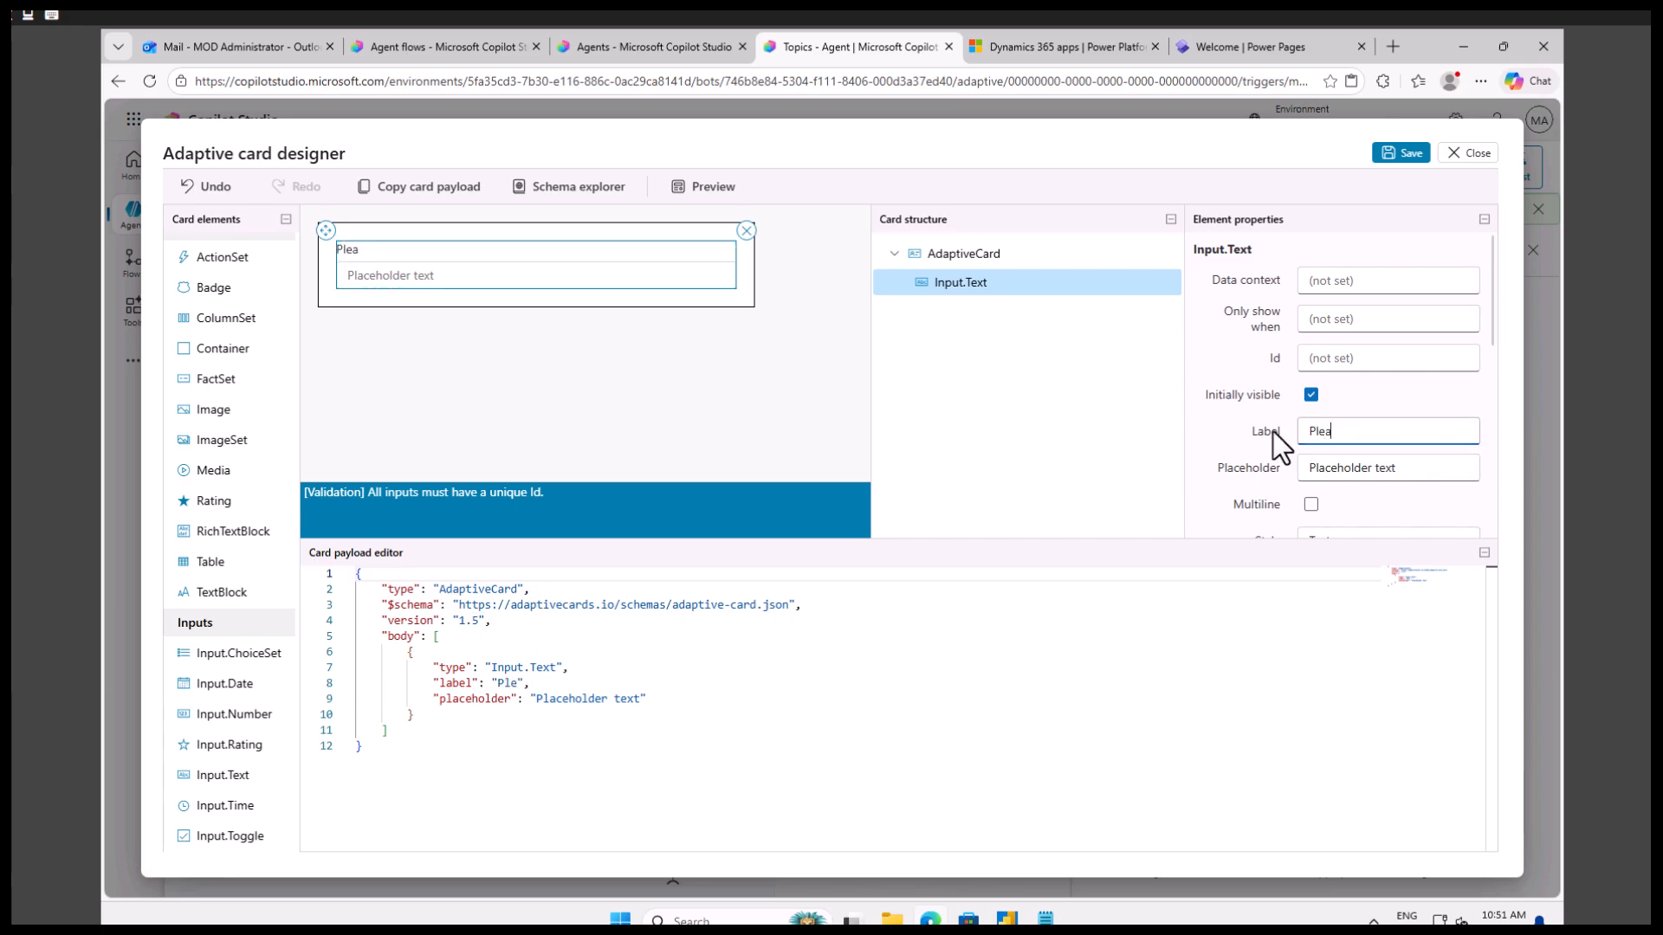
pyautogui.write('se enter your name')
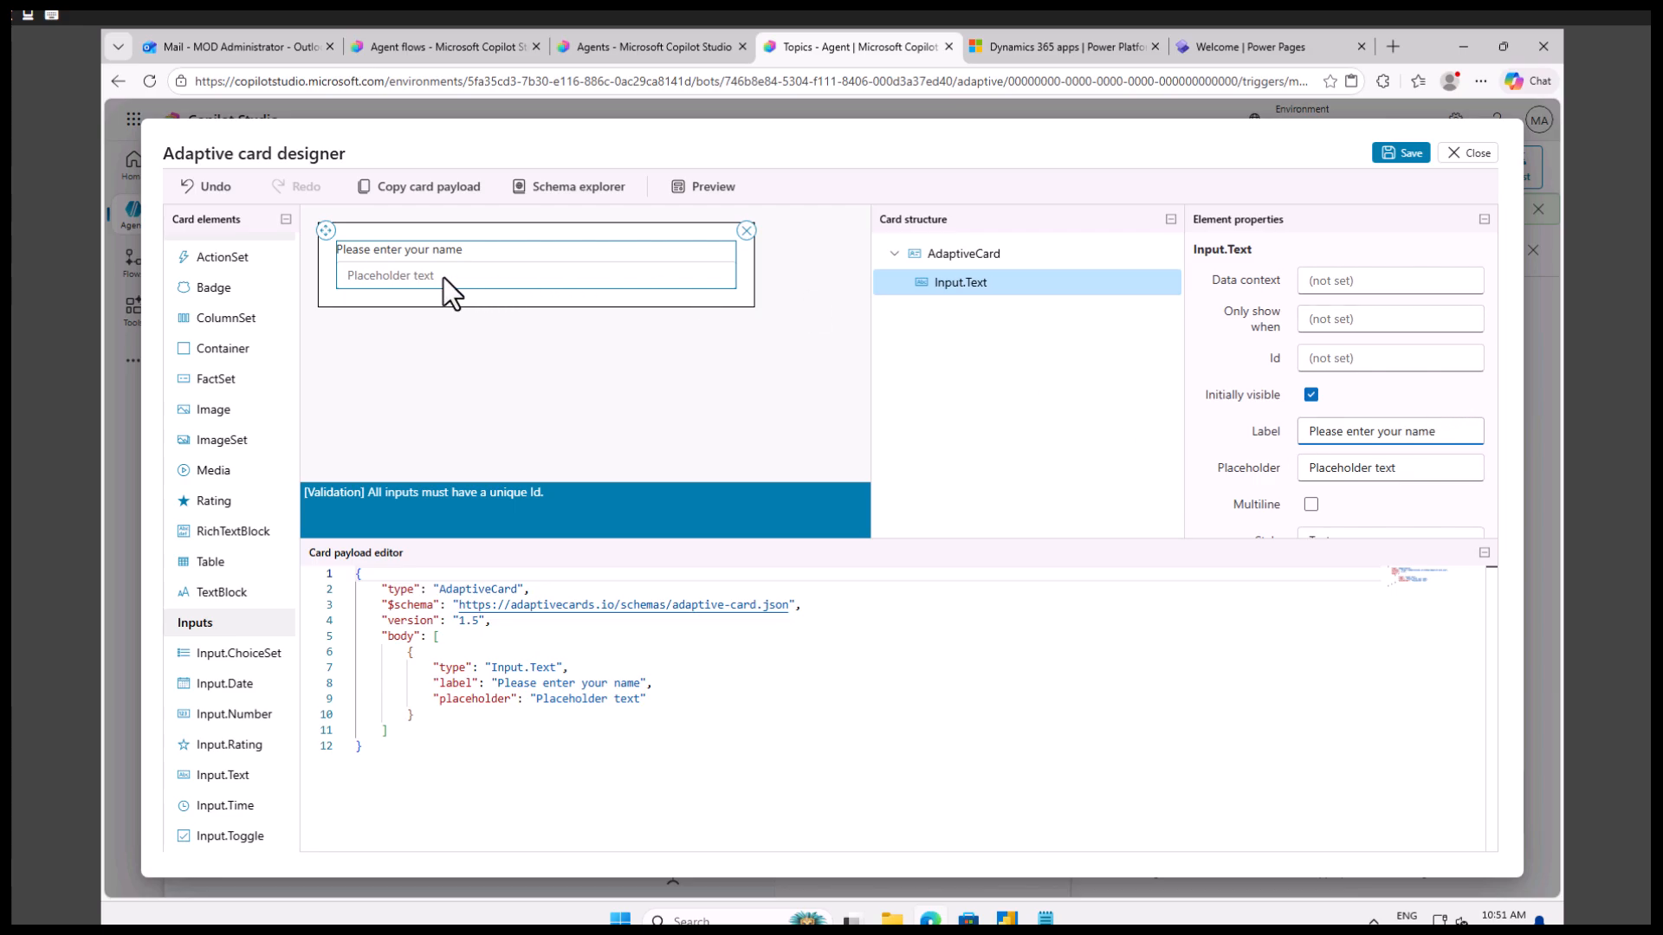
# Replace the text input's placeholder with "Name".
pyautogui.click(406, 279)
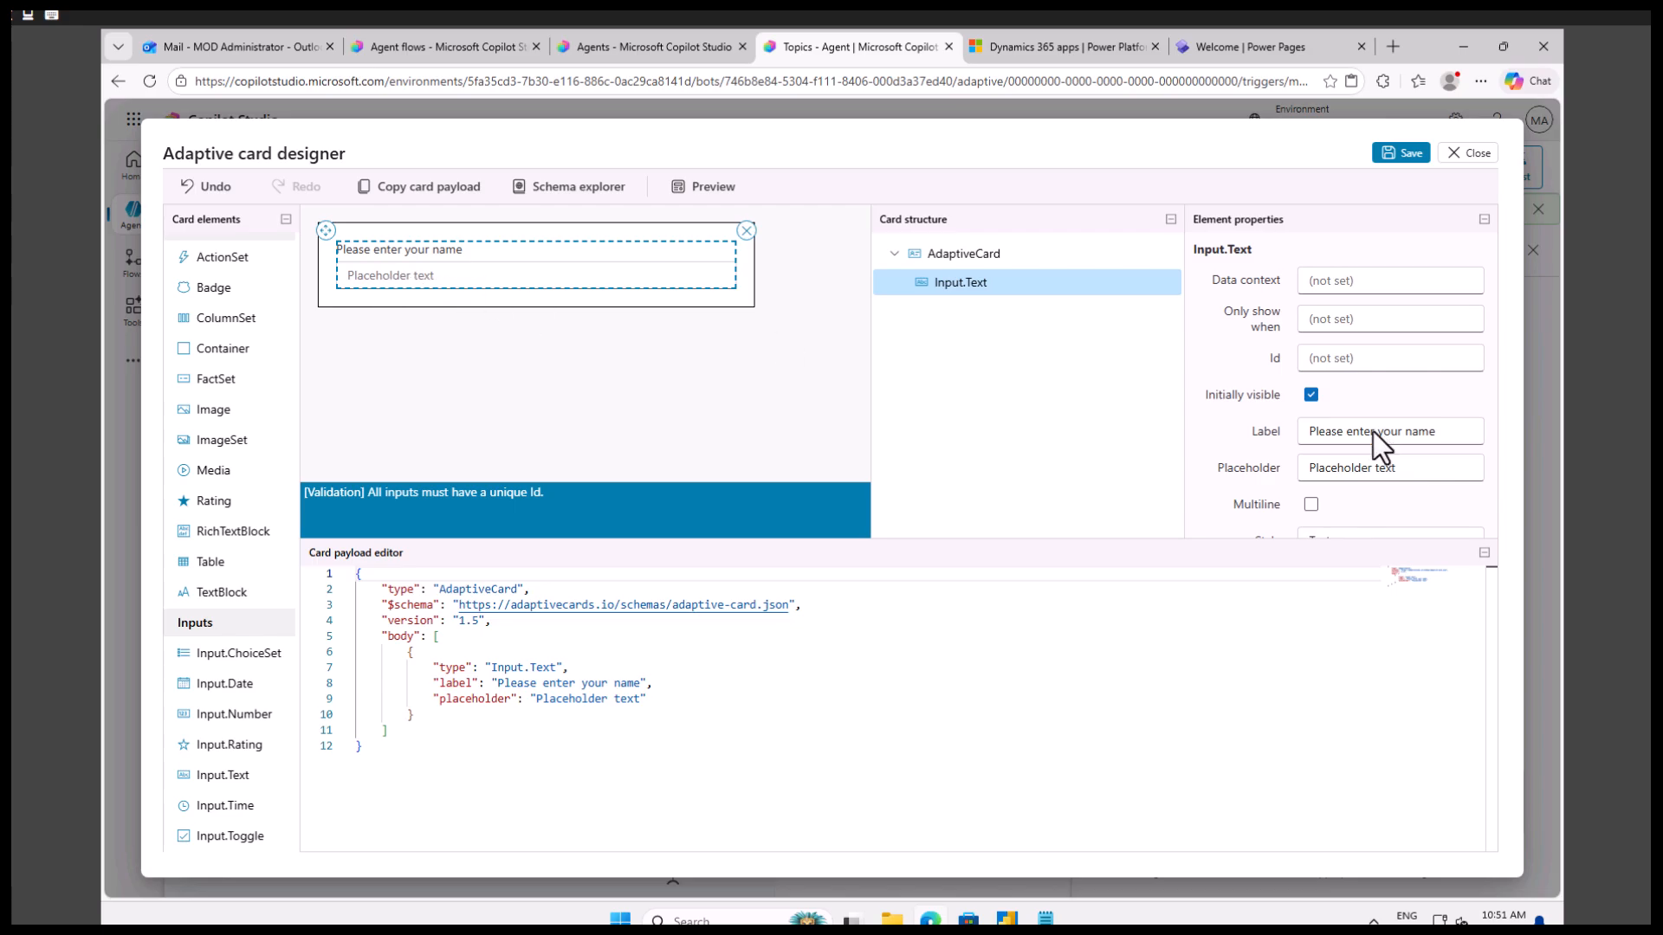
pyautogui.moveTo(1406, 475); pyautogui.dragTo(1292, 472)
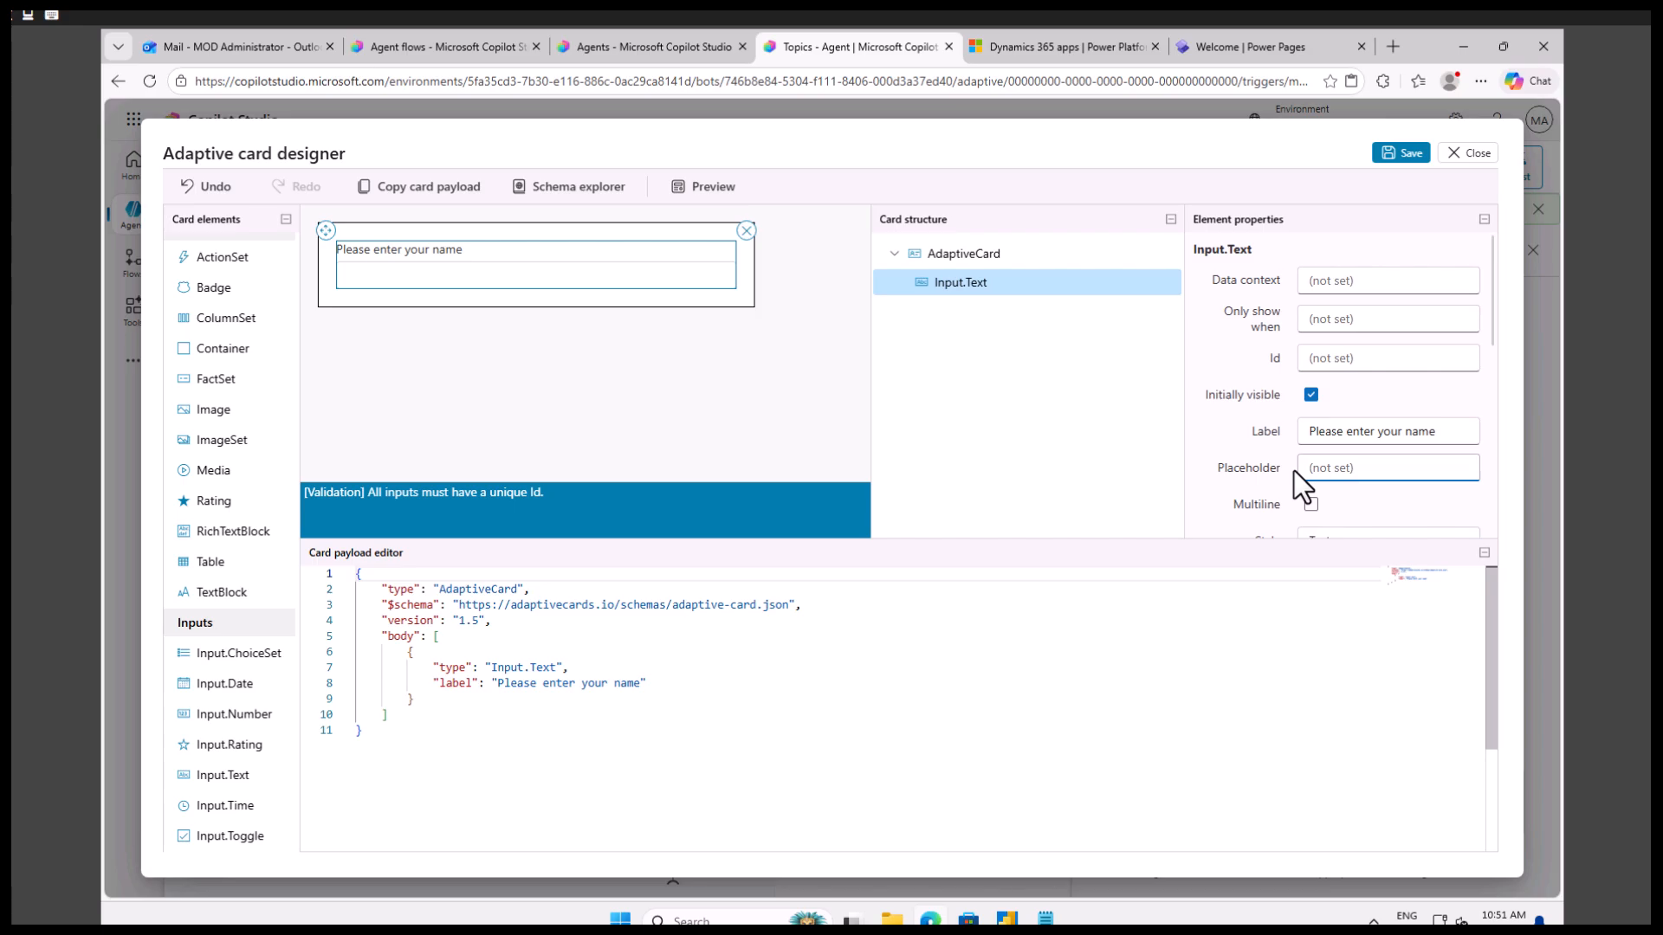
pyautogui.write('Name')
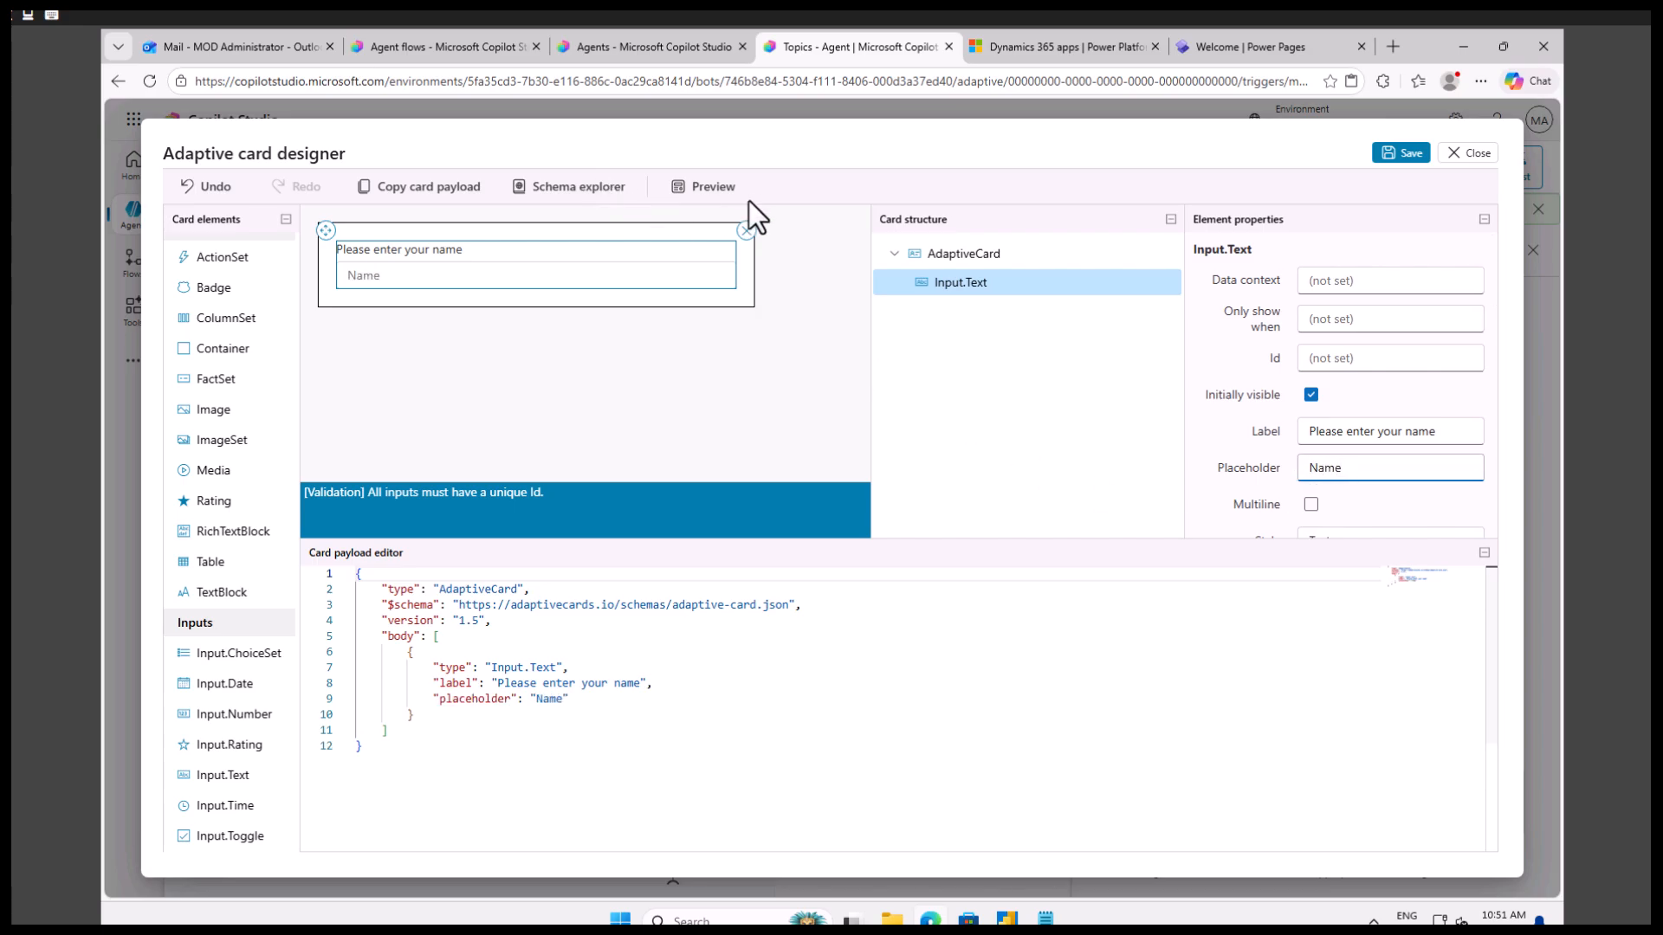
# Preview the adaptive card at all widths, then return to the designer.
pyautogui.click(712, 187)
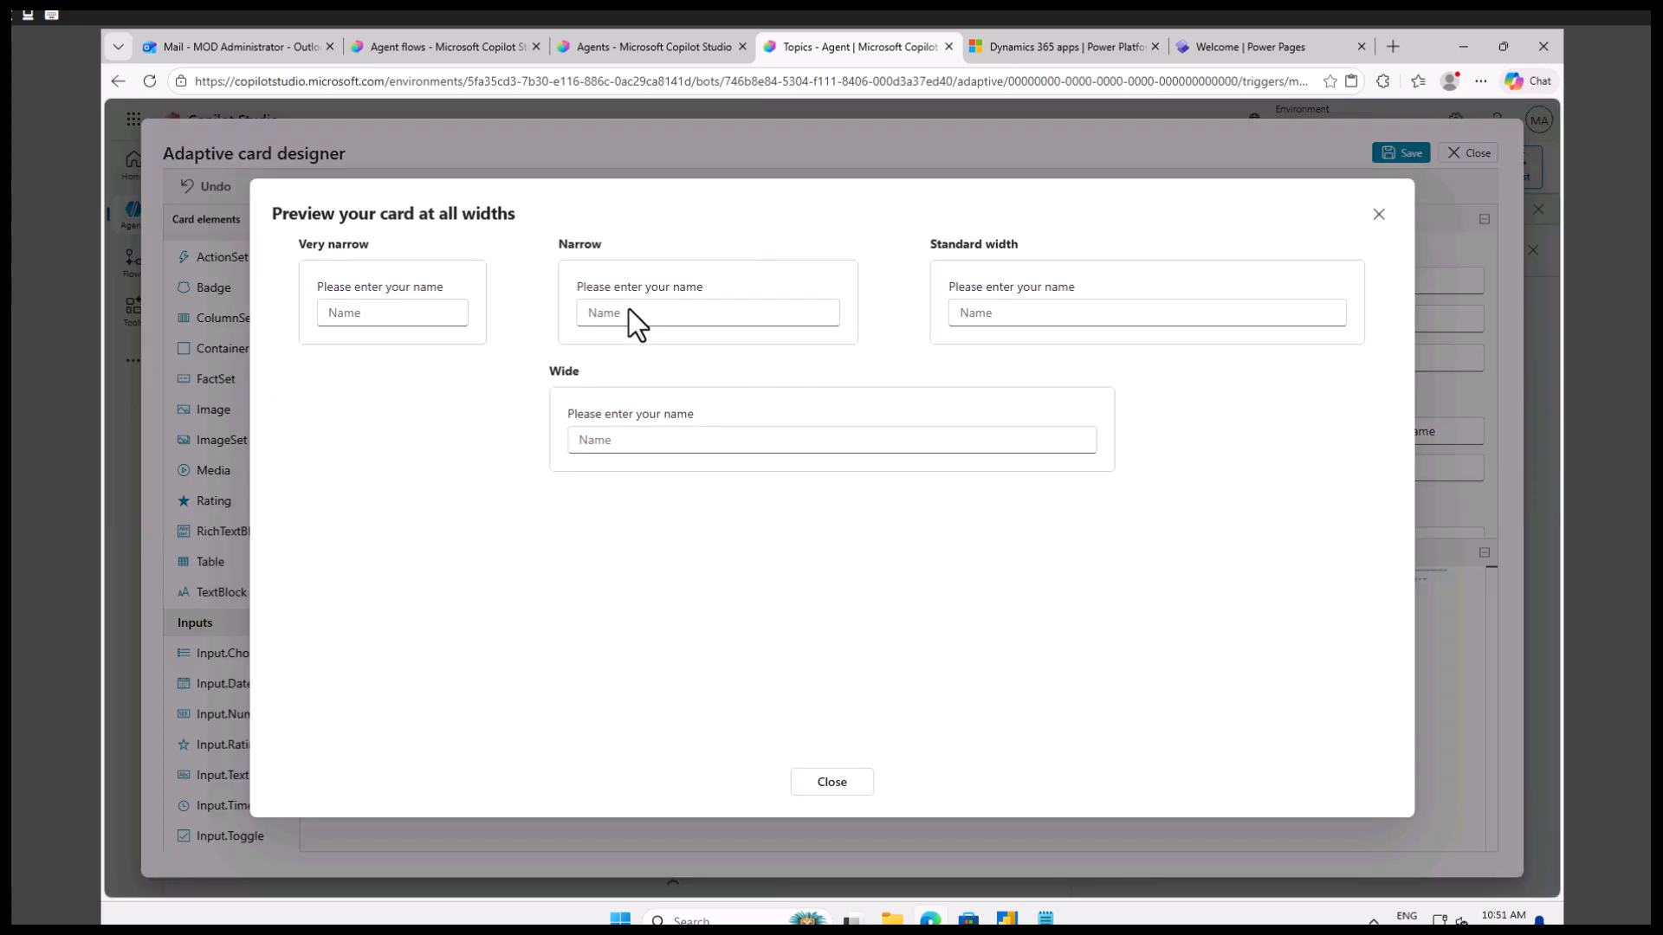
pyautogui.click(629, 313)
pyautogui.click(1379, 213)
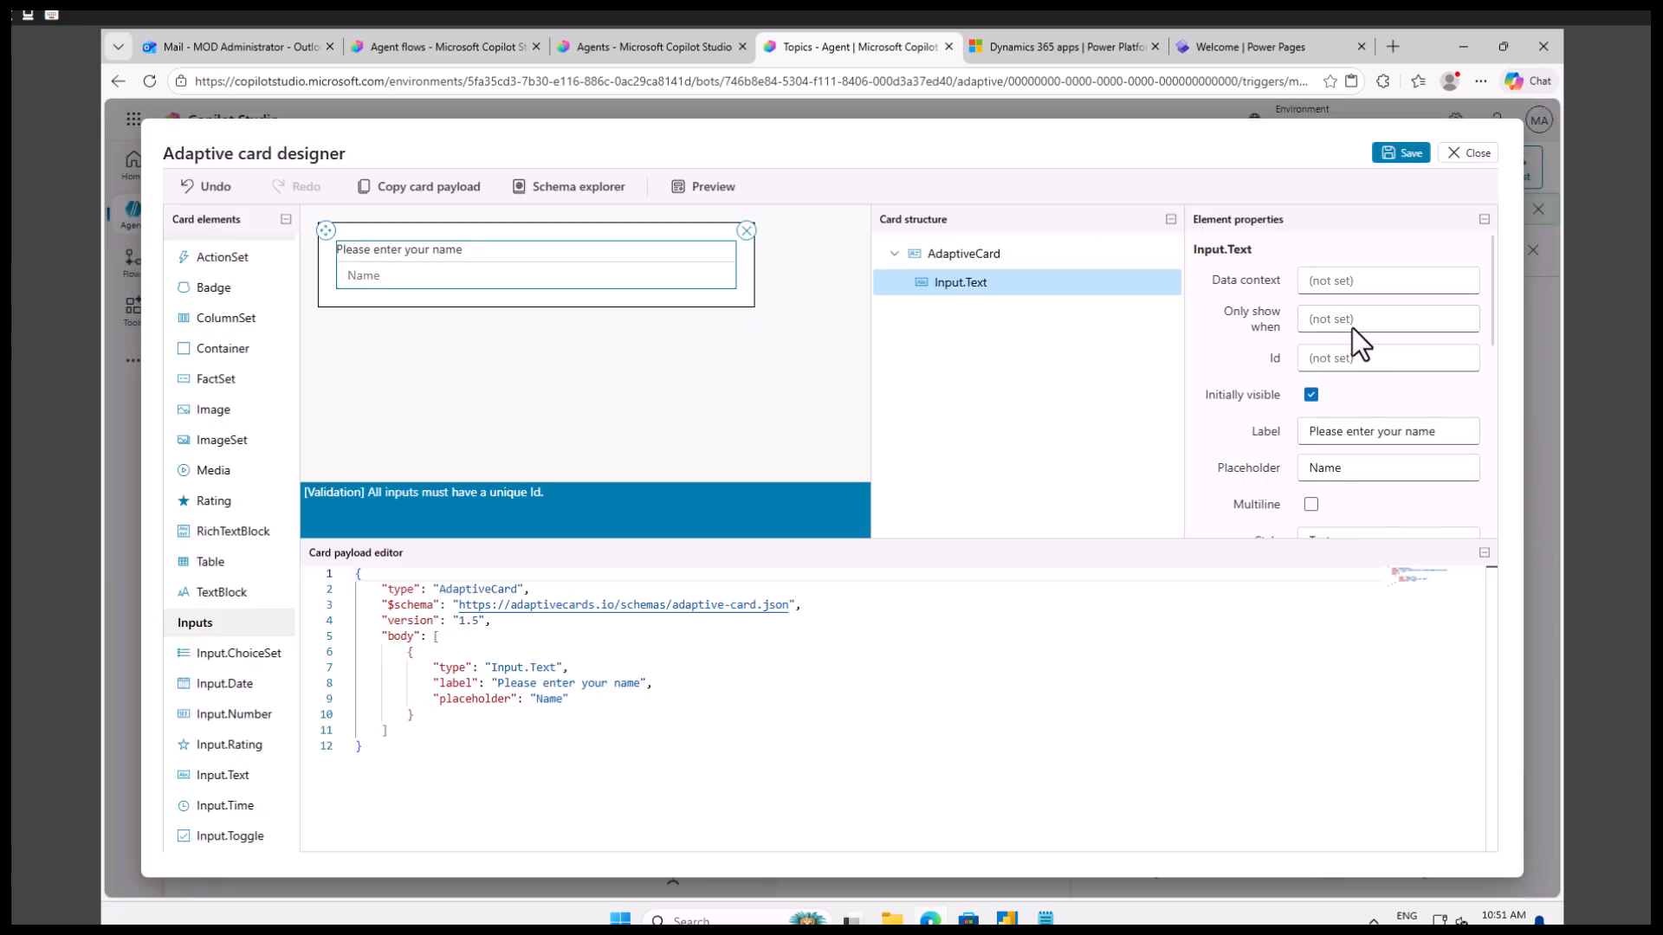
# Make the name input required and set its error message to "Name is mandatory".
pyautogui.scroll(-4, 1362, 413)
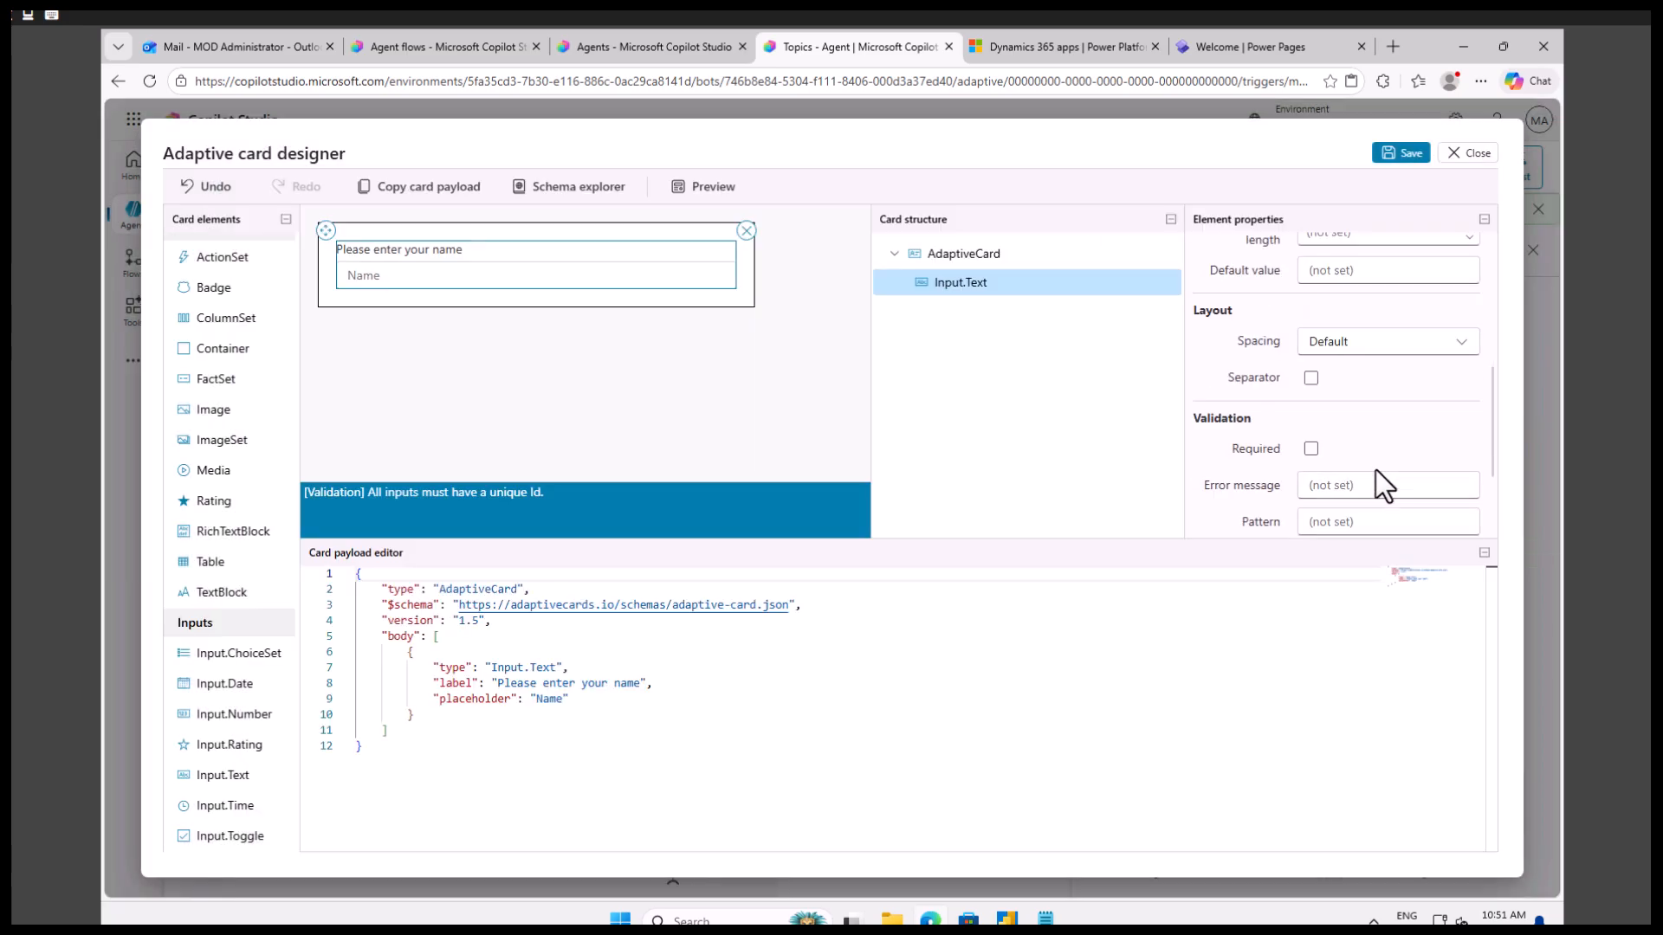
pyautogui.scroll(-2, 1384, 481)
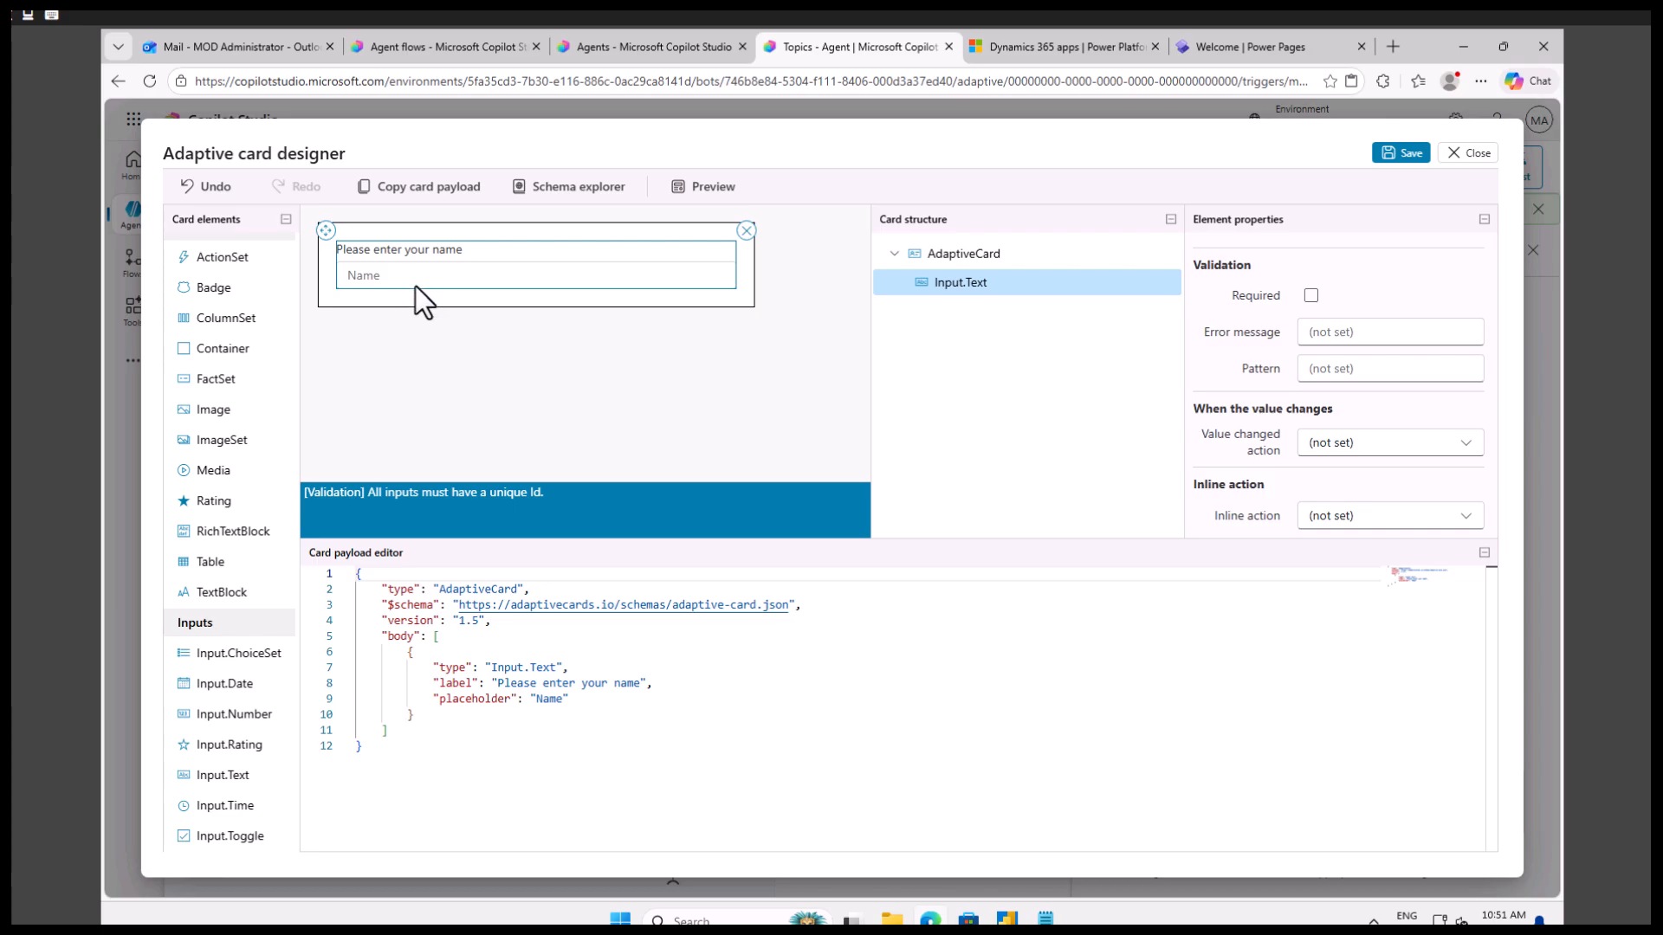
pyautogui.click(1313, 296)
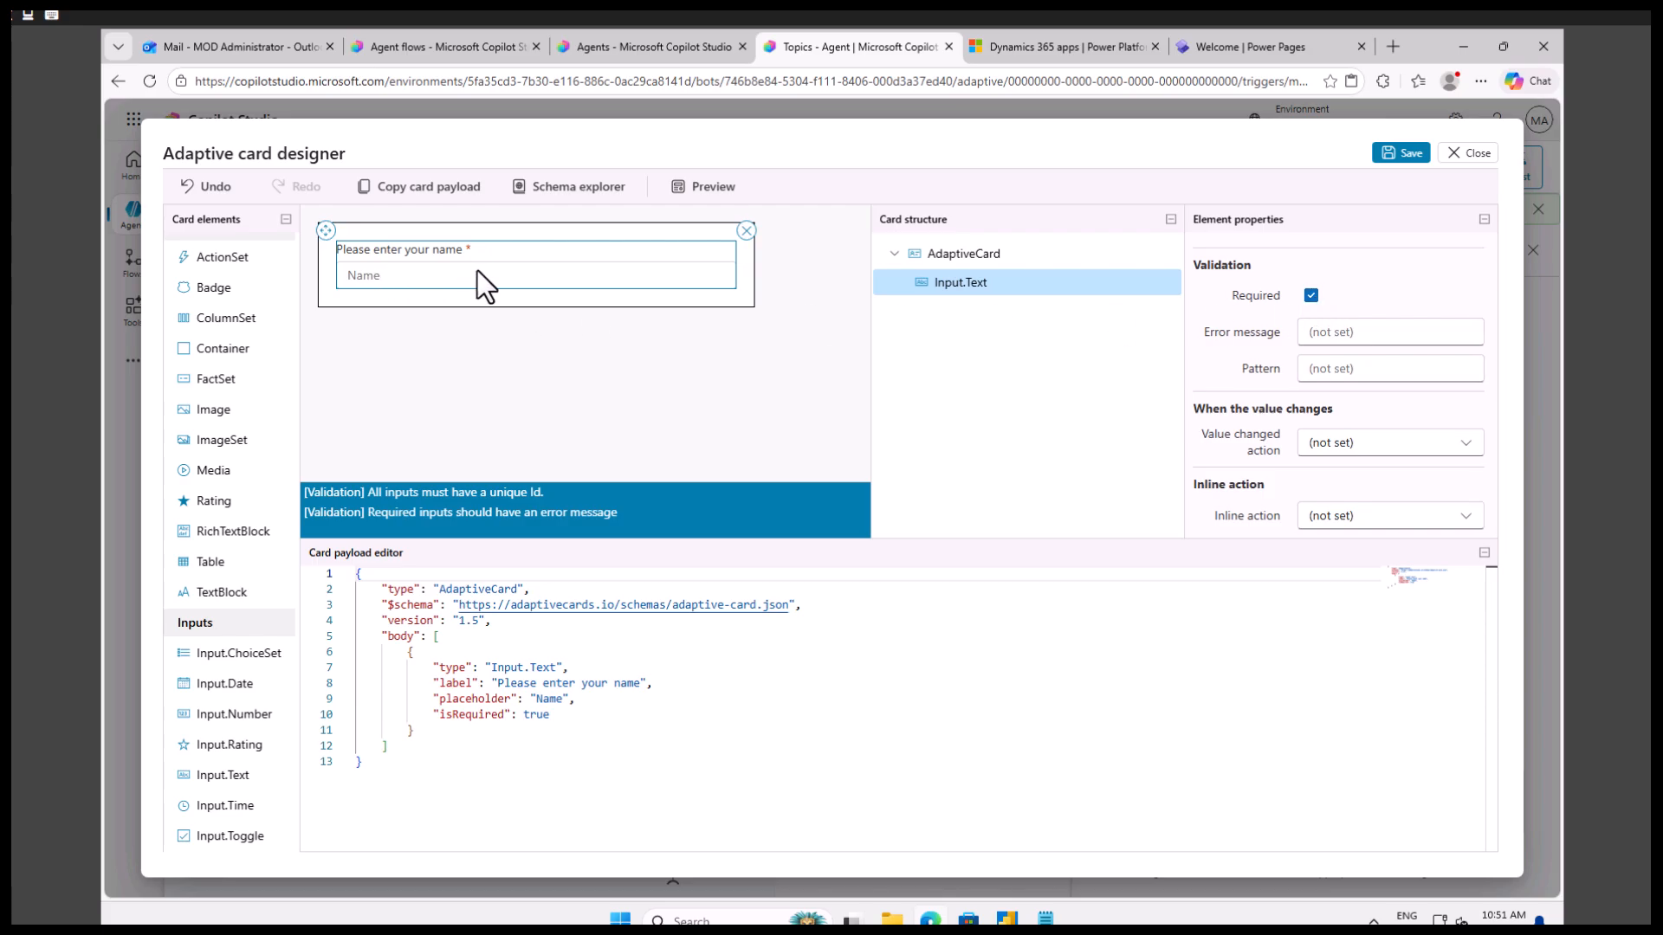
pyautogui.click(1333, 335)
pyautogui.write('Name is mad')
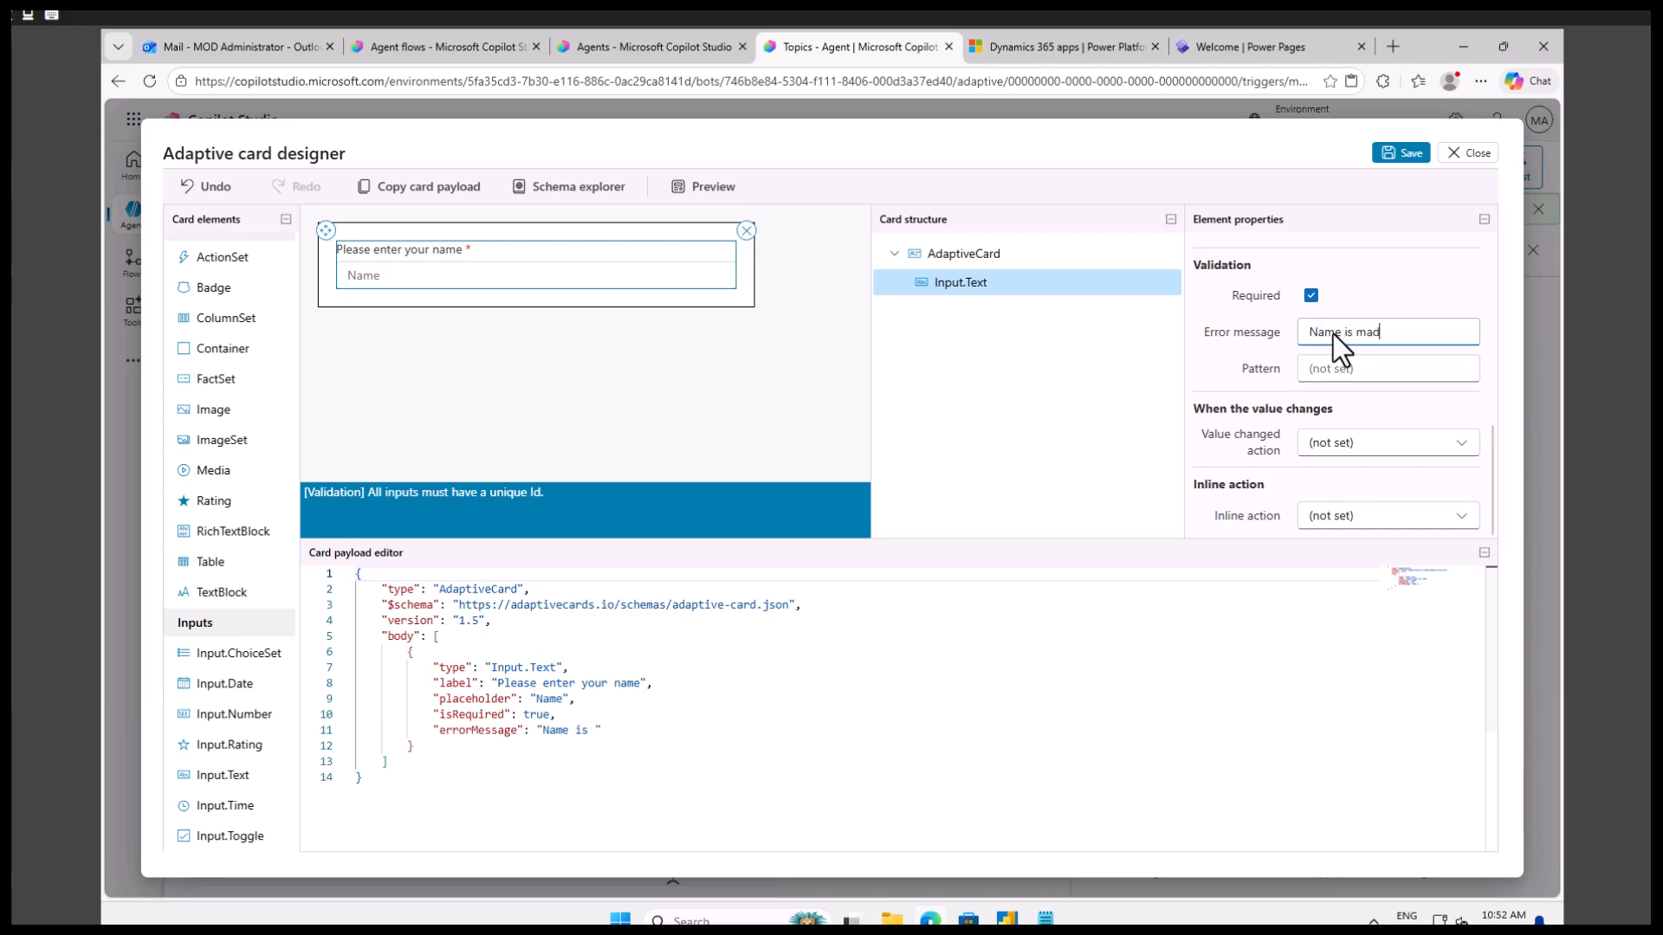
pyautogui.press('BackSpace')
pyautogui.write('ndaotry')
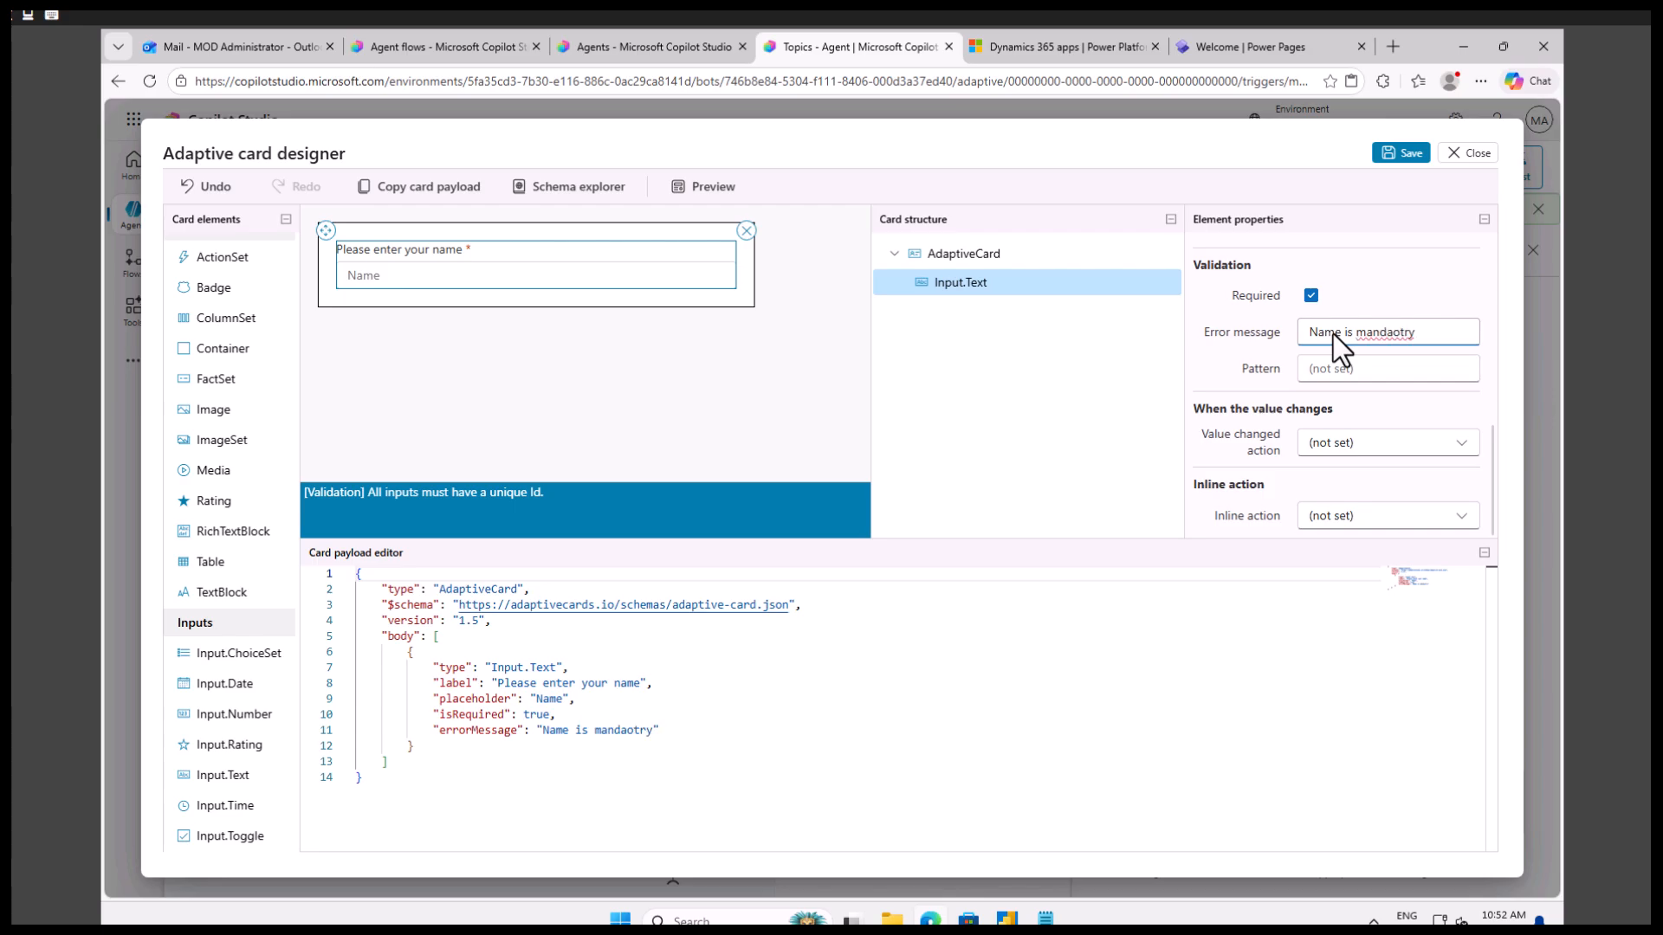
pyautogui.press('BackSpace')
pyautogui.press('BackSpace')
pyautogui.press('BackSpace')
pyautogui.press('BackSpace')
pyautogui.write('tory')
# Add a second Input.Text element to the card below the name input.
pyautogui.scroll(10, 1317, 403)
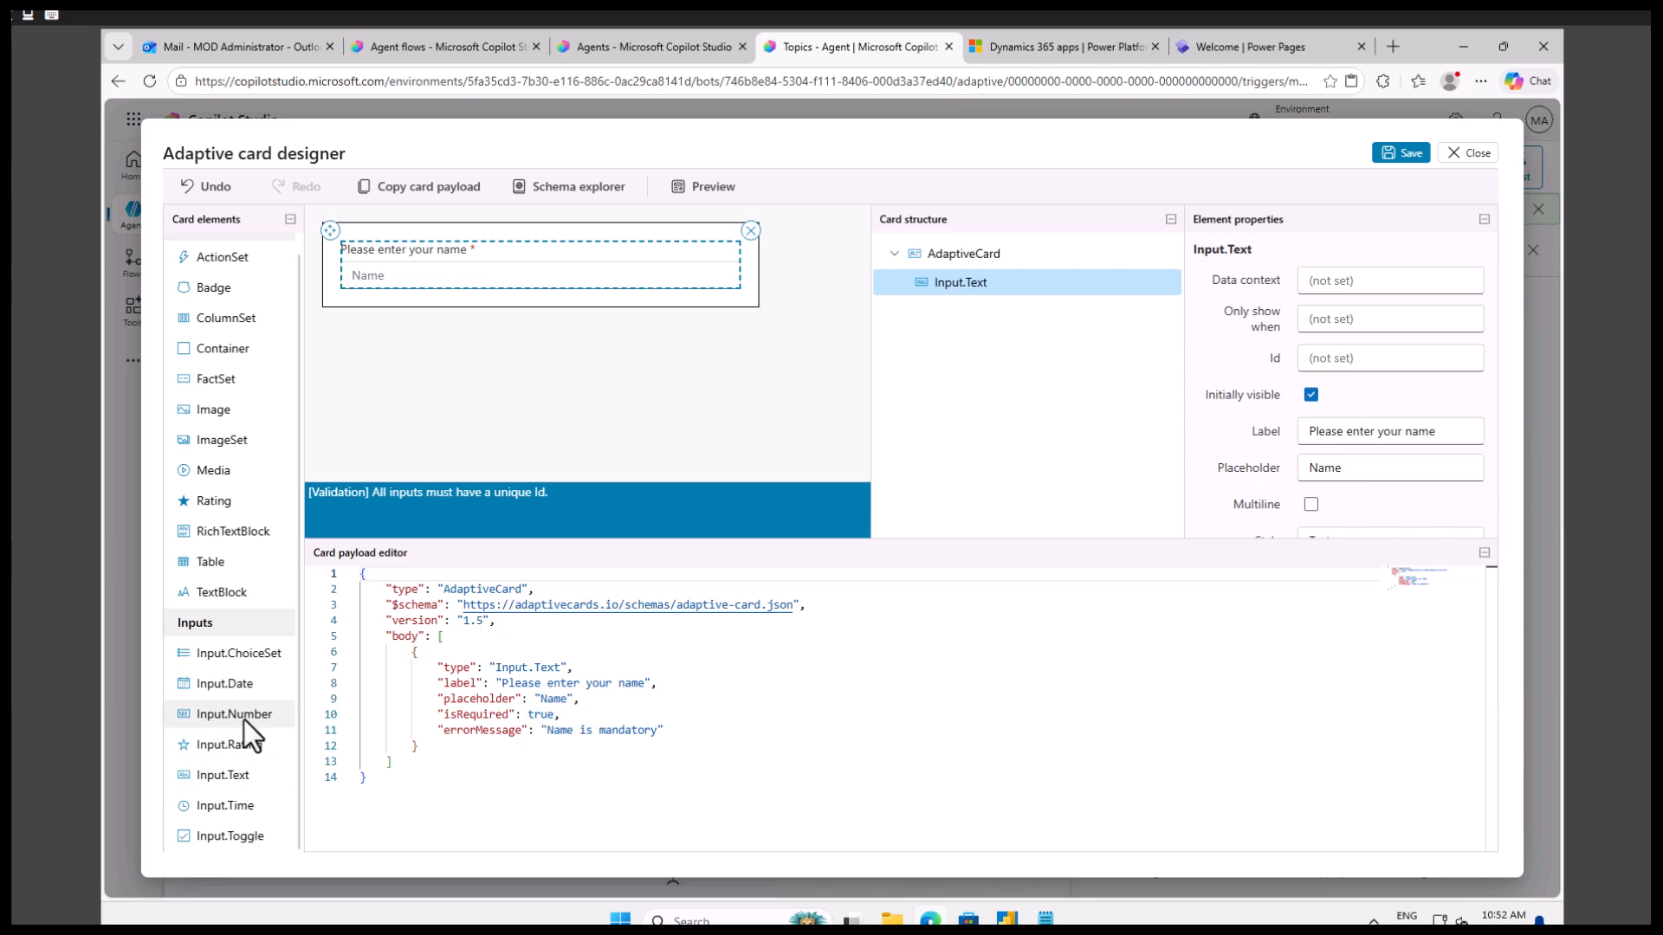
pyautogui.click(222, 773)
pyautogui.moveTo(222, 773); pyautogui.dragTo(401, 299)
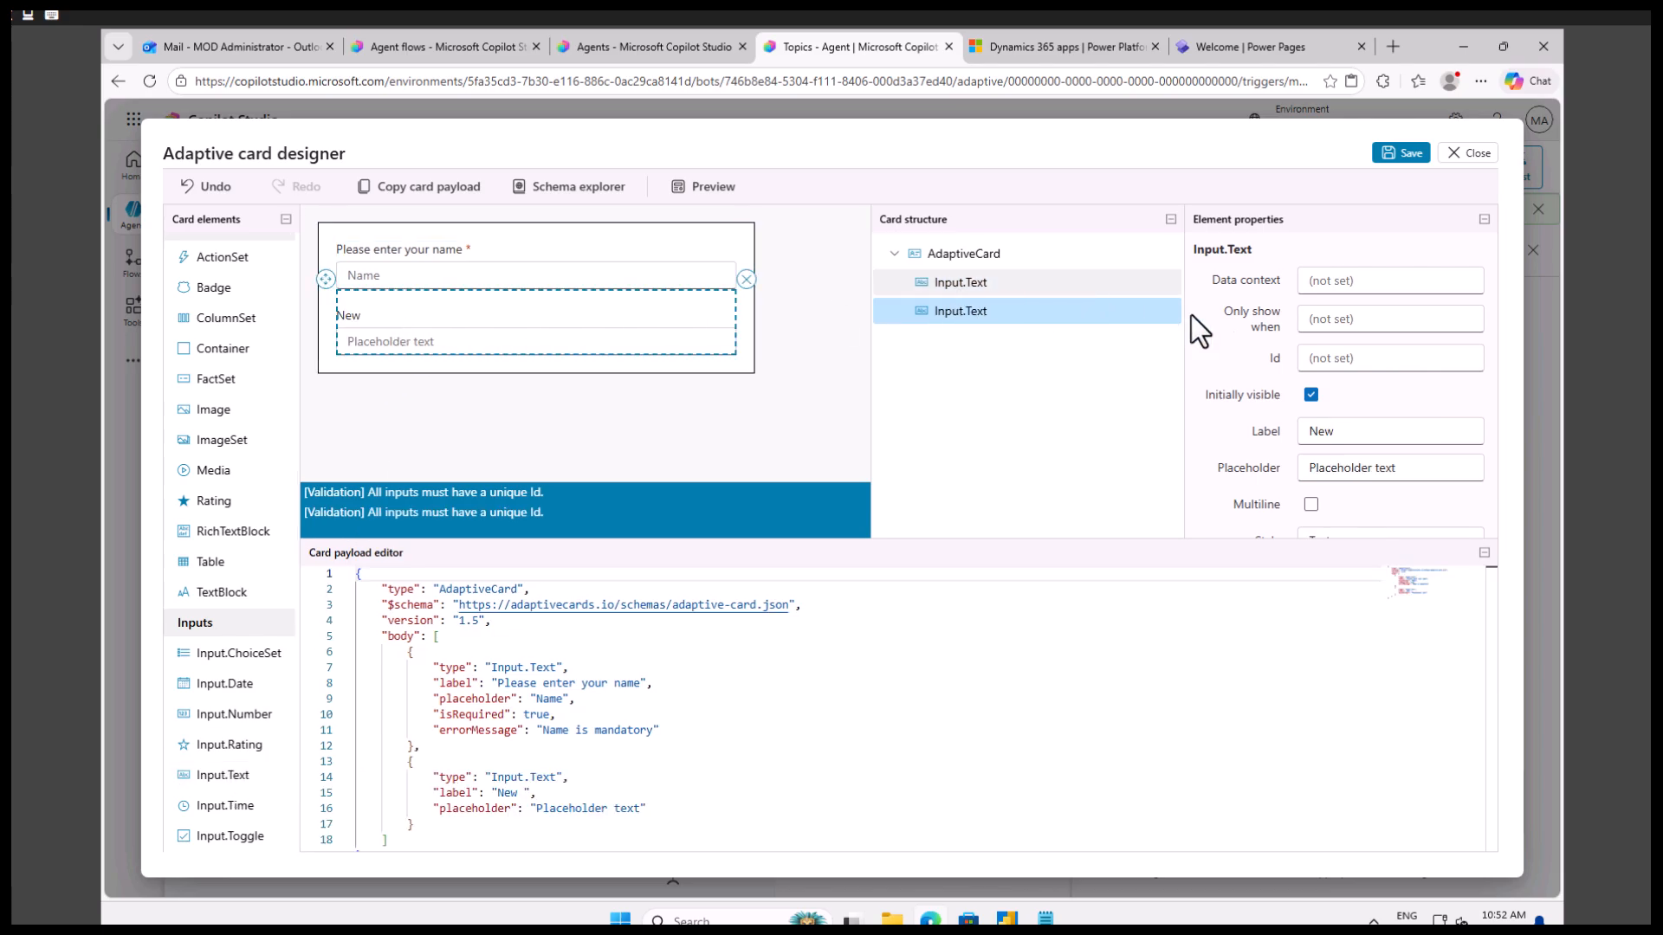
# Set the Id of the name input to "NameId".
pyautogui.click(466, 277)
pyautogui.click(1354, 359)
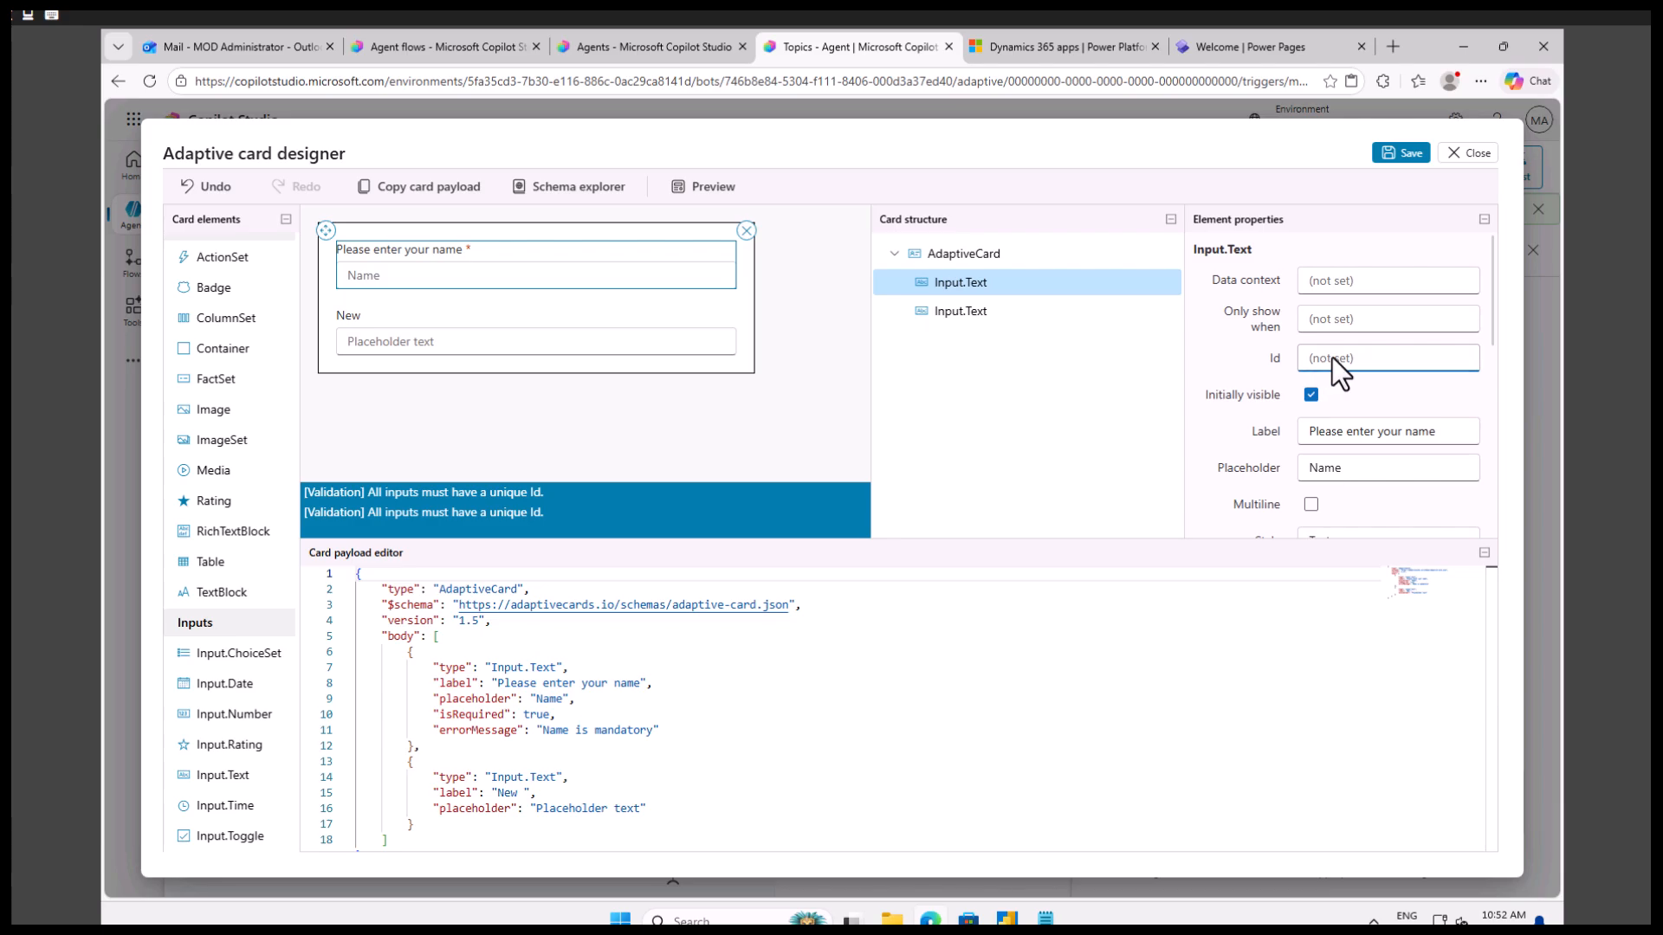
pyautogui.write('NameId')
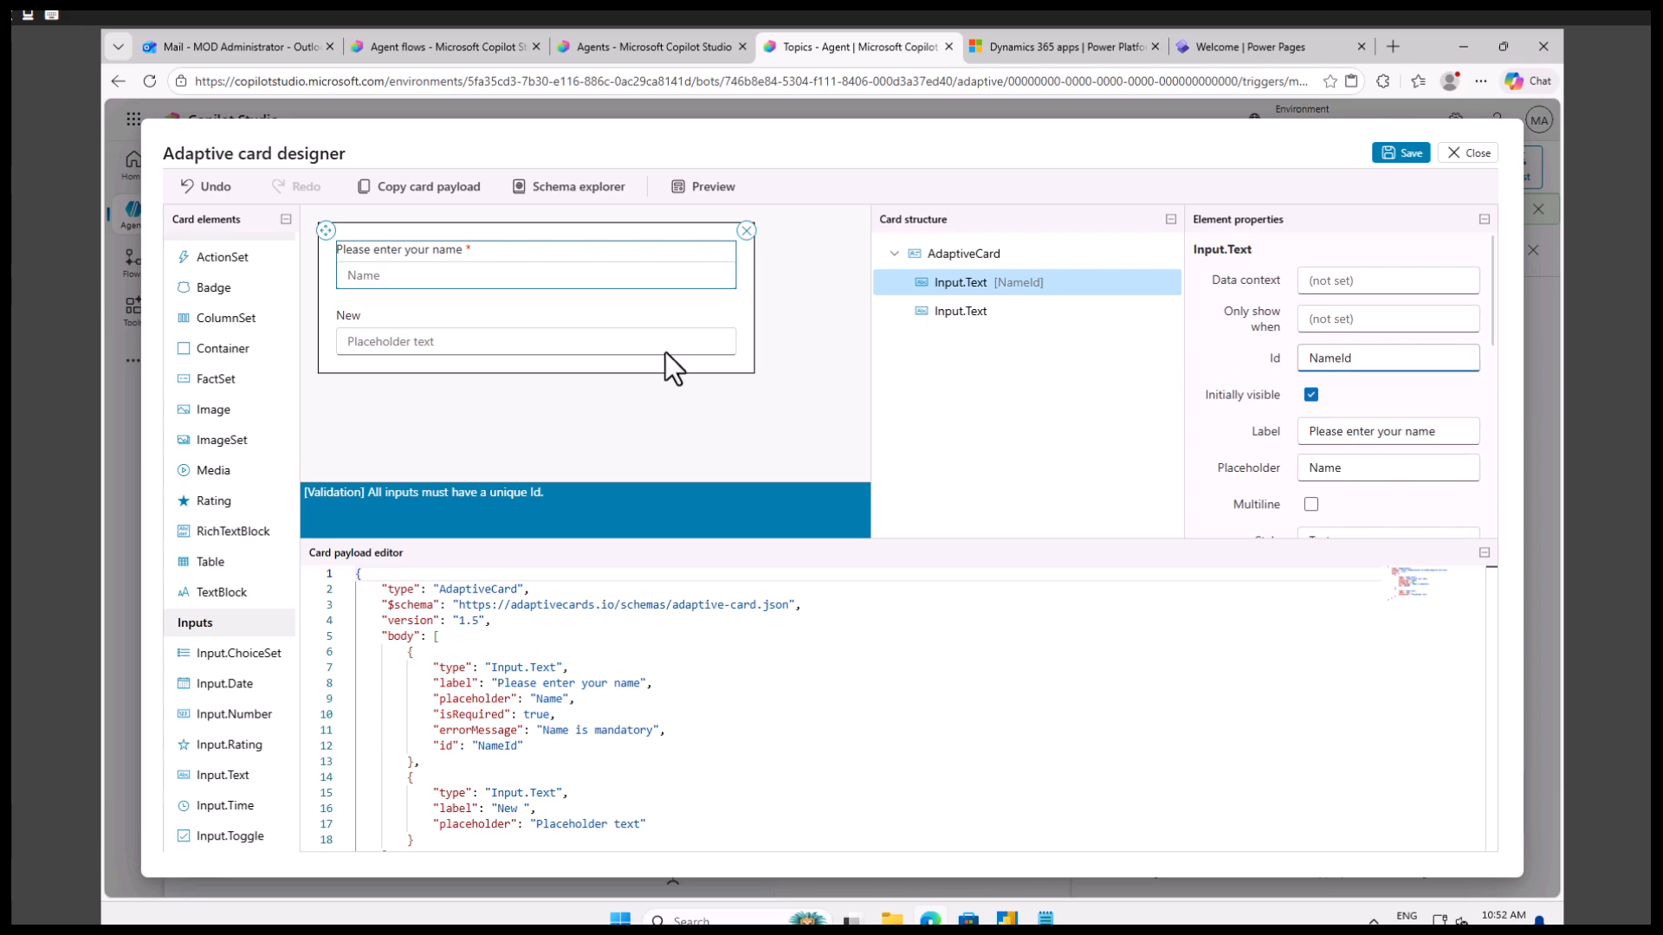
# Set the Id of the second text input to "PhoneNoId".
pyautogui.click(497, 326)
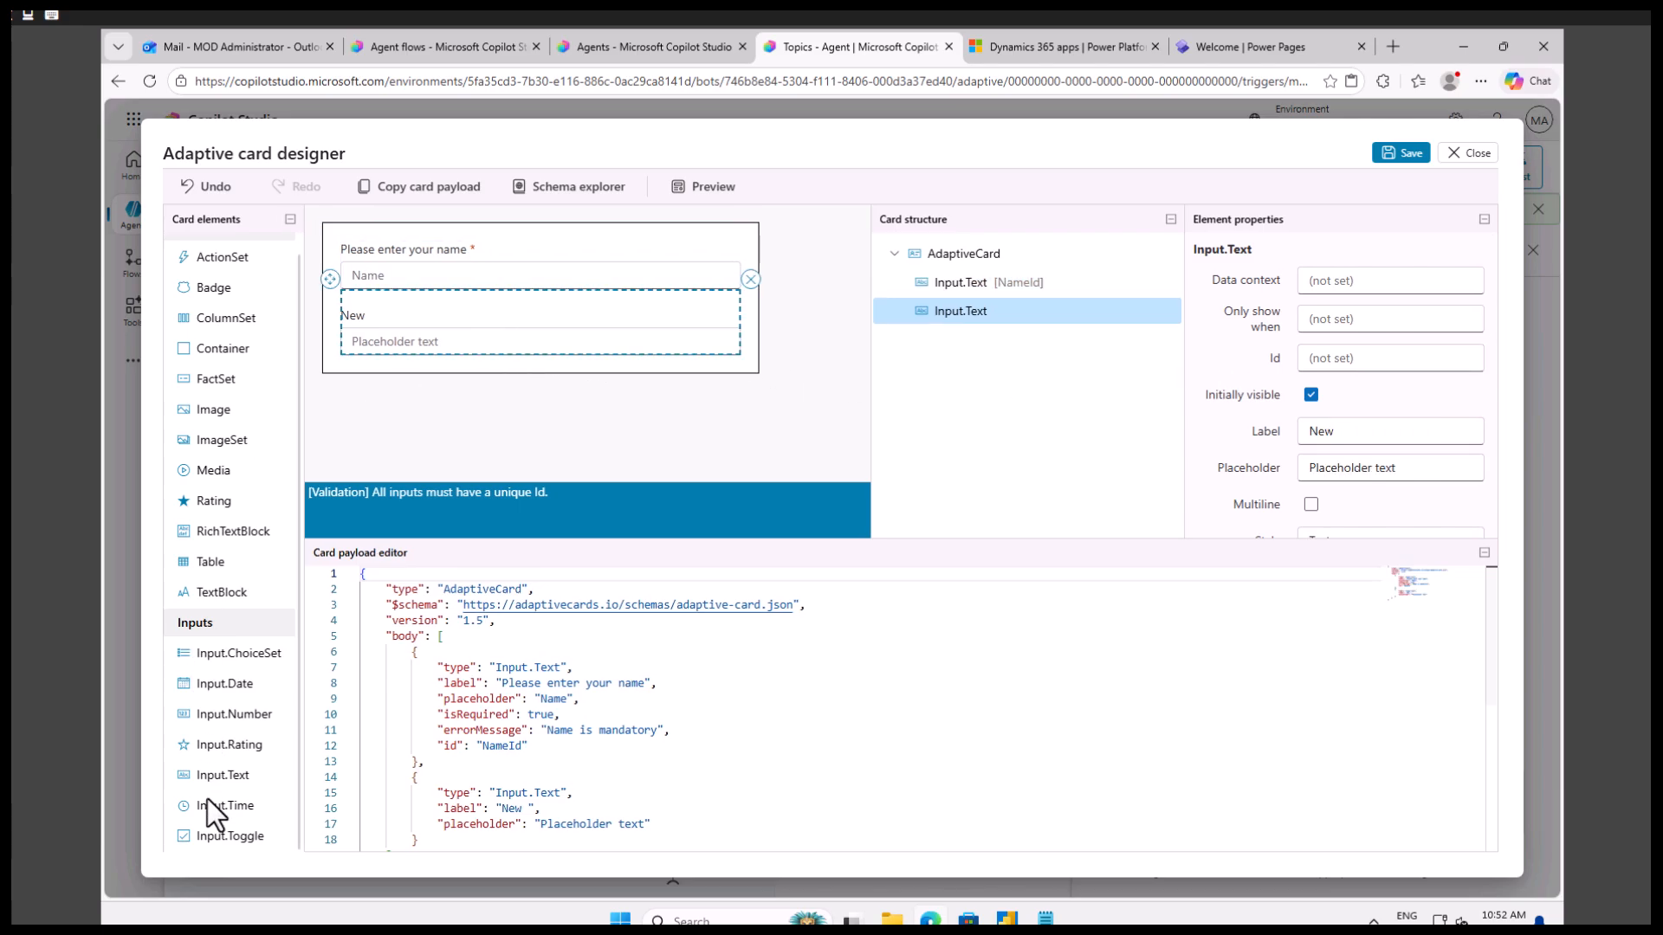
pyautogui.click(1344, 361)
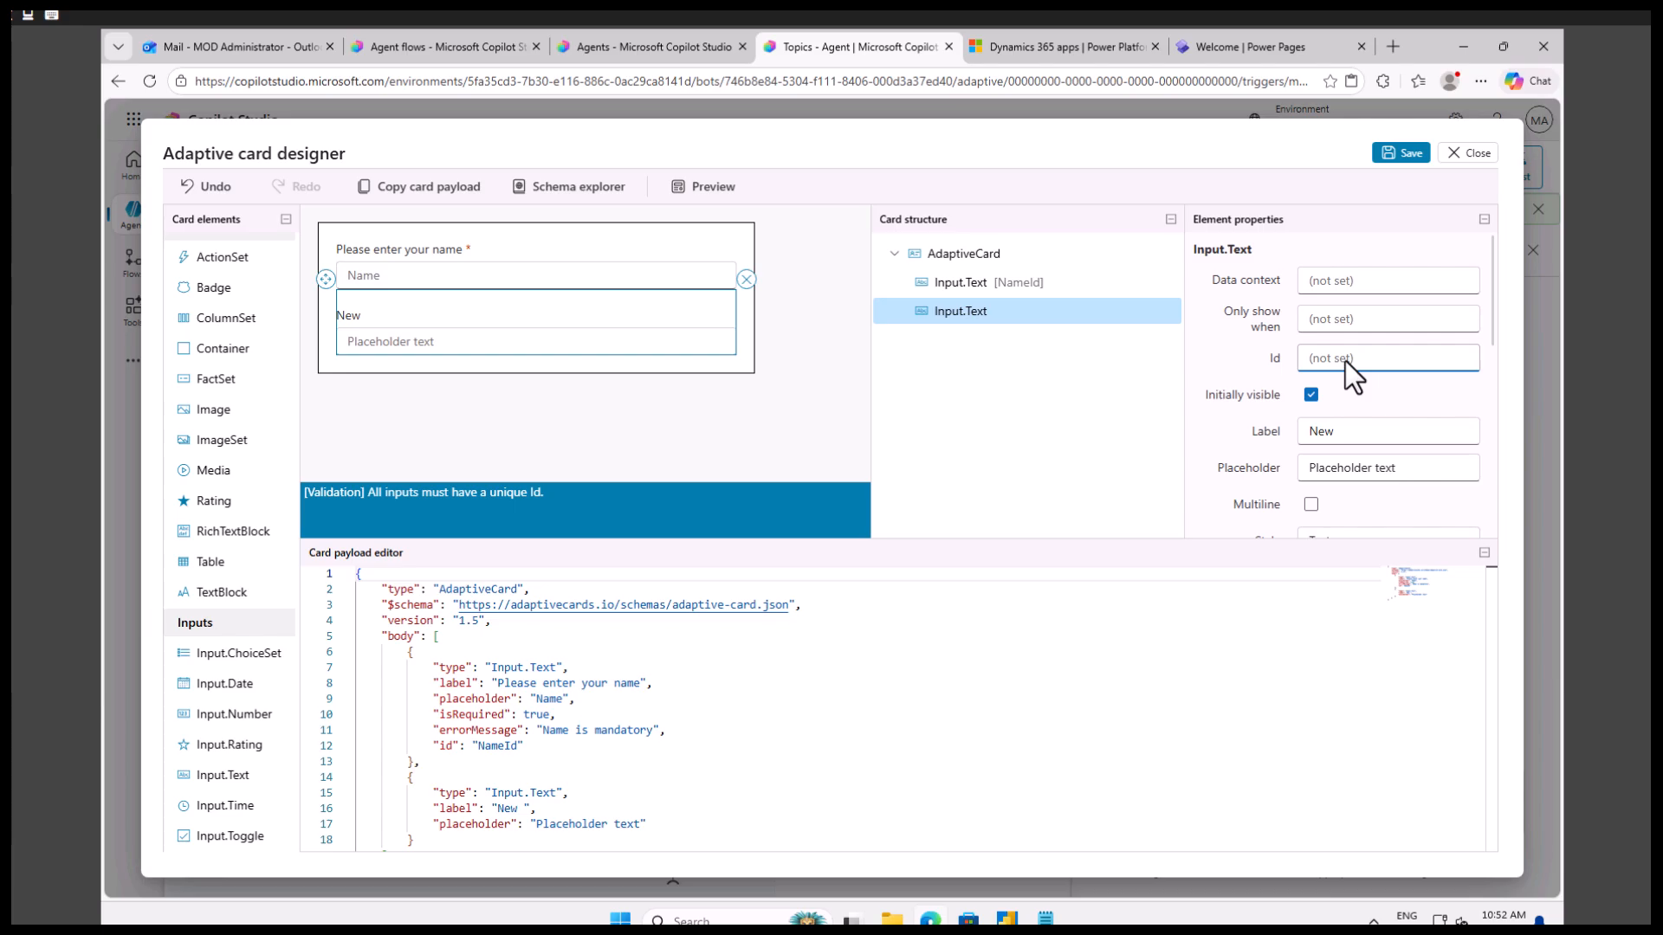
pyautogui.write('PhoneNOi')
pyautogui.press('BackSpace')
pyautogui.press('BackSpace')
pyautogui.write('oId')
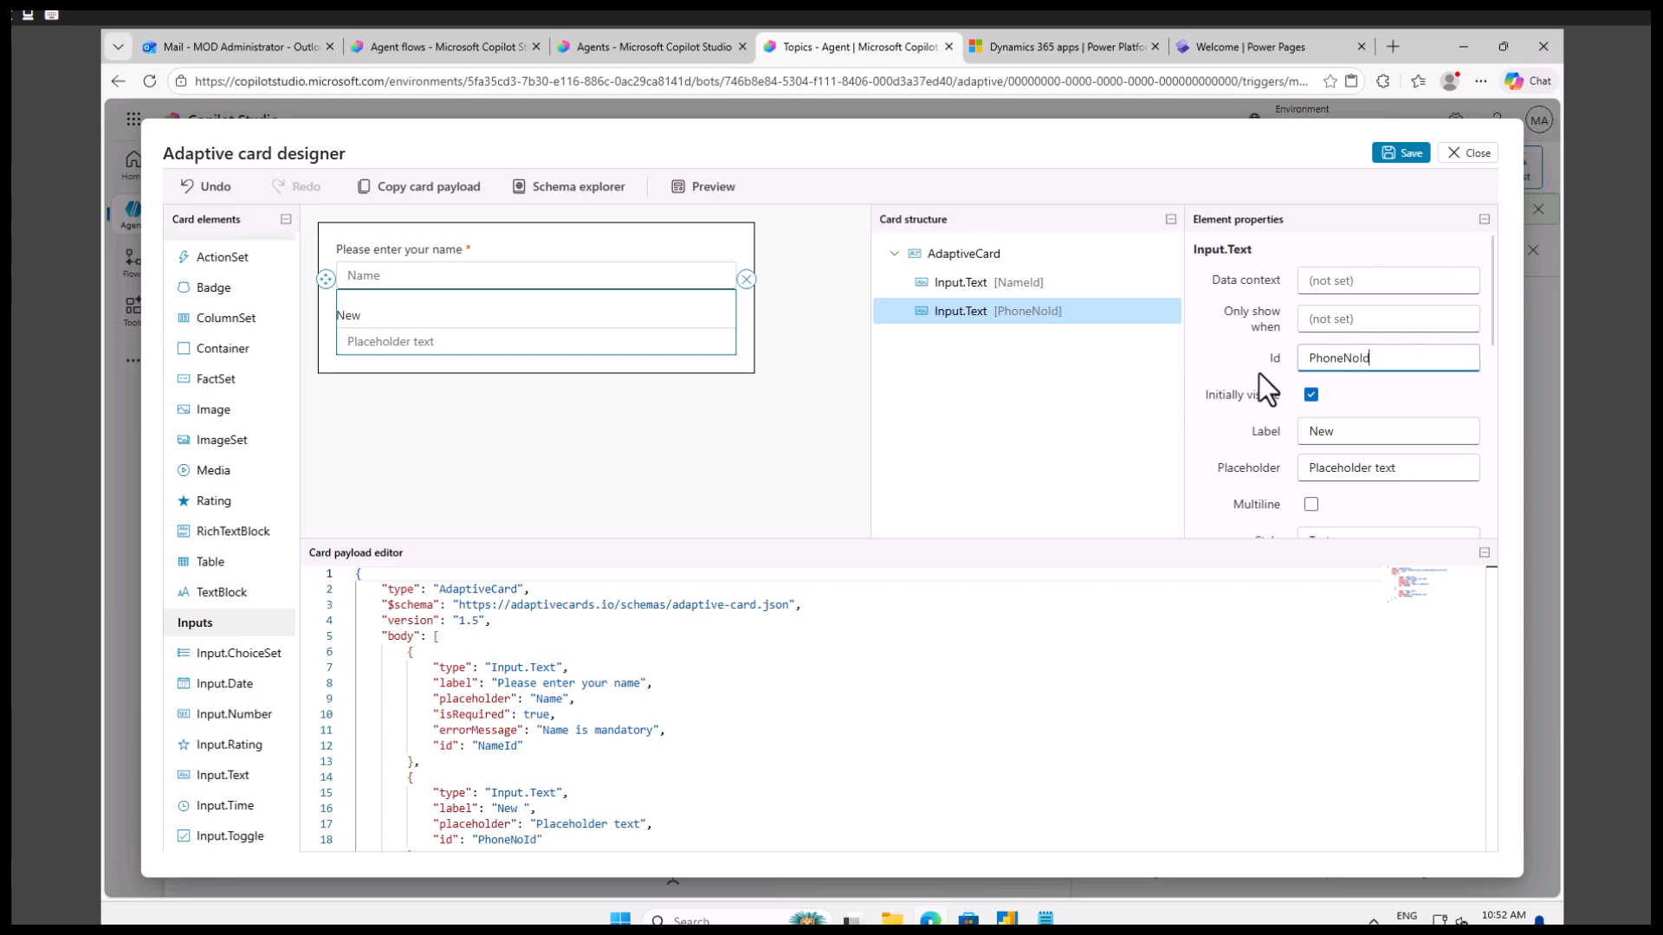
# Set the second text input's label to "Please enter you cell number" and its placeholder to "Phone".
pyautogui.click(414, 310)
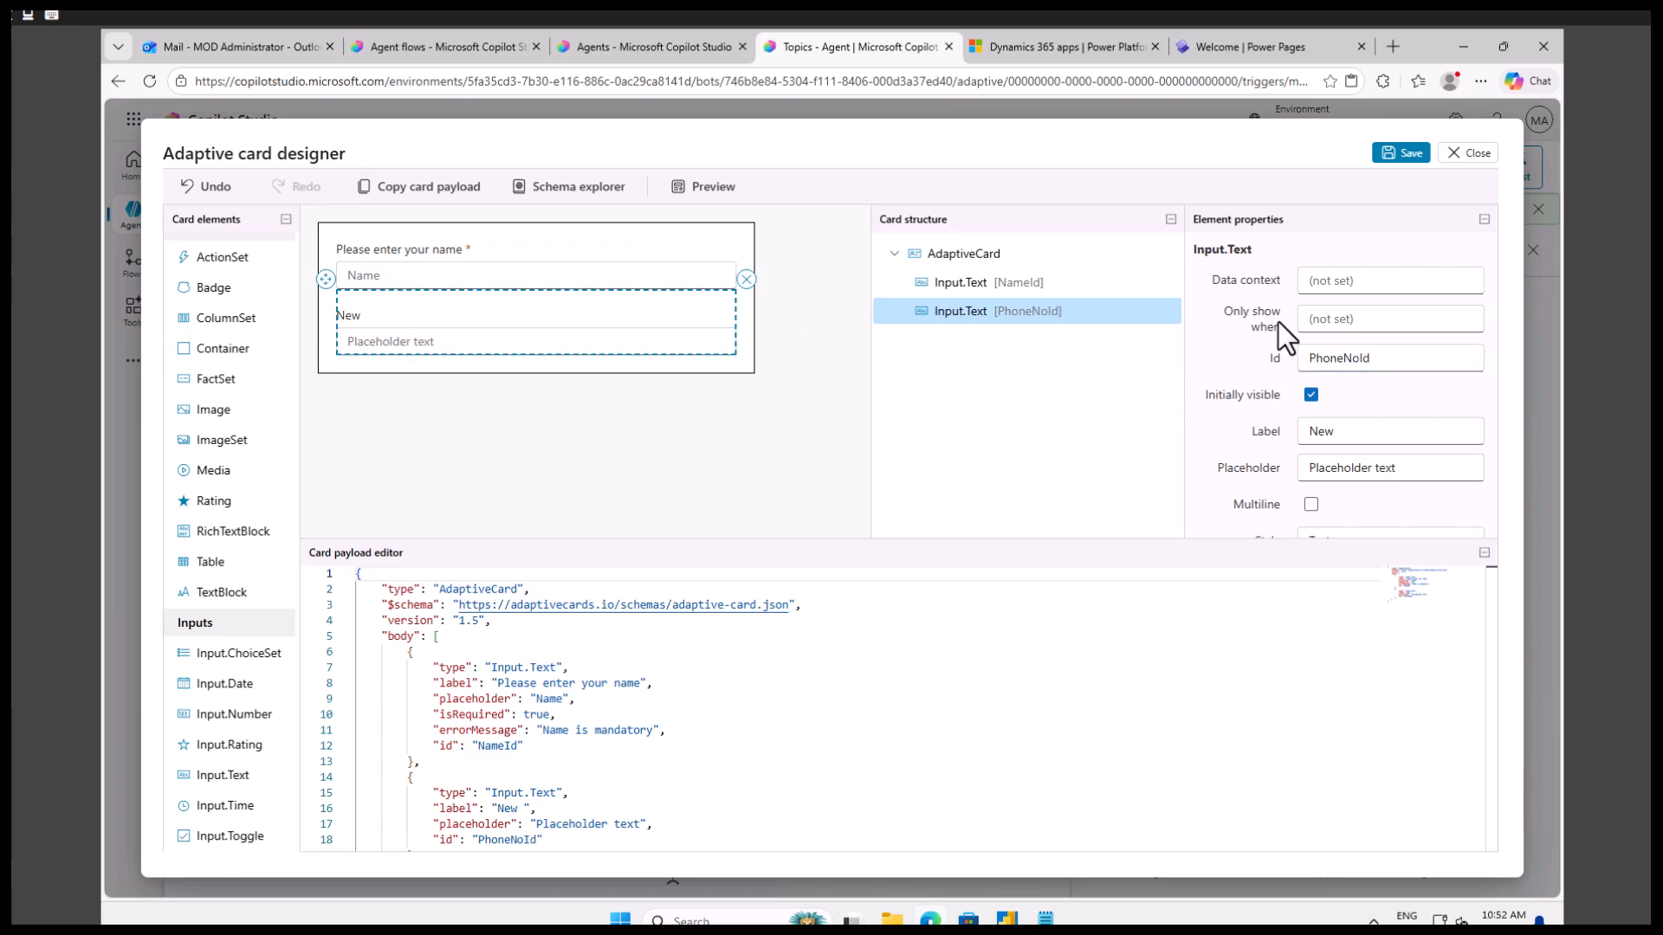
pyautogui.click(1355, 431)
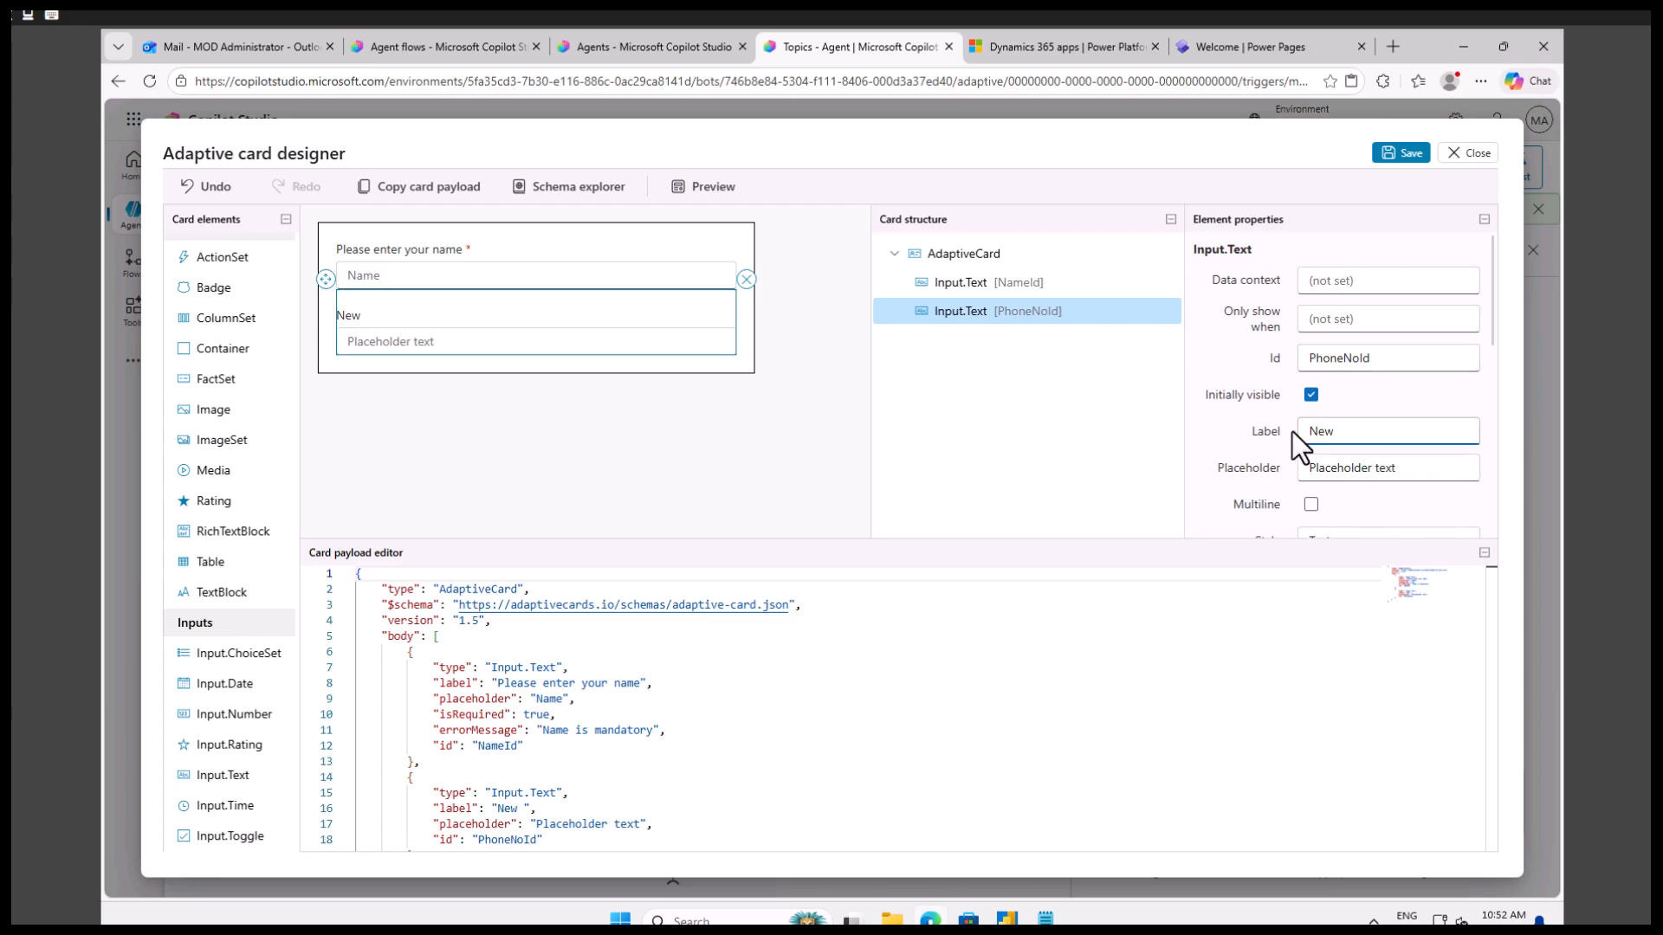
pyautogui.write('Please enter yo')
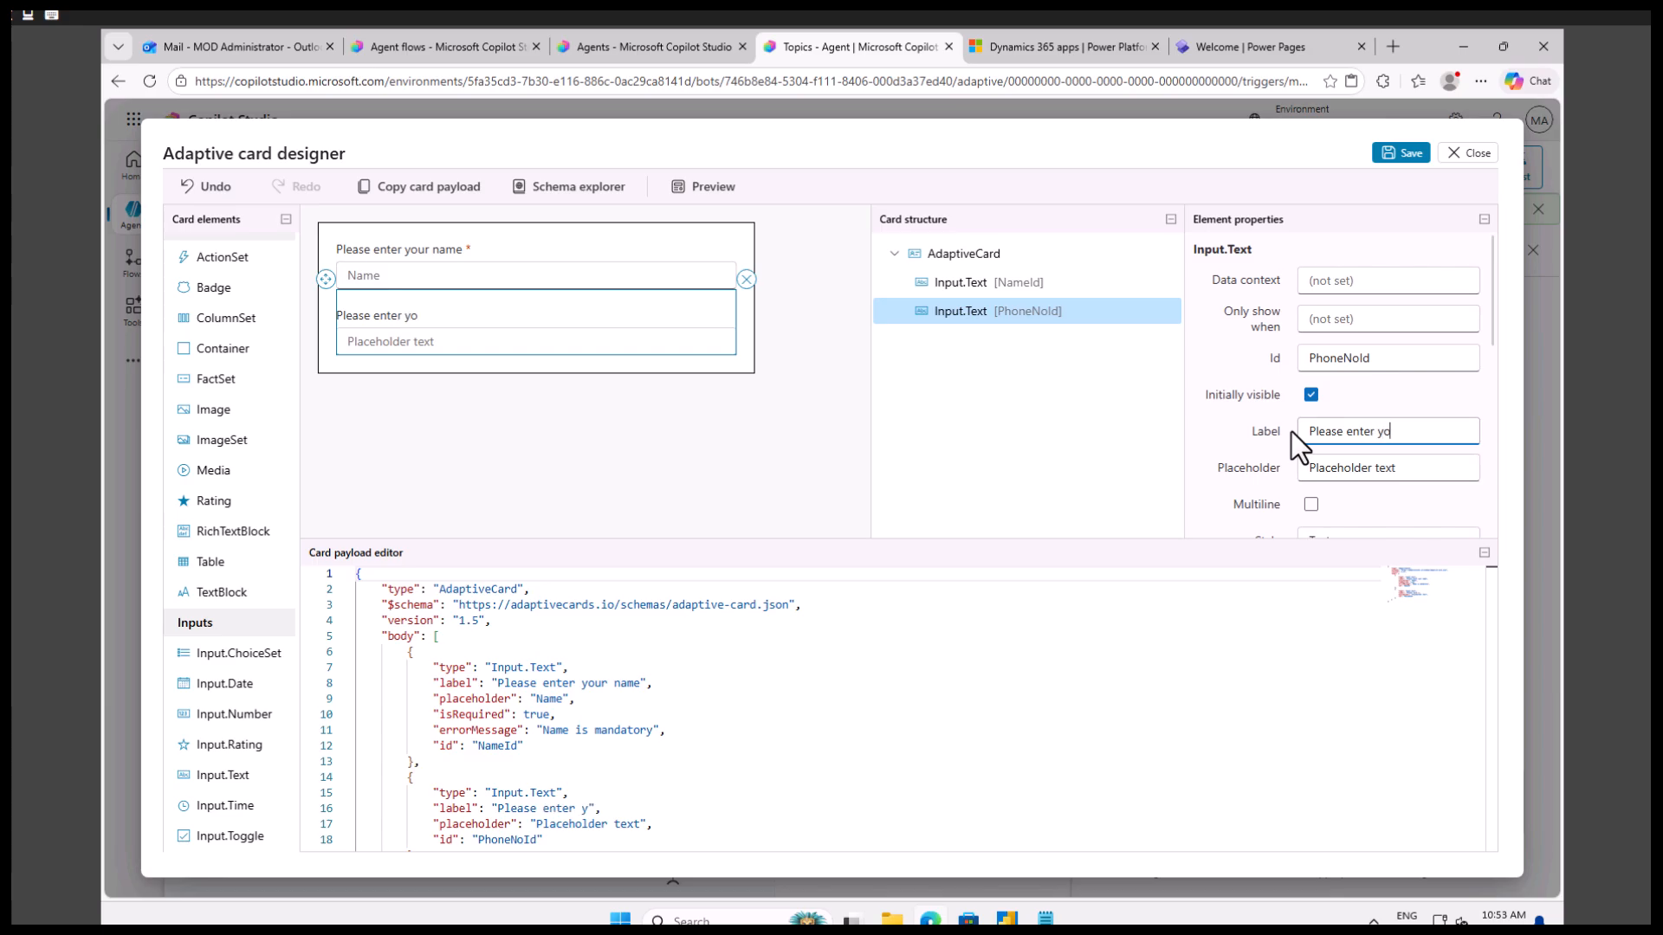
pyautogui.write('u cell number')
pyautogui.moveTo(1408, 470); pyautogui.dragTo(1301, 470)
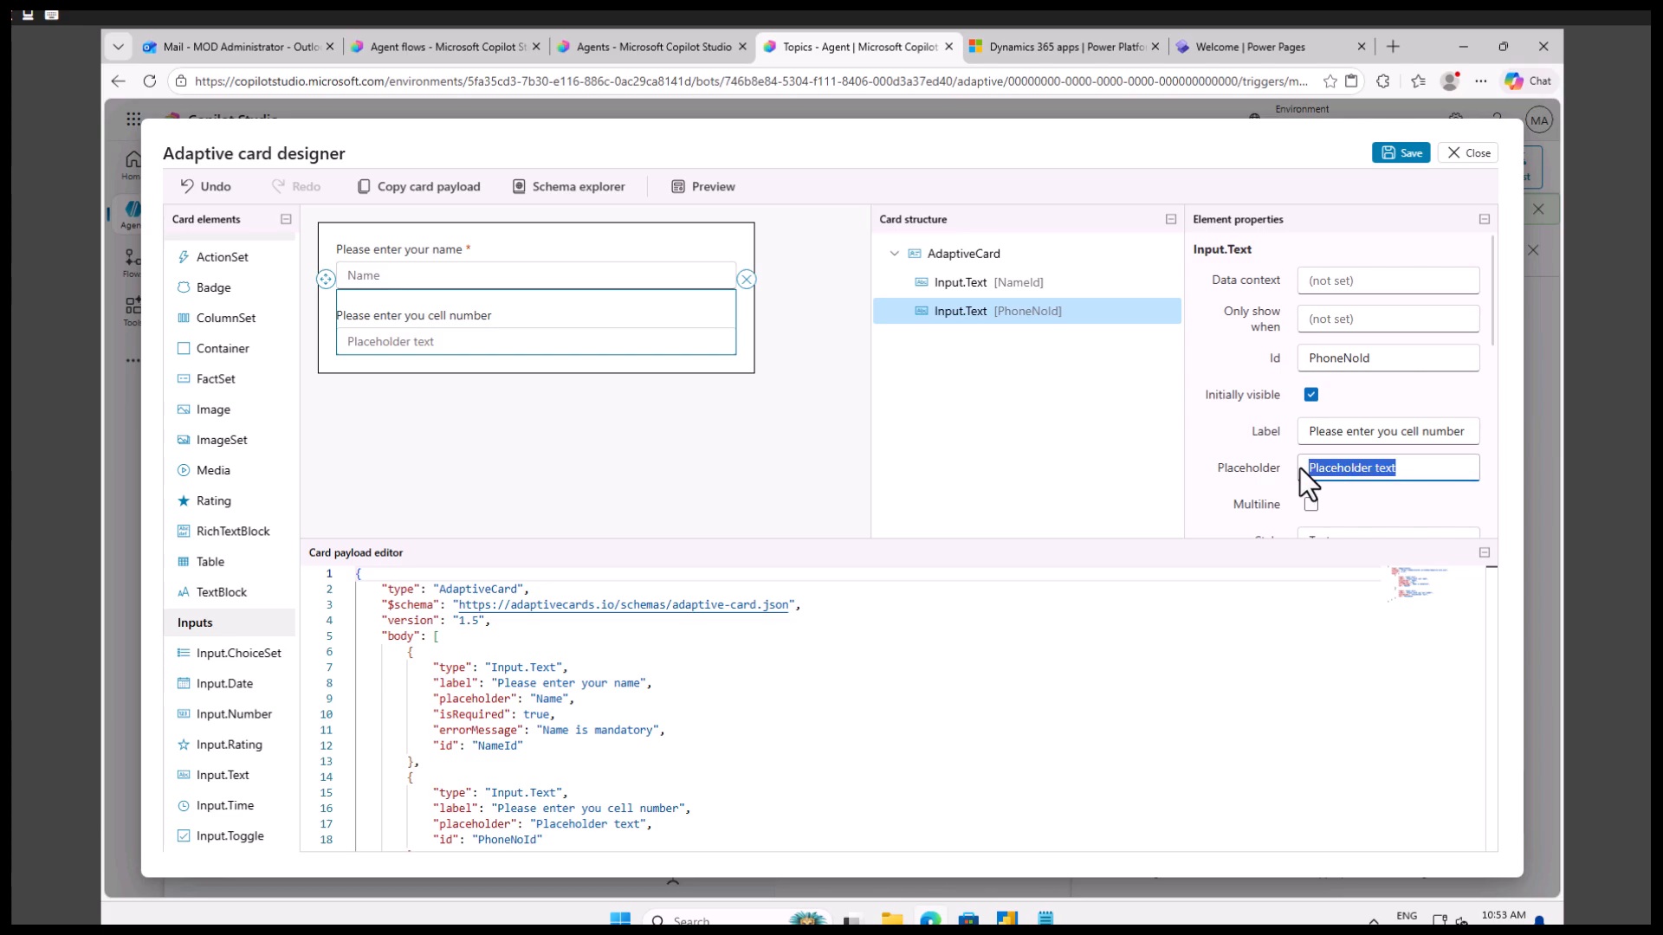
pyautogui.write('Phone')
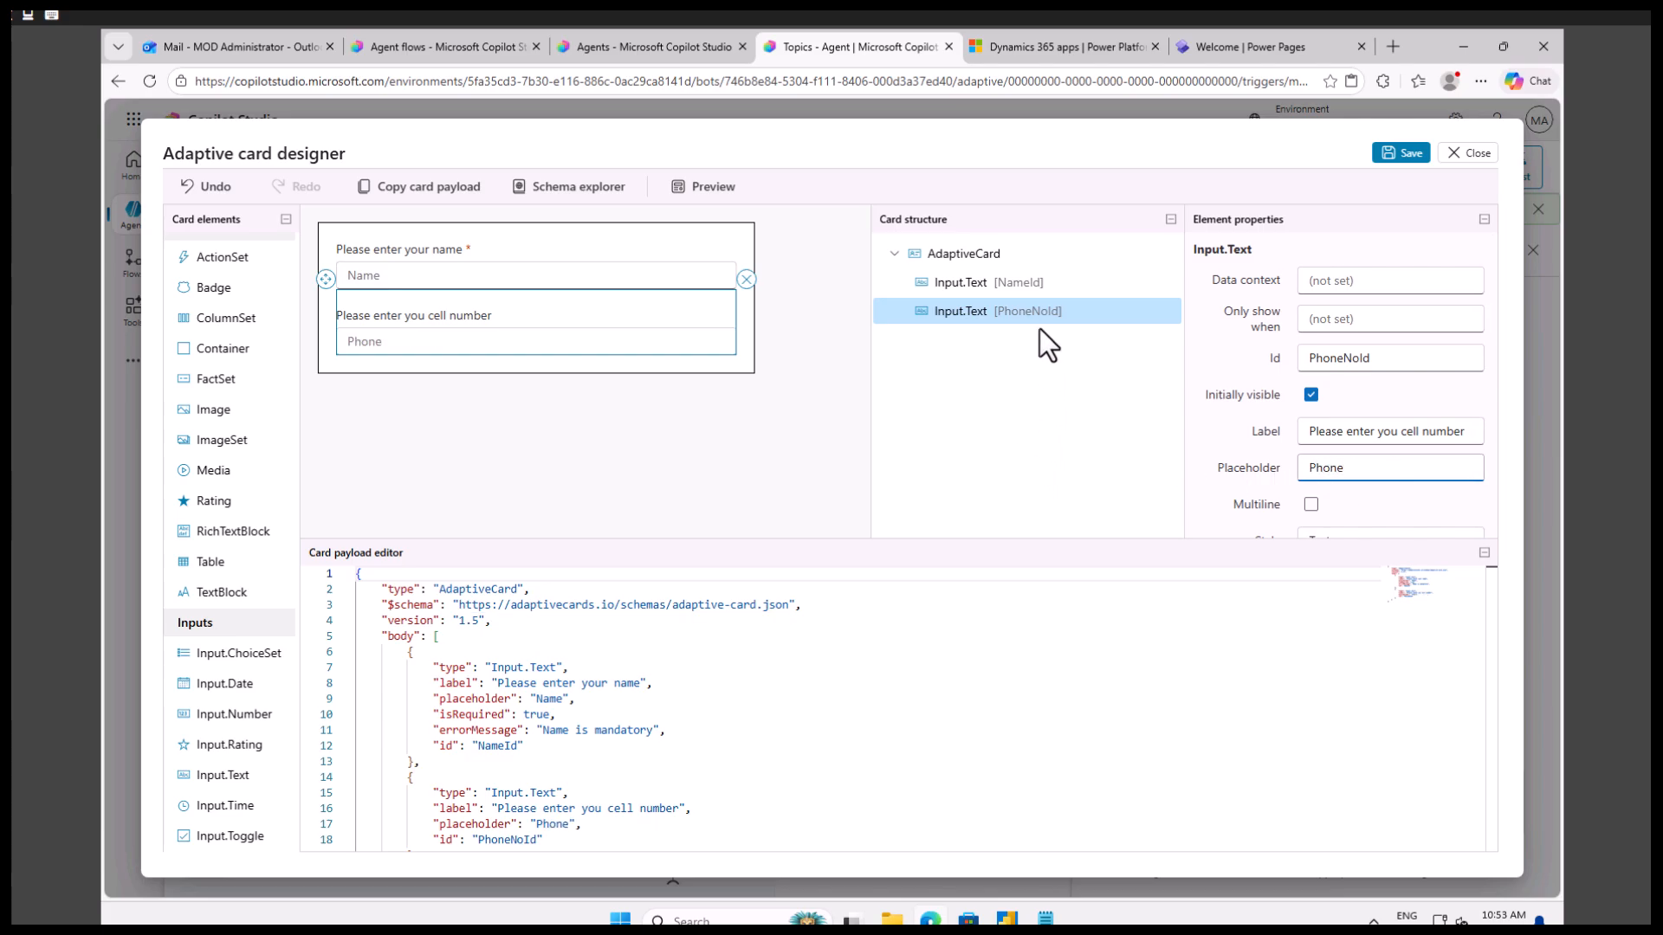
# Preview the card at all widths and look through the spacing and style options of the phone input.
pyautogui.click(708, 192)
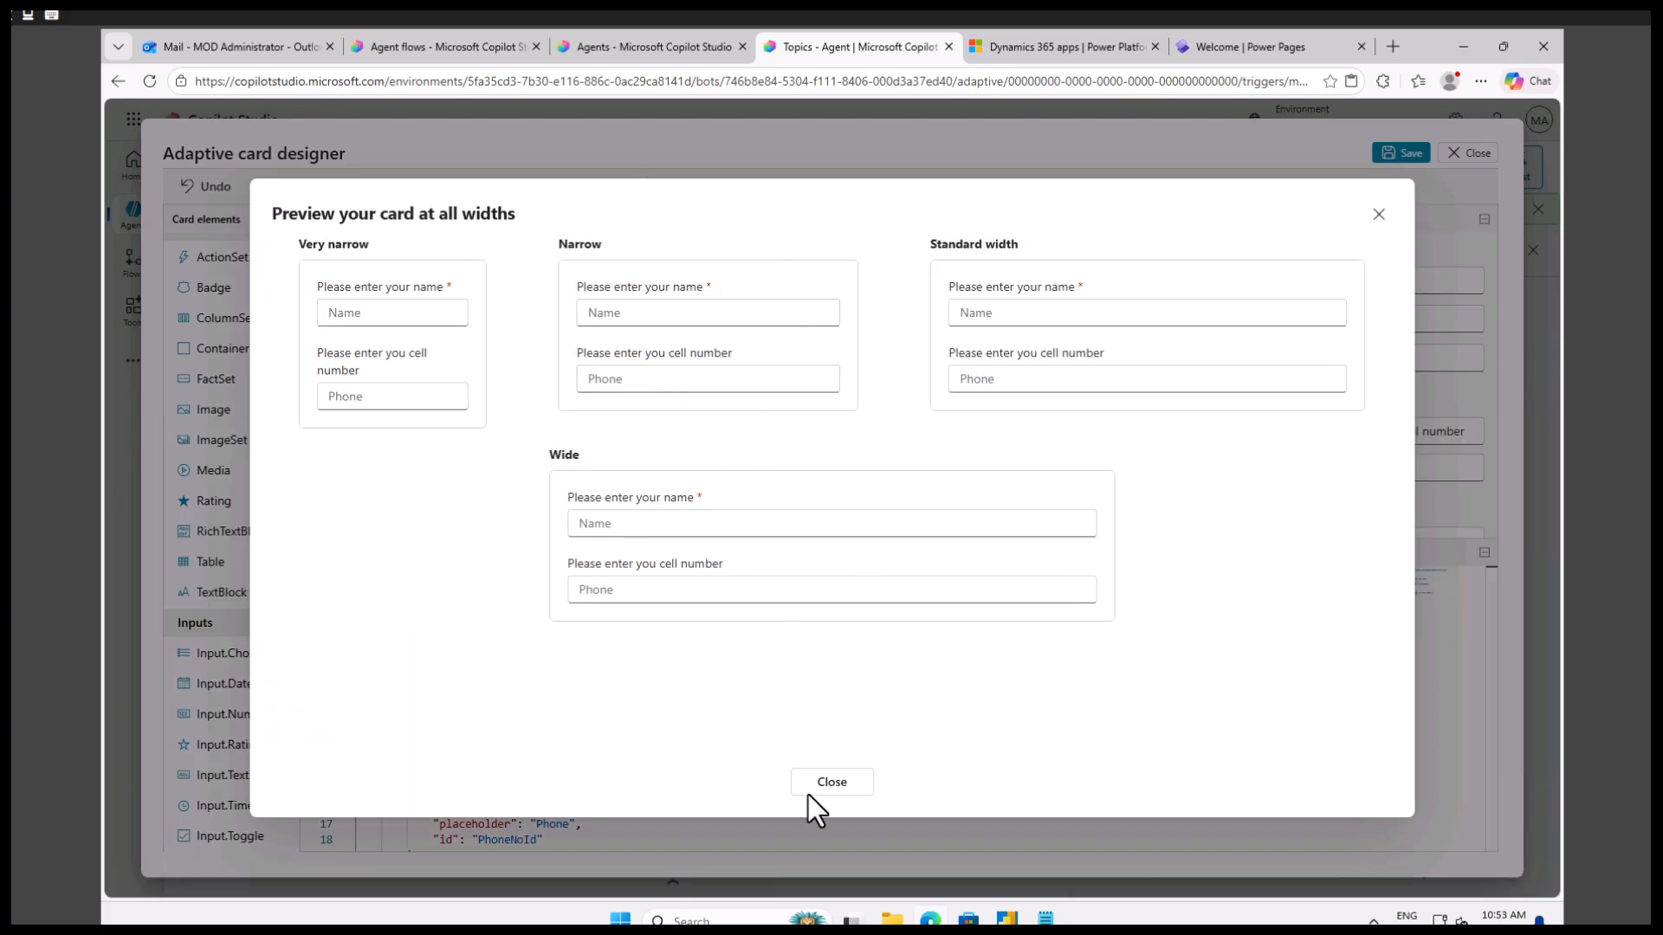
pyautogui.click(831, 782)
pyautogui.scroll(-2, 1301, 487)
pyautogui.scroll(-2, 1371, 477)
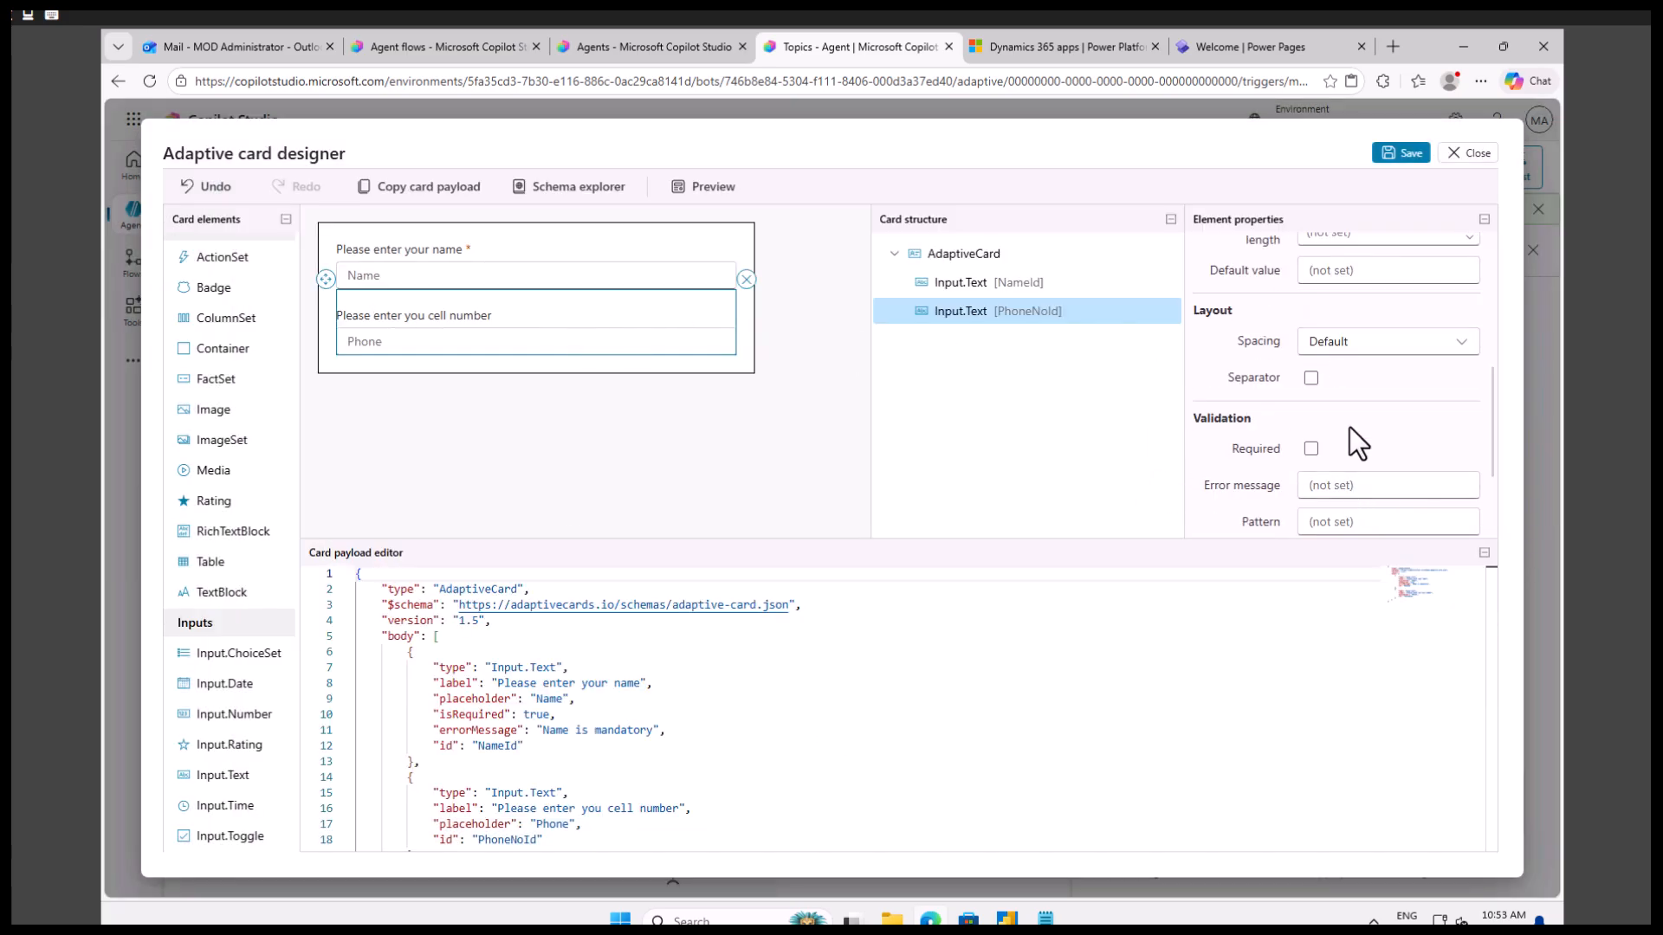
pyautogui.click(1420, 345)
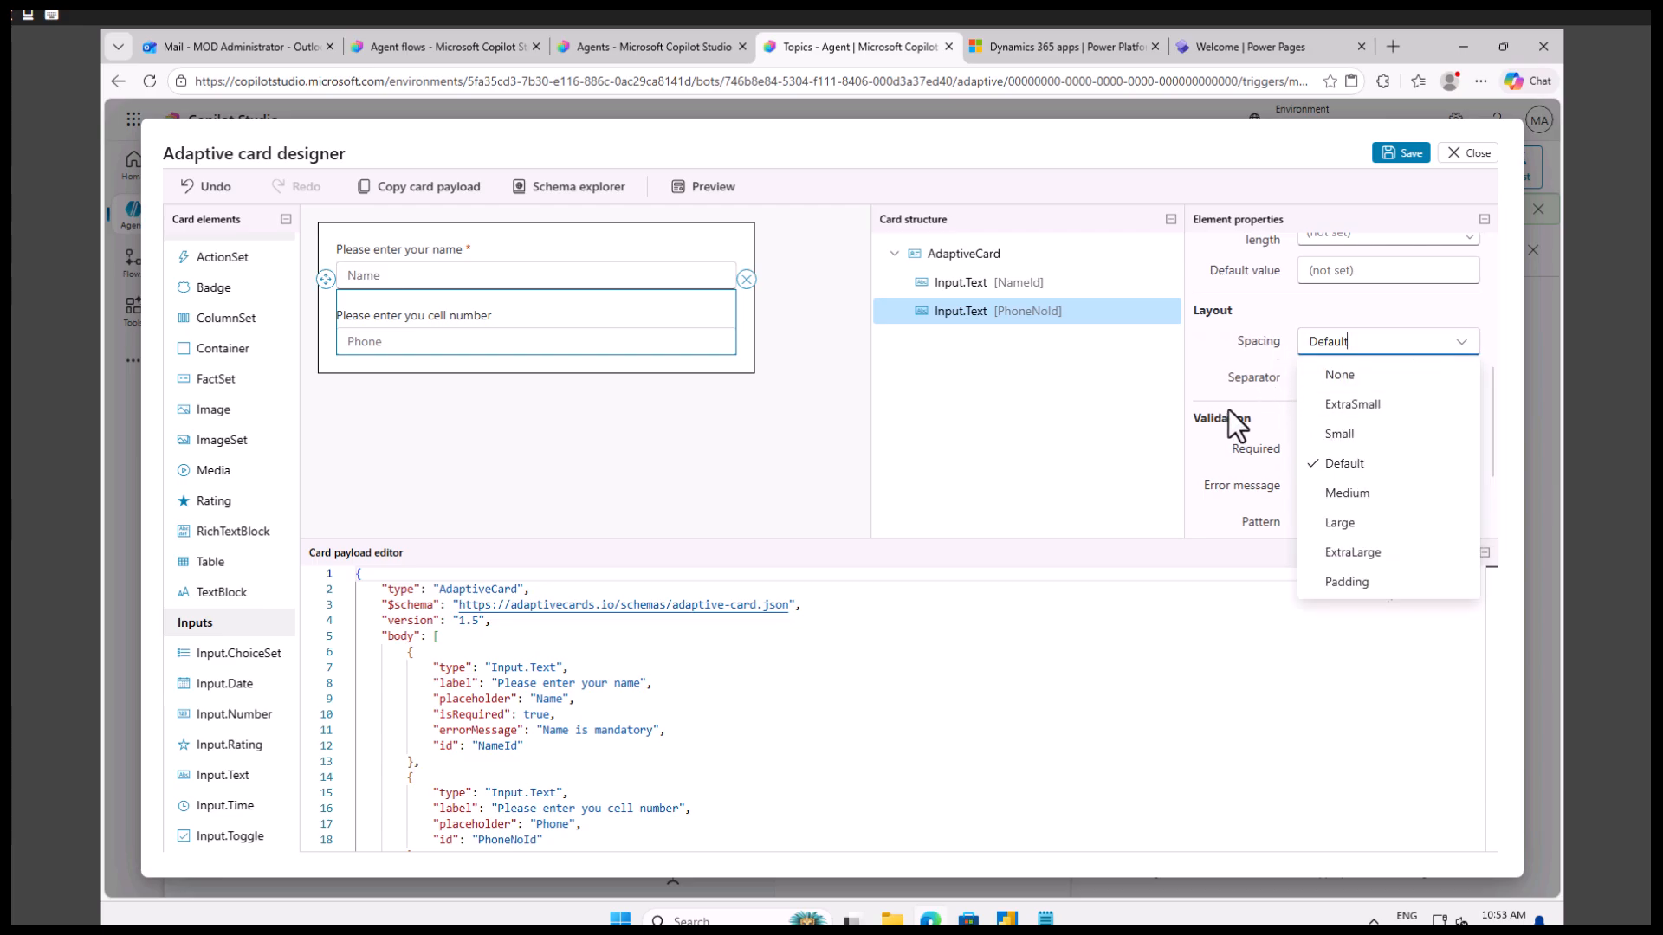
pyautogui.click(1218, 366)
pyautogui.scroll(2, 1360, 324)
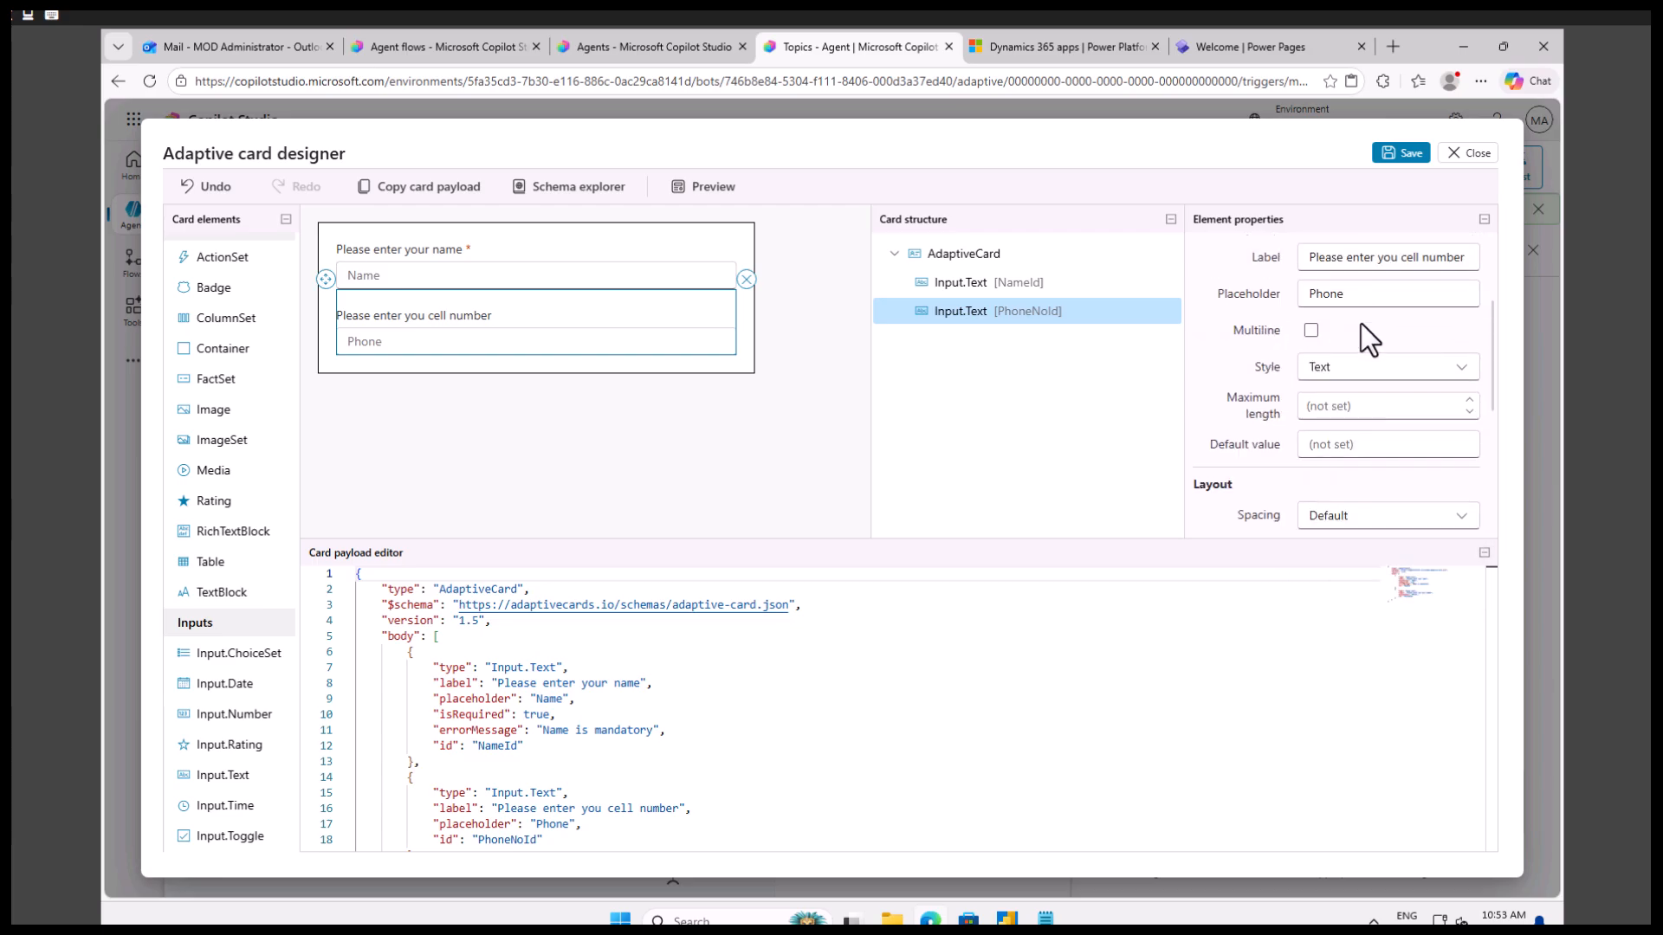
pyautogui.click(1355, 372)
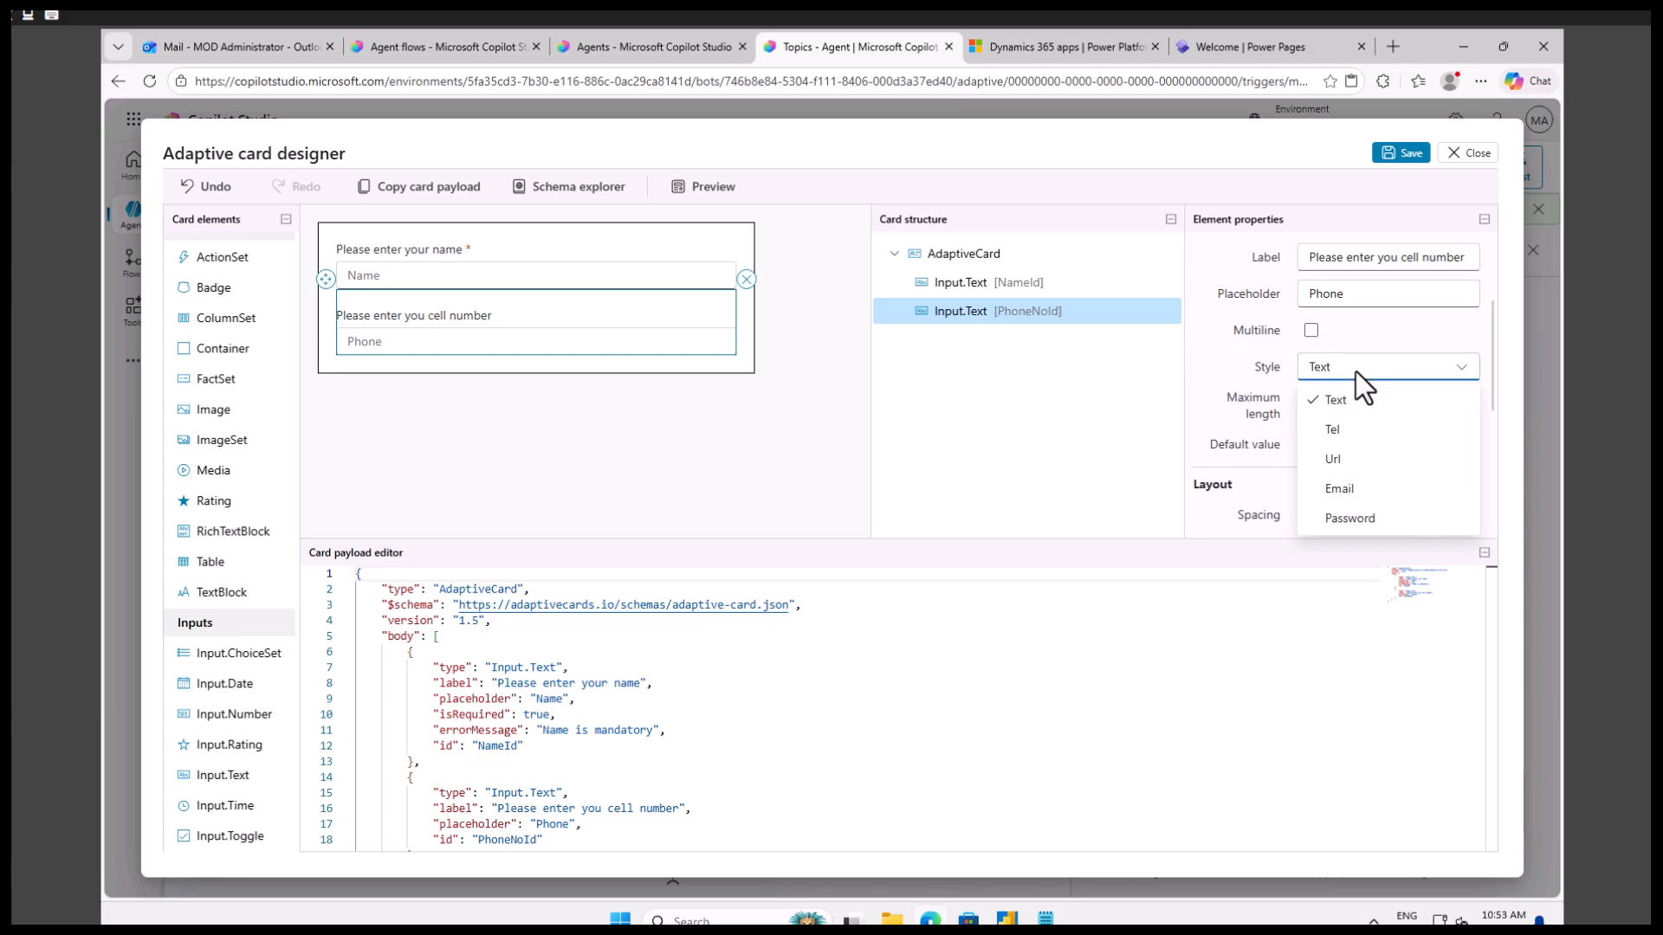
pyautogui.click(1216, 371)
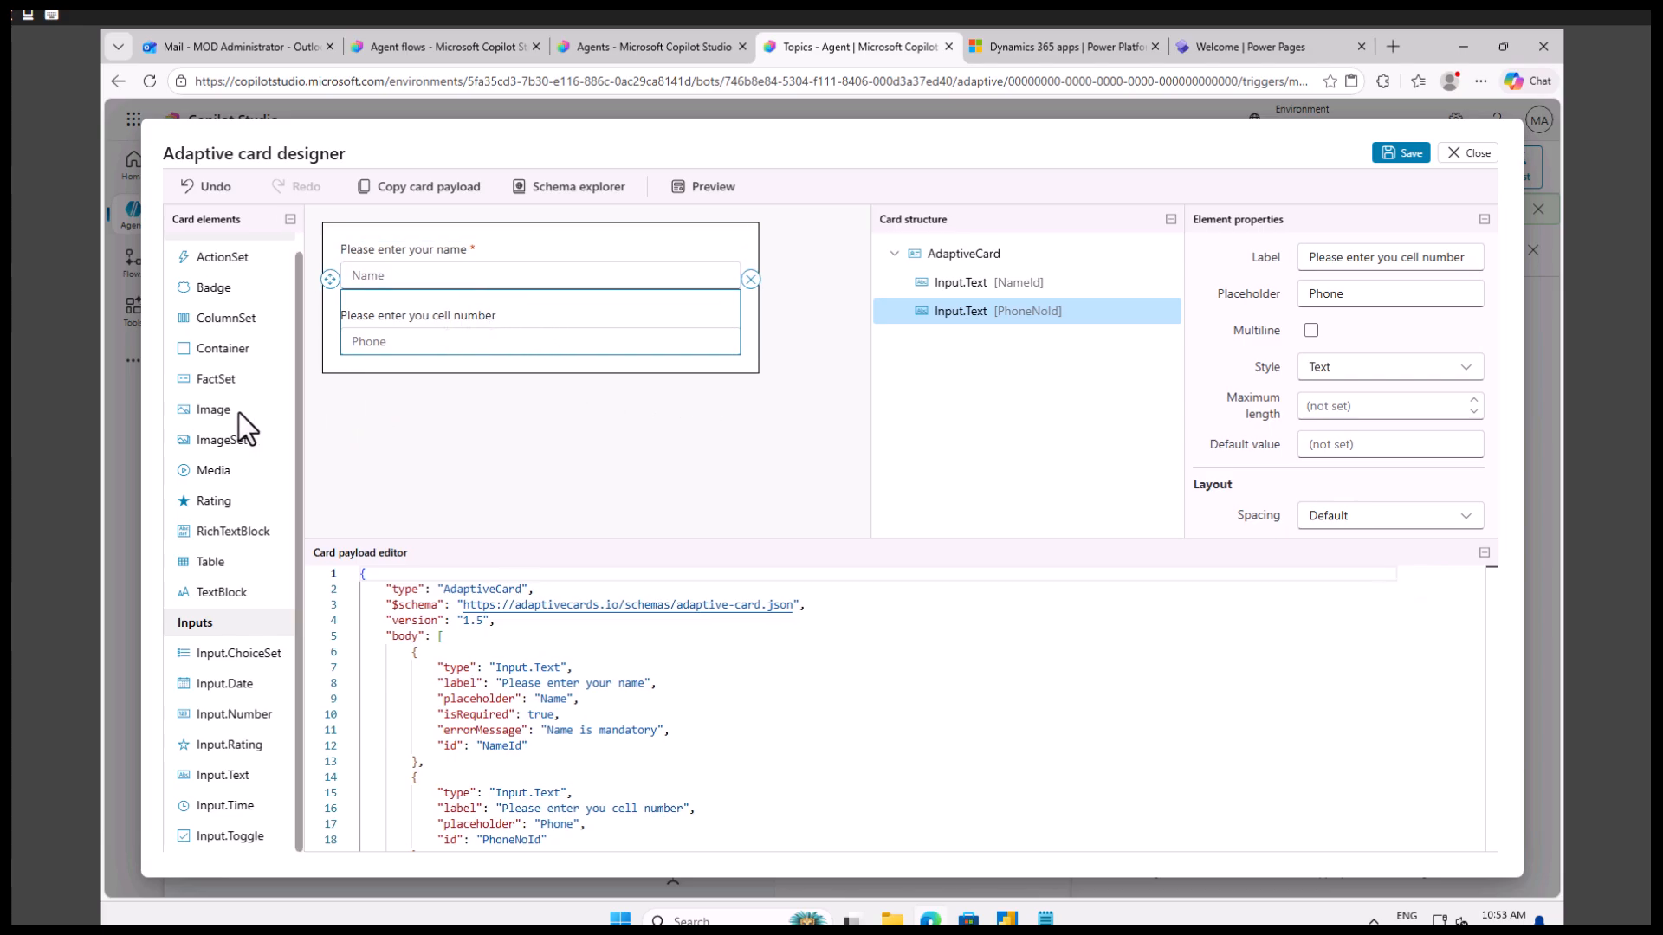
# Add an Image element below the phone input and set its Id to "ImageId".
pyautogui.moveTo(206, 414); pyautogui.dragTo(445, 364)
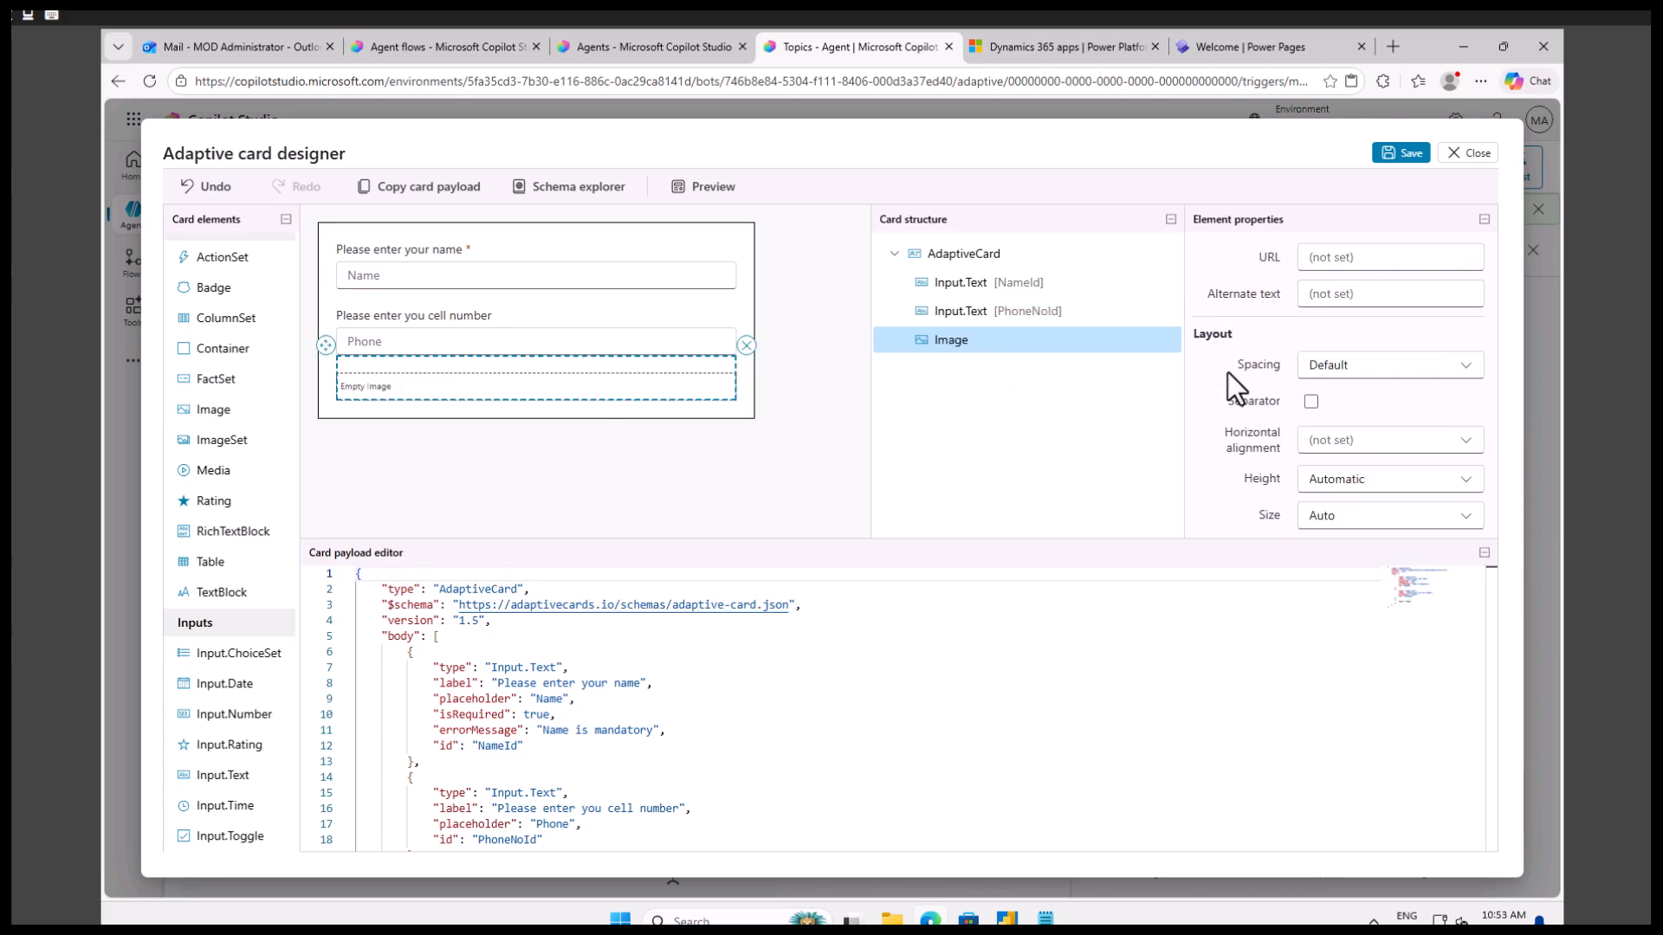
pyautogui.scroll(2, 1429, 390)
pyautogui.click(1335, 359)
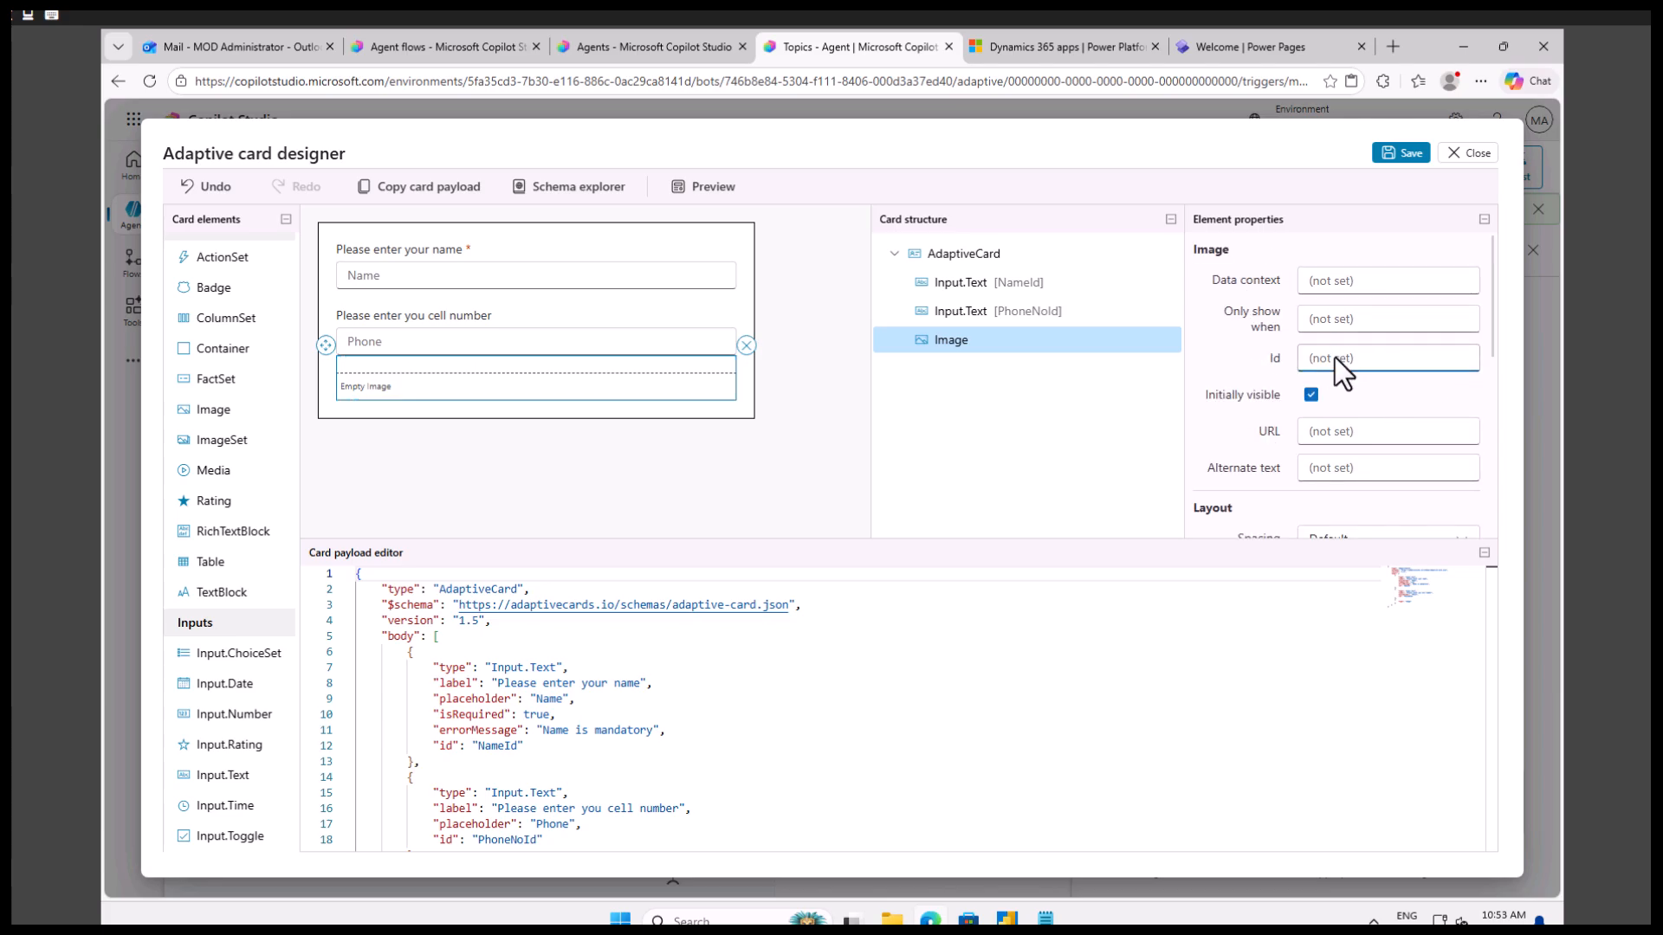
pyautogui.write('ImageId')
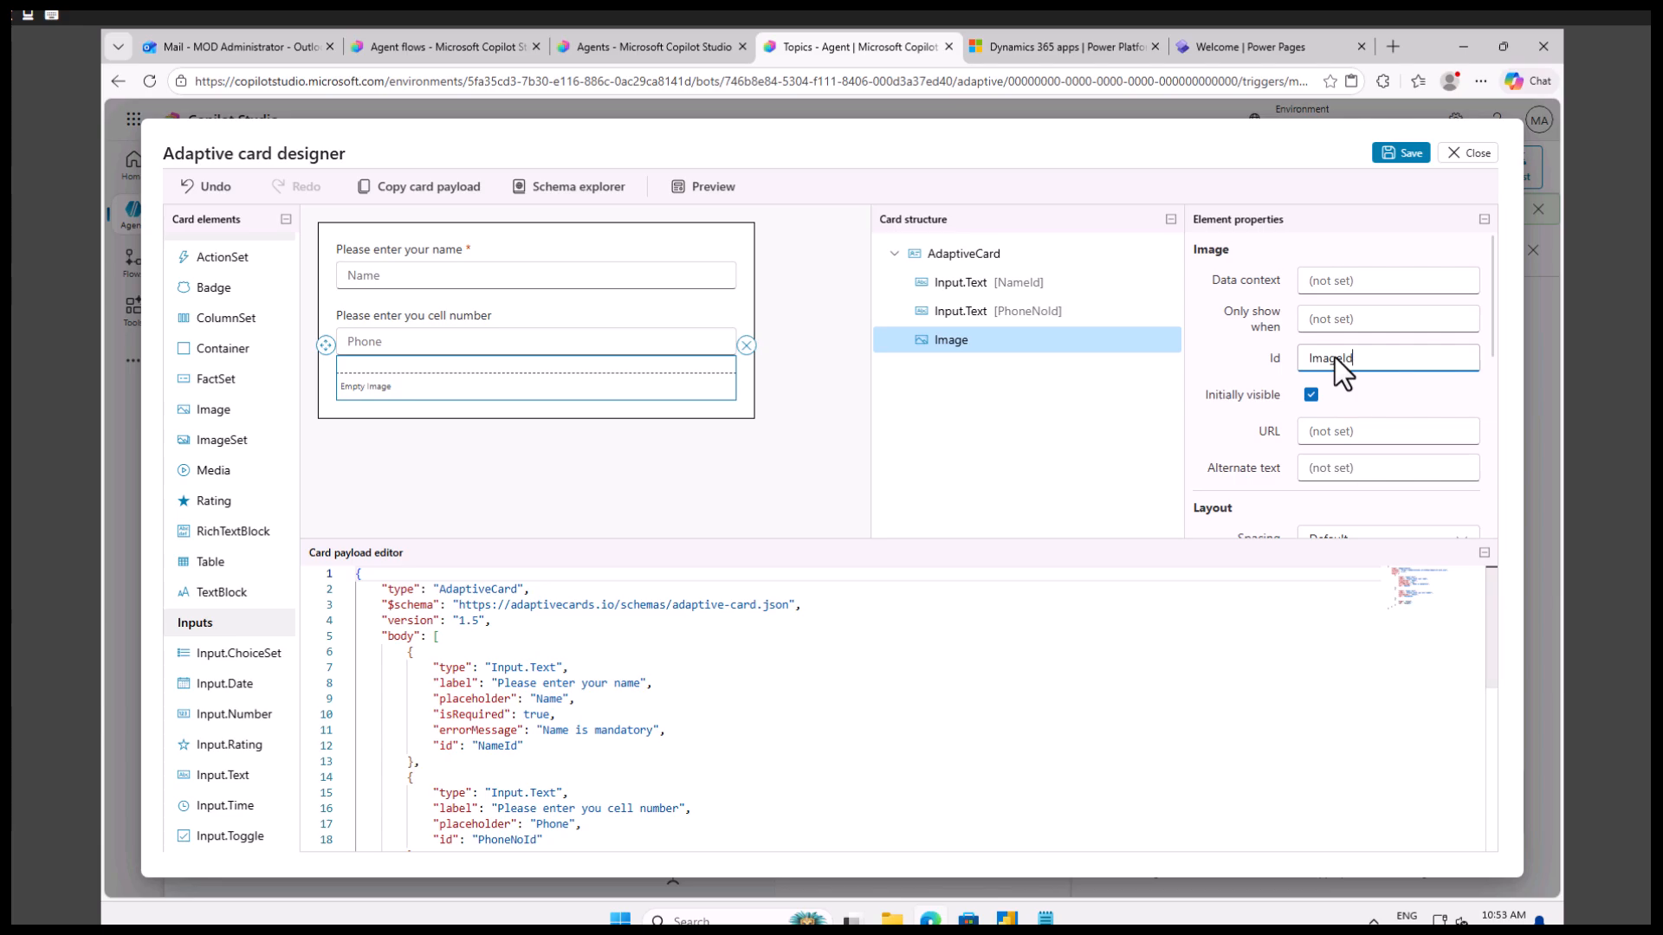
pyautogui.hotkey('ctrl', 's')
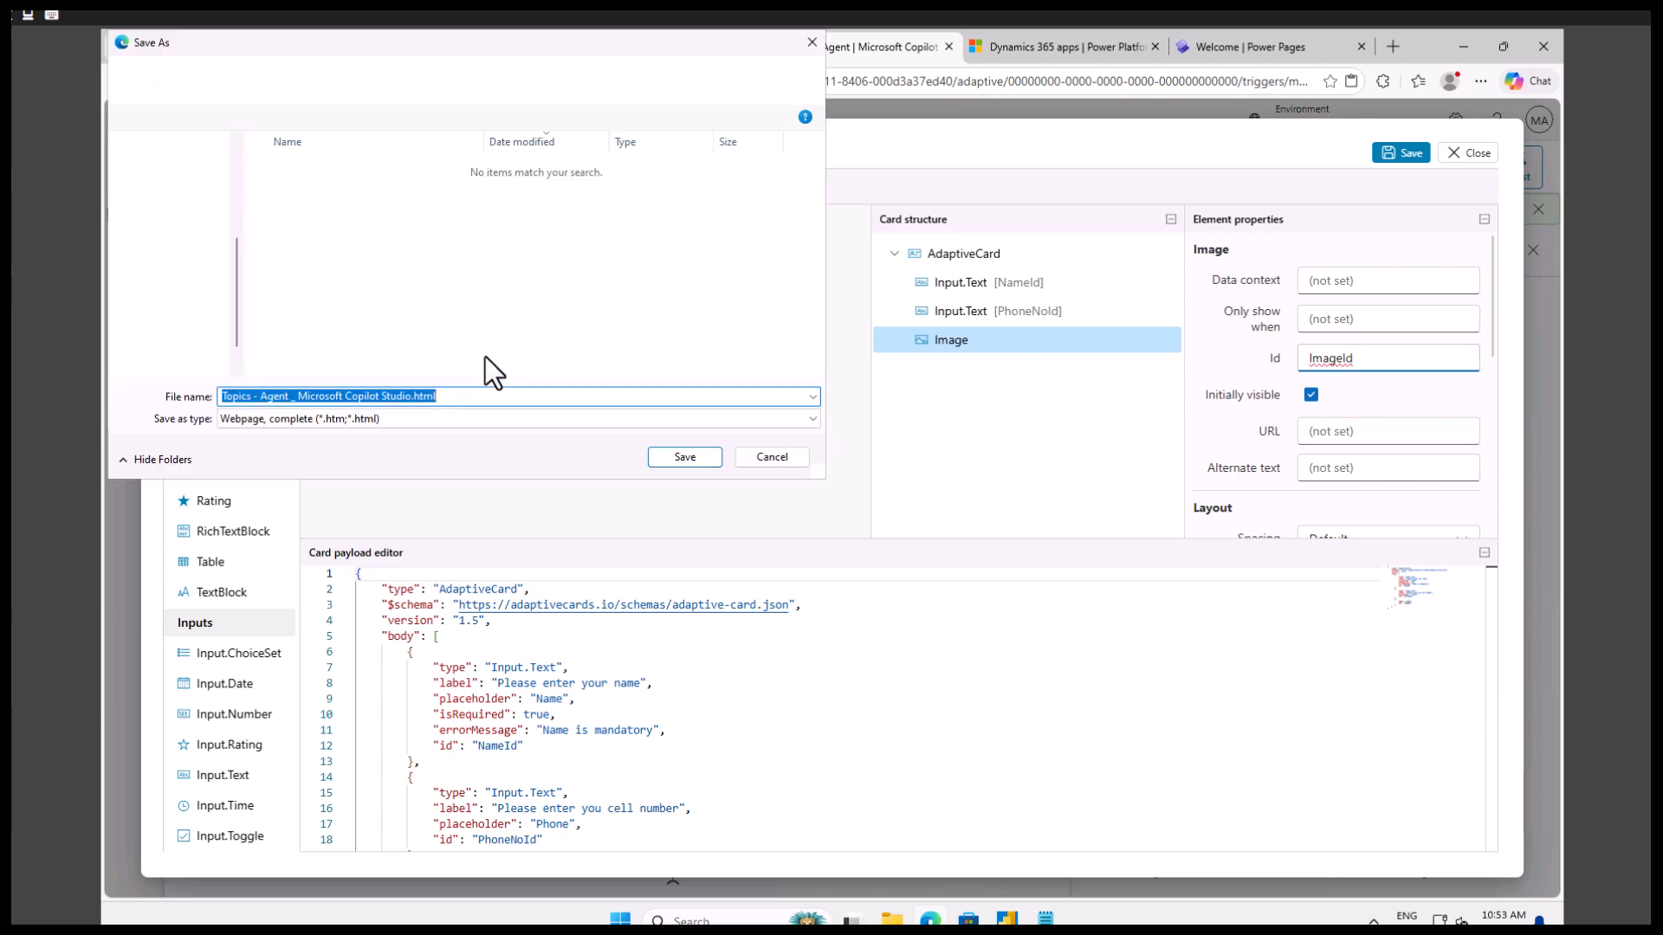
pyautogui.click(769, 457)
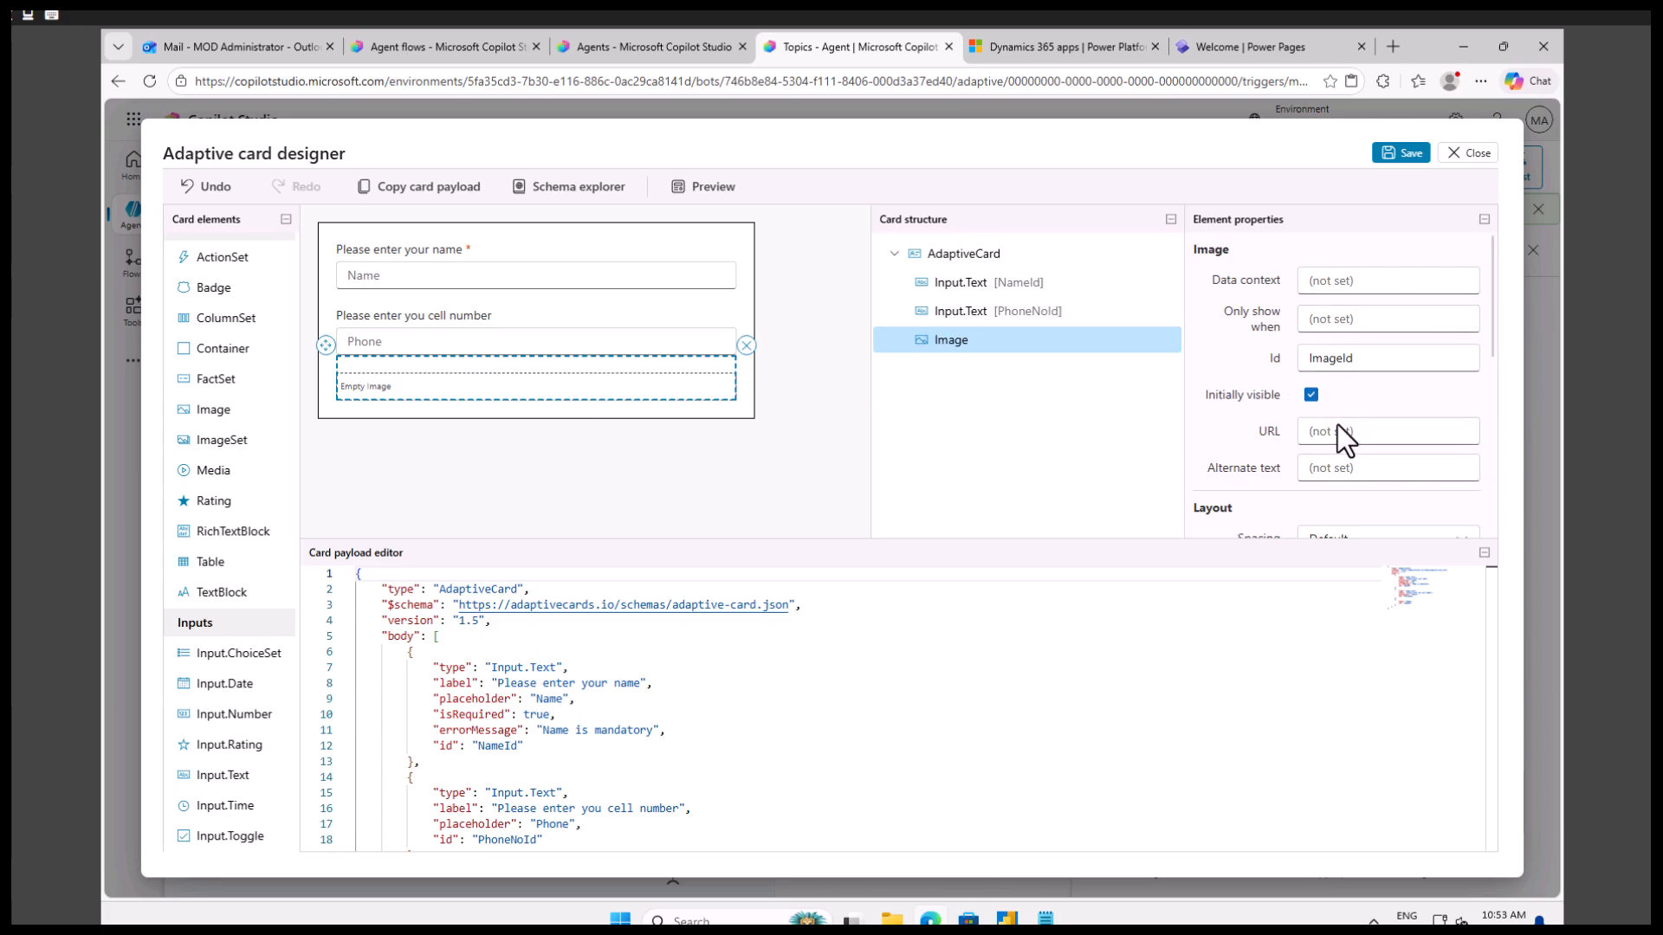
# Search the web for "copilot studi logo" in a new browser tab and look over the results.
pyautogui.scroll(-2, 1339, 423)
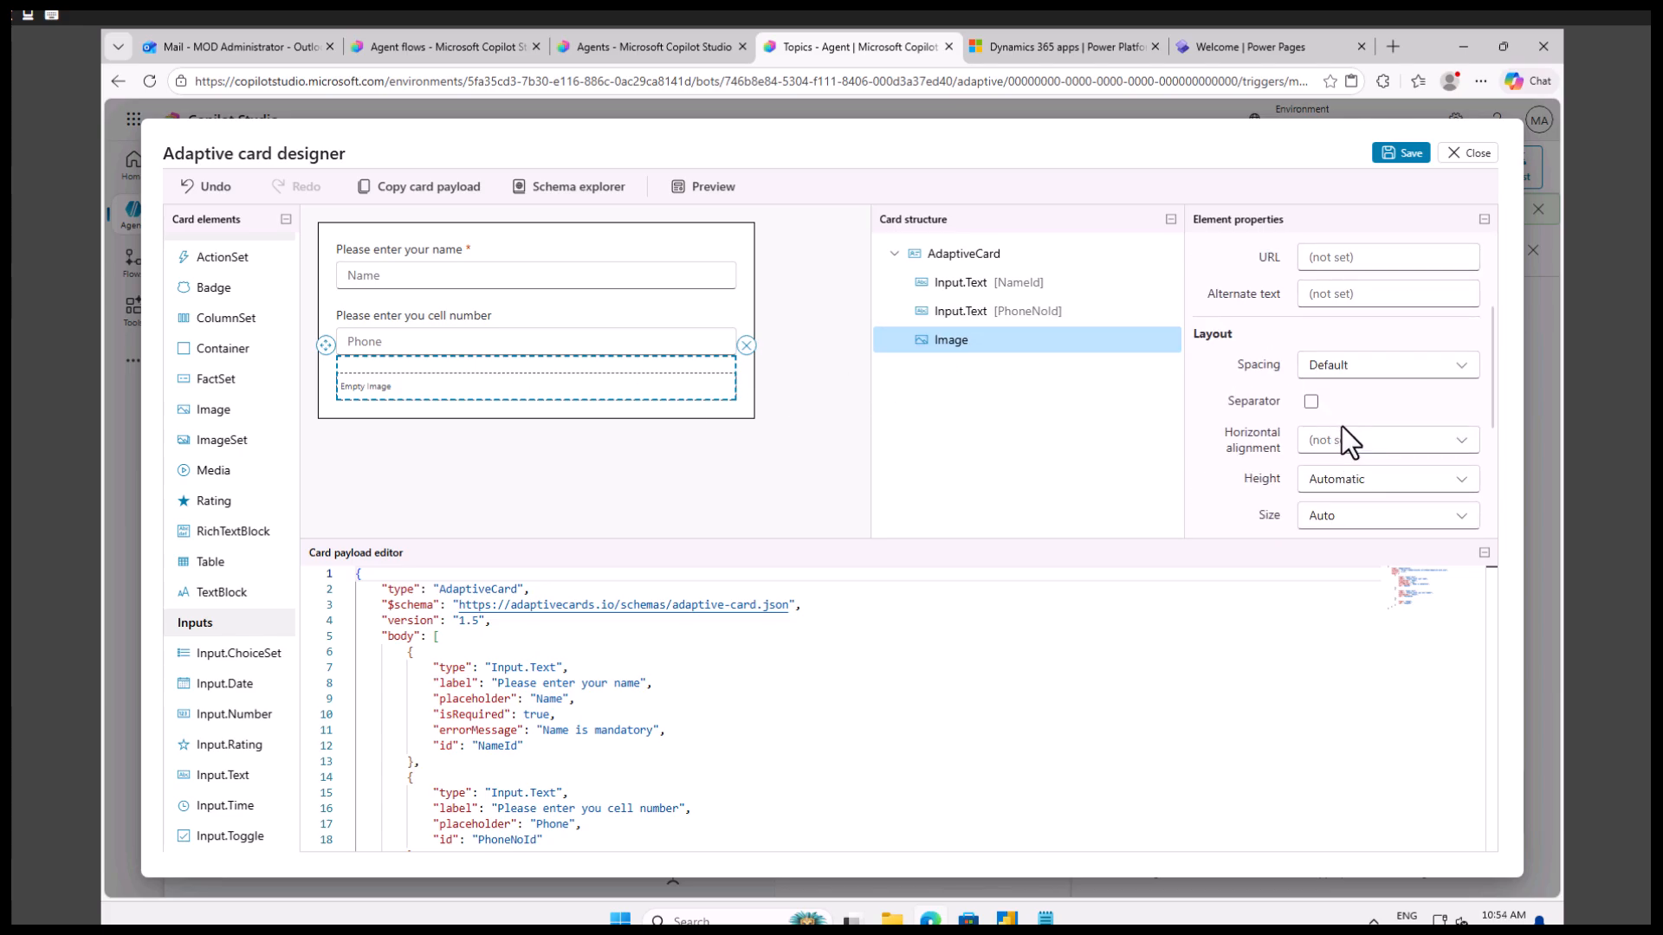
pyautogui.click(1396, 46)
pyautogui.write('c')
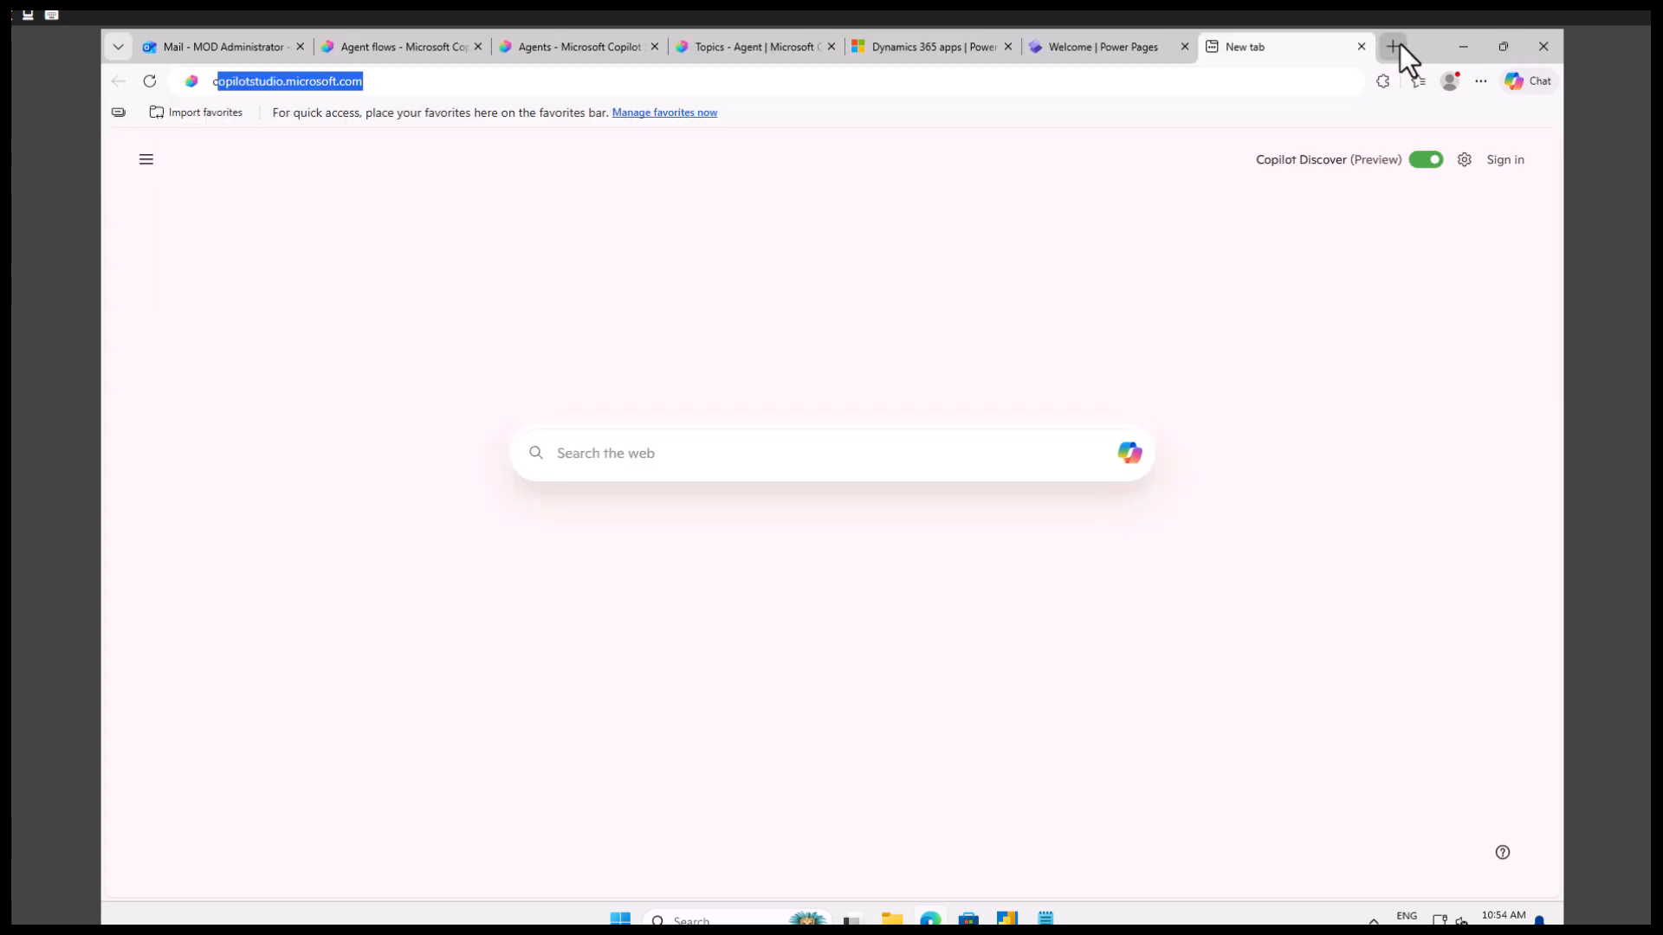
pyautogui.write('opilot studi log')
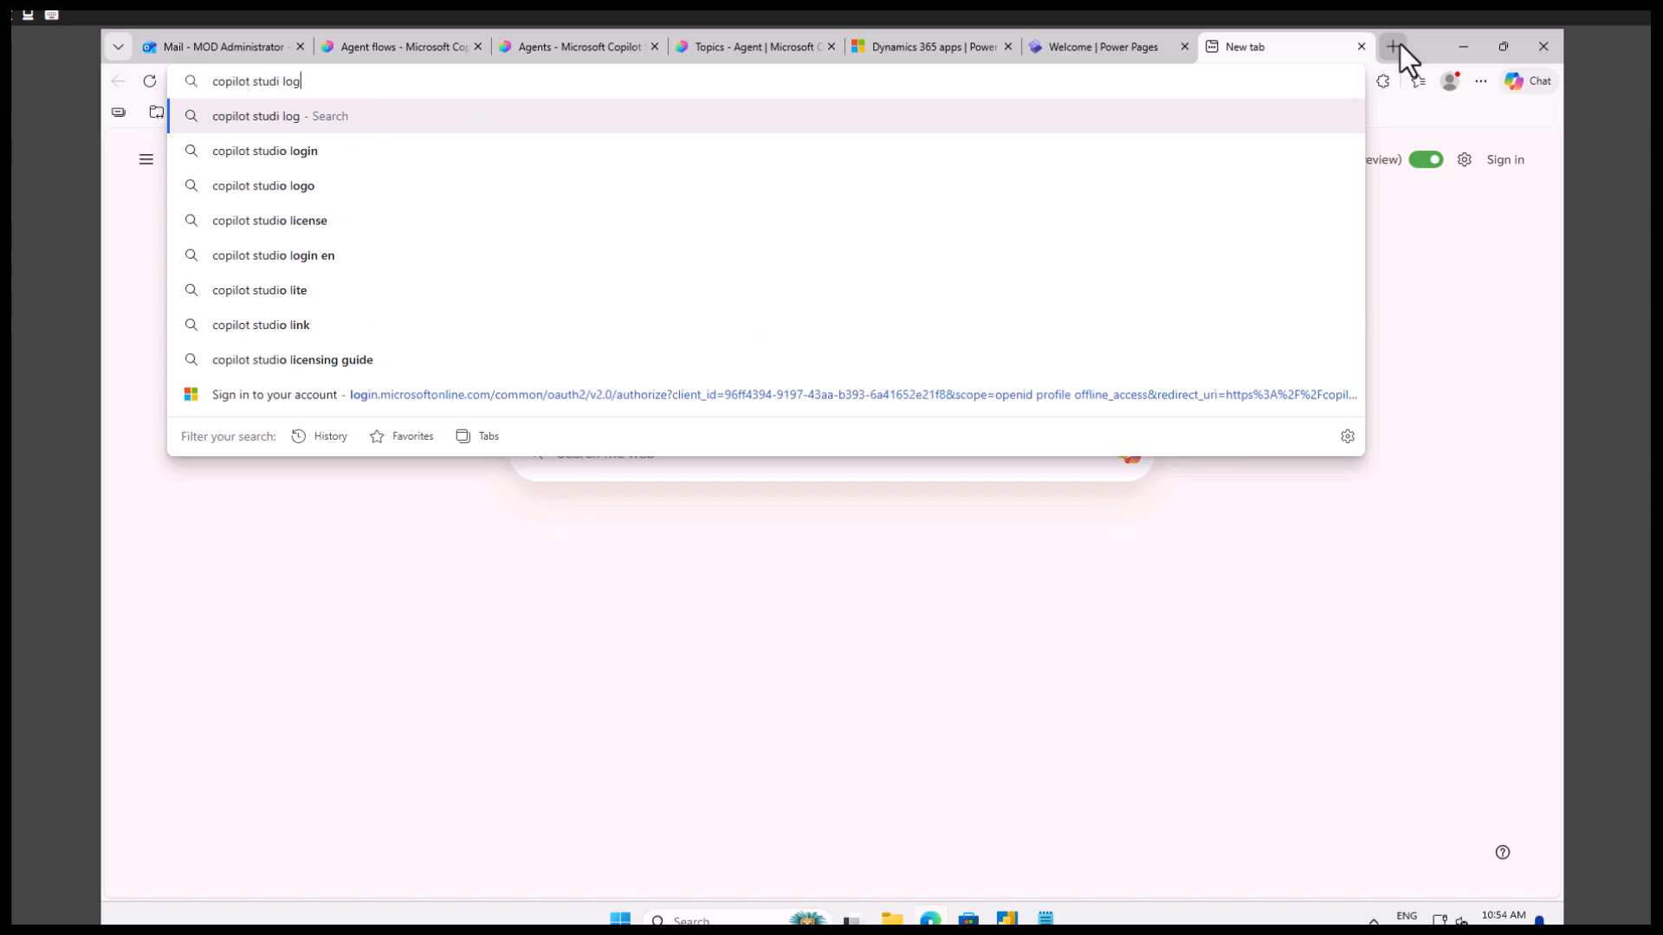
pyautogui.write('o')
pyautogui.press('Return')
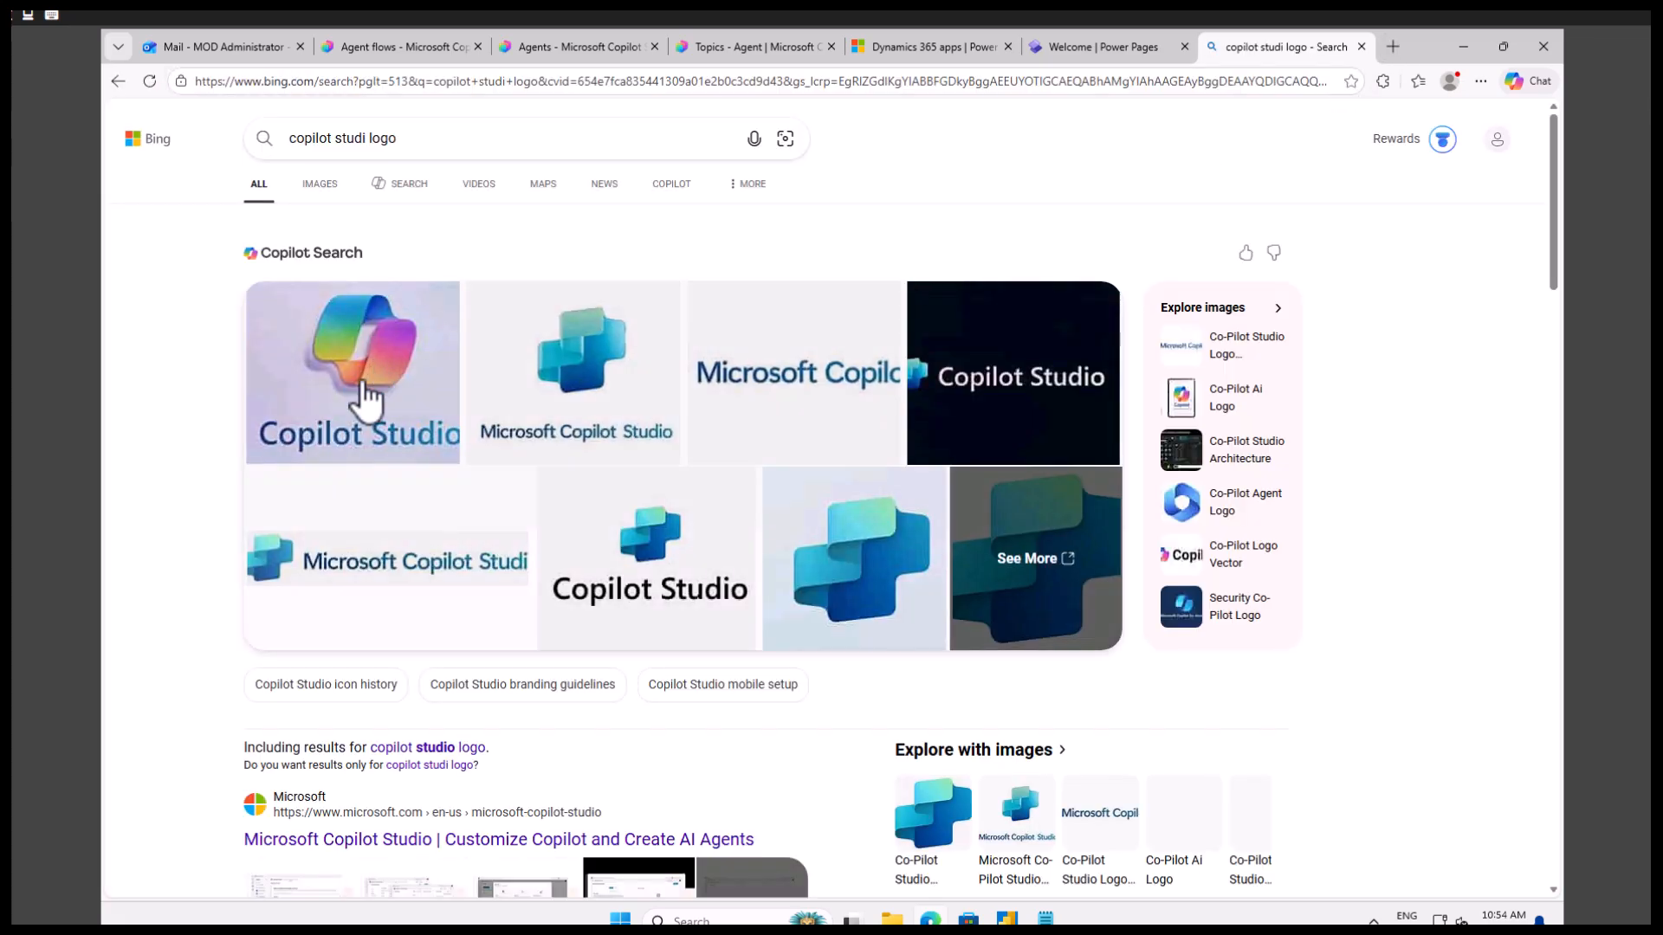
pyautogui.scroll(-2, 386, 684)
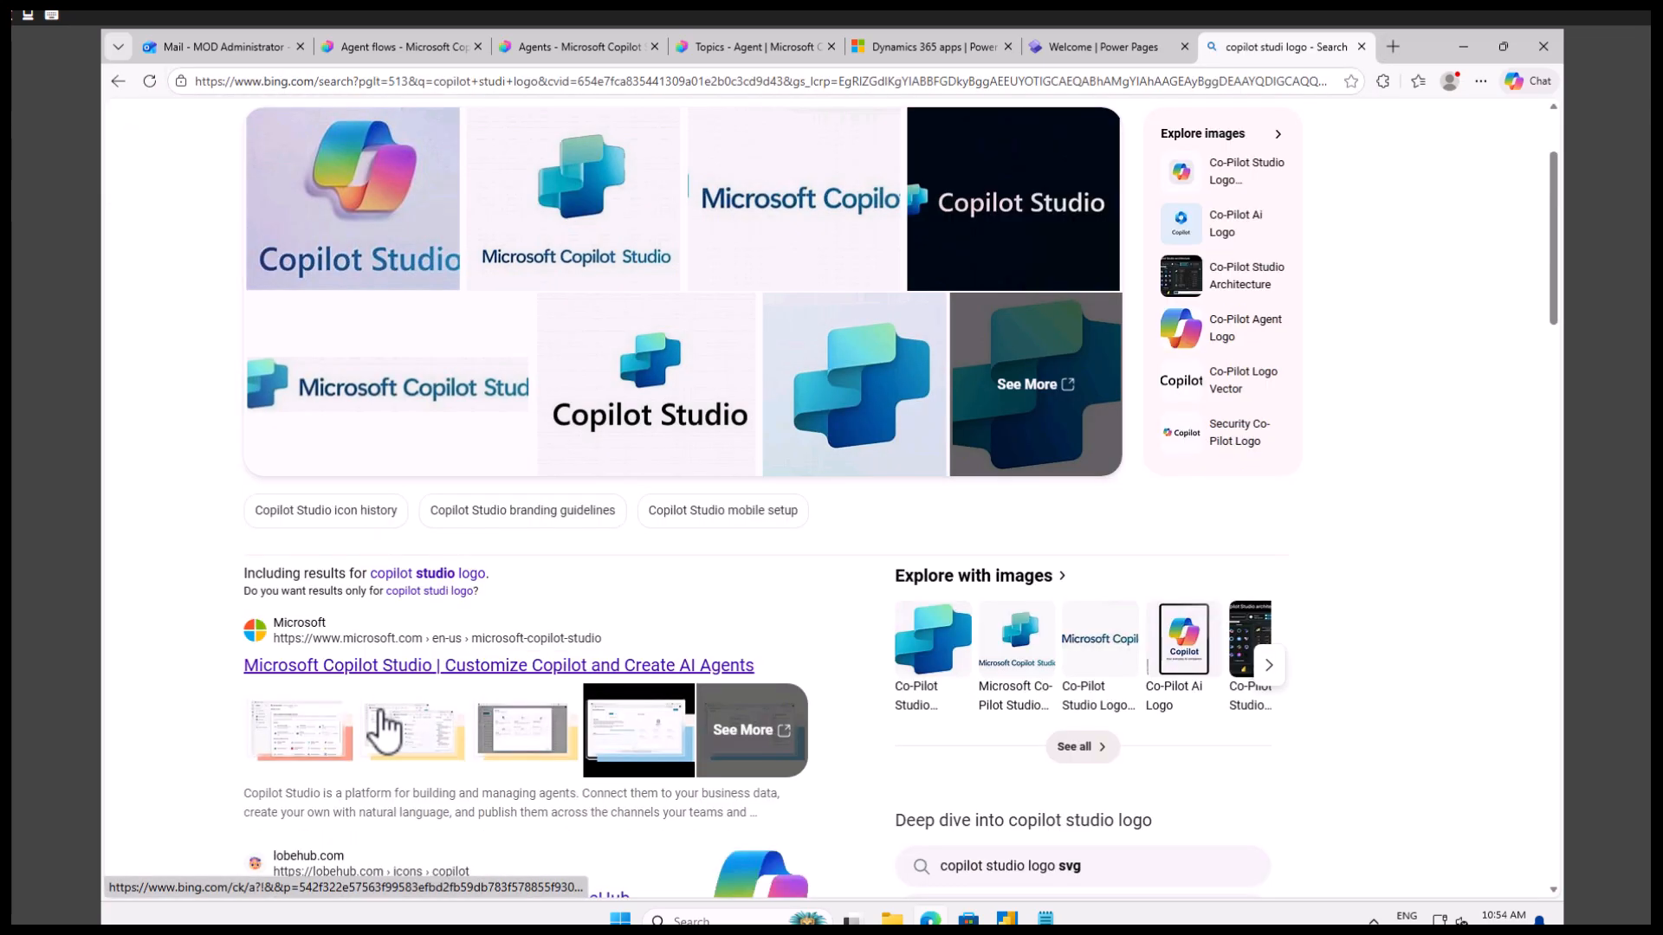
# Open the Microsoft Copilot Studio product page from the search results and look through it for a usable logo.
pyautogui.click(492, 668)
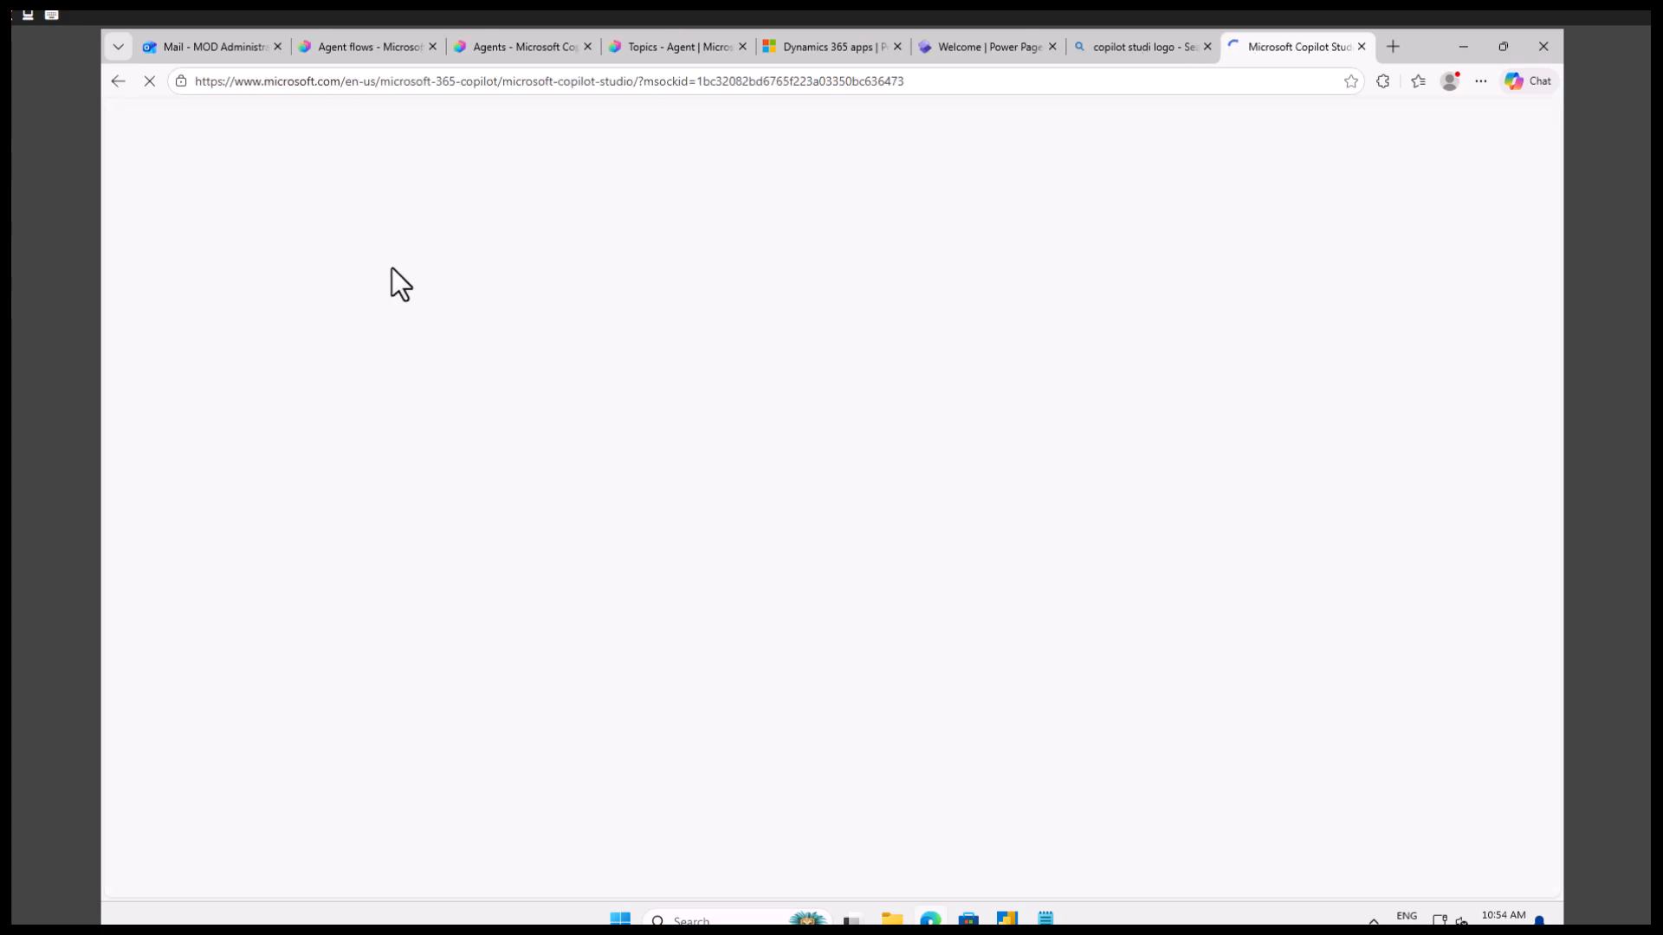
pyautogui.scroll(-9, 692, 480)
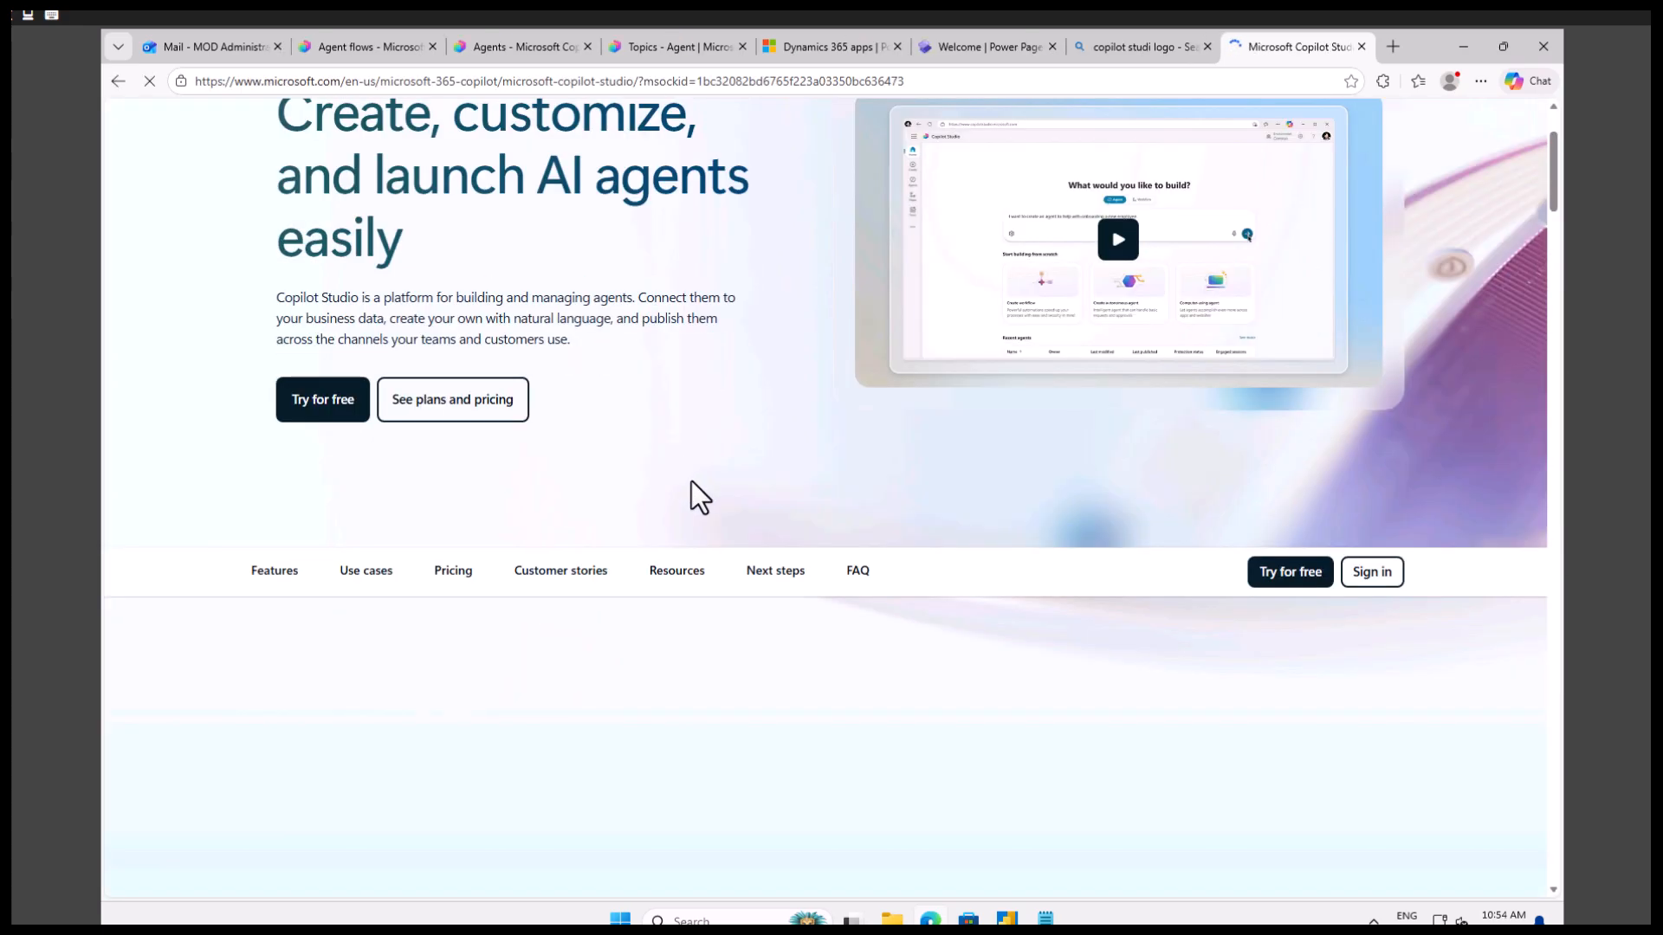
pyautogui.scroll(7, 693, 481)
pyautogui.scroll(2, 564, 378)
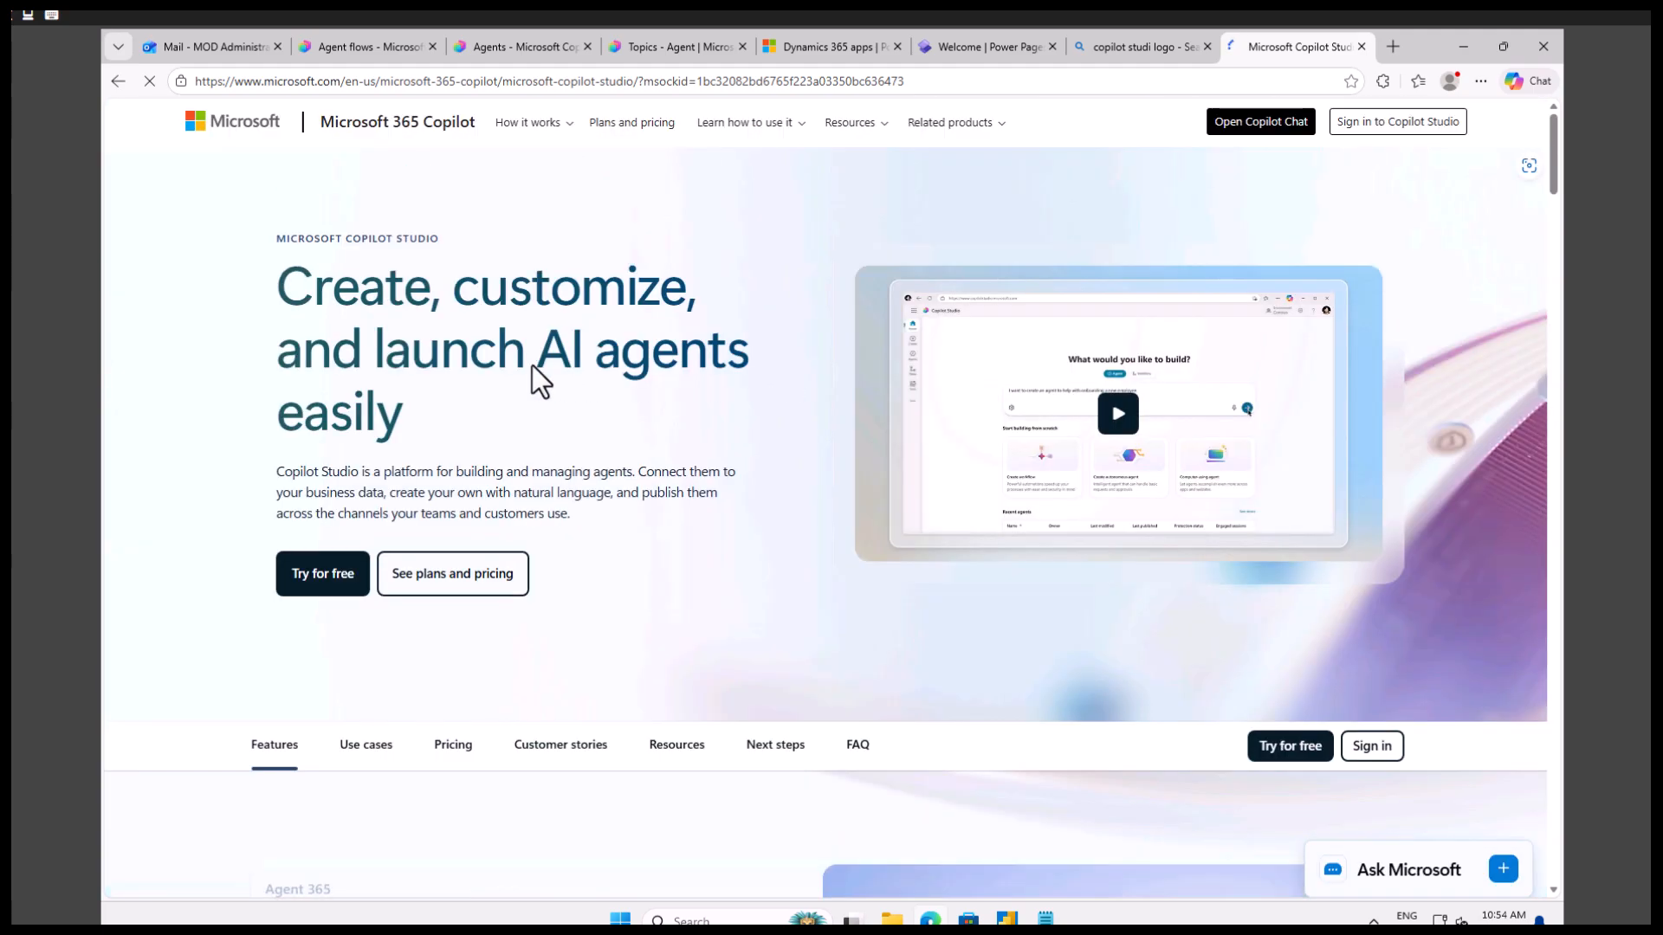
pyautogui.scroll(-8, 549, 549)
pyautogui.scroll(2, 552, 547)
pyautogui.scroll(8, 552, 548)
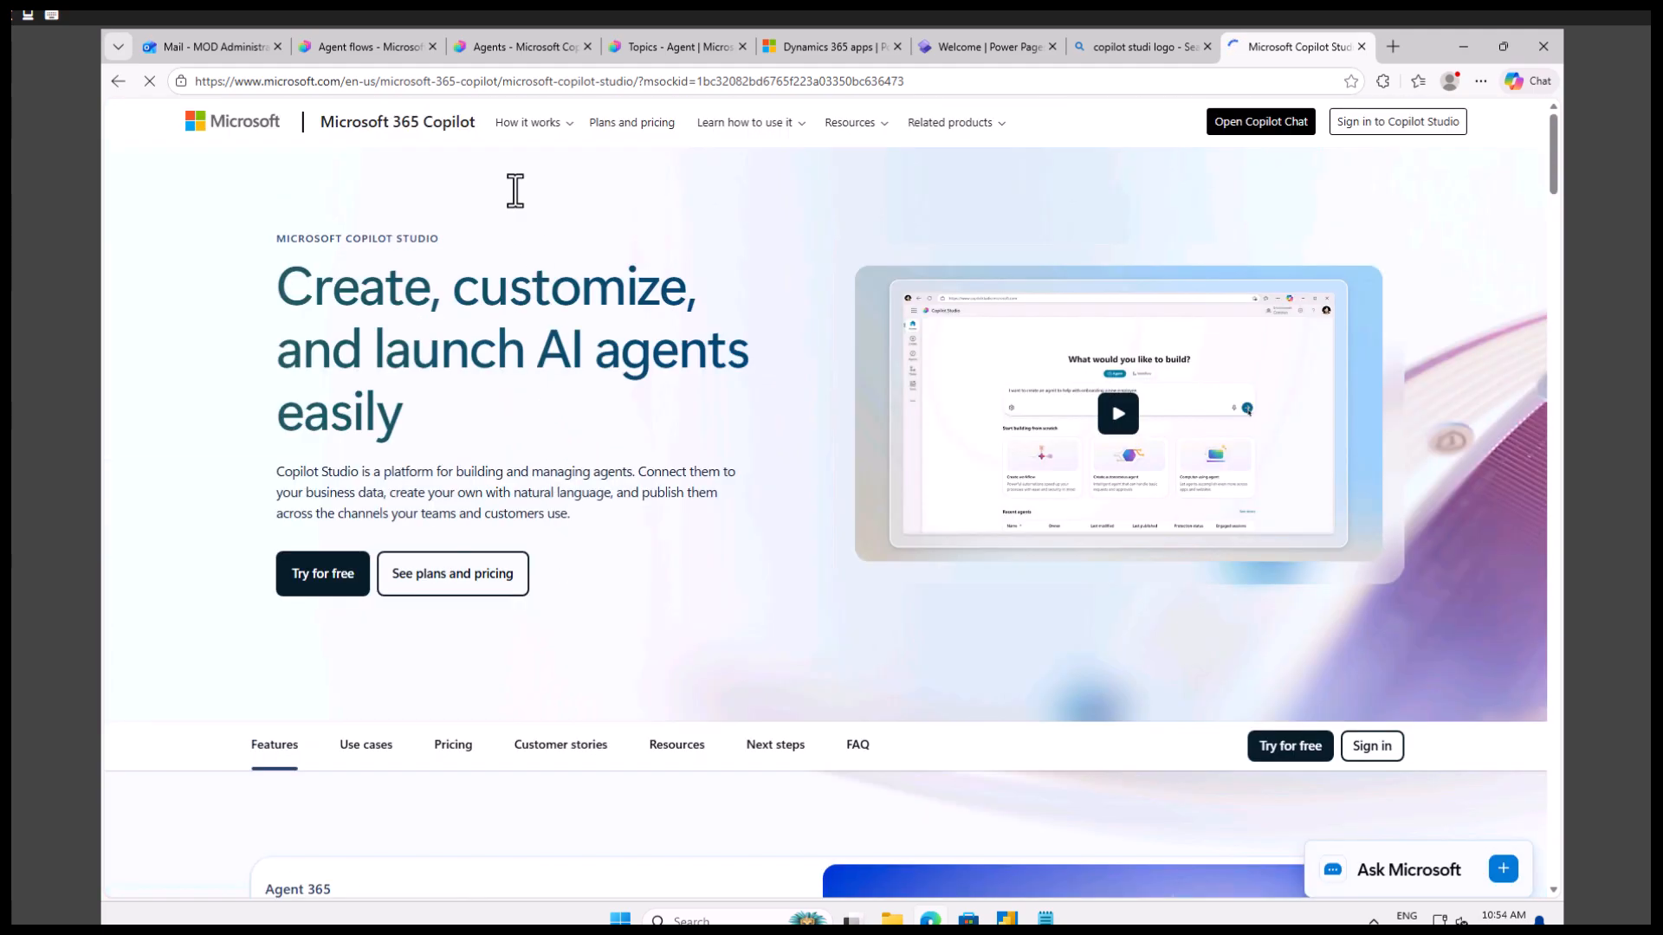
# Search the web for "microsoft logo" instead of staying on the Copilot Studio product page.
pyautogui.click(490, 82)
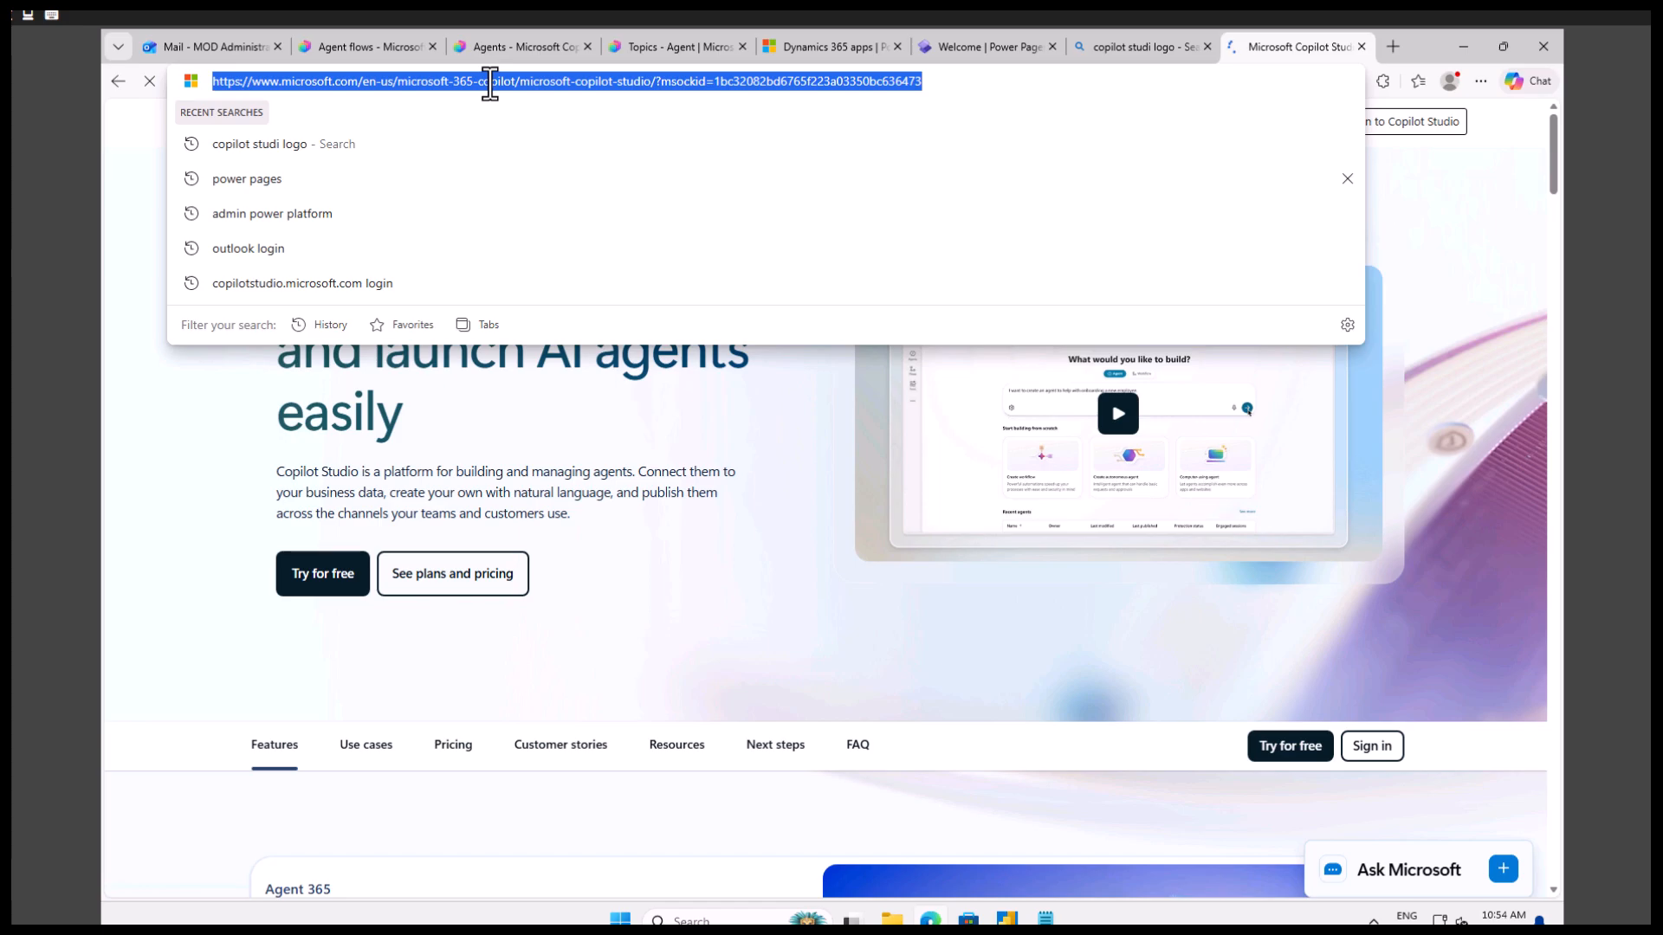
pyautogui.write('micro')
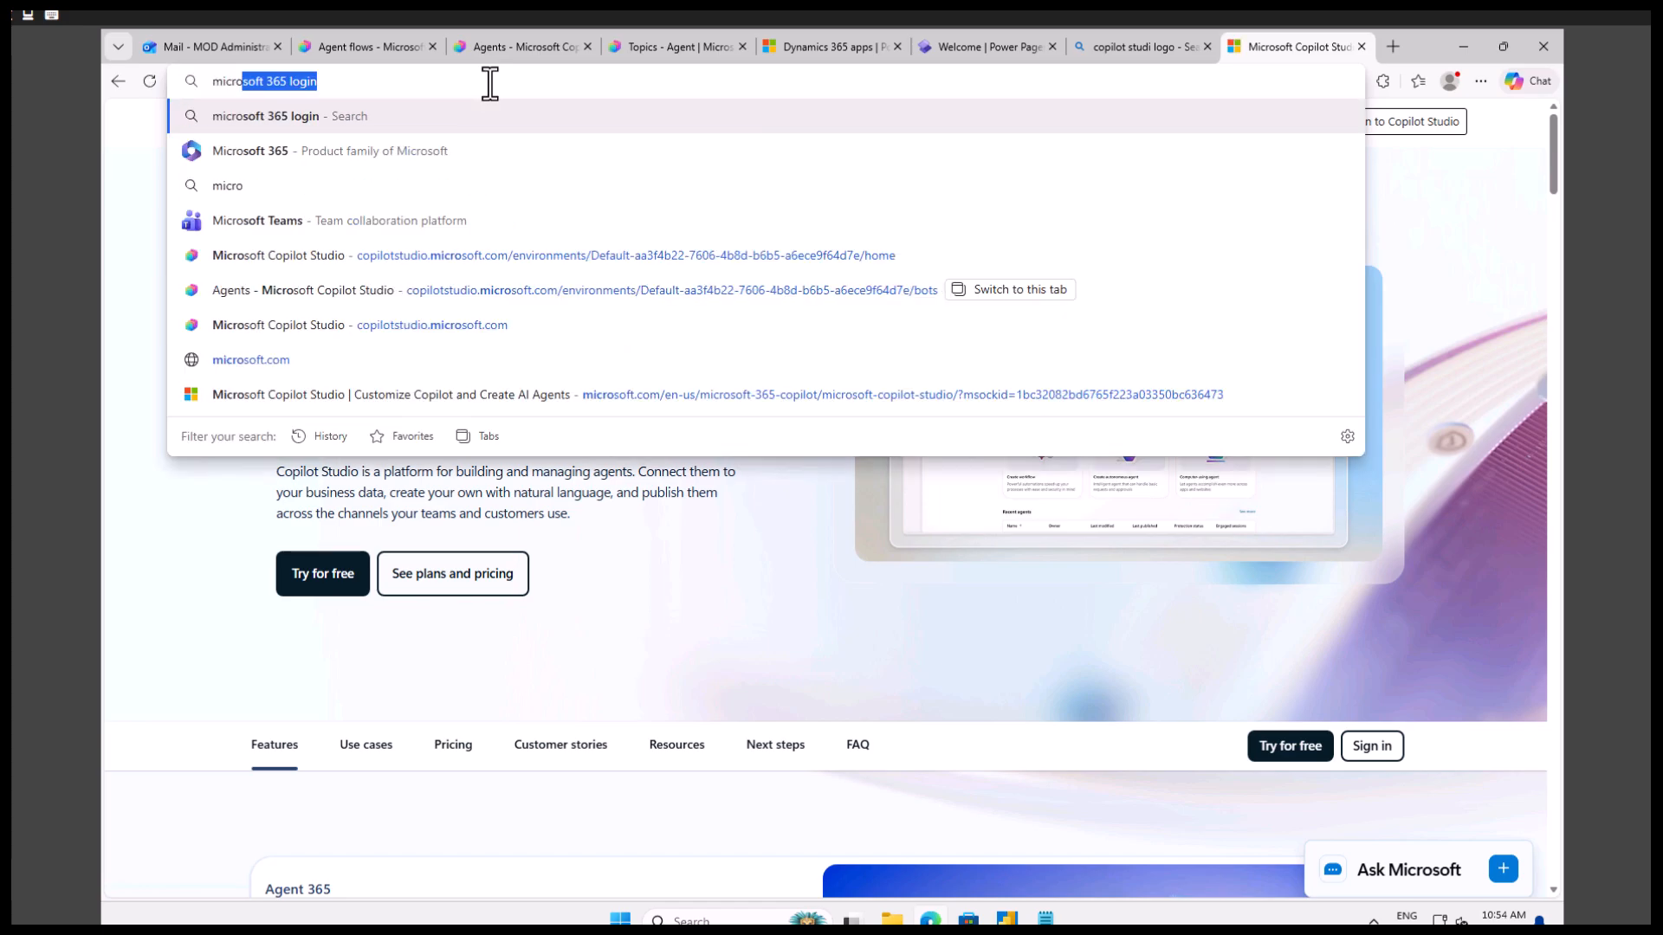
pyautogui.write('soft logo')
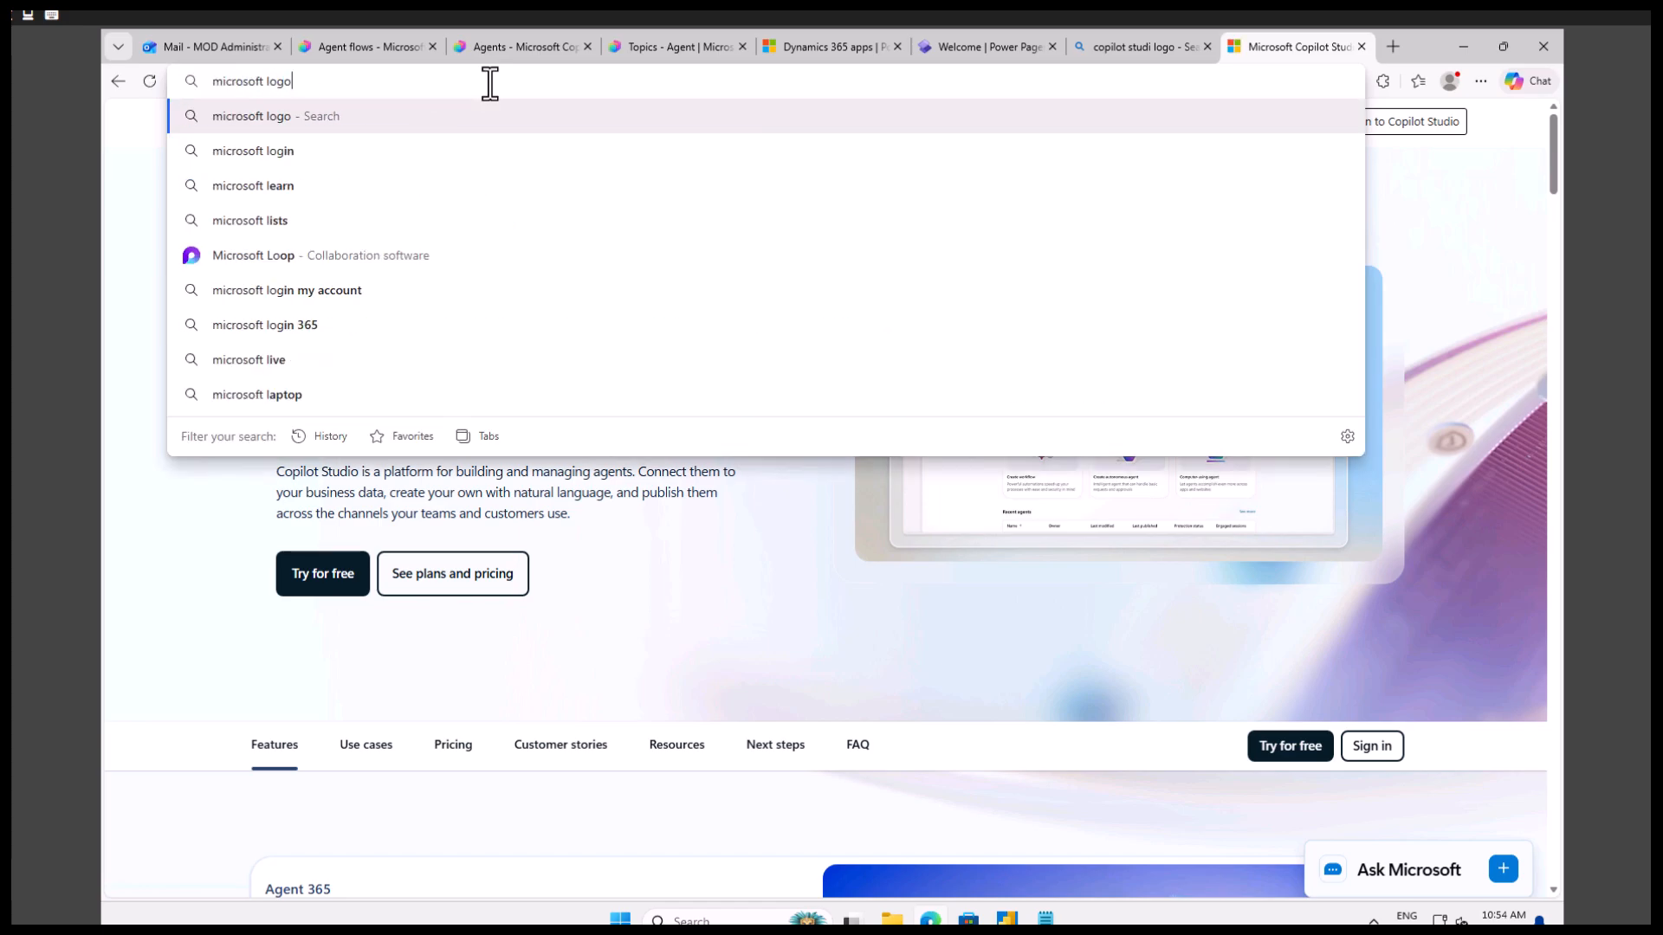
pyautogui.press('Return')
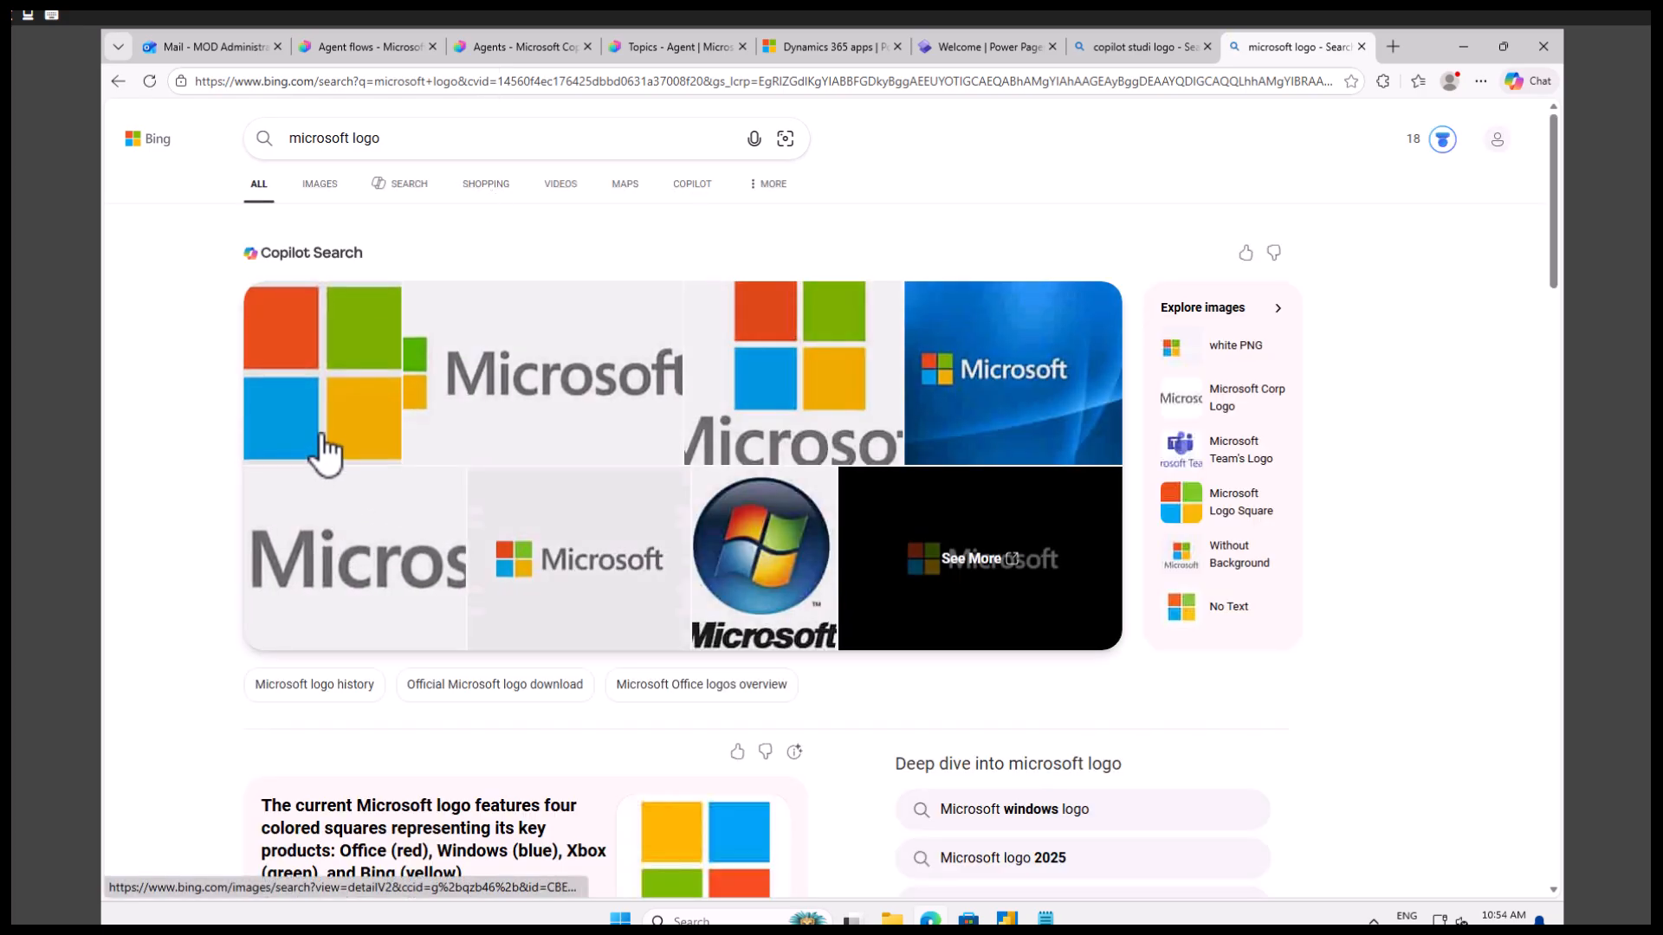
# Open the four-square MICROSOFT logo from the search results at full view and copy its image link.
pyautogui.scroll(-4, 381, 736)
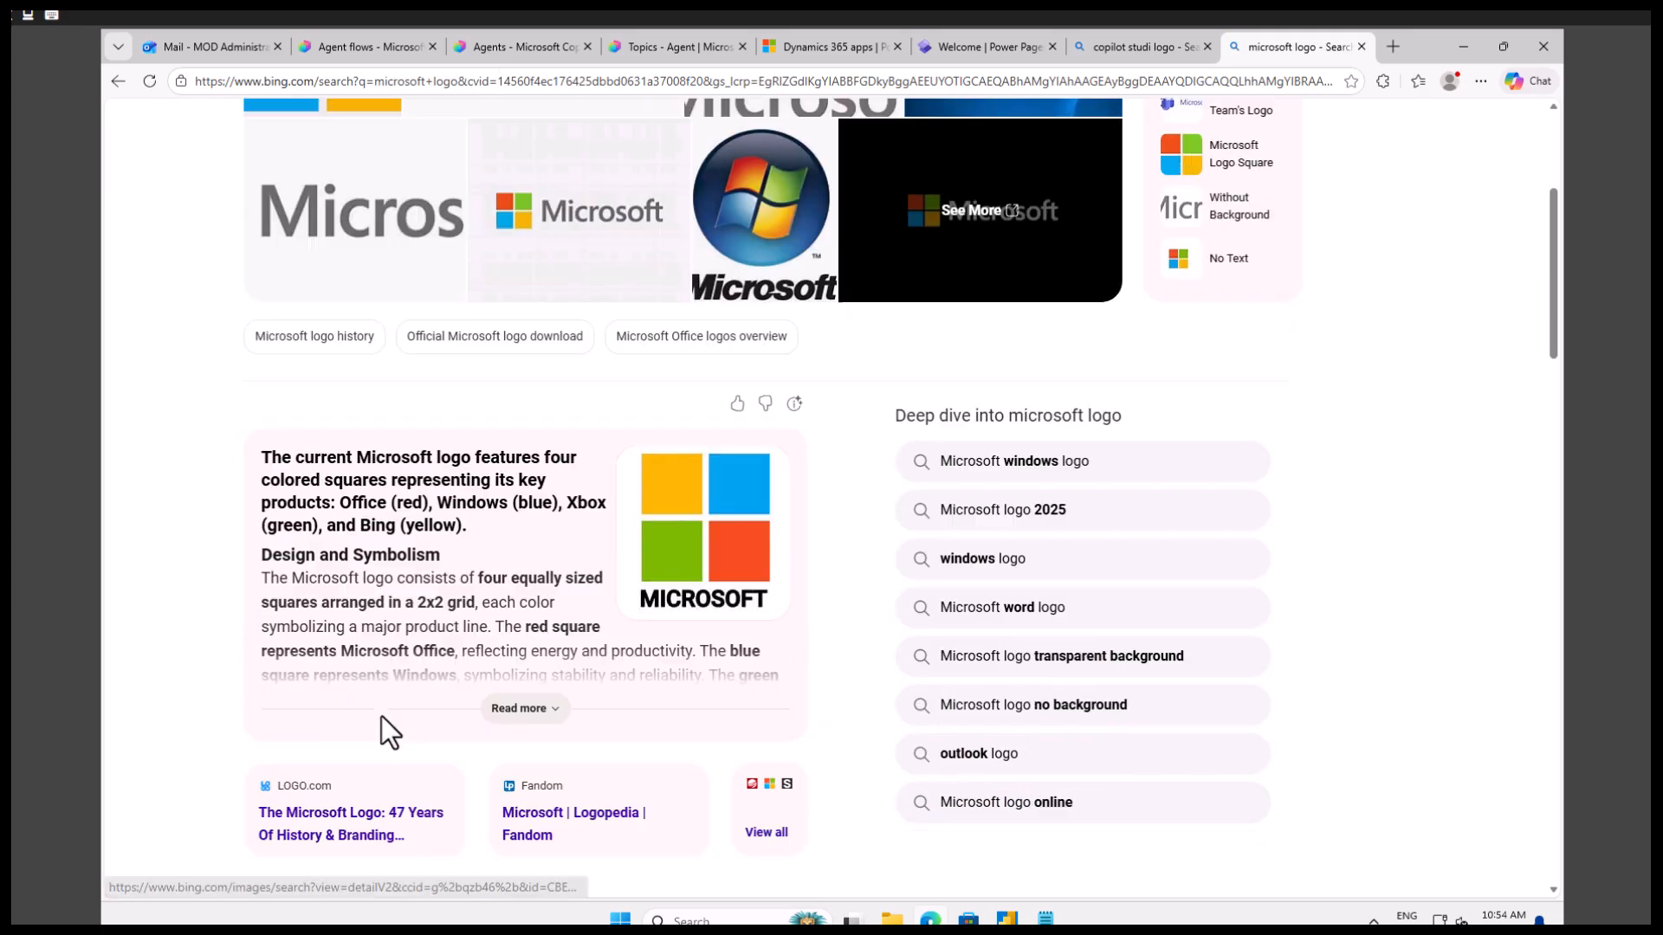
pyautogui.click(687, 571)
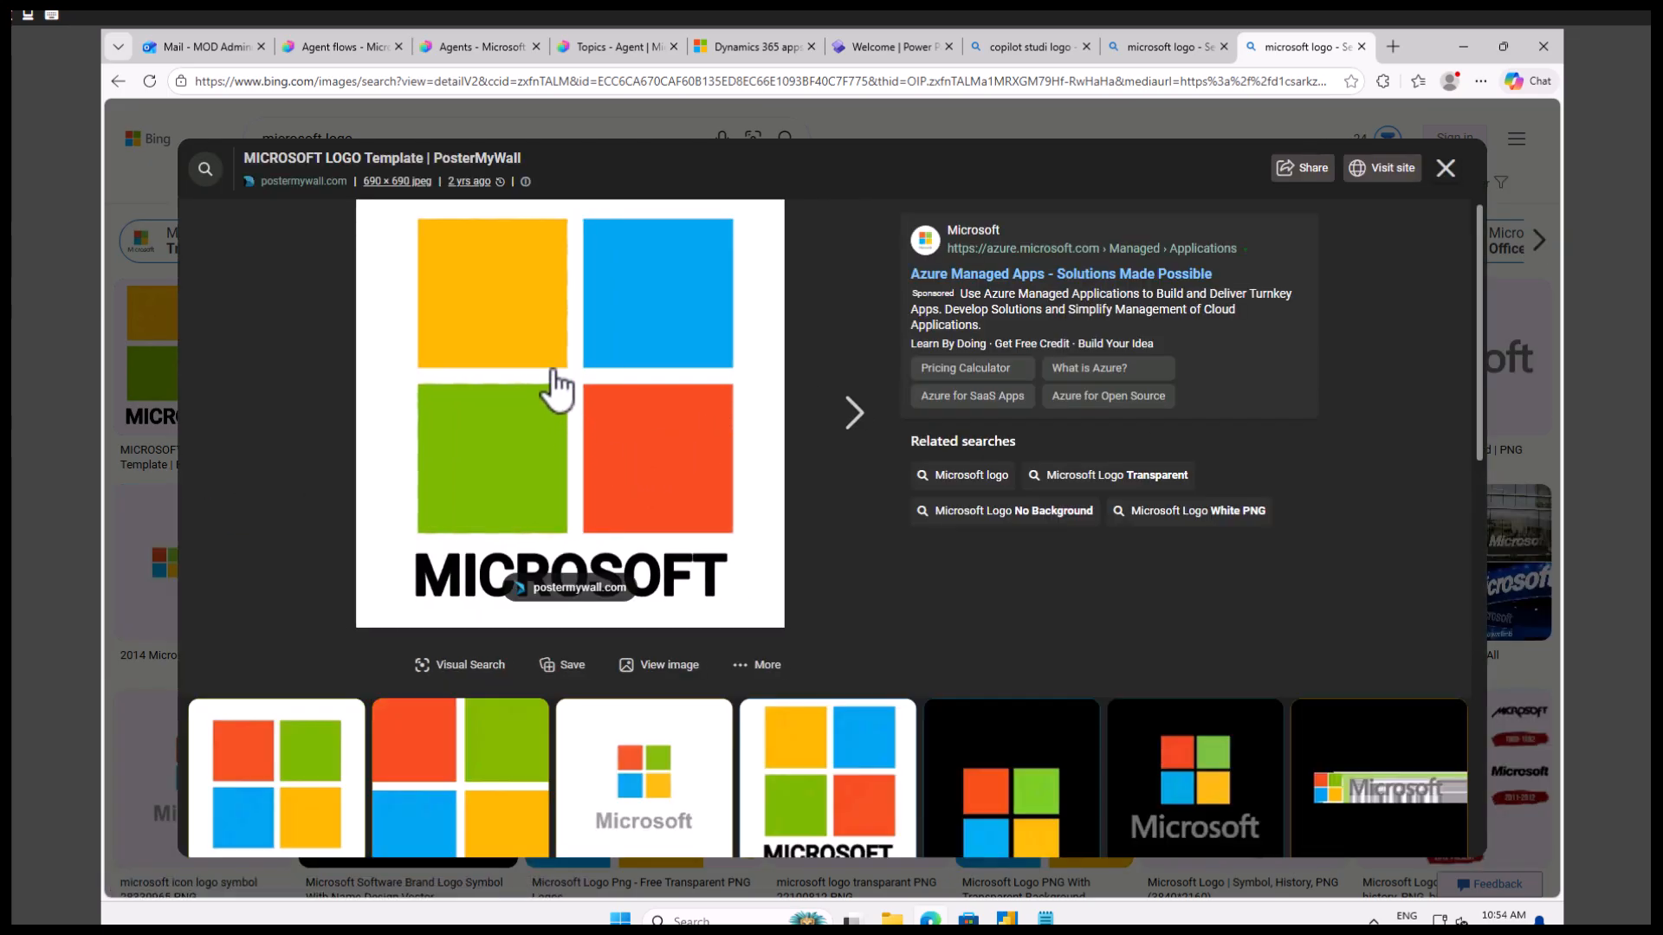
pyautogui.rightClick(552, 371)
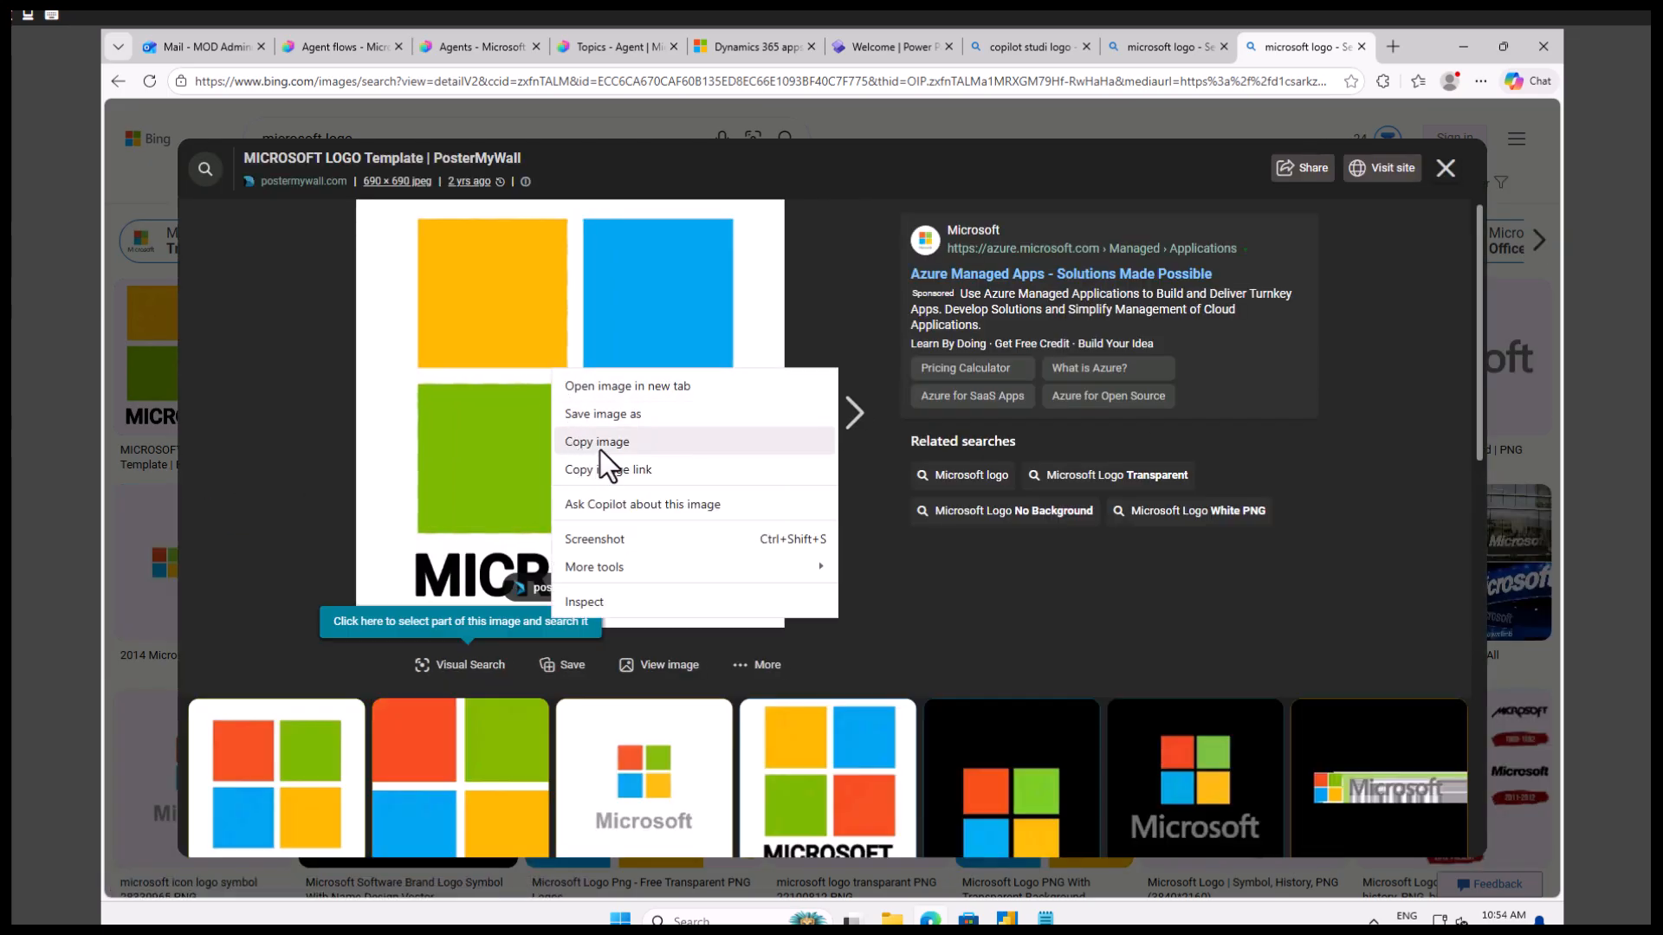
pyautogui.click(631, 469)
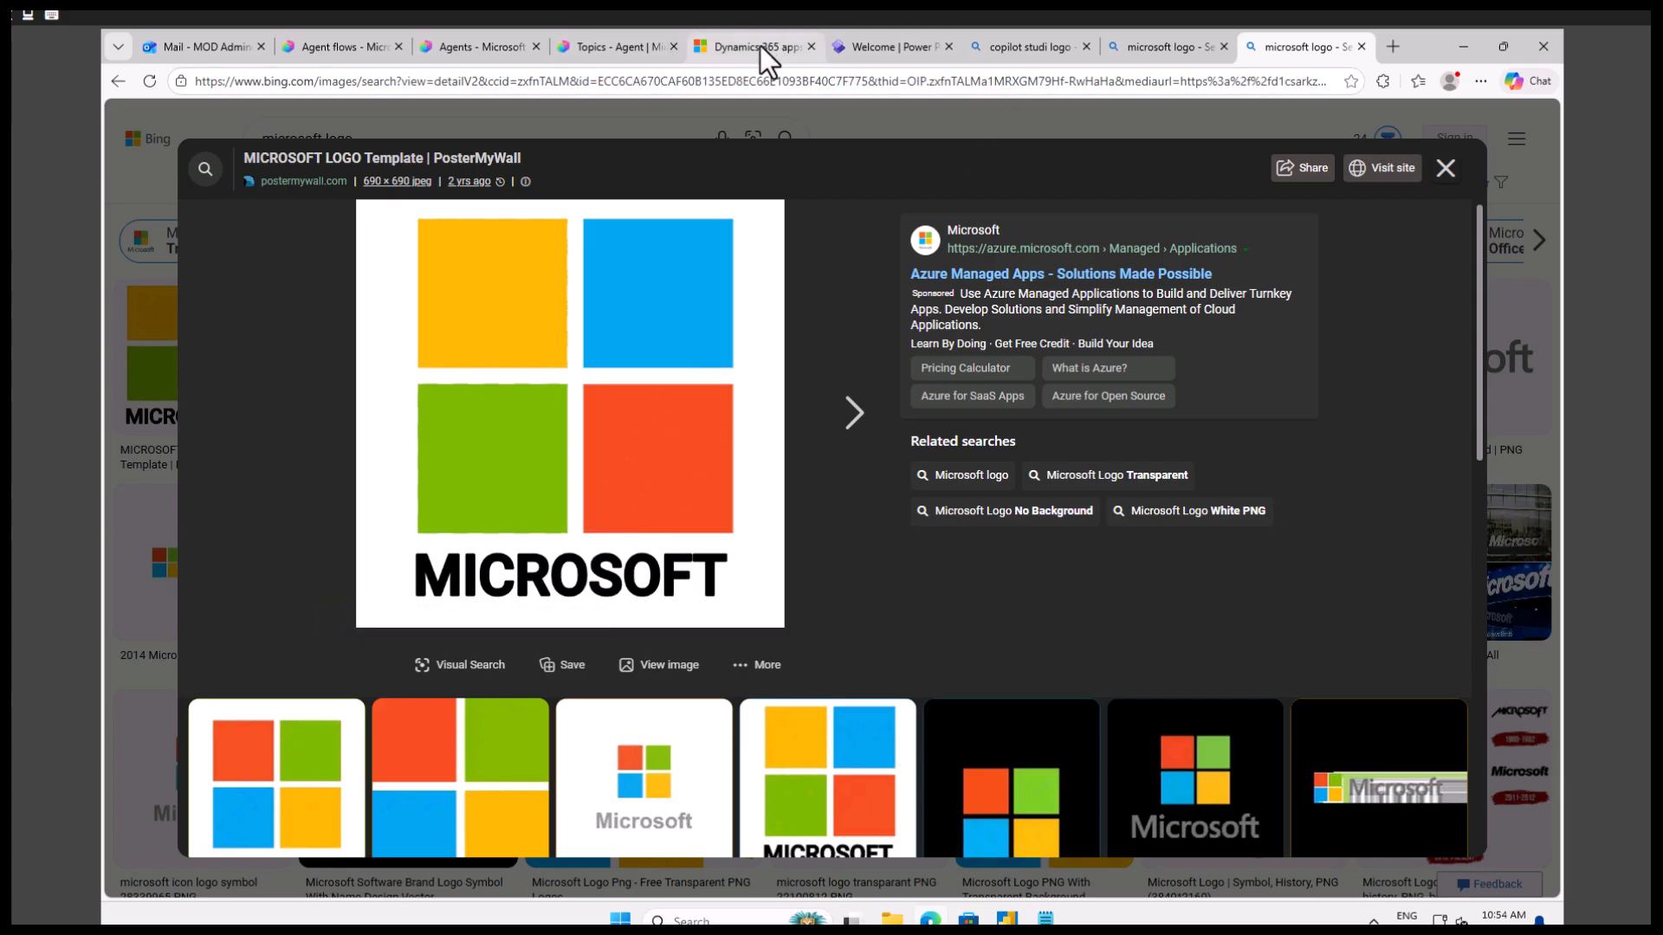
# Return to the adaptive card designer and paste the copied logo link as the Image element's URL.
pyautogui.click(595, 49)
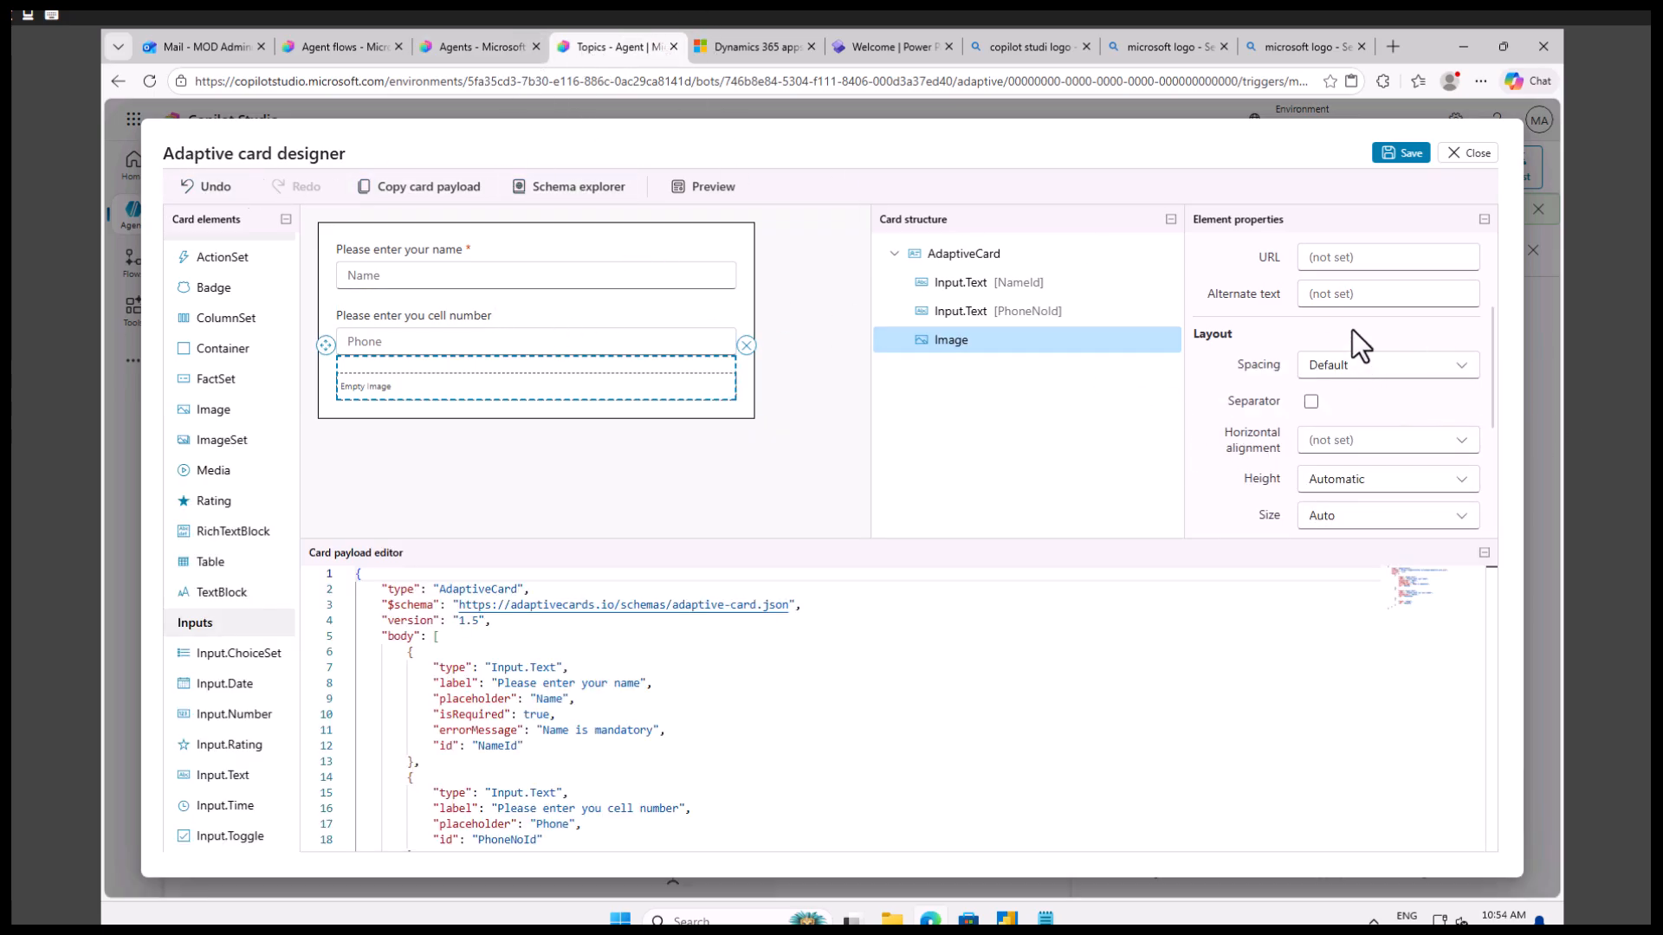
pyautogui.scroll(2, 1403, 381)
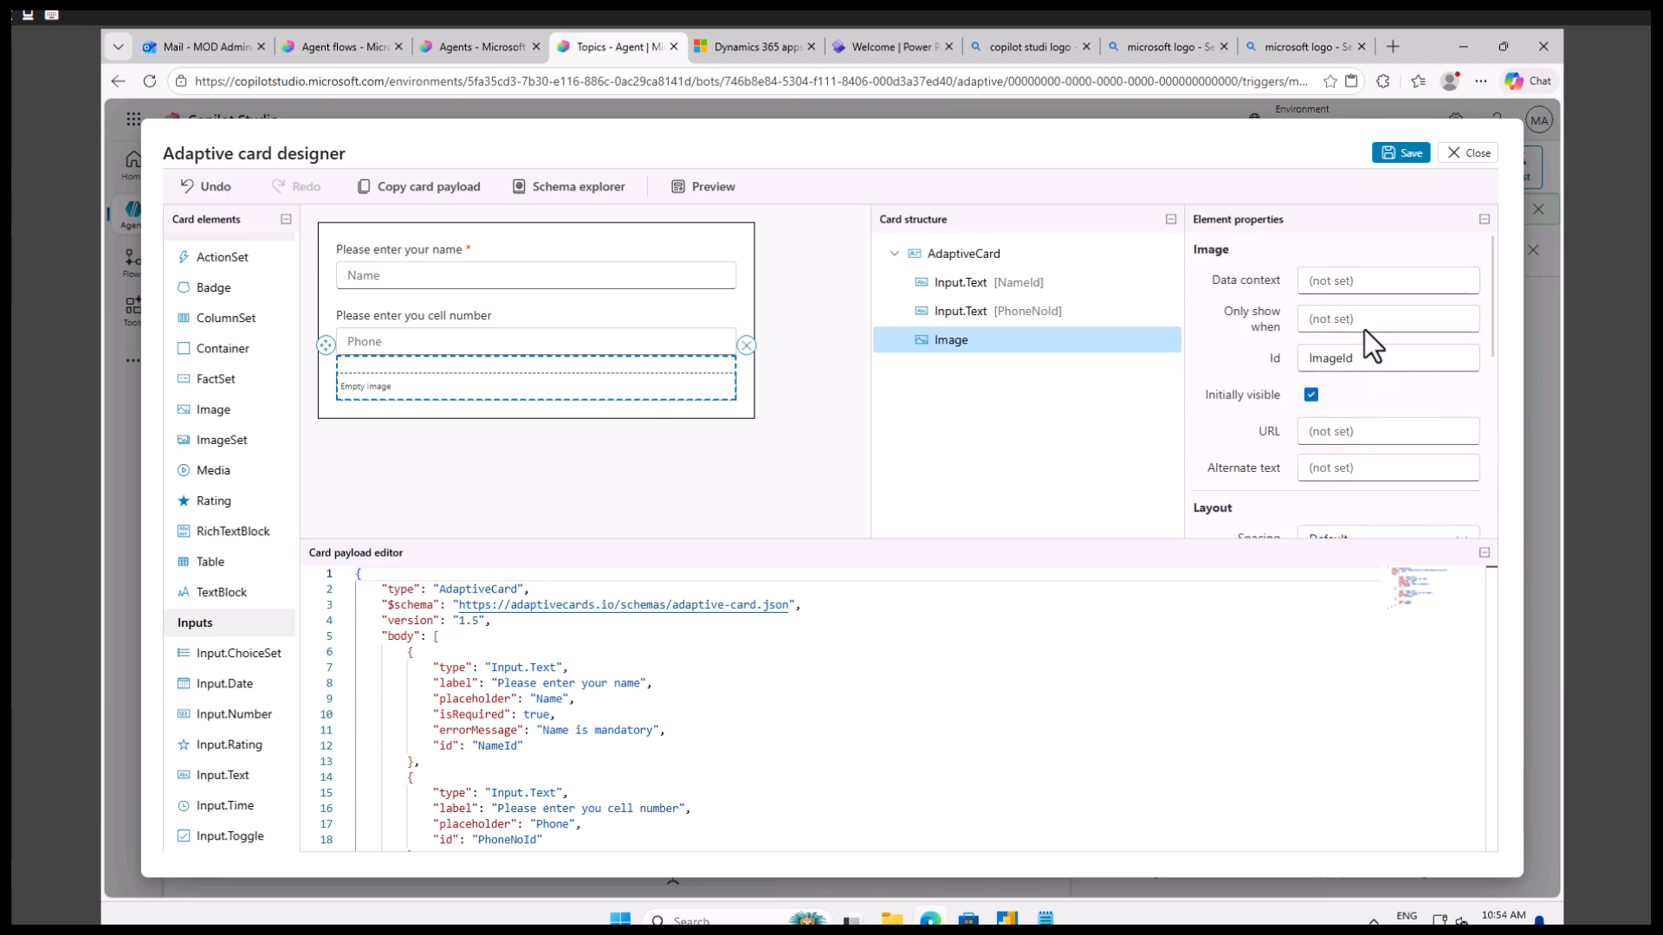
pyautogui.click(1345, 432)
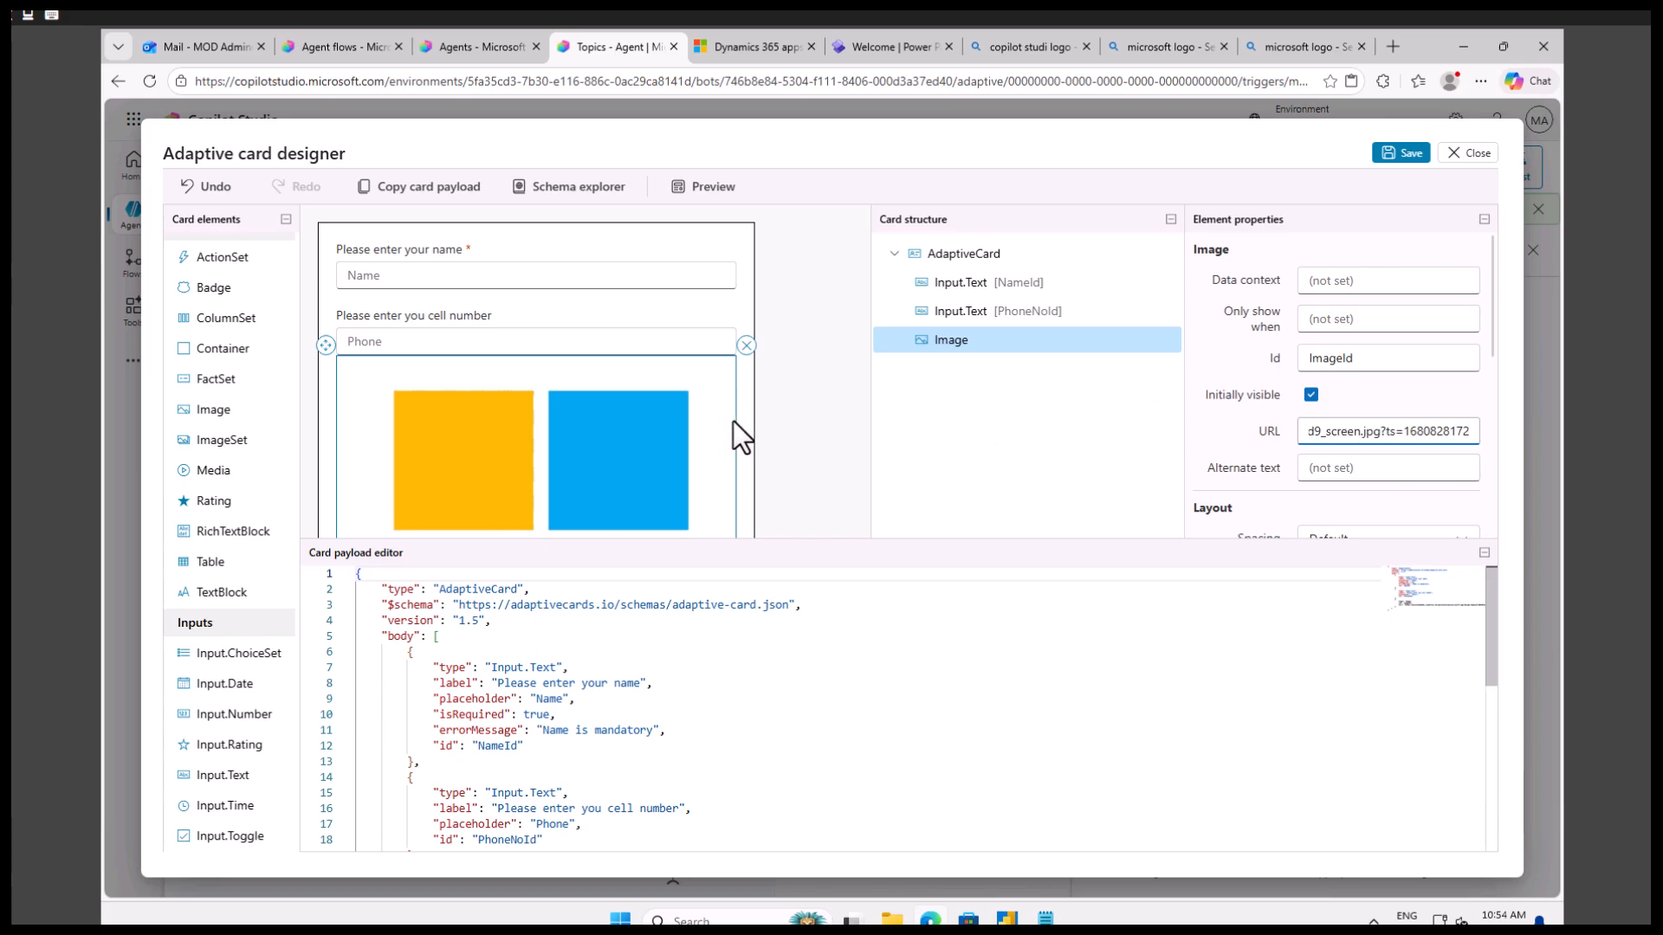
pyautogui.scroll(-2, 683, 431)
pyautogui.scroll(-1, 565, 444)
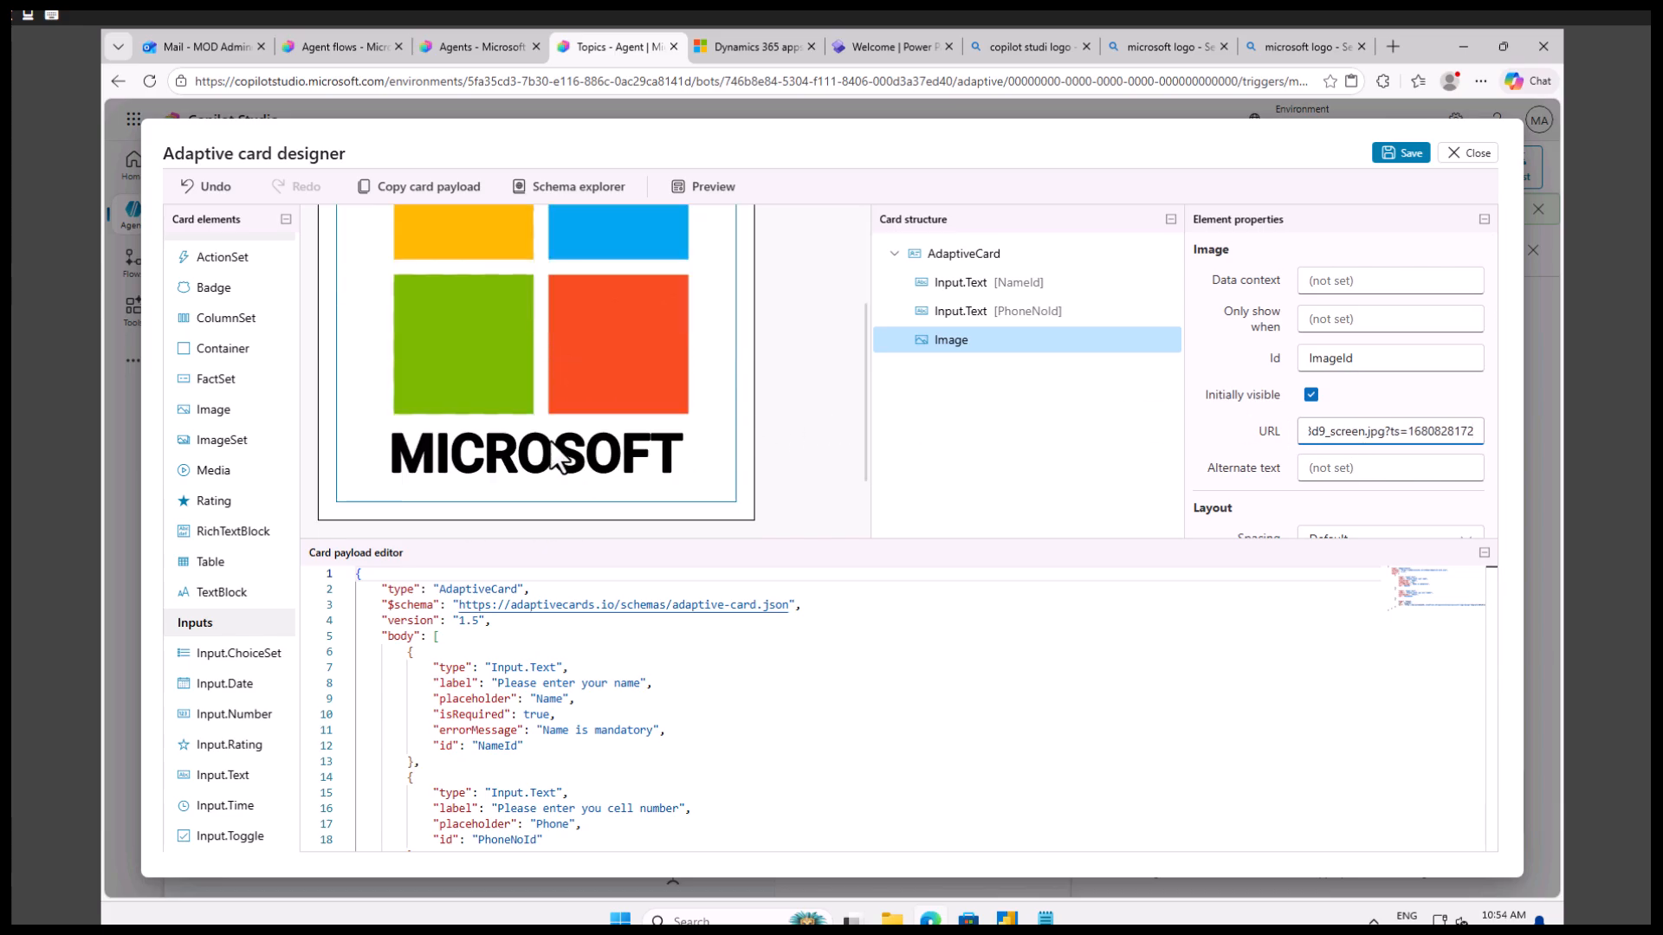
# Try the Stretch and Small sizes on the logo image, set its size to Large, and check its style options.
pyautogui.scroll(-2, 1377, 429)
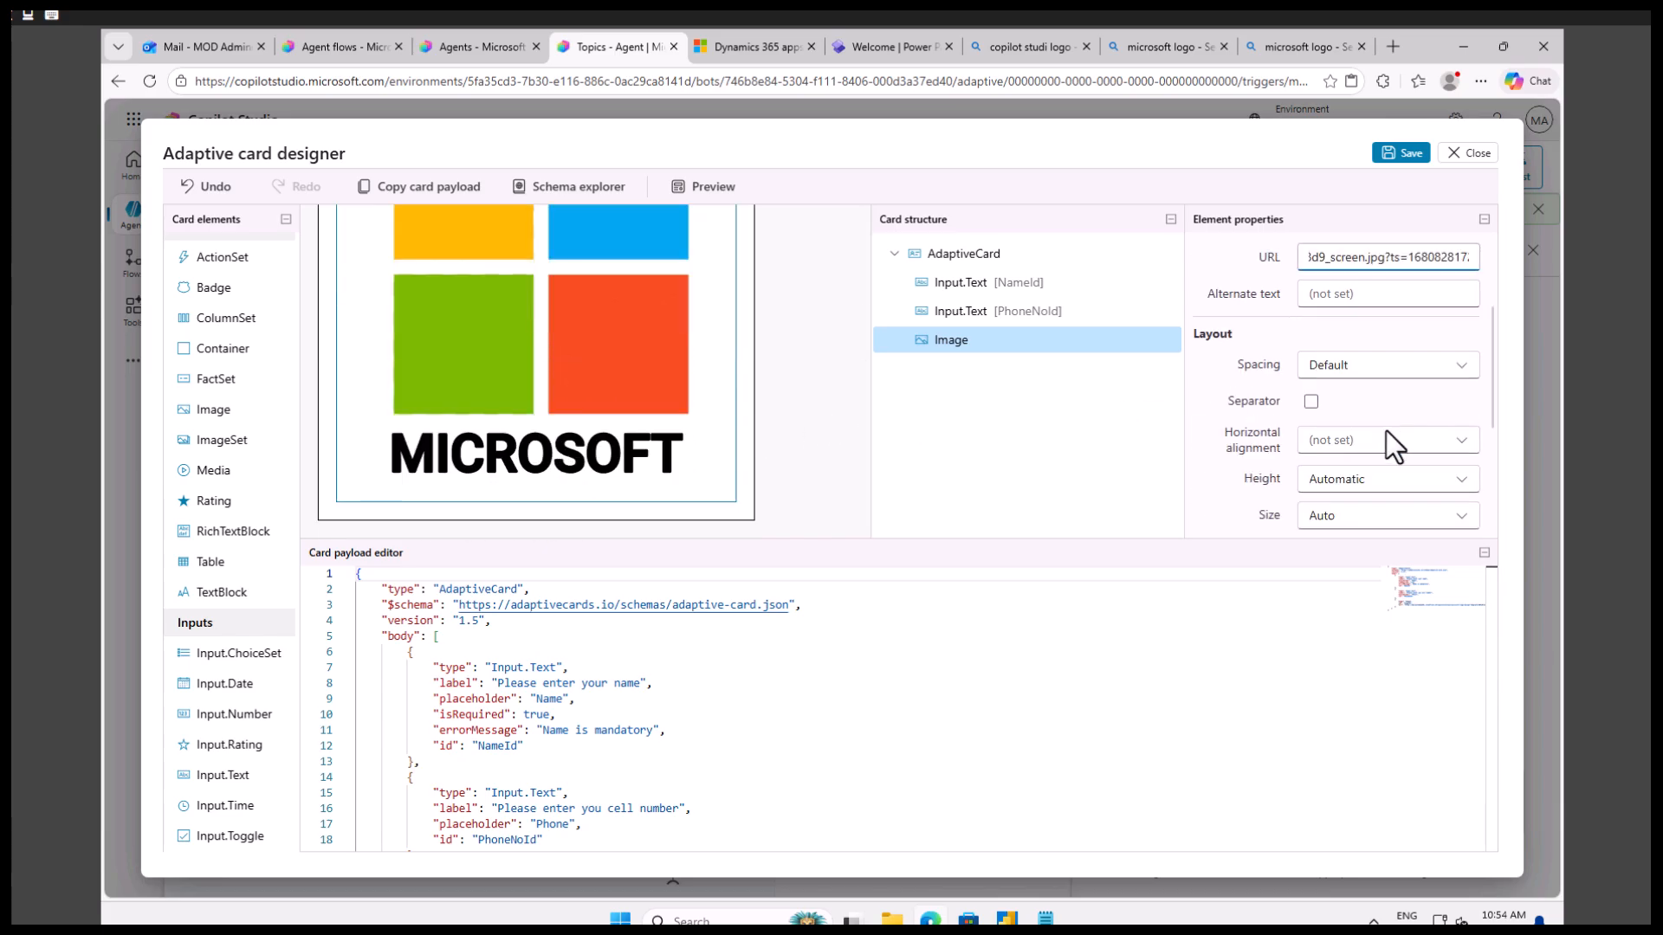
pyautogui.scroll(-3, 1399, 450)
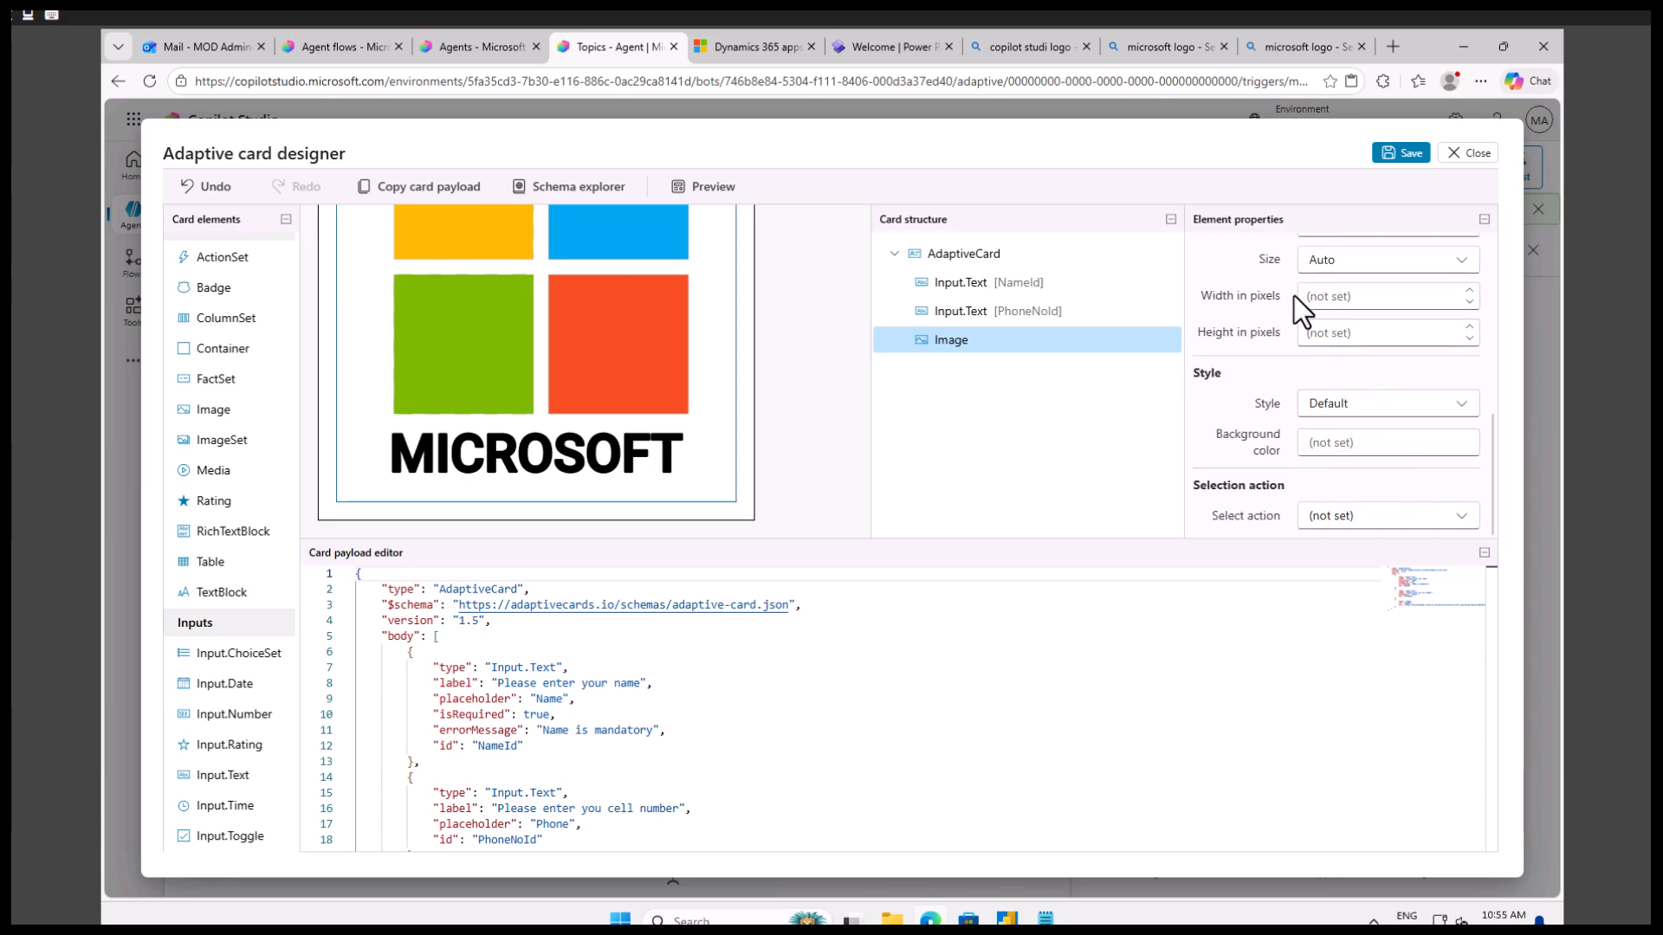
pyautogui.click(1391, 260)
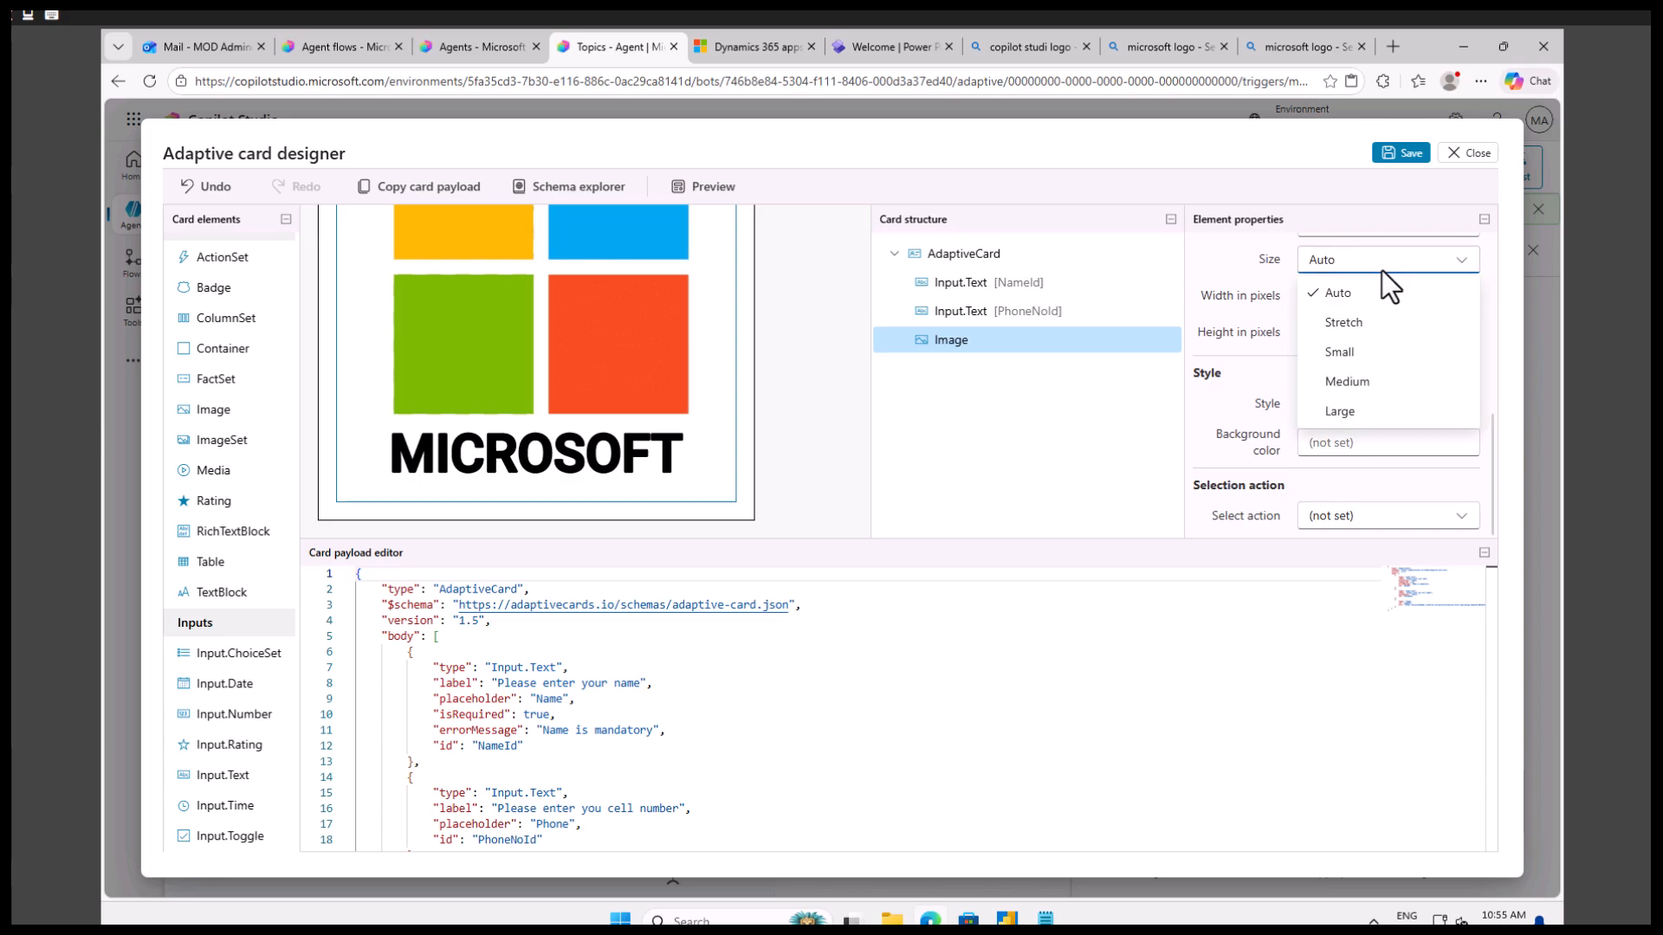
pyautogui.click(1347, 324)
pyautogui.click(1360, 261)
pyautogui.click(1342, 353)
pyautogui.click(1339, 266)
pyautogui.click(1344, 409)
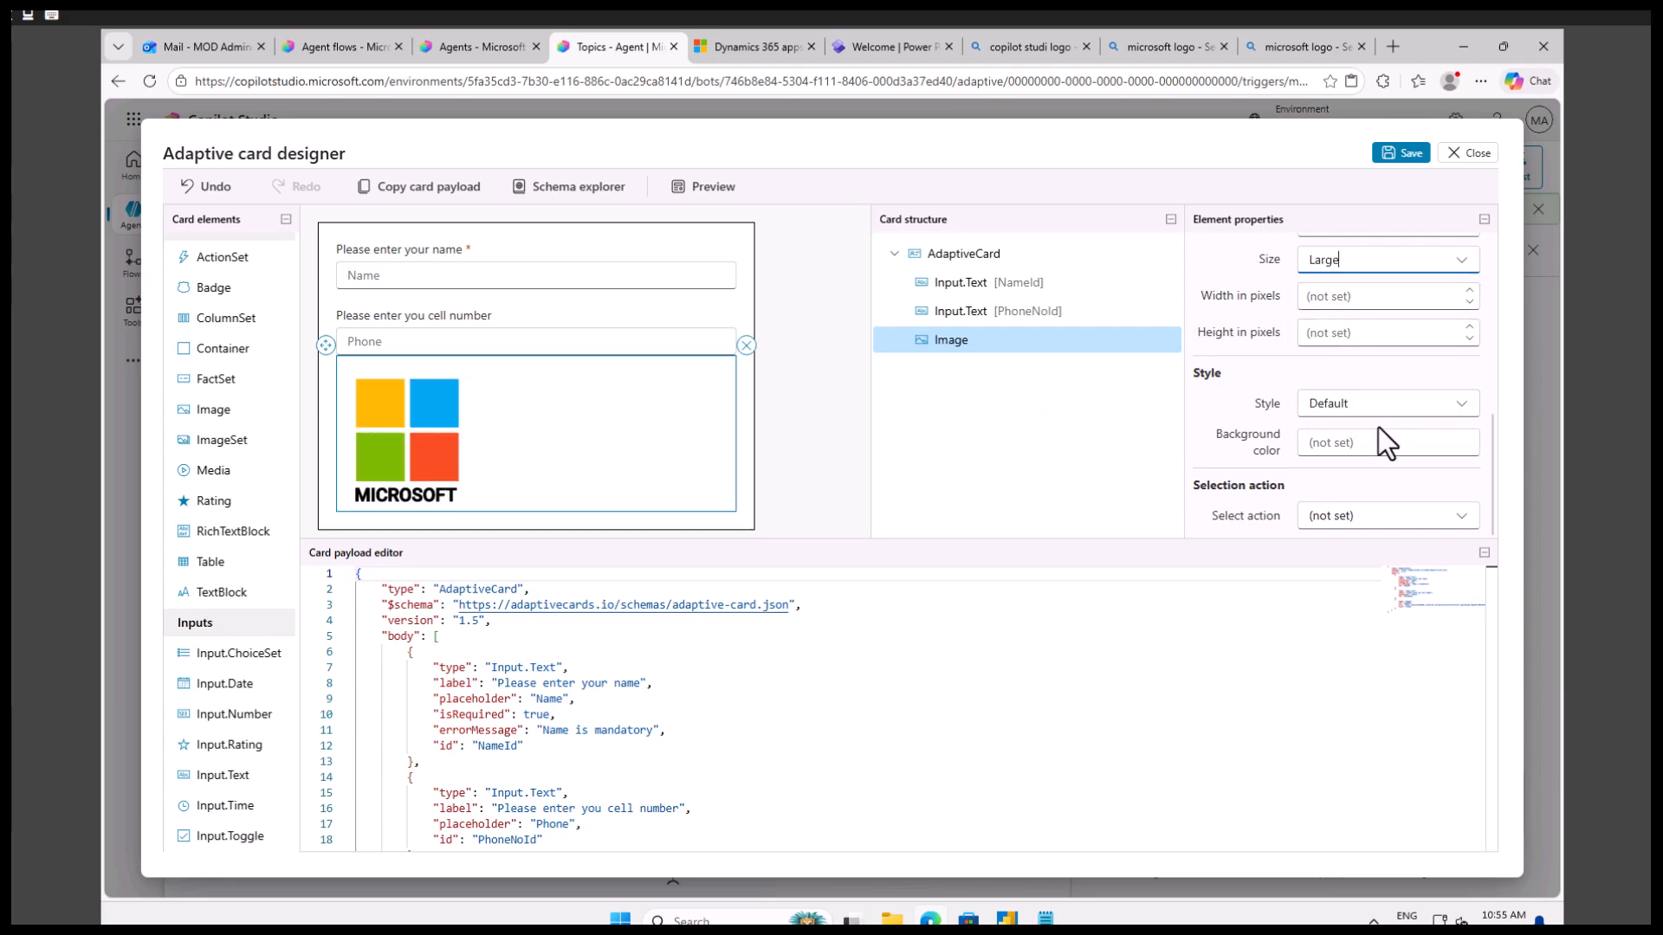
pyautogui.click(1380, 404)
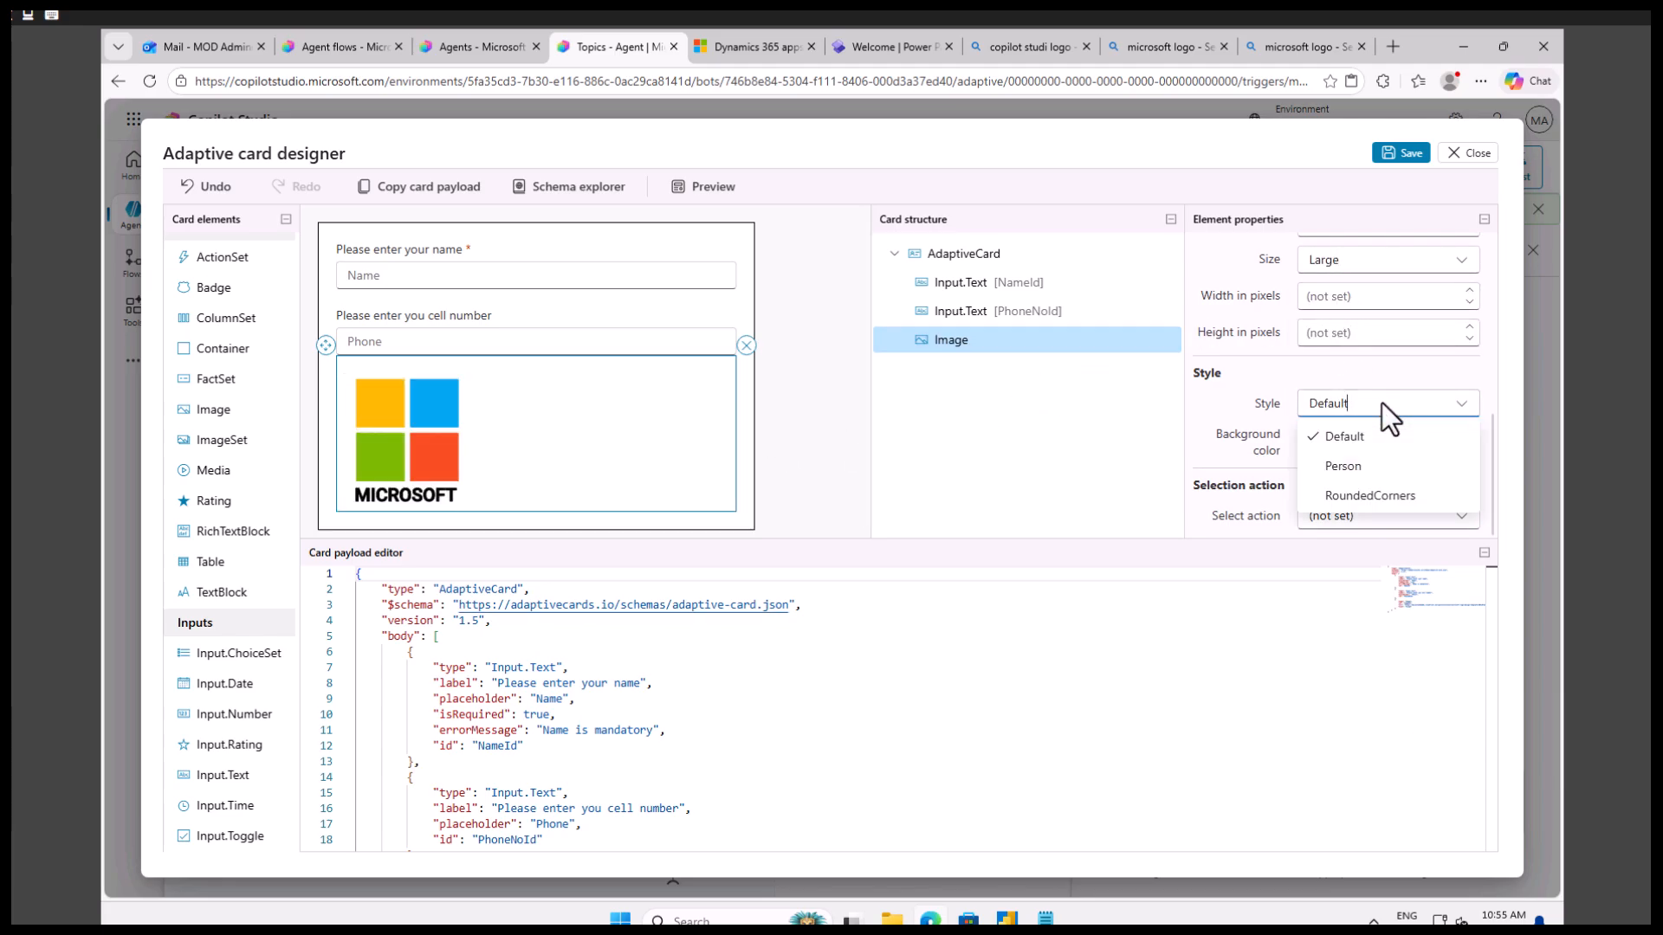
pyautogui.click(1213, 413)
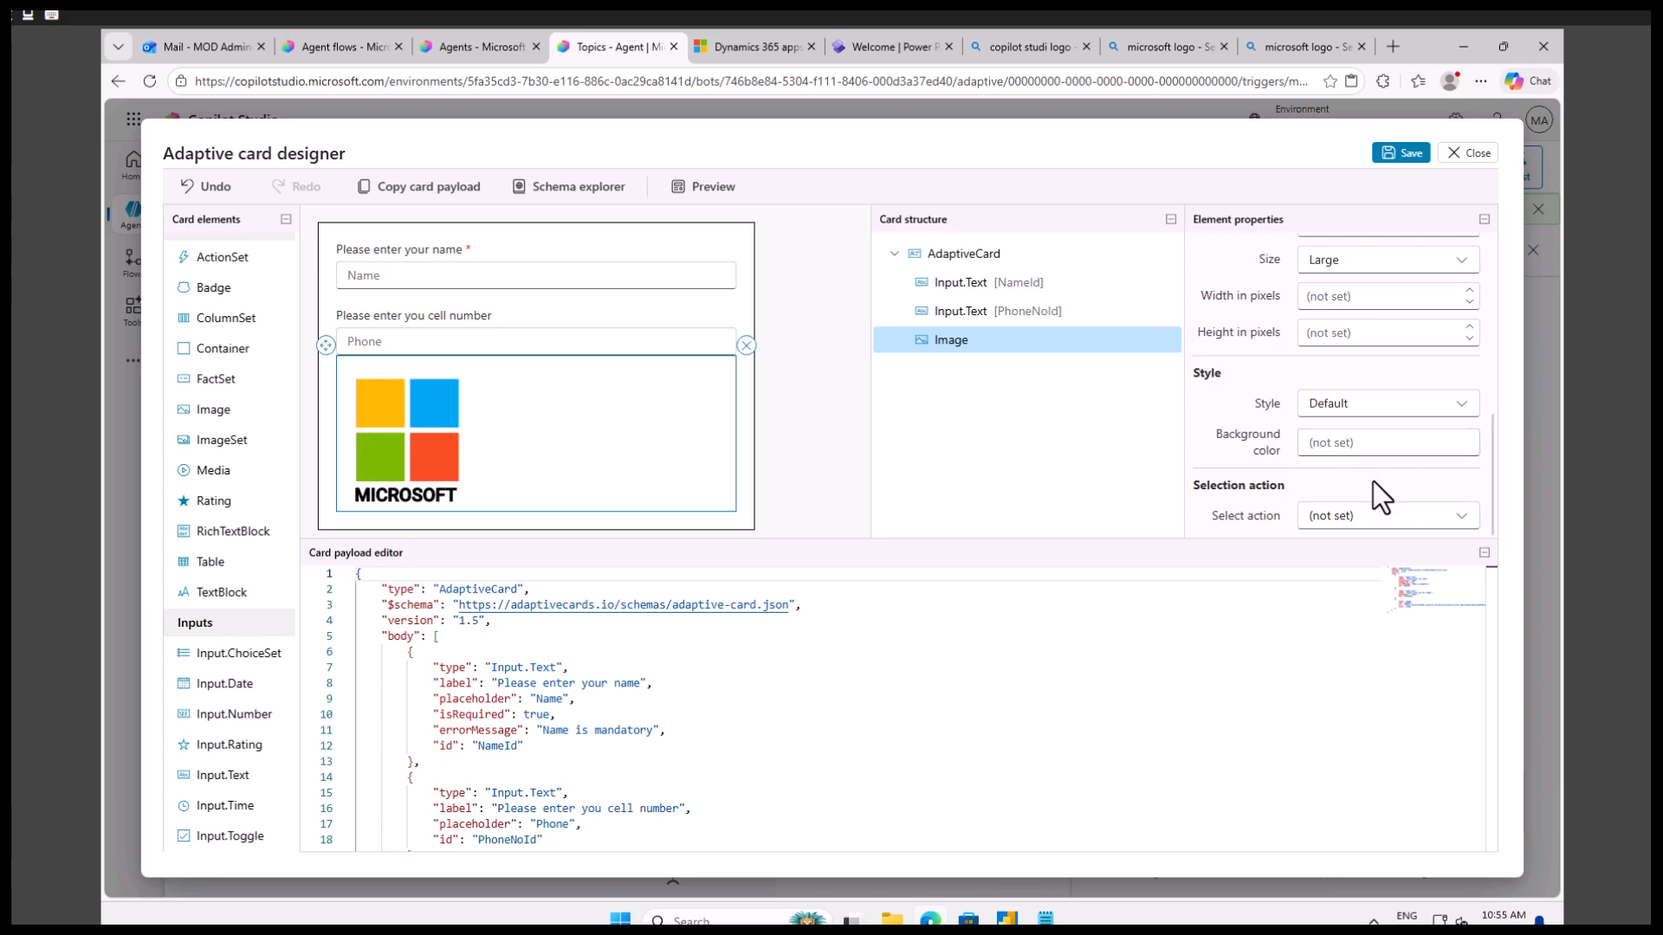
# Set the logo image's horizontal alignment to Center and preview the card at all widths.
pyautogui.scroll(5, 1374, 480)
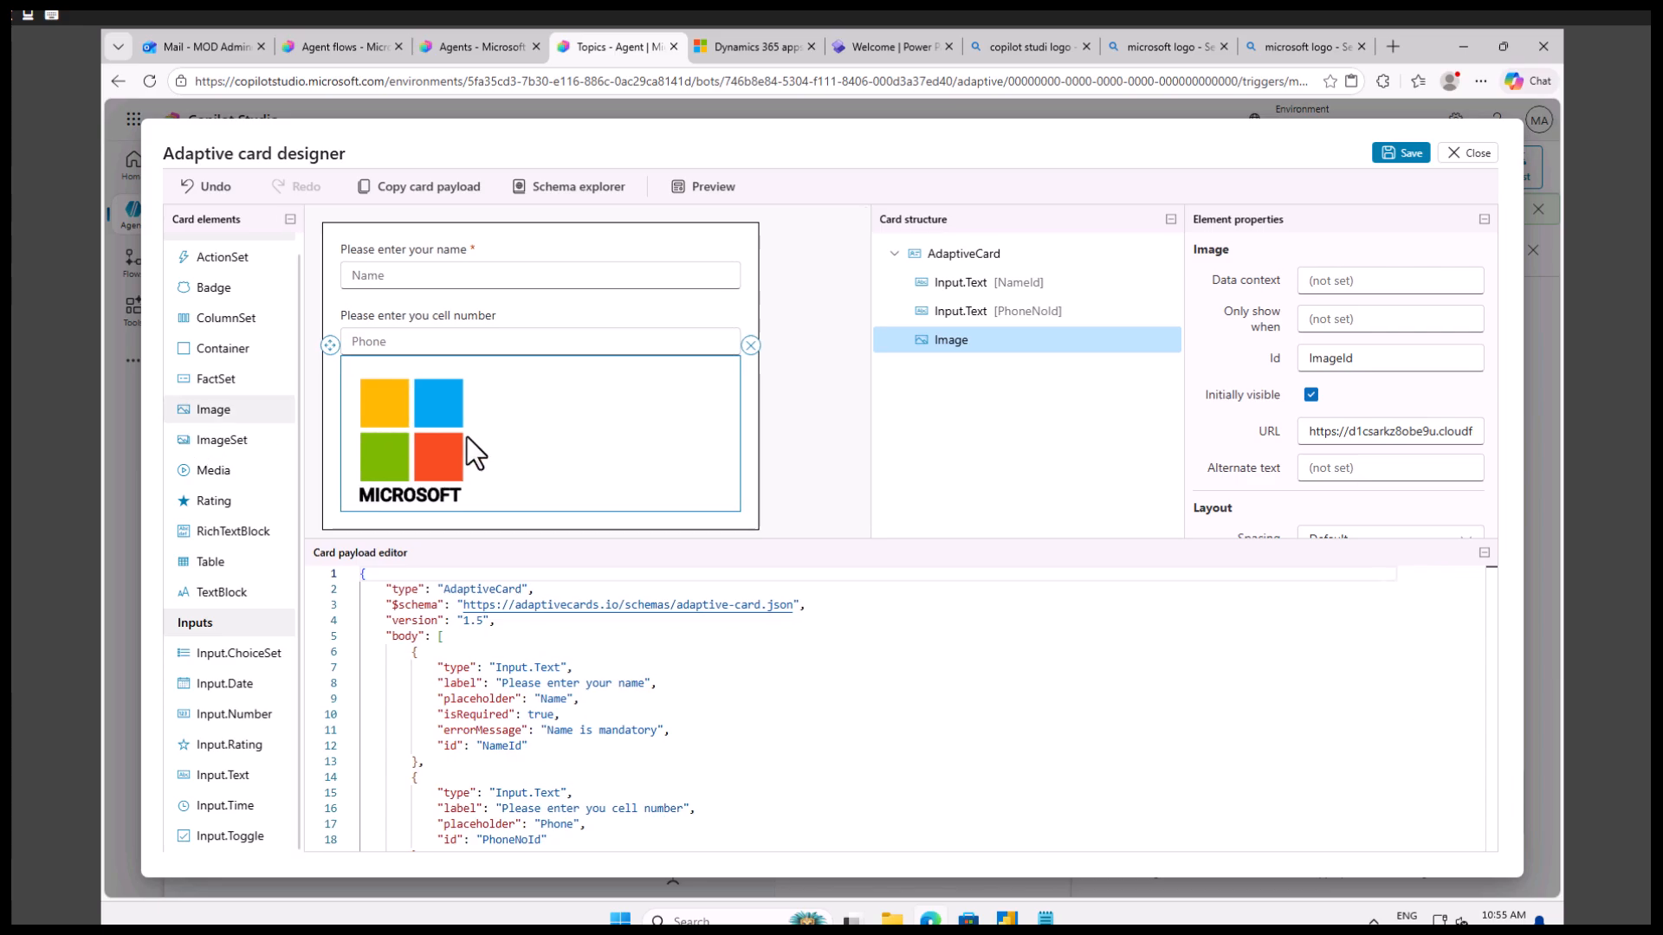
pyautogui.scroll(-2, 1288, 469)
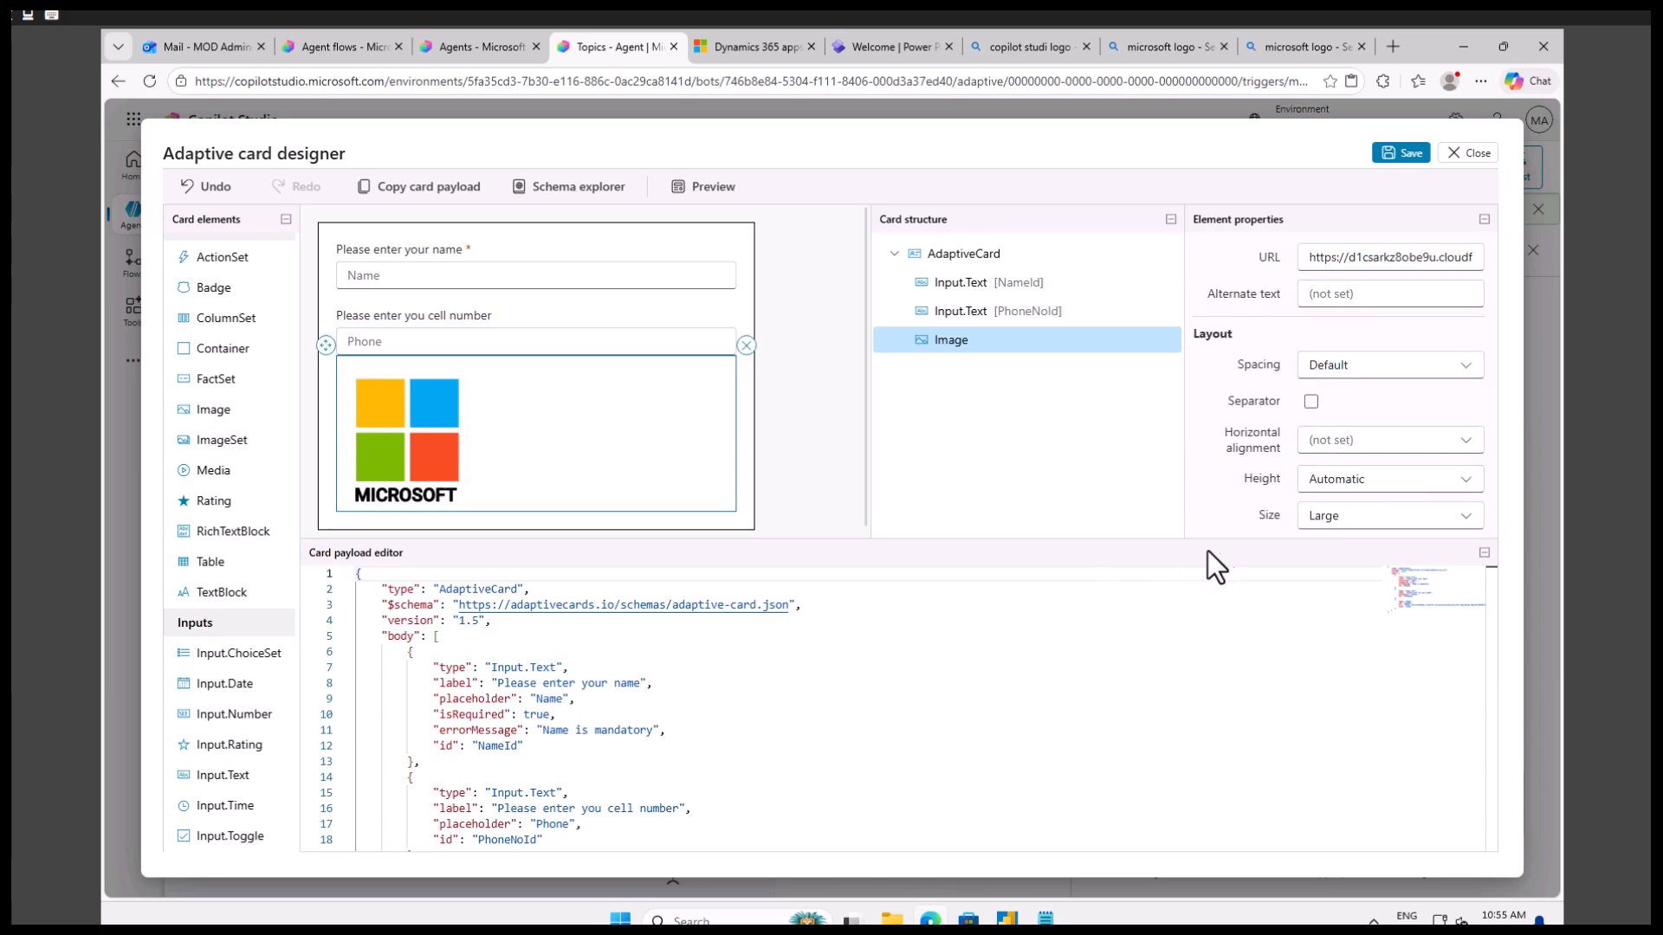
pyautogui.click(1359, 443)
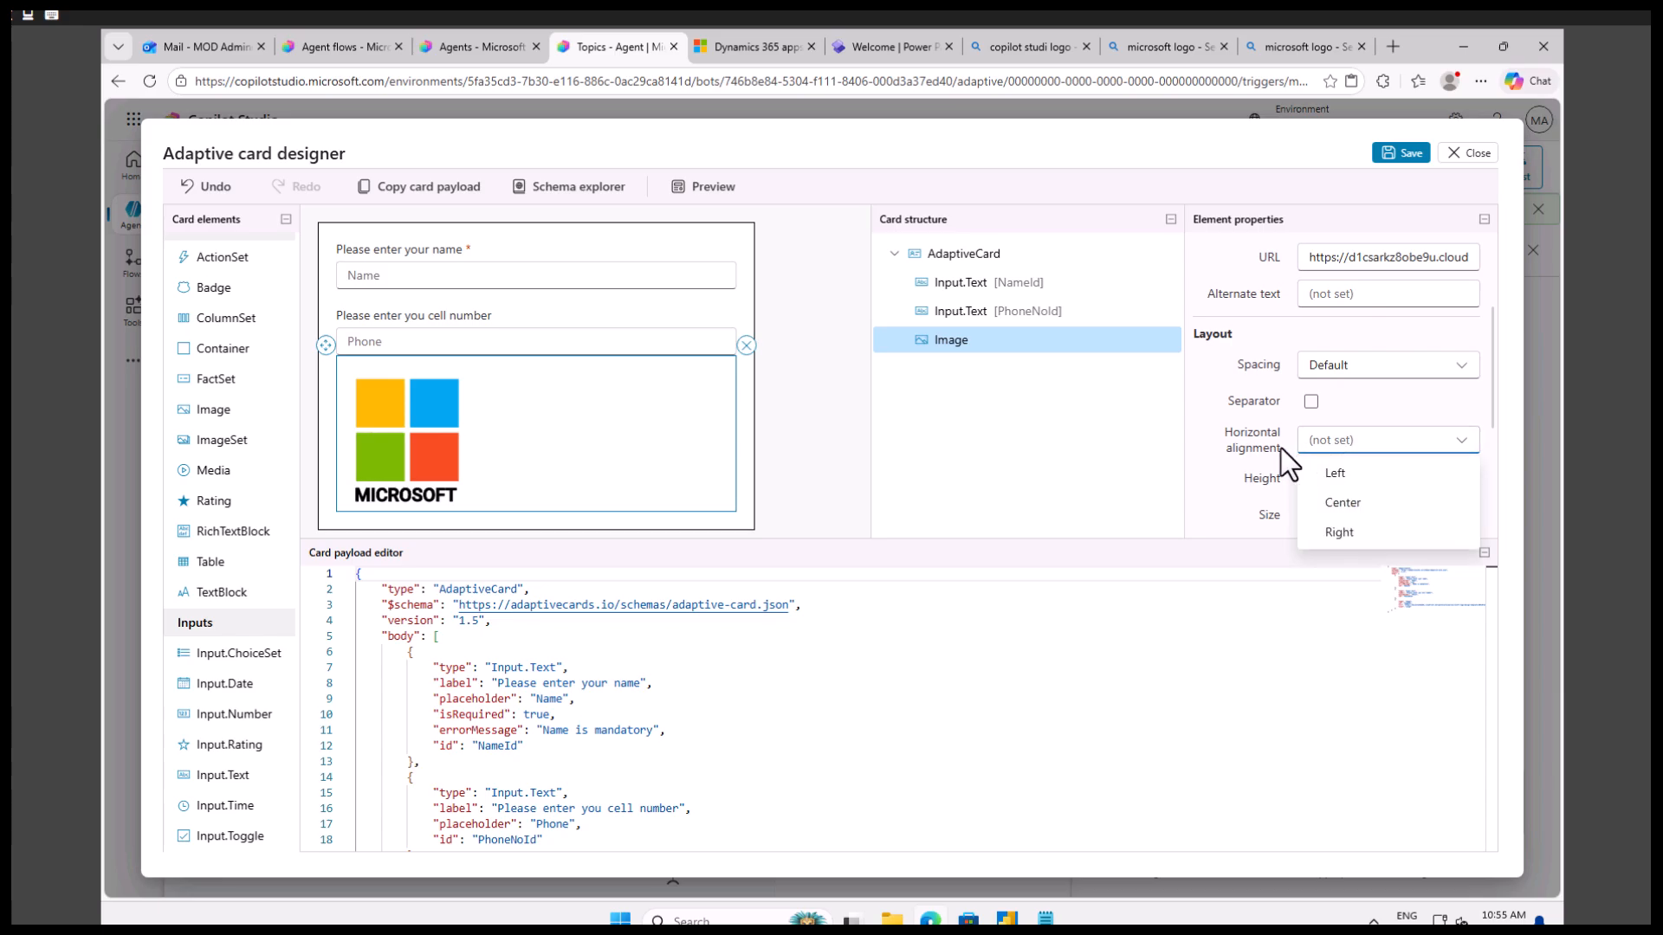
pyautogui.click(1348, 503)
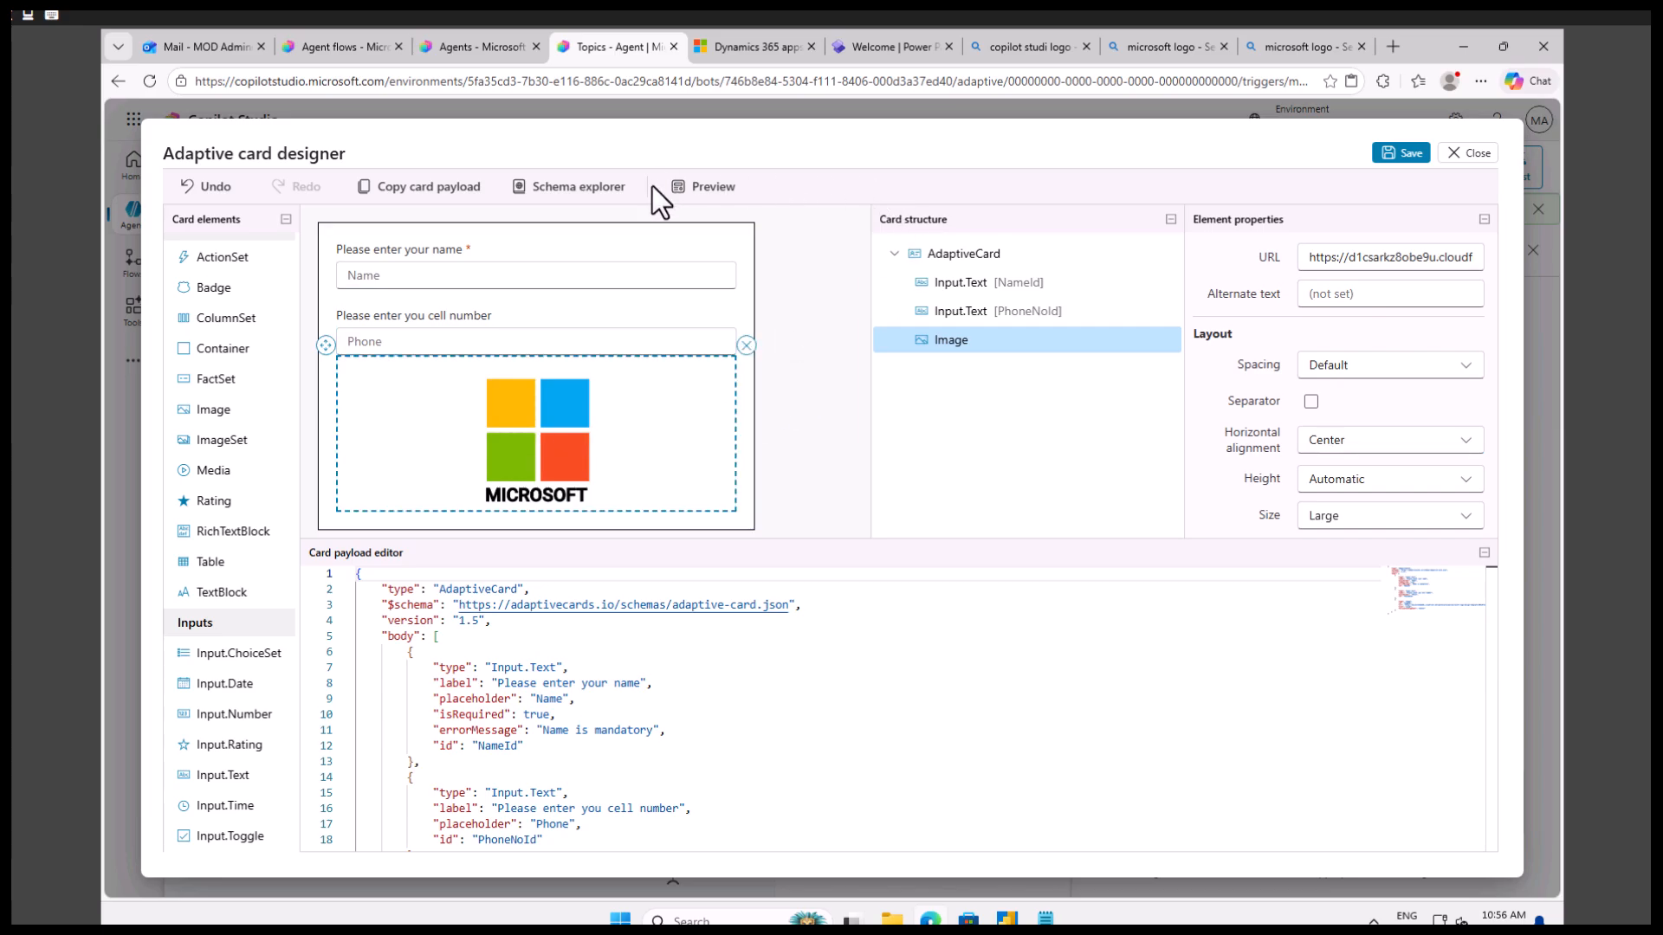
pyautogui.click(709, 189)
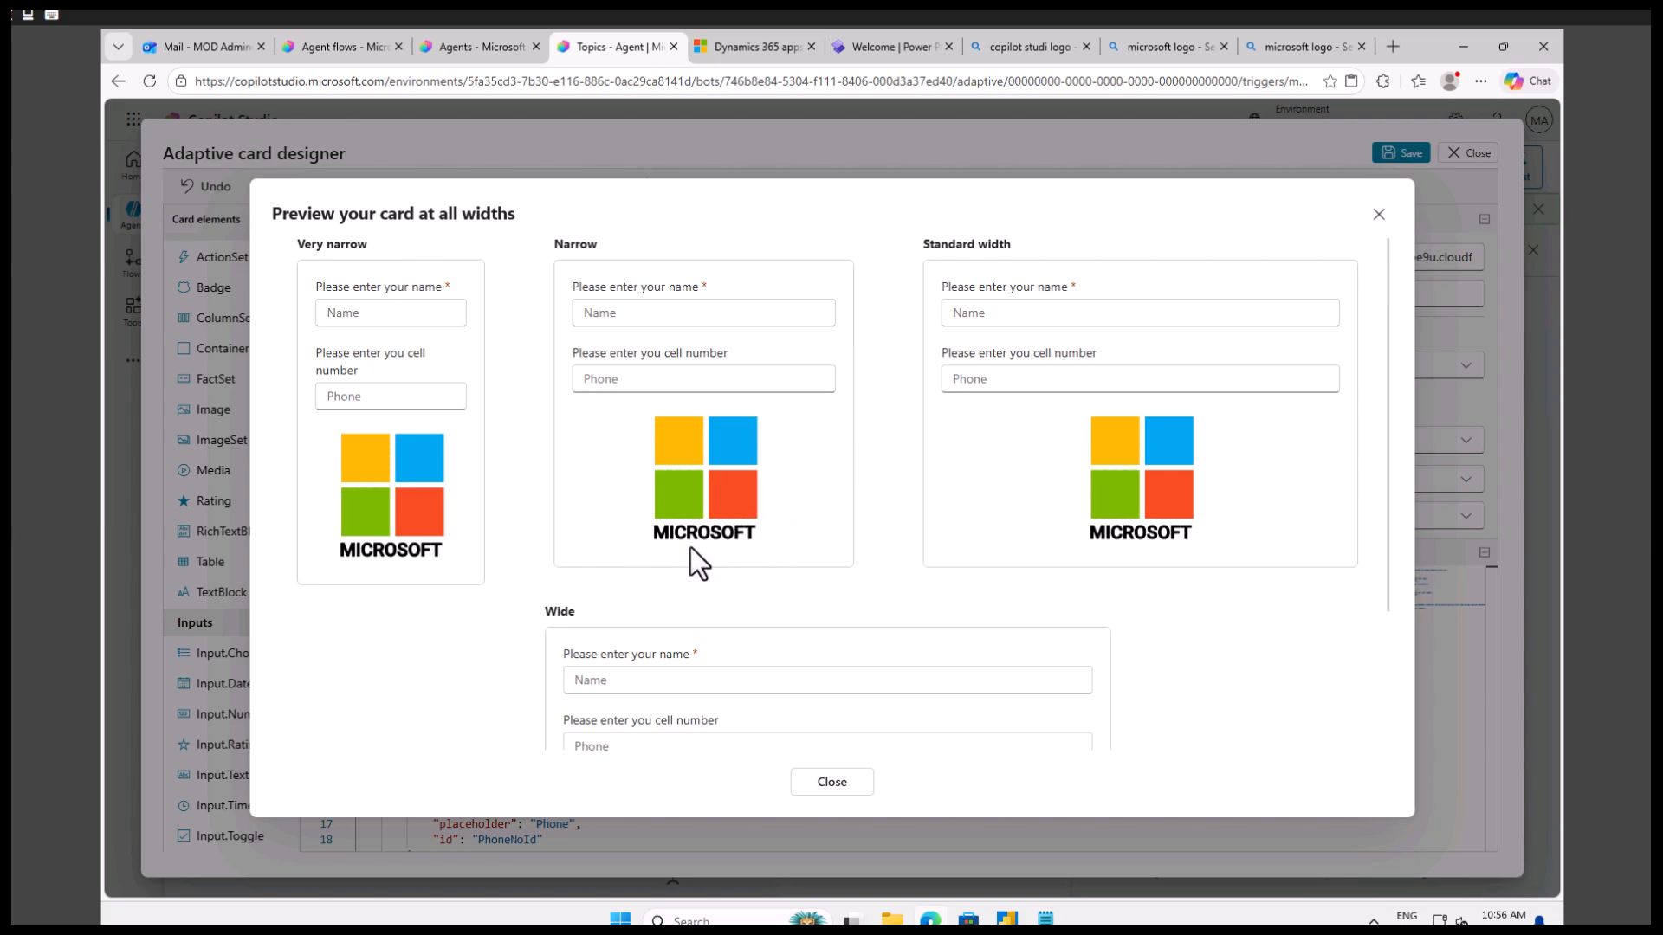
pyautogui.click(1381, 216)
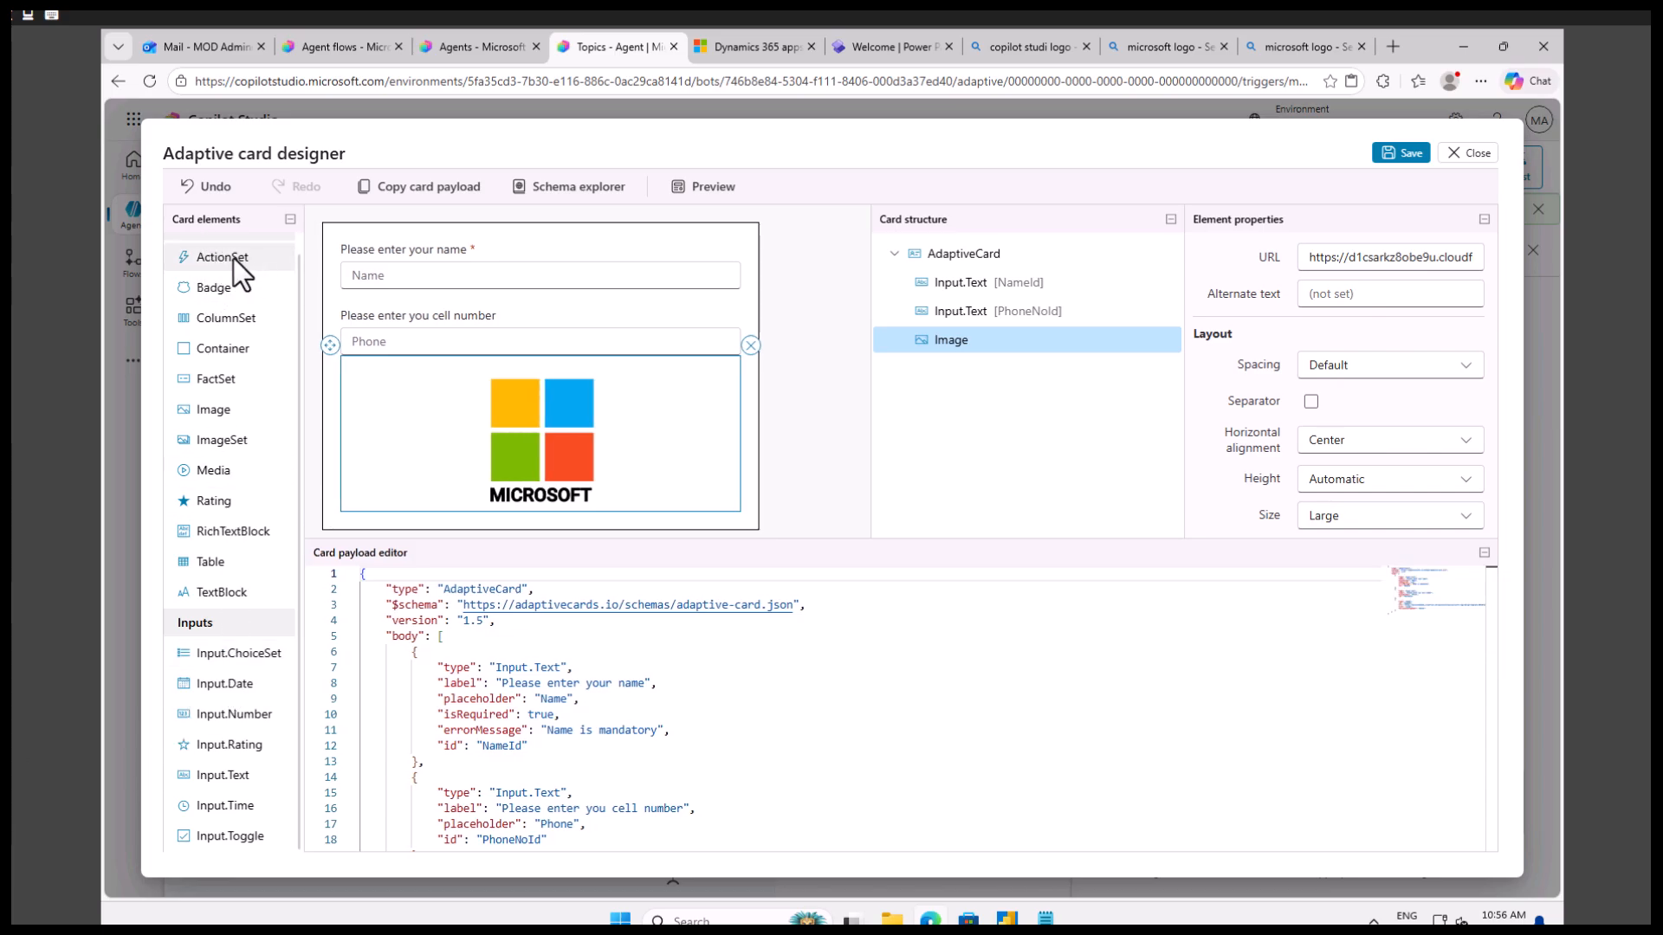
# Add an ActionSet element below the logo image and set its Id to "actionSetId".
pyautogui.moveTo(227, 265); pyautogui.dragTo(440, 523)
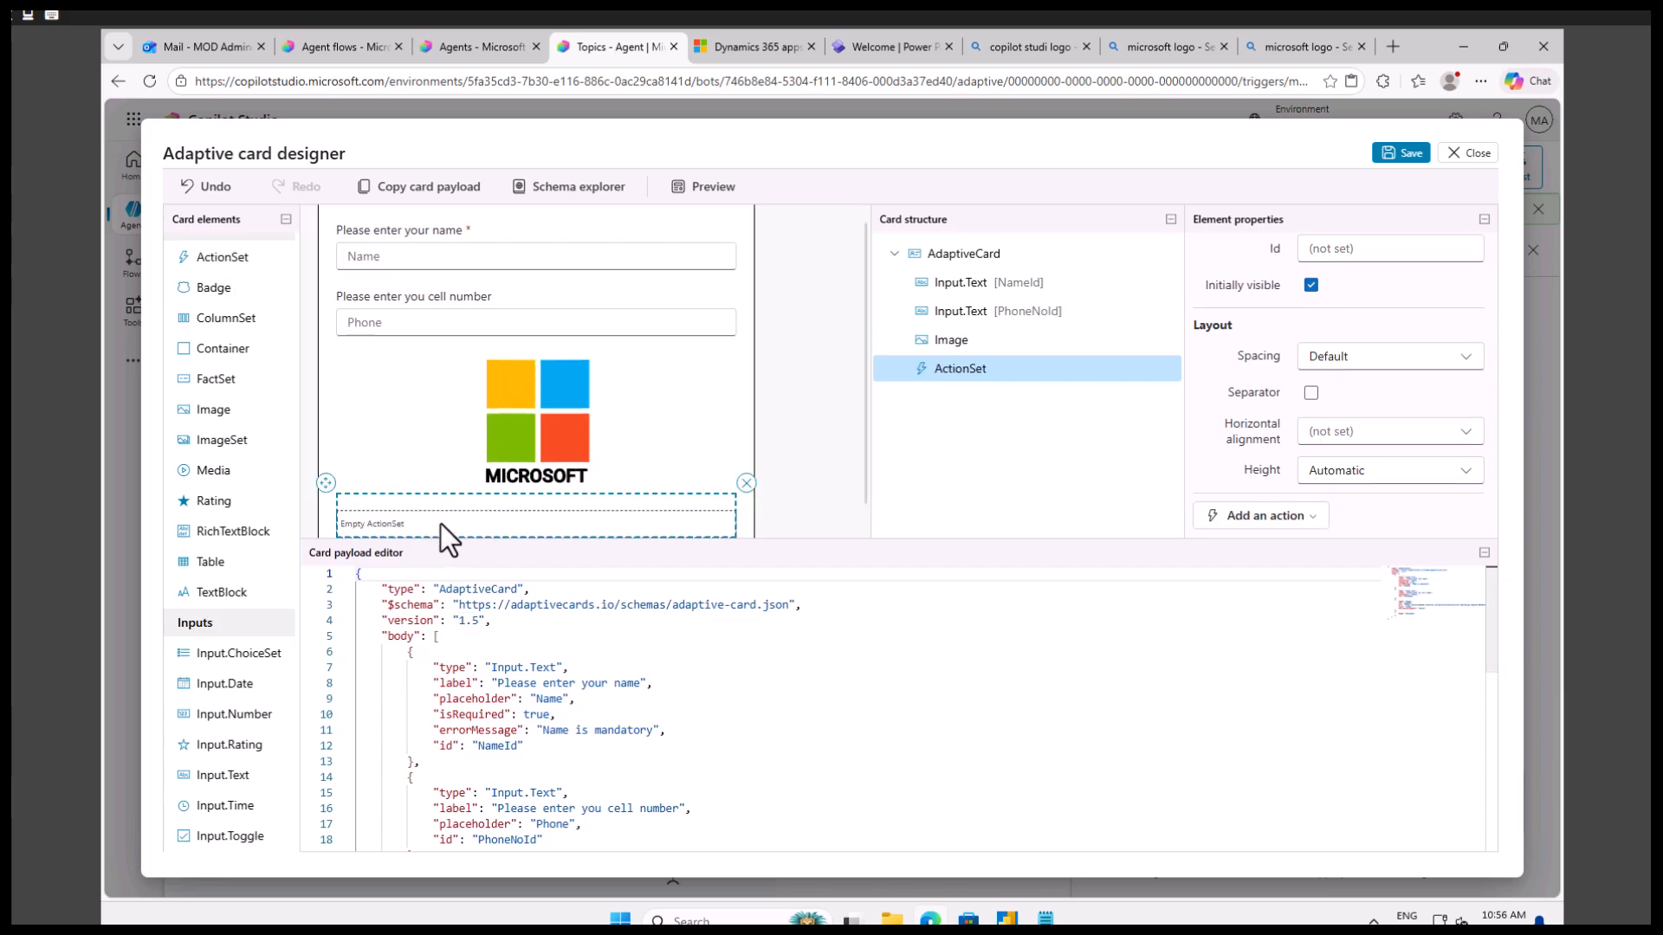
pyautogui.scroll(-1, 596, 460)
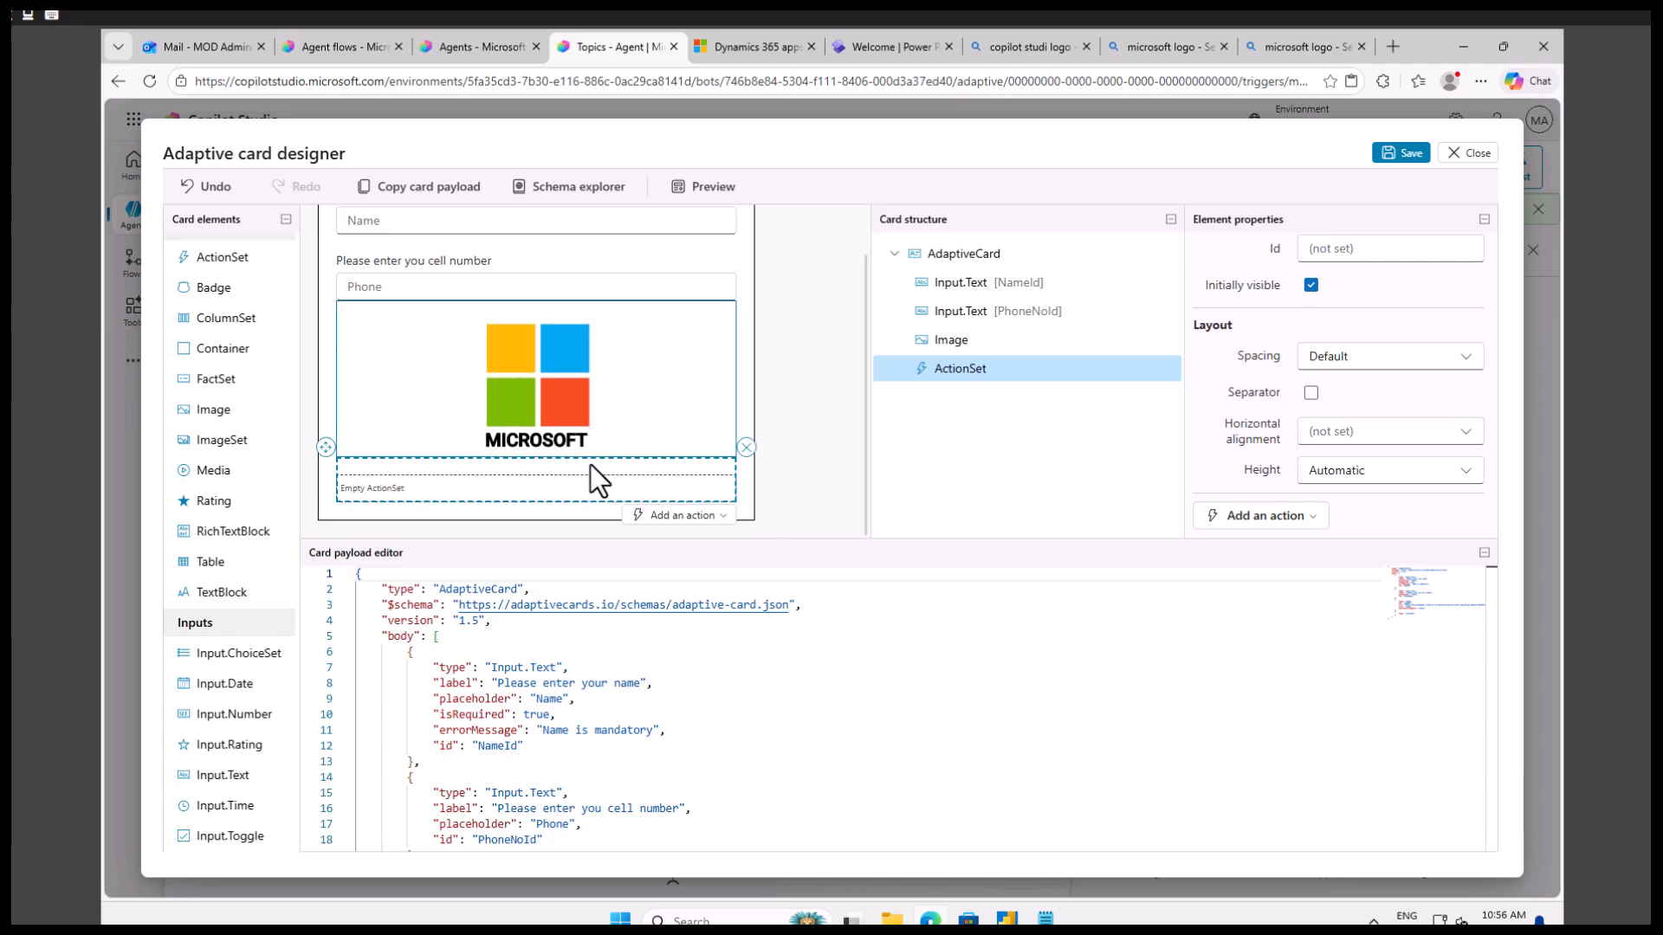
pyautogui.click(1346, 253)
pyautogui.scroll(2, 1354, 260)
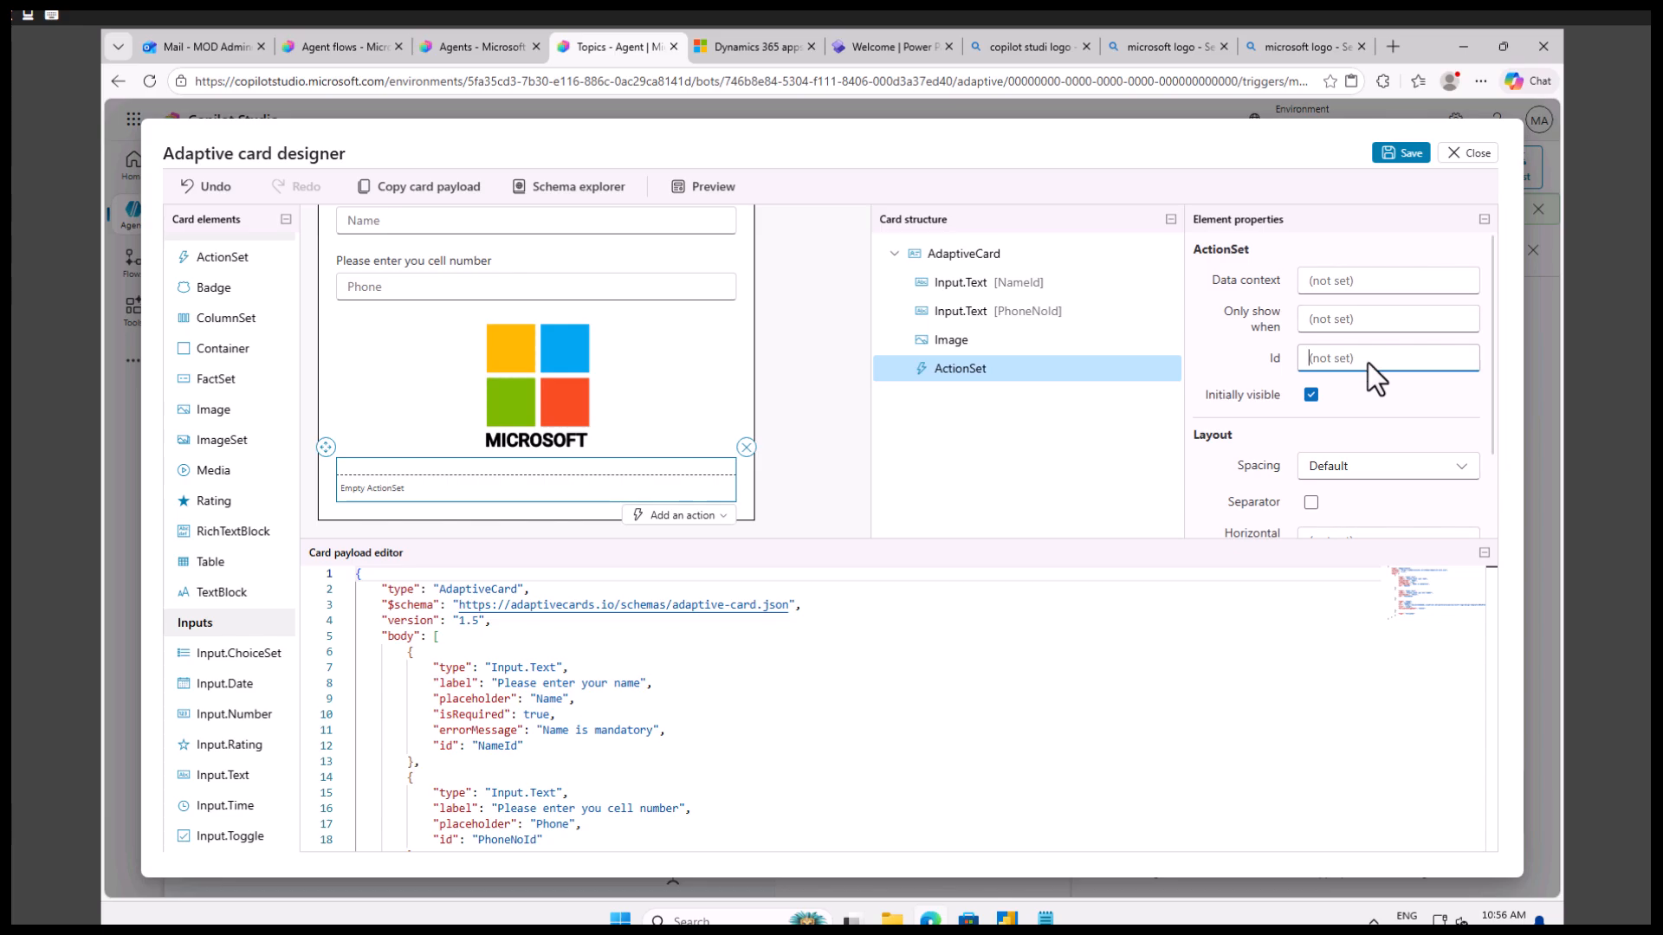
pyautogui.write('actionS')
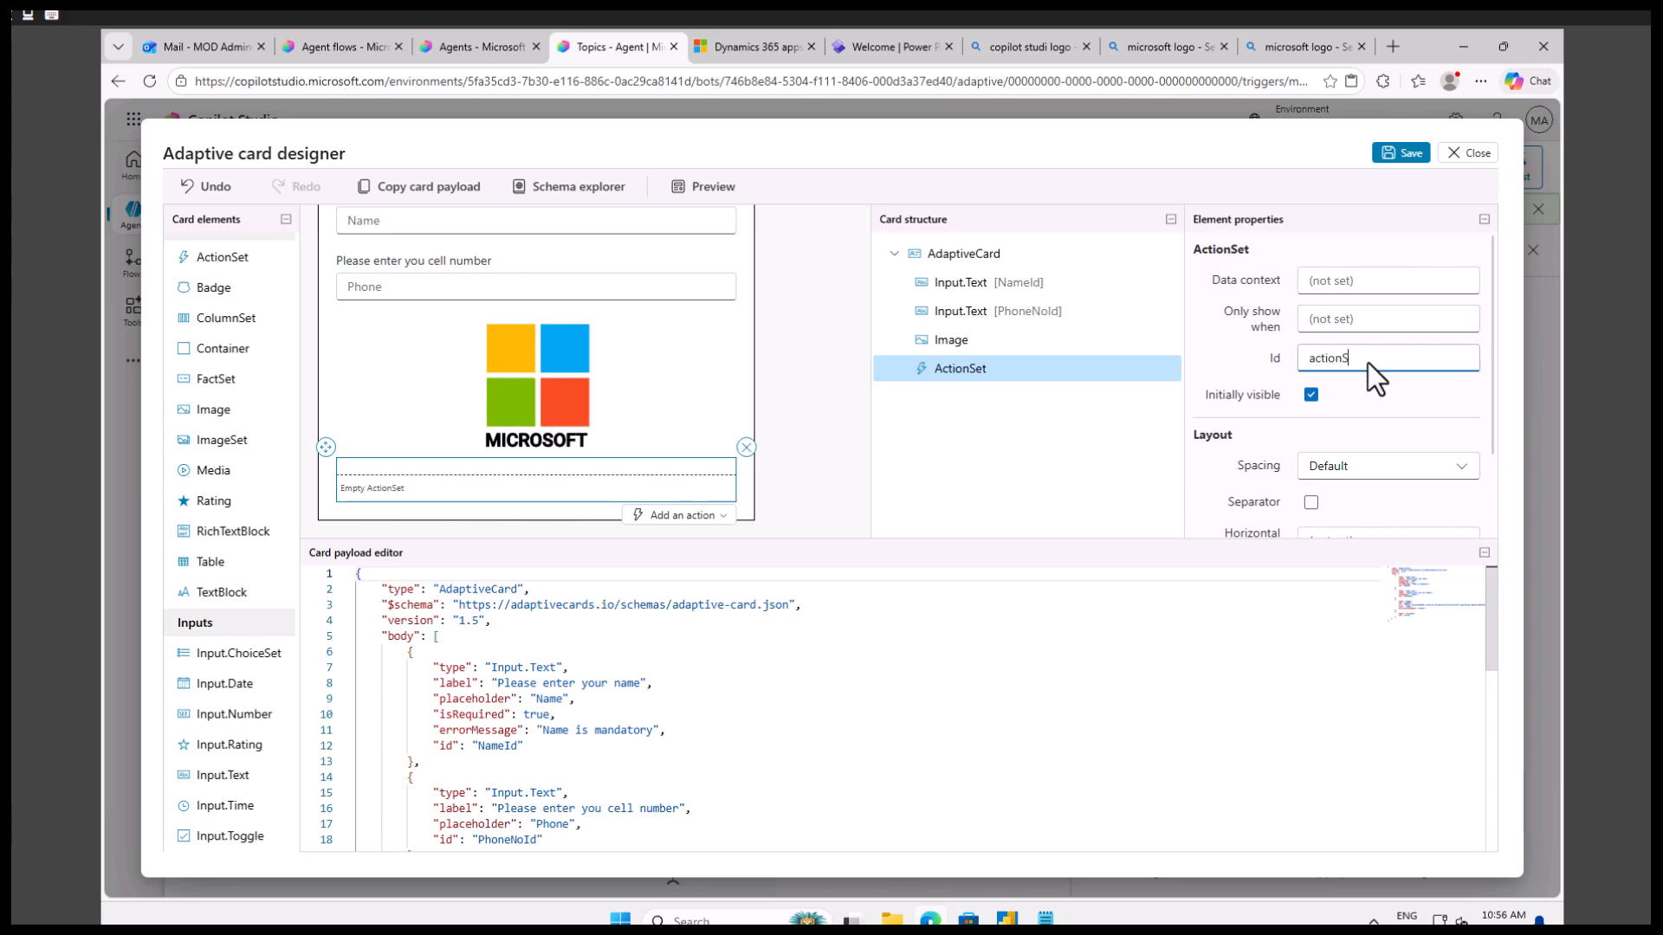
pyautogui.write('etId')
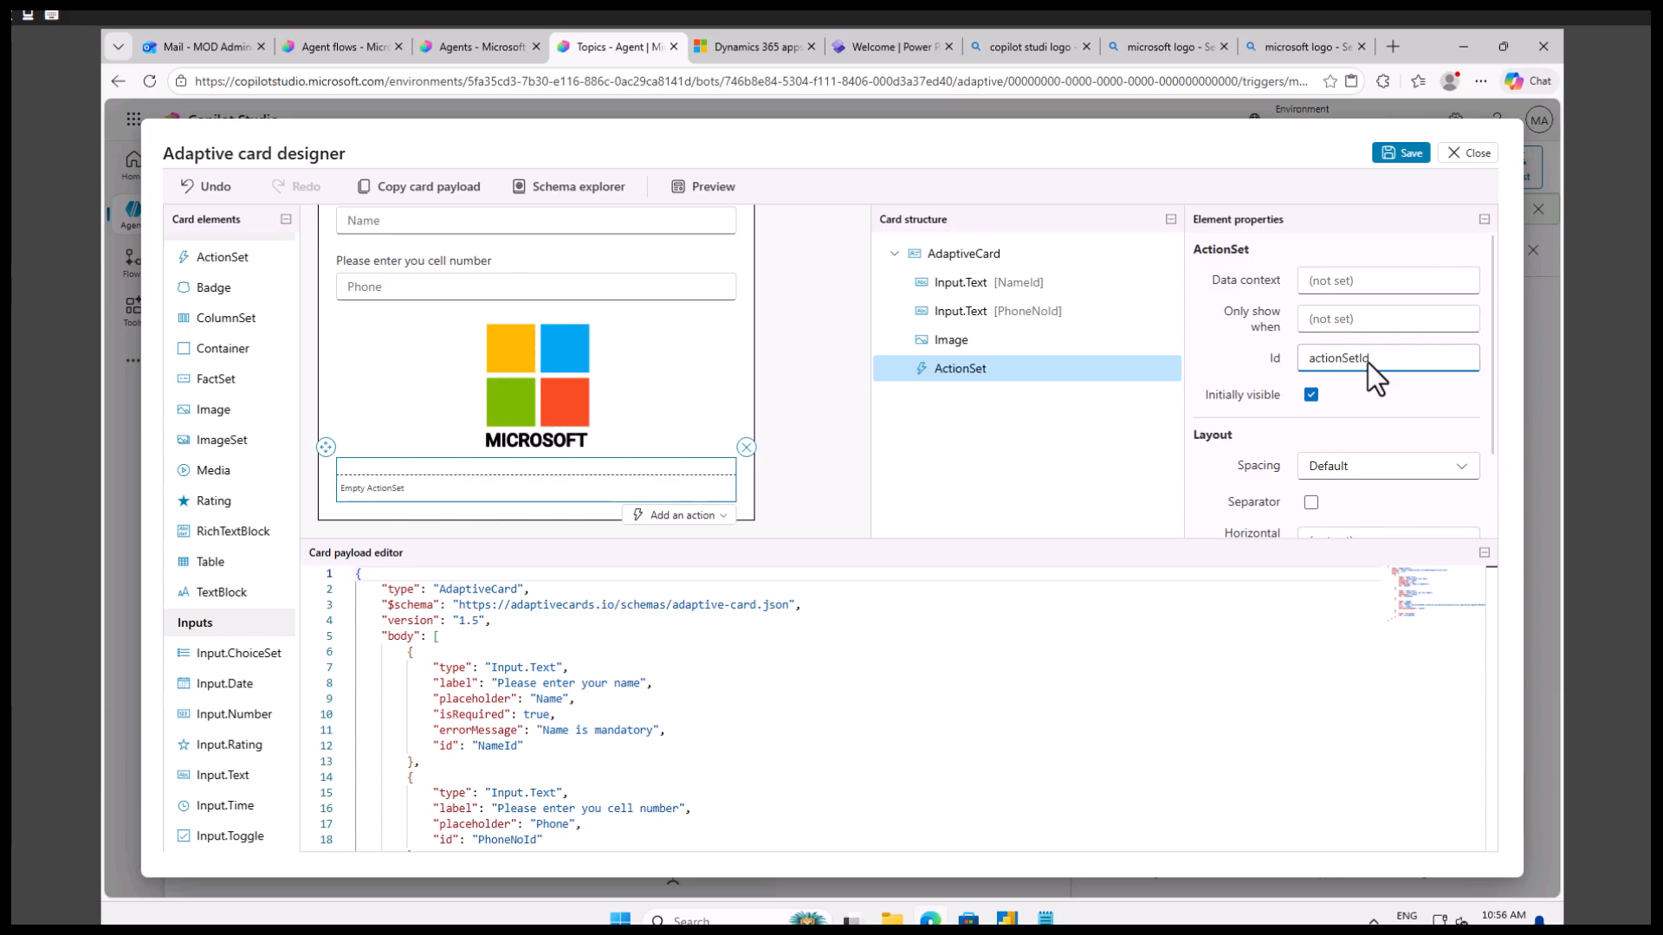
# Add an Action.Submit action to the empty ActionSet below the logo image.
pyautogui.click(600, 470)
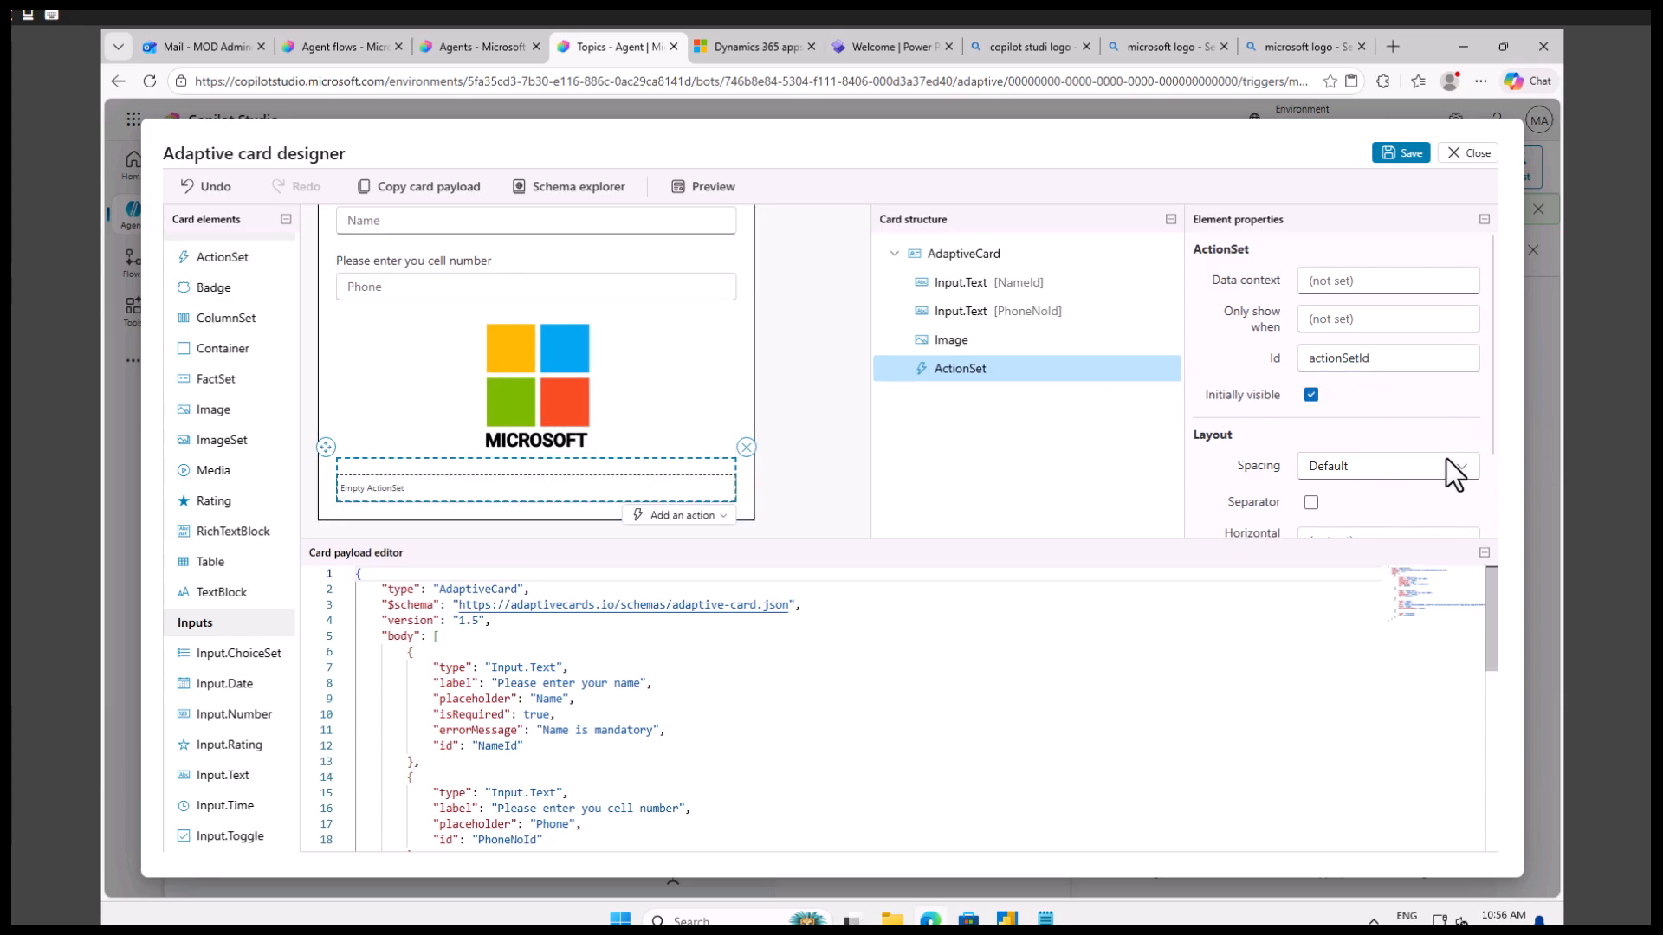
pyautogui.scroll(-2, 1447, 459)
pyautogui.click(1303, 512)
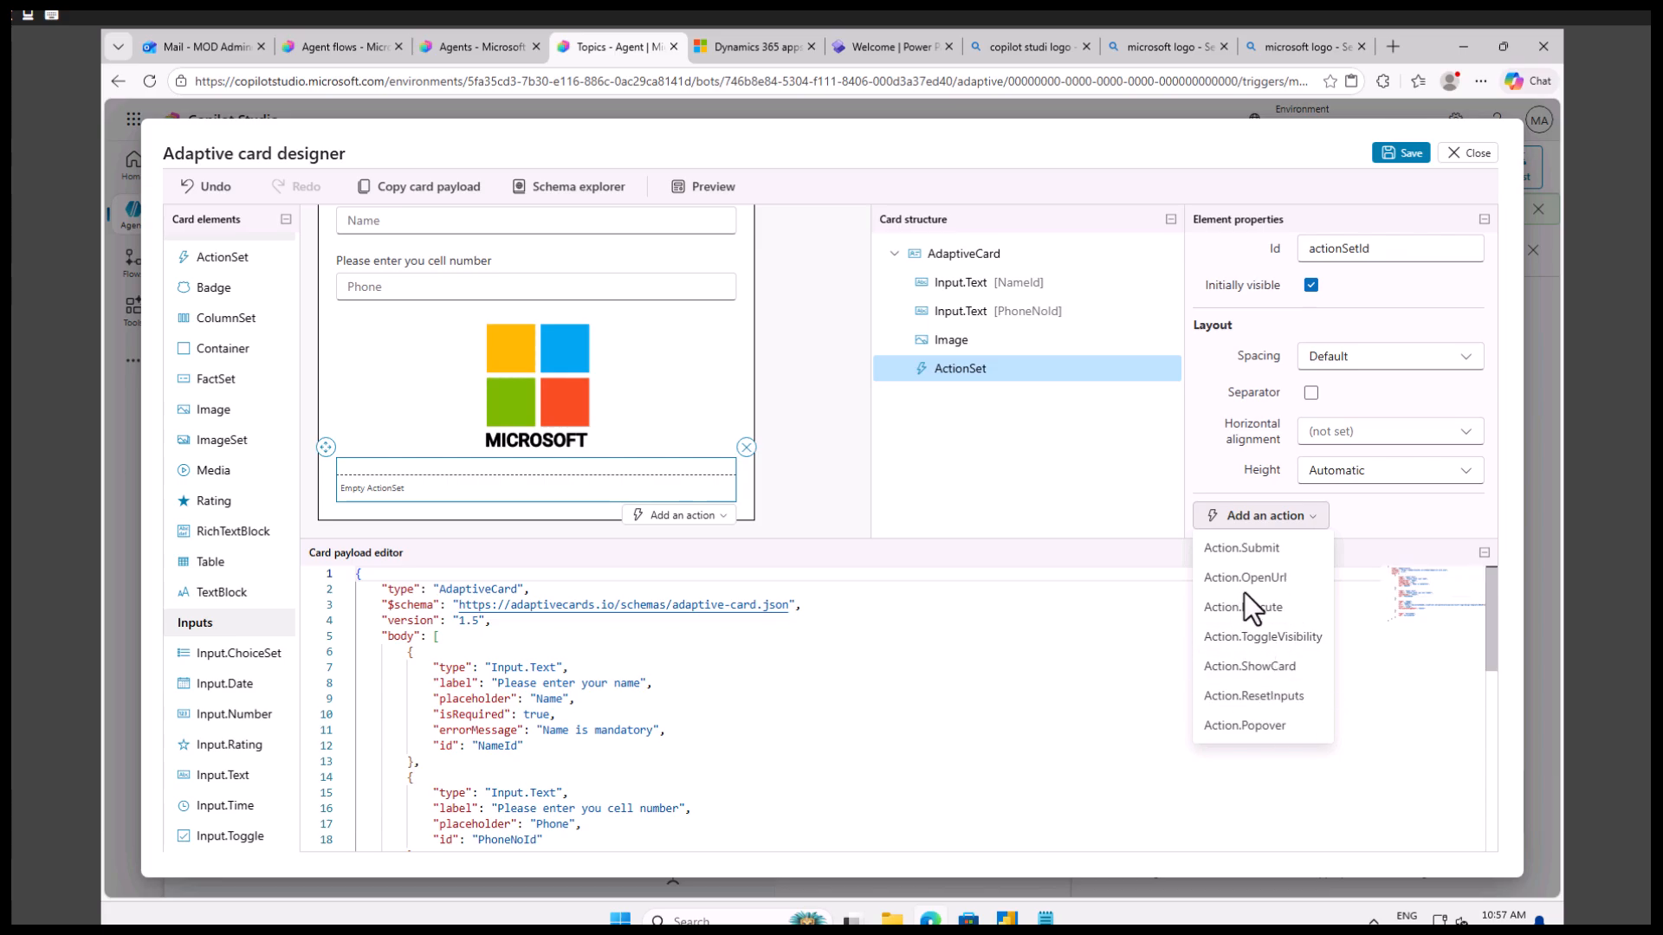
pyautogui.click(1245, 548)
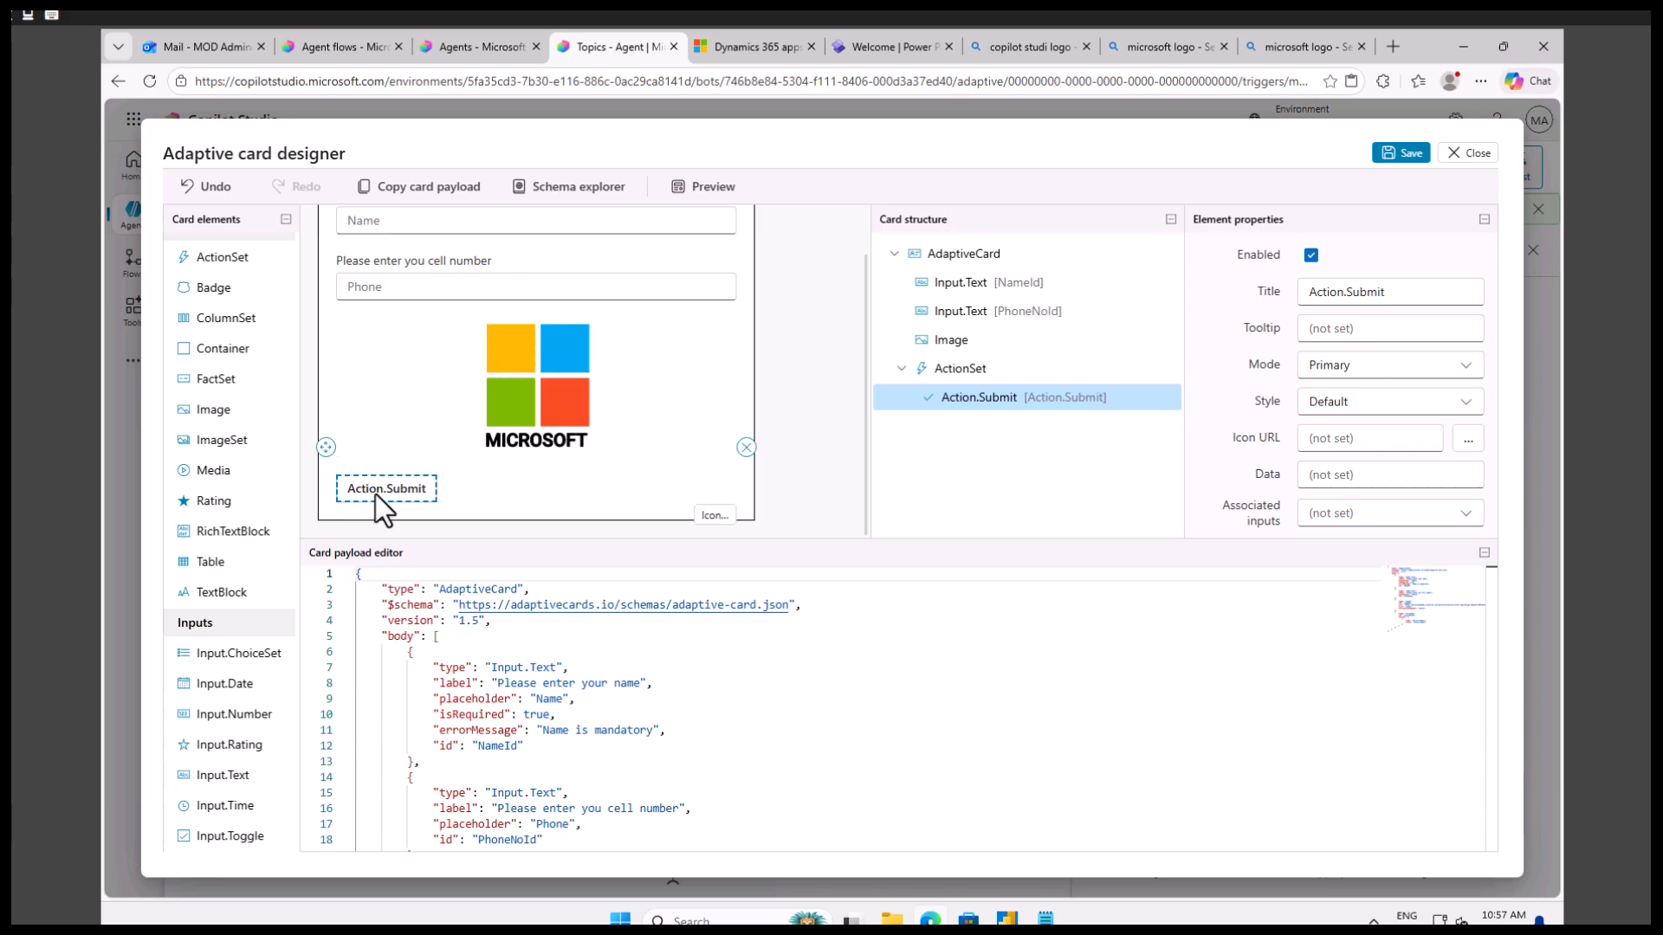
# Change the submit action's title to "Submit".
pyautogui.click(1403, 298)
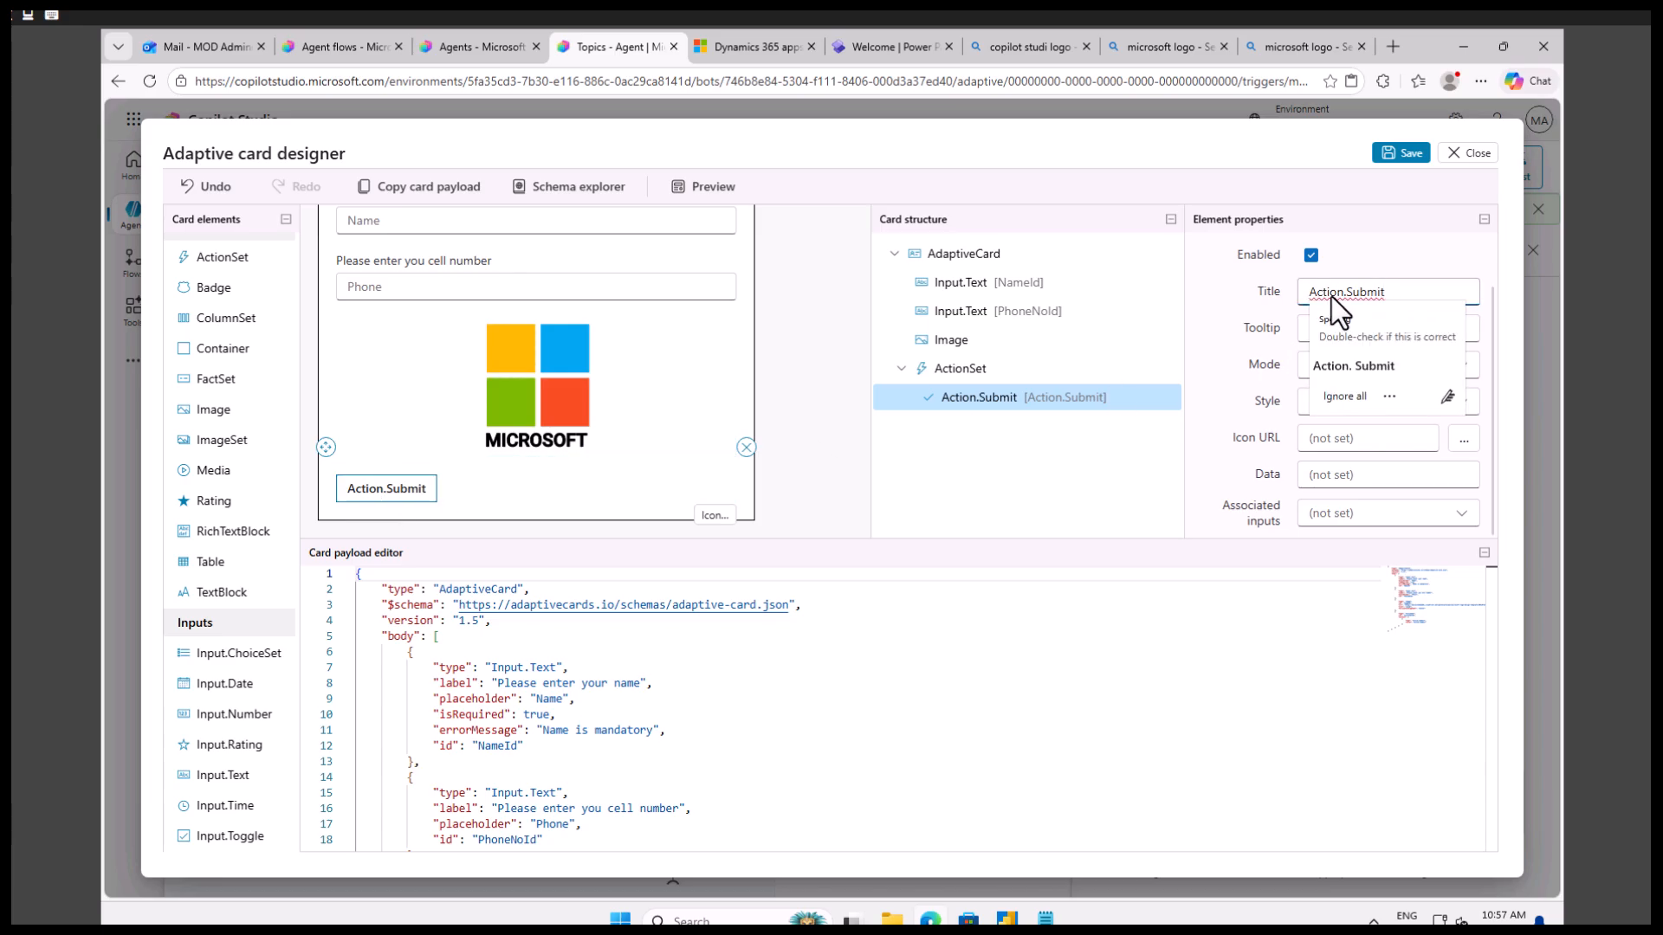
pyautogui.moveTo(1346, 293); pyautogui.dragTo(1301, 296)
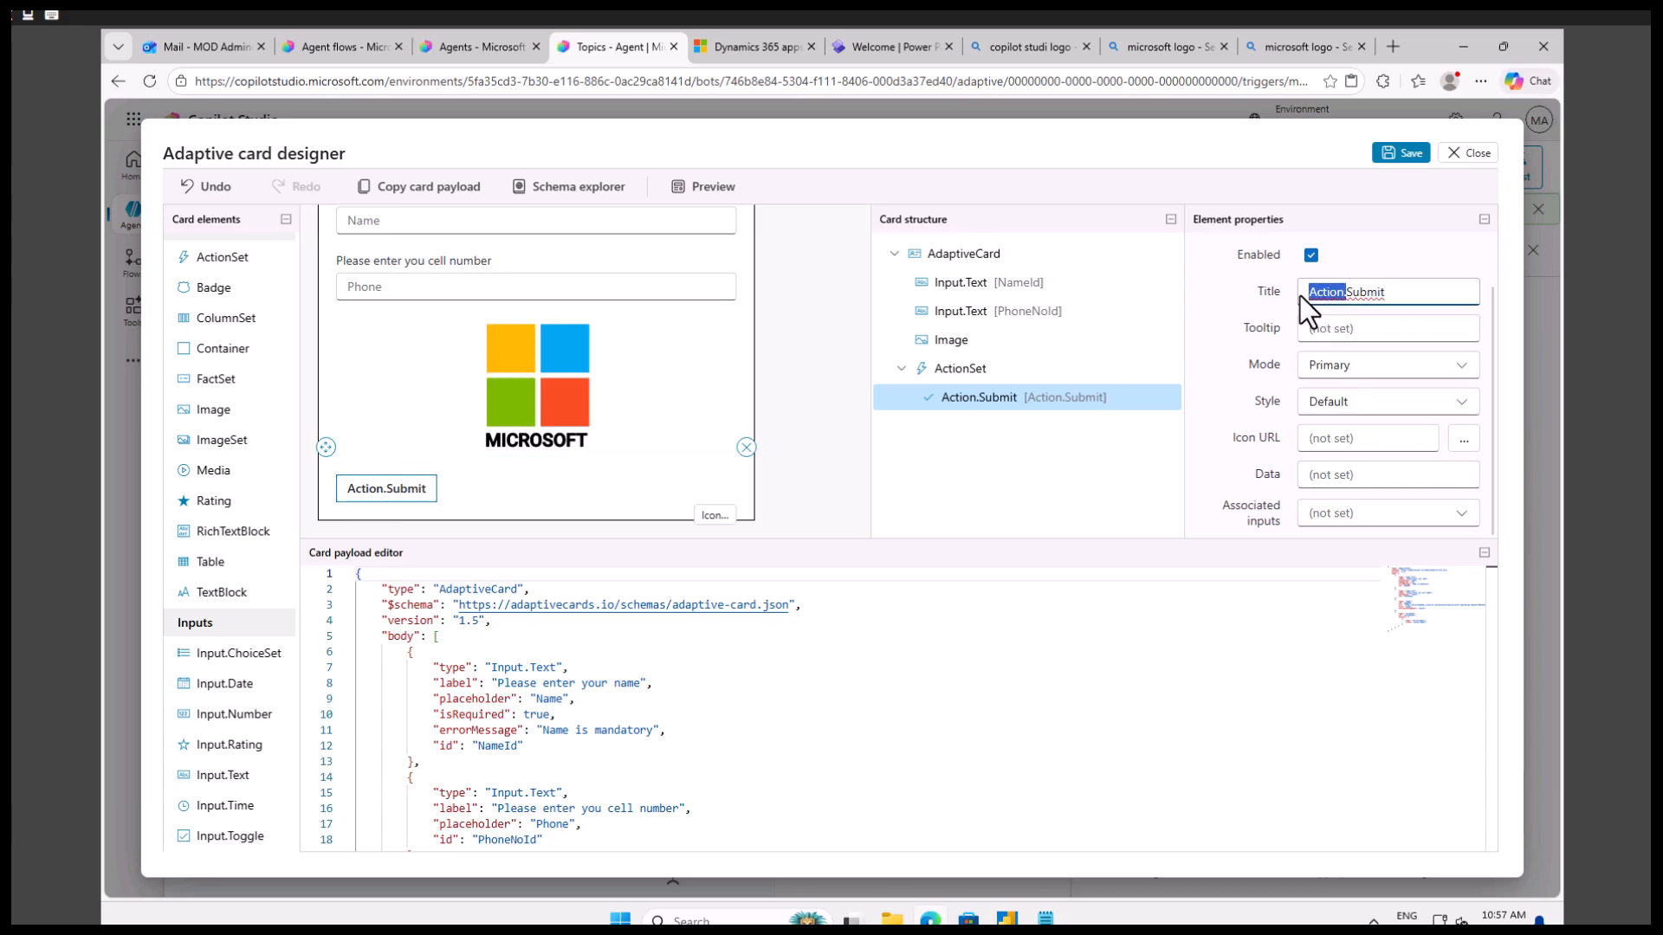
pyautogui.press('BackSpace')
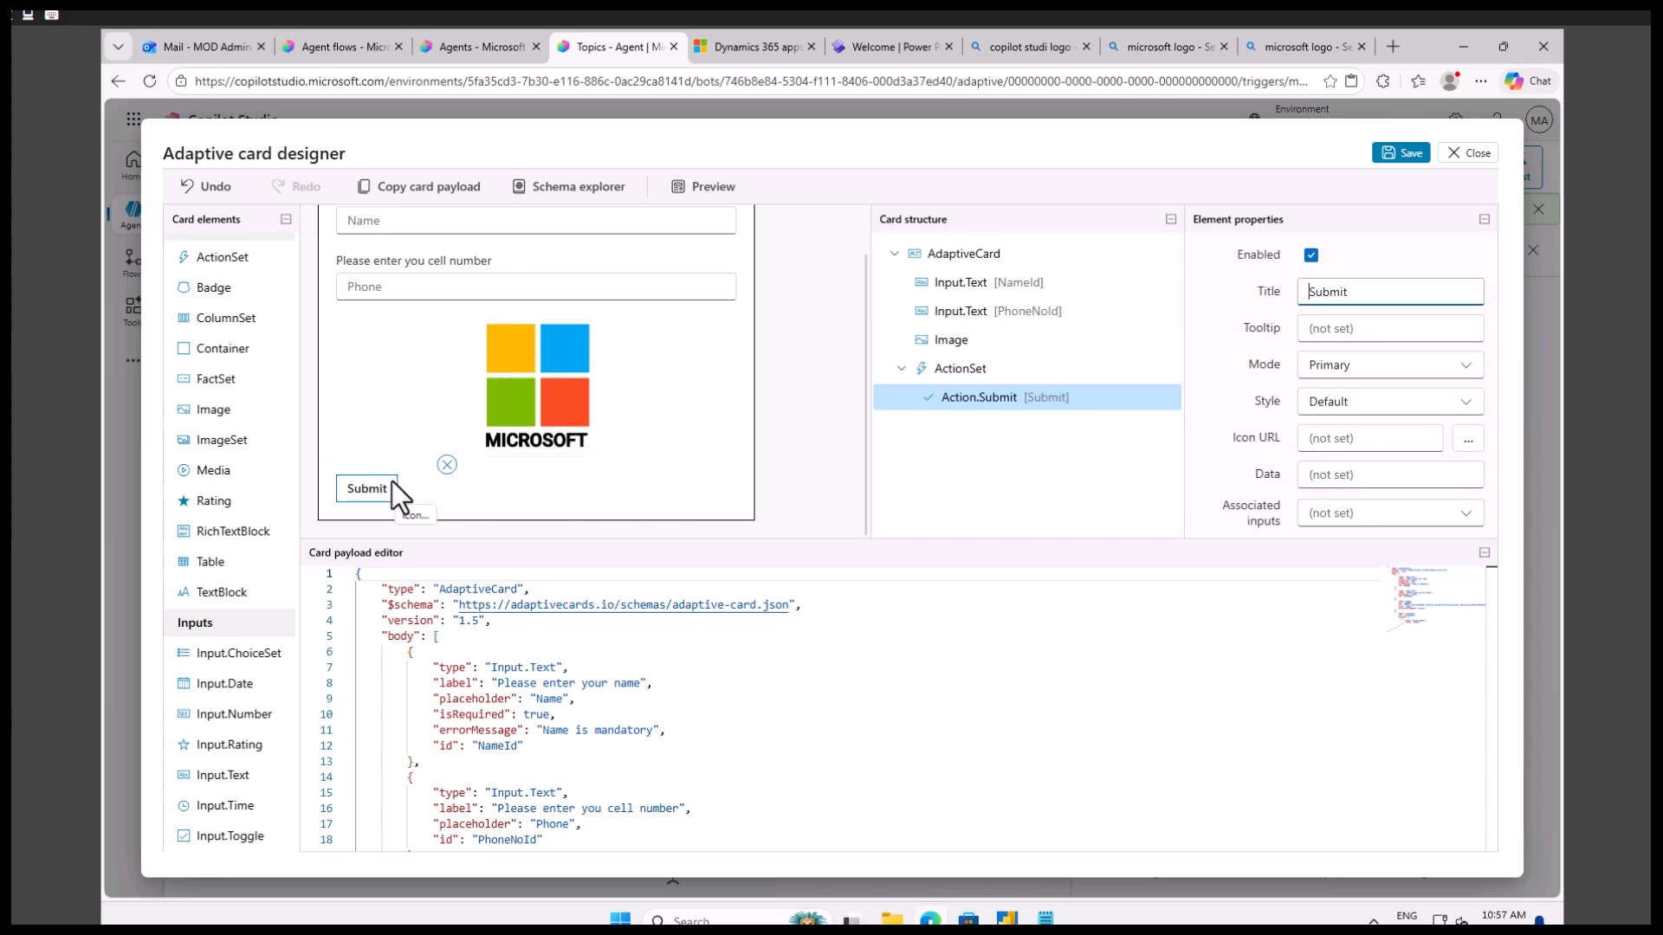
pyautogui.click(1256, 450)
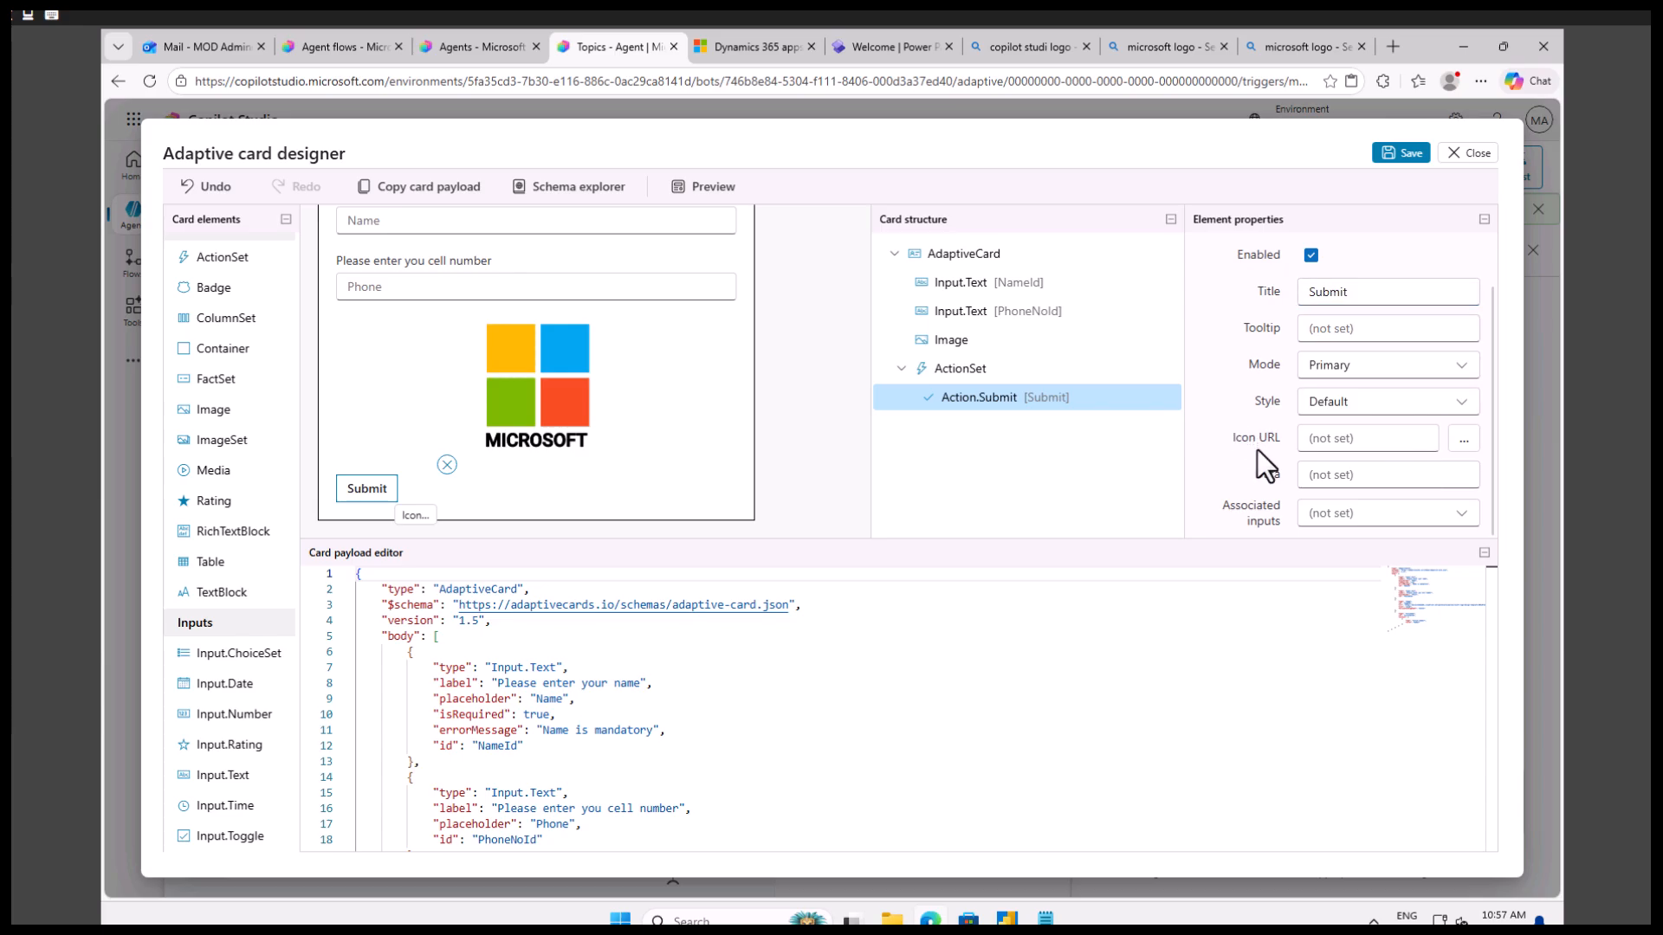
# Set the Id of the submit action to "SubmitId".
pyautogui.scroll(1, 1258, 450)
pyautogui.click(1341, 282)
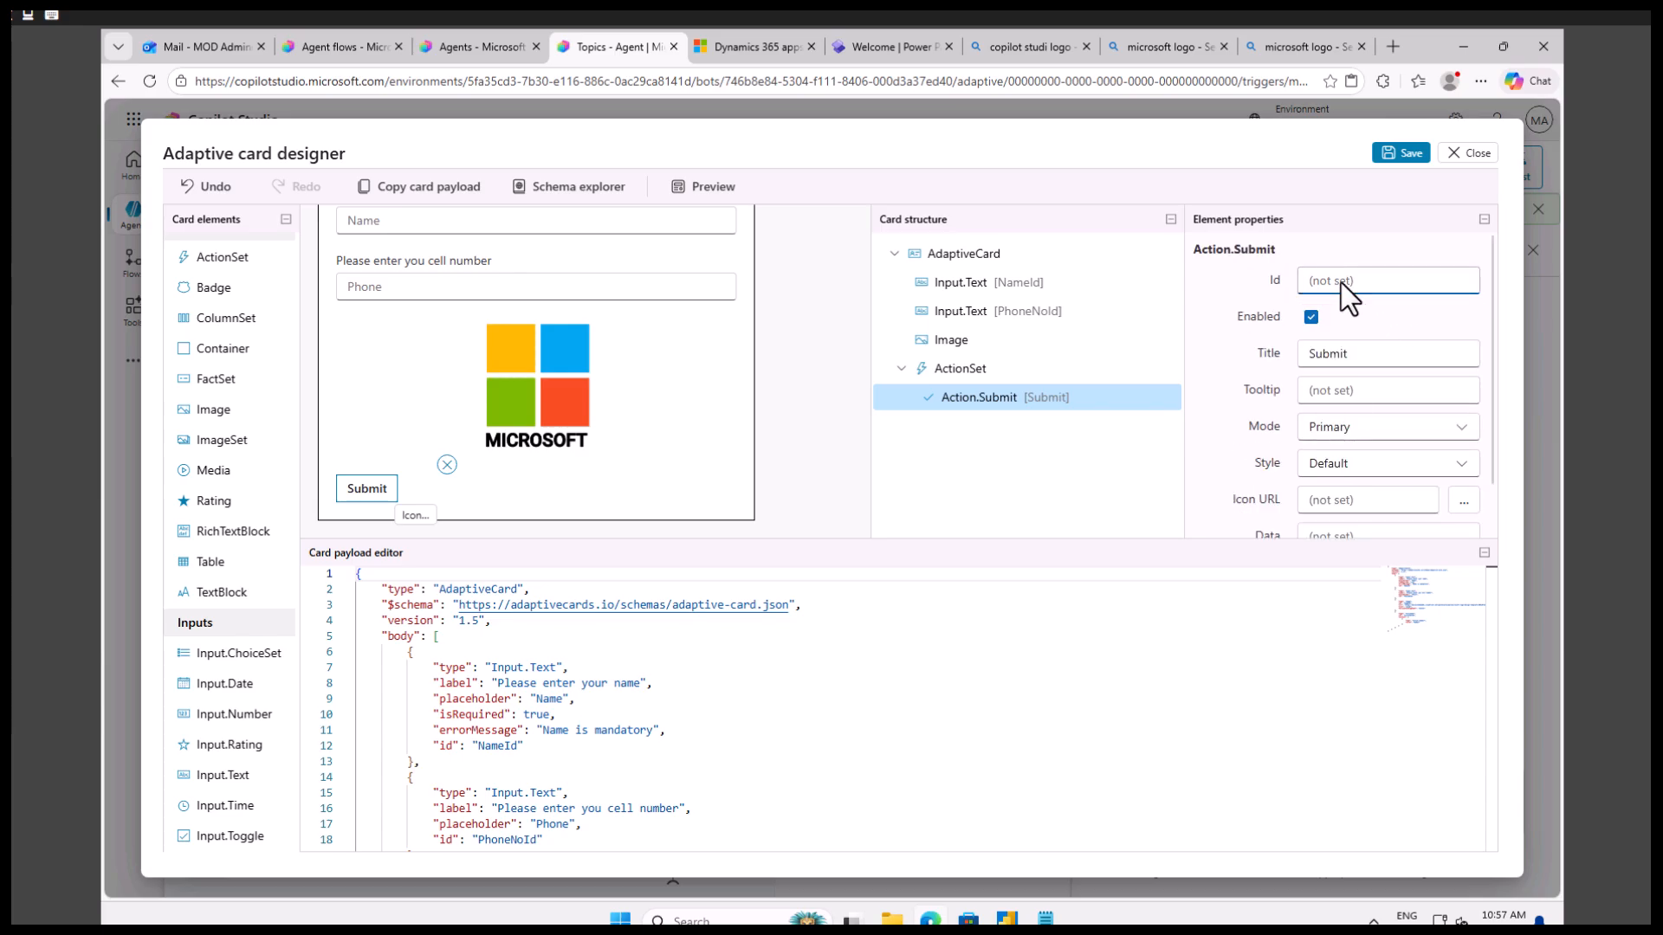
pyautogui.write('SBu')
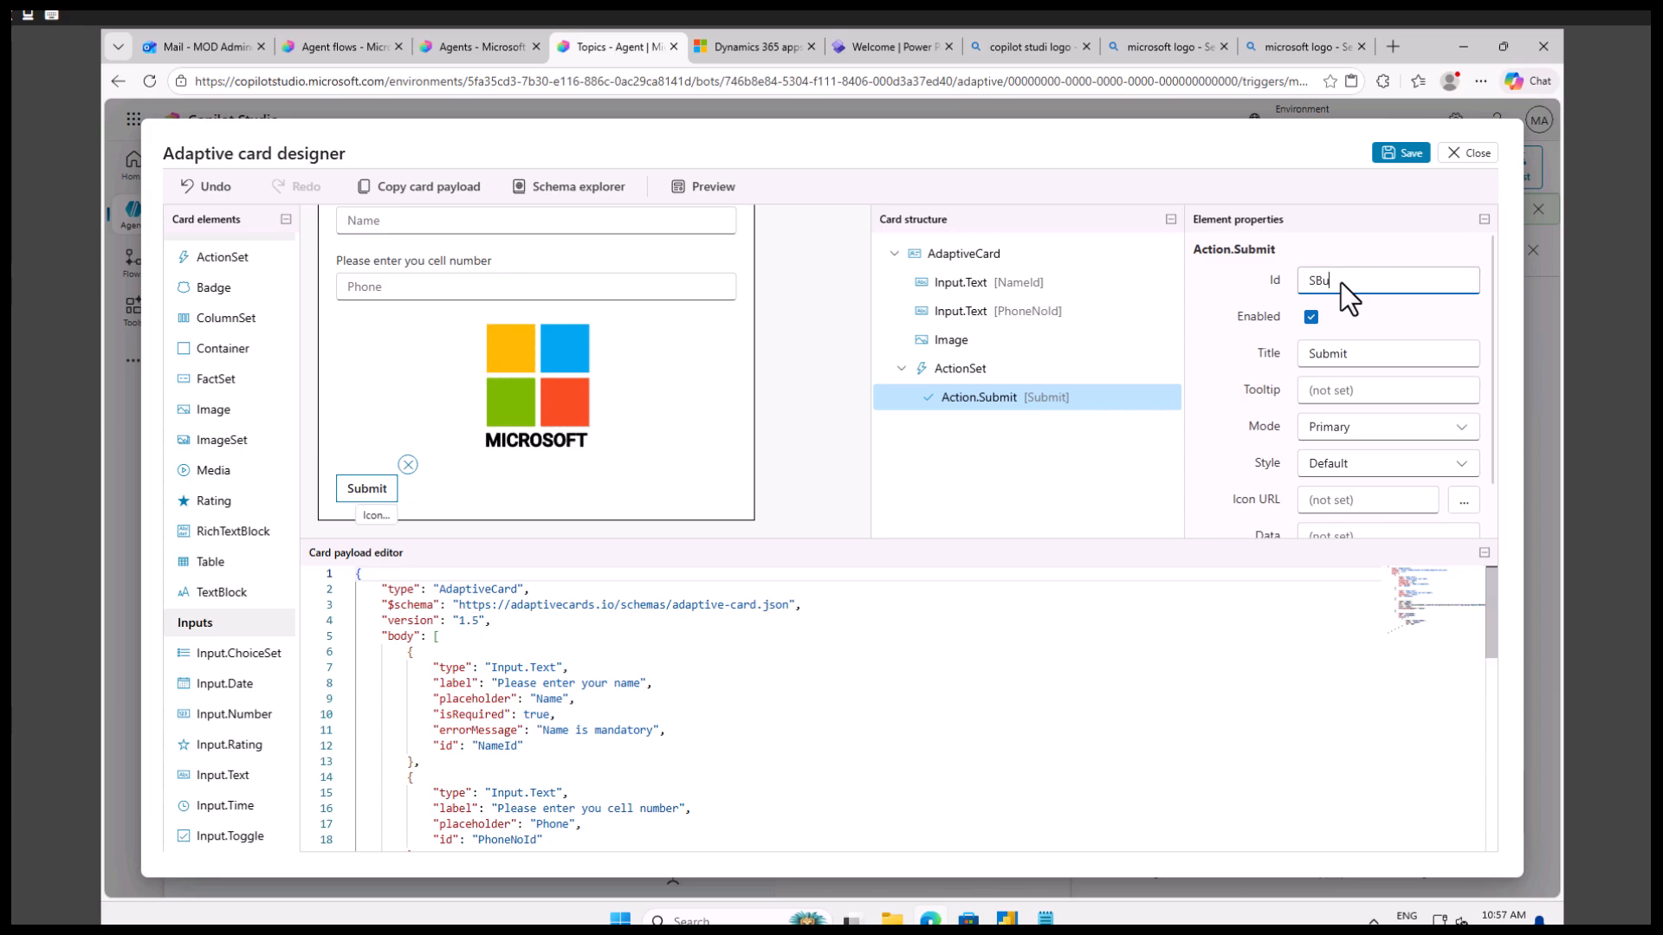
pyautogui.press('BackSpace')
pyautogui.press('BackSpace')
pyautogui.write('ubmitId')
pyautogui.click(1255, 416)
# Try the Destructive style on the submit action, and set its style to Positive.
pyautogui.scroll(-1, 1386, 445)
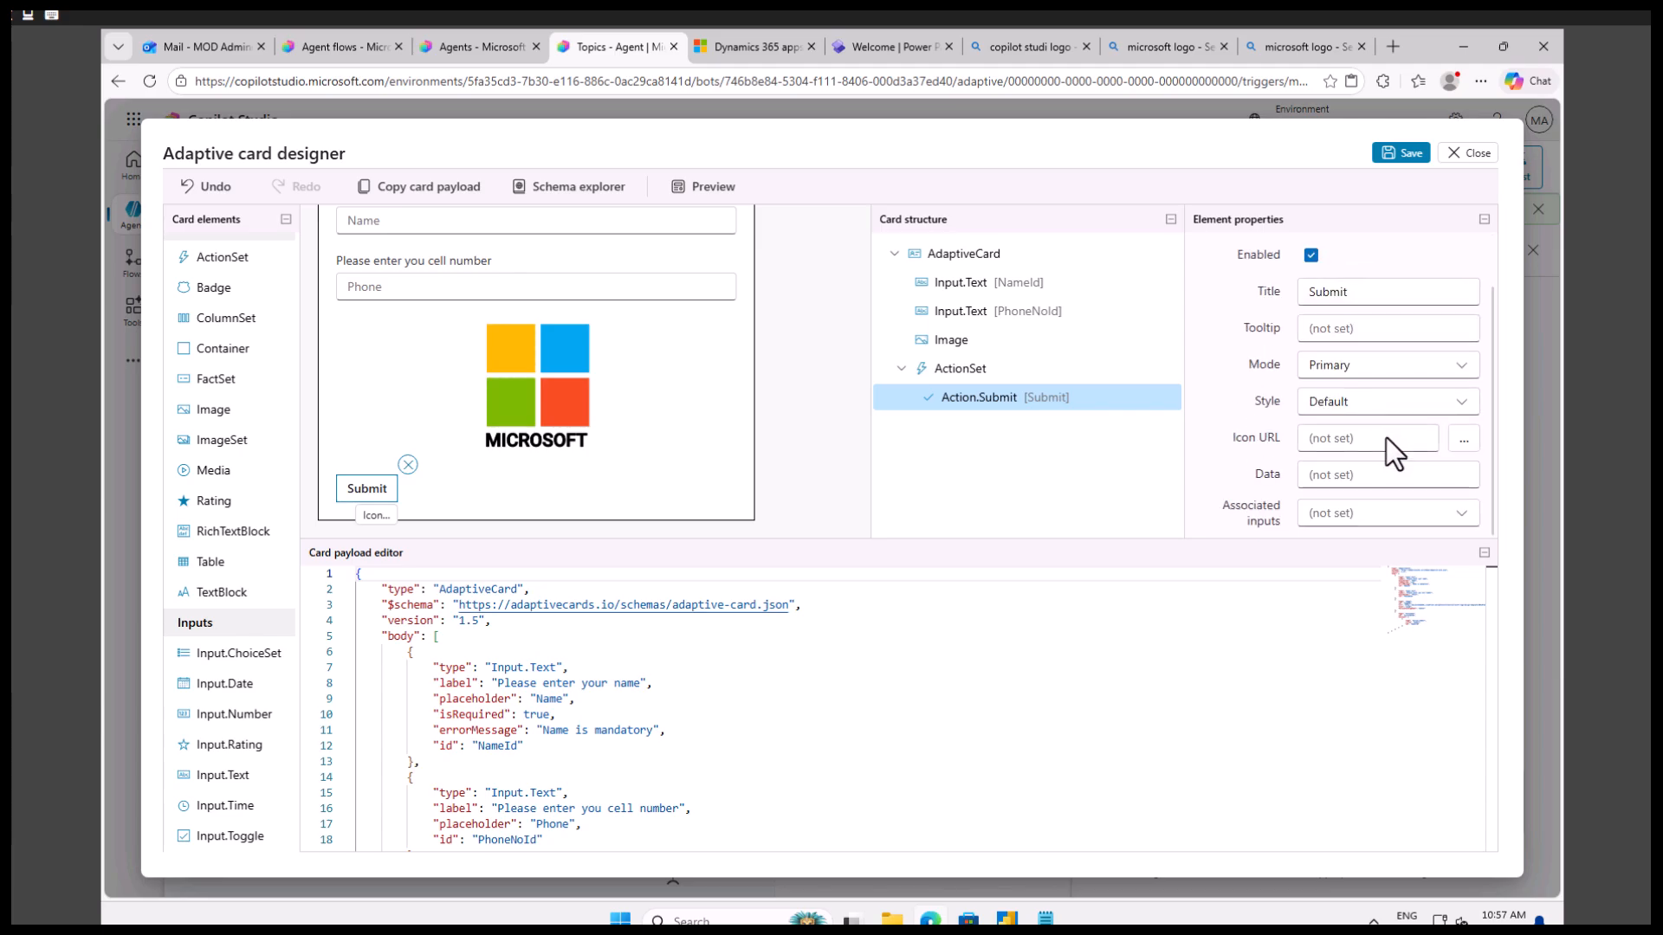
pyautogui.click(1370, 367)
pyautogui.click(1312, 394)
pyautogui.click(1391, 402)
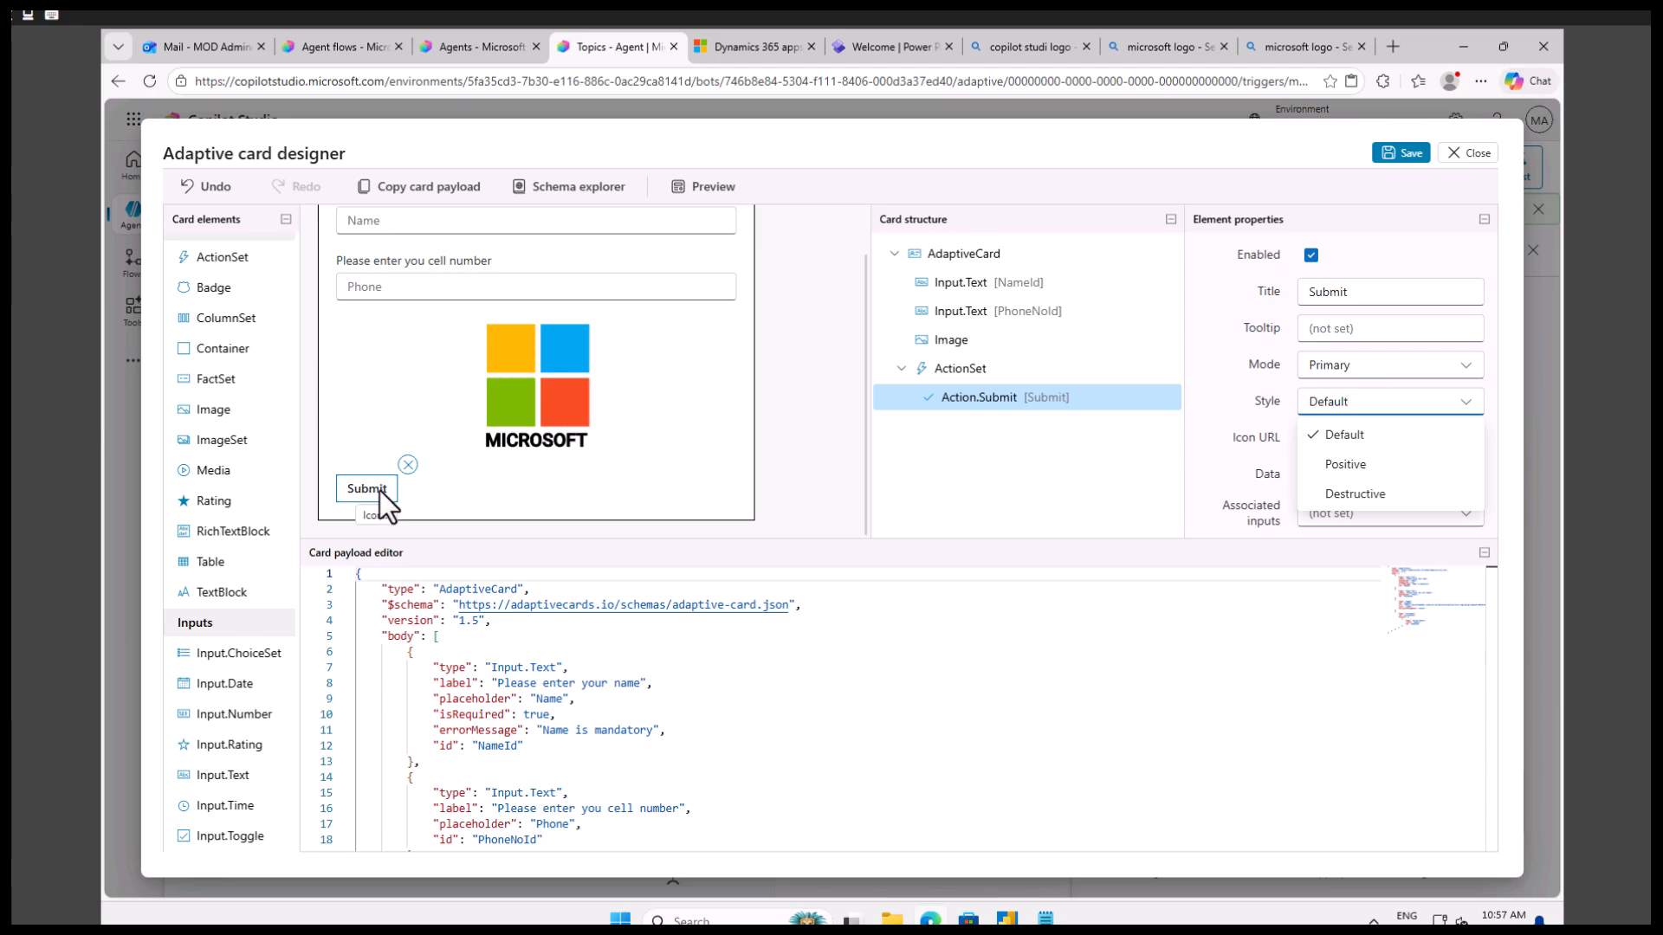
pyautogui.click(1343, 466)
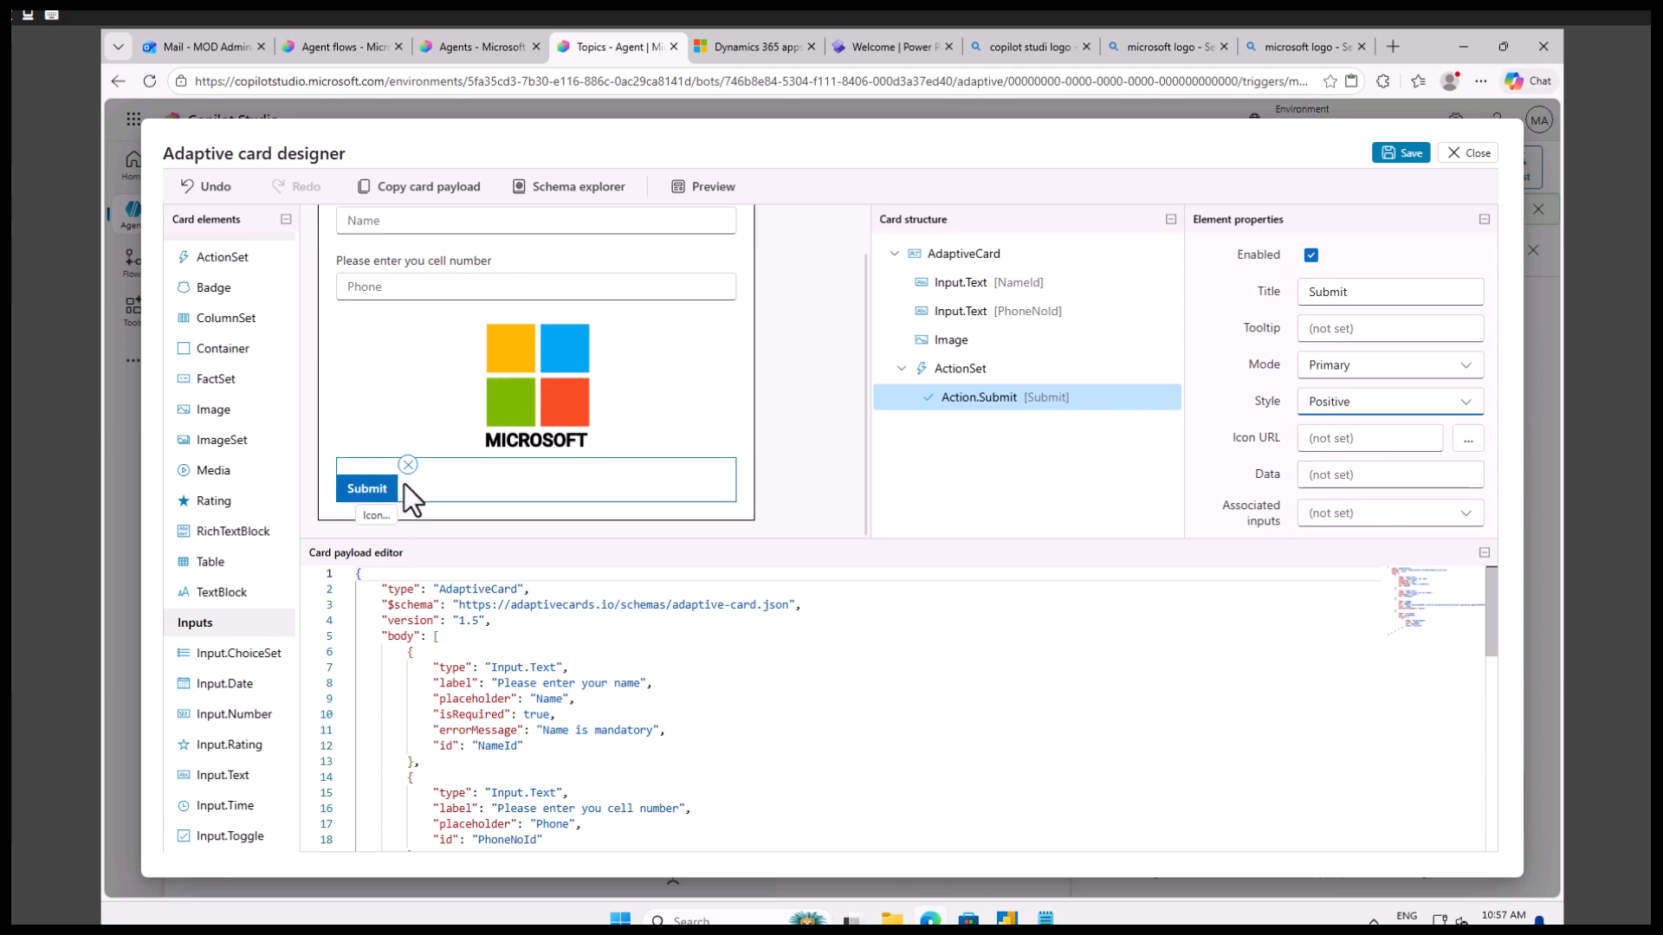
pyautogui.click(1355, 407)
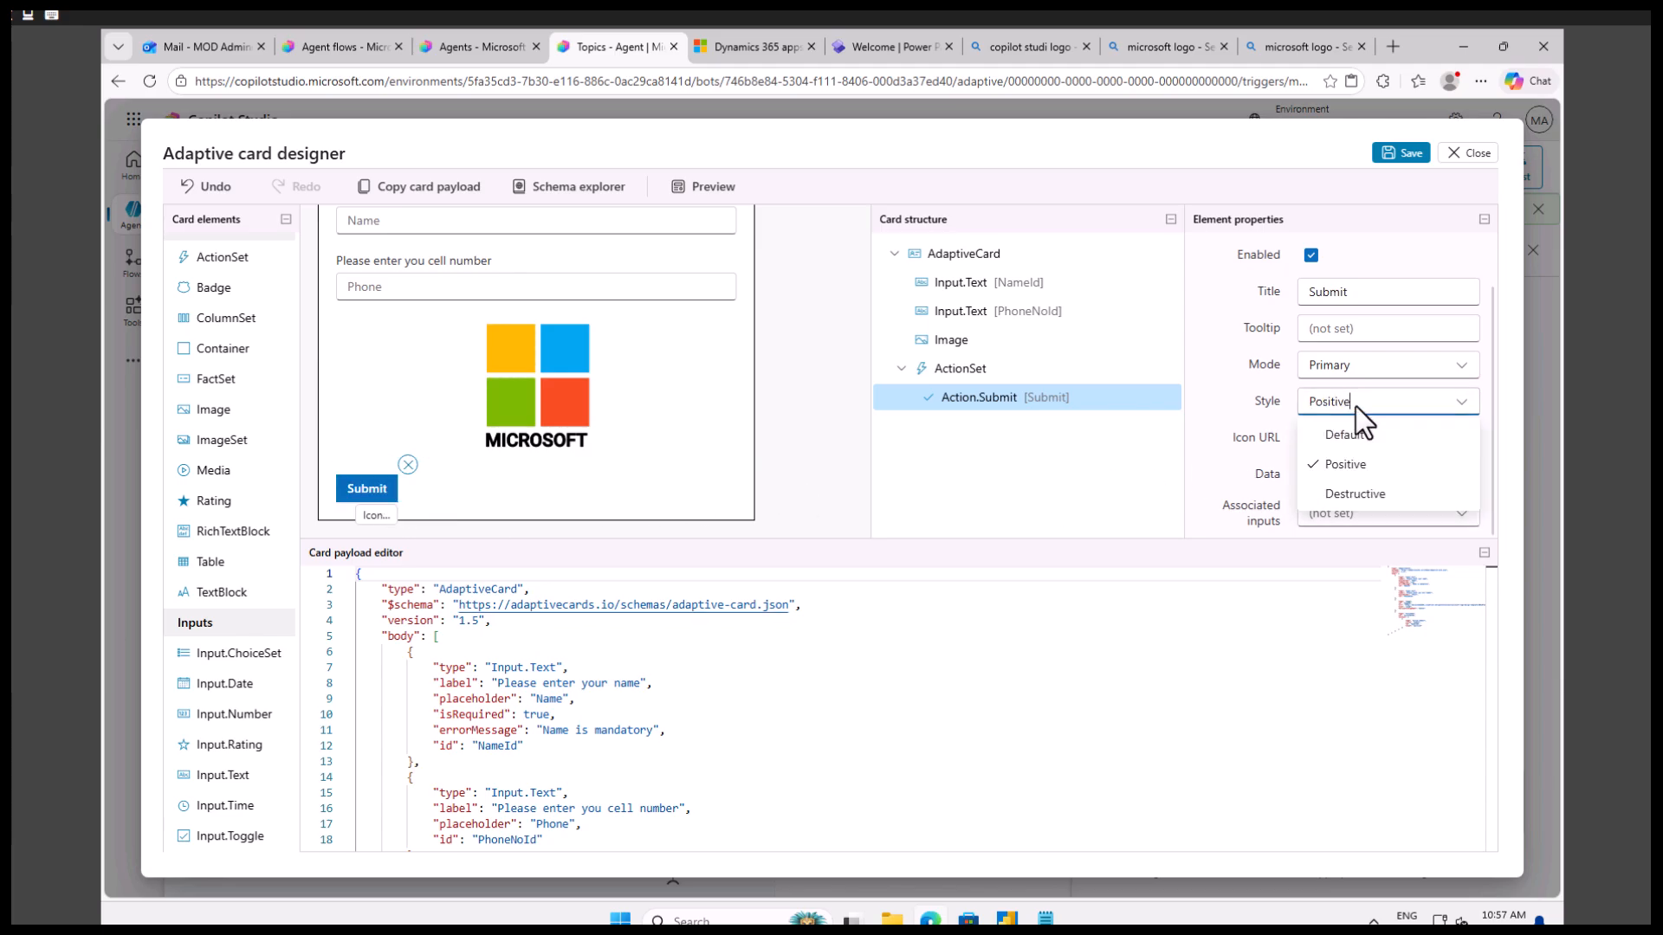
pyautogui.click(1360, 490)
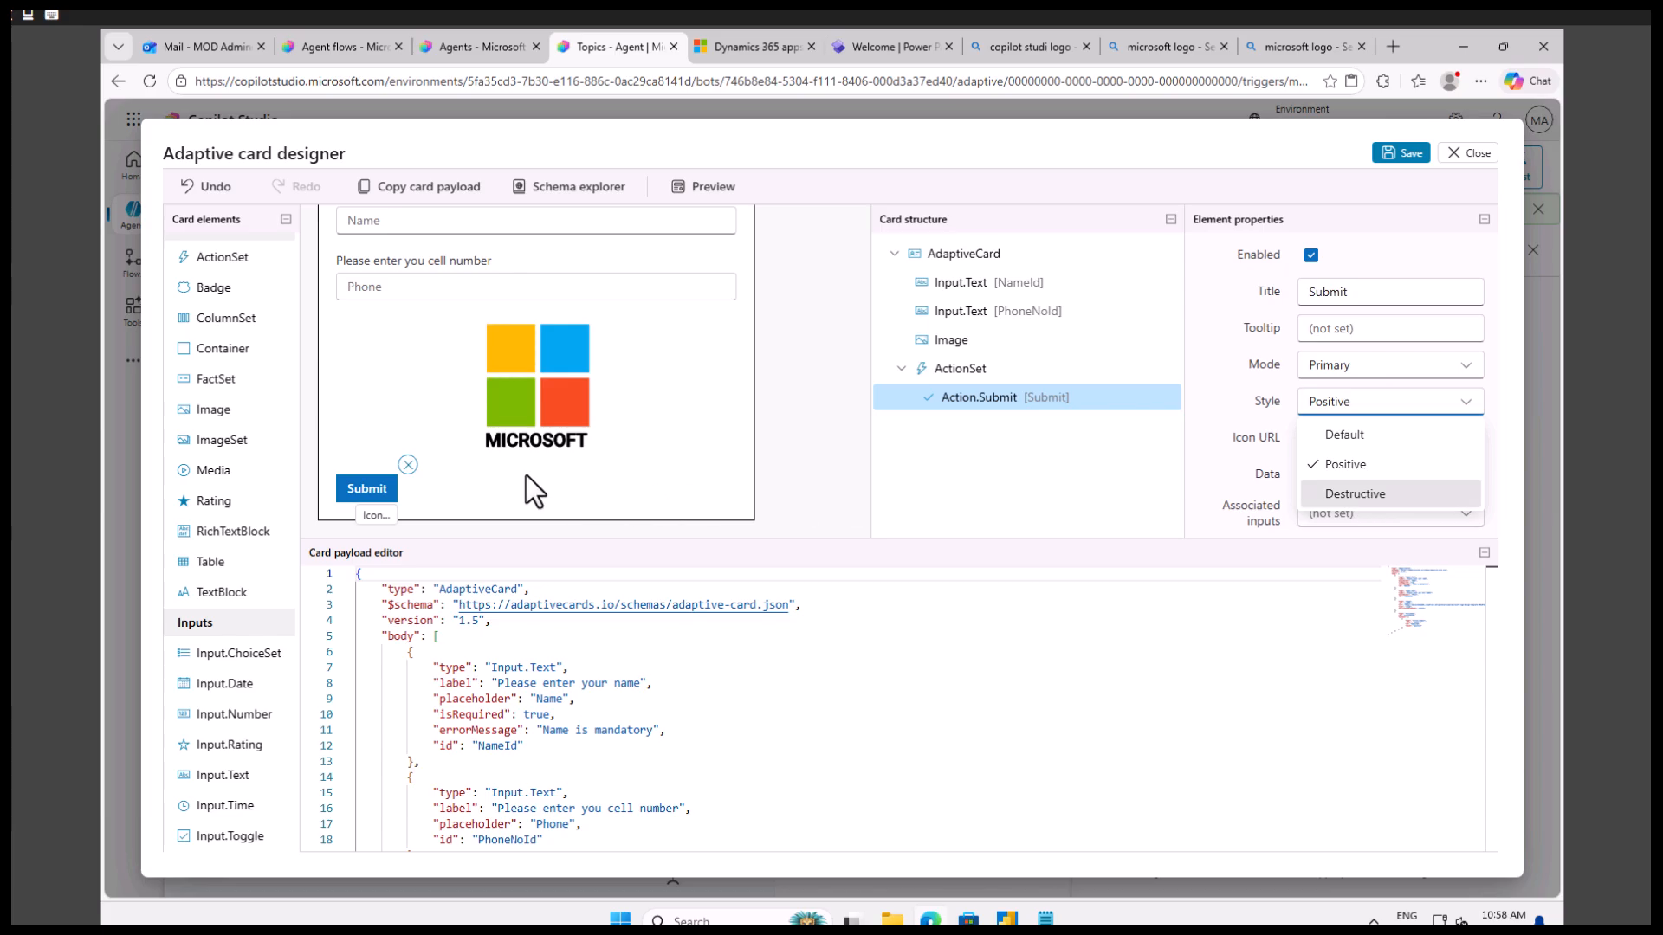
pyautogui.click(1358, 406)
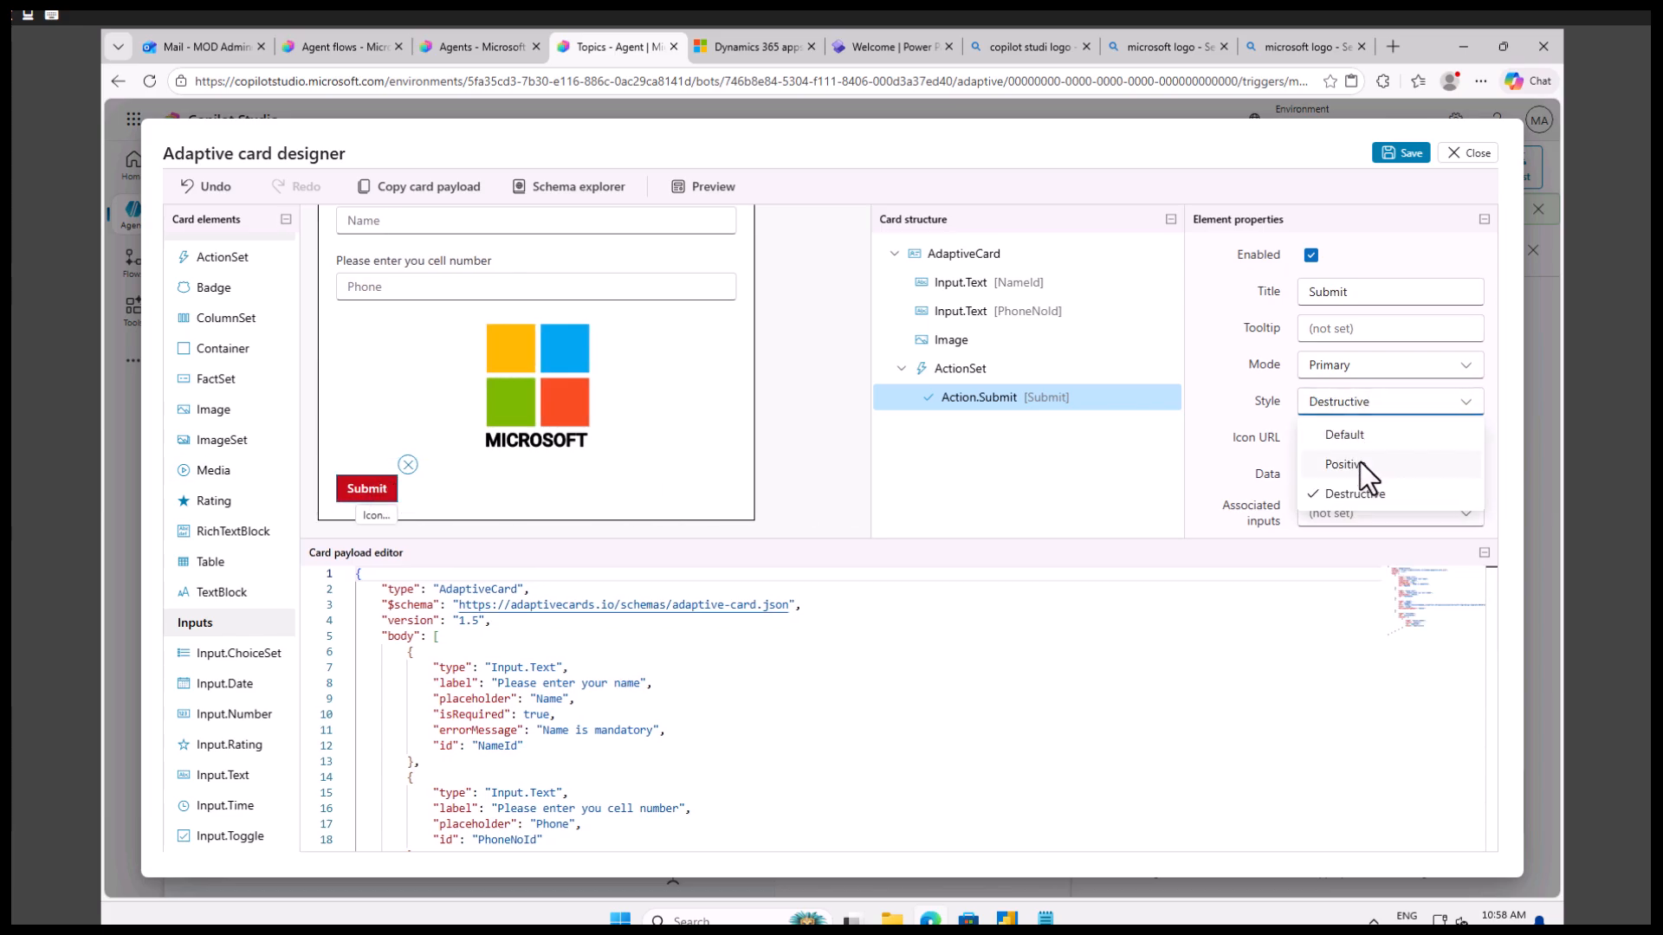
pyautogui.click(1360, 466)
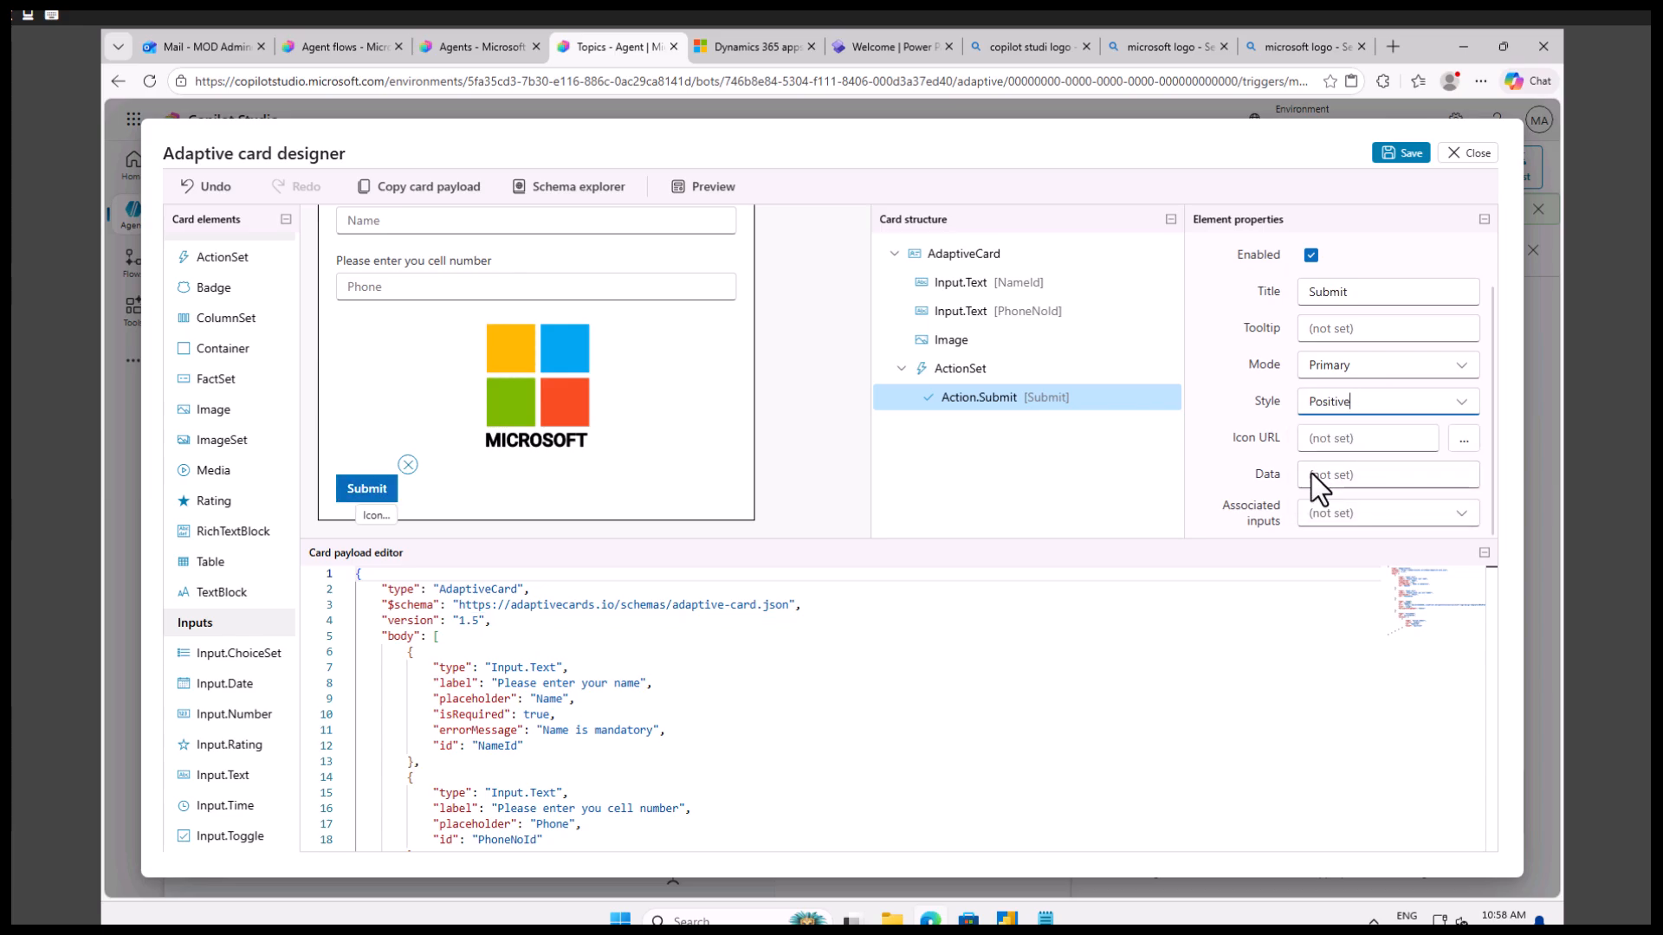
# Check the submit action's associated inputs options and preview the card with its Submit button at all widths.
pyautogui.click(1342, 512)
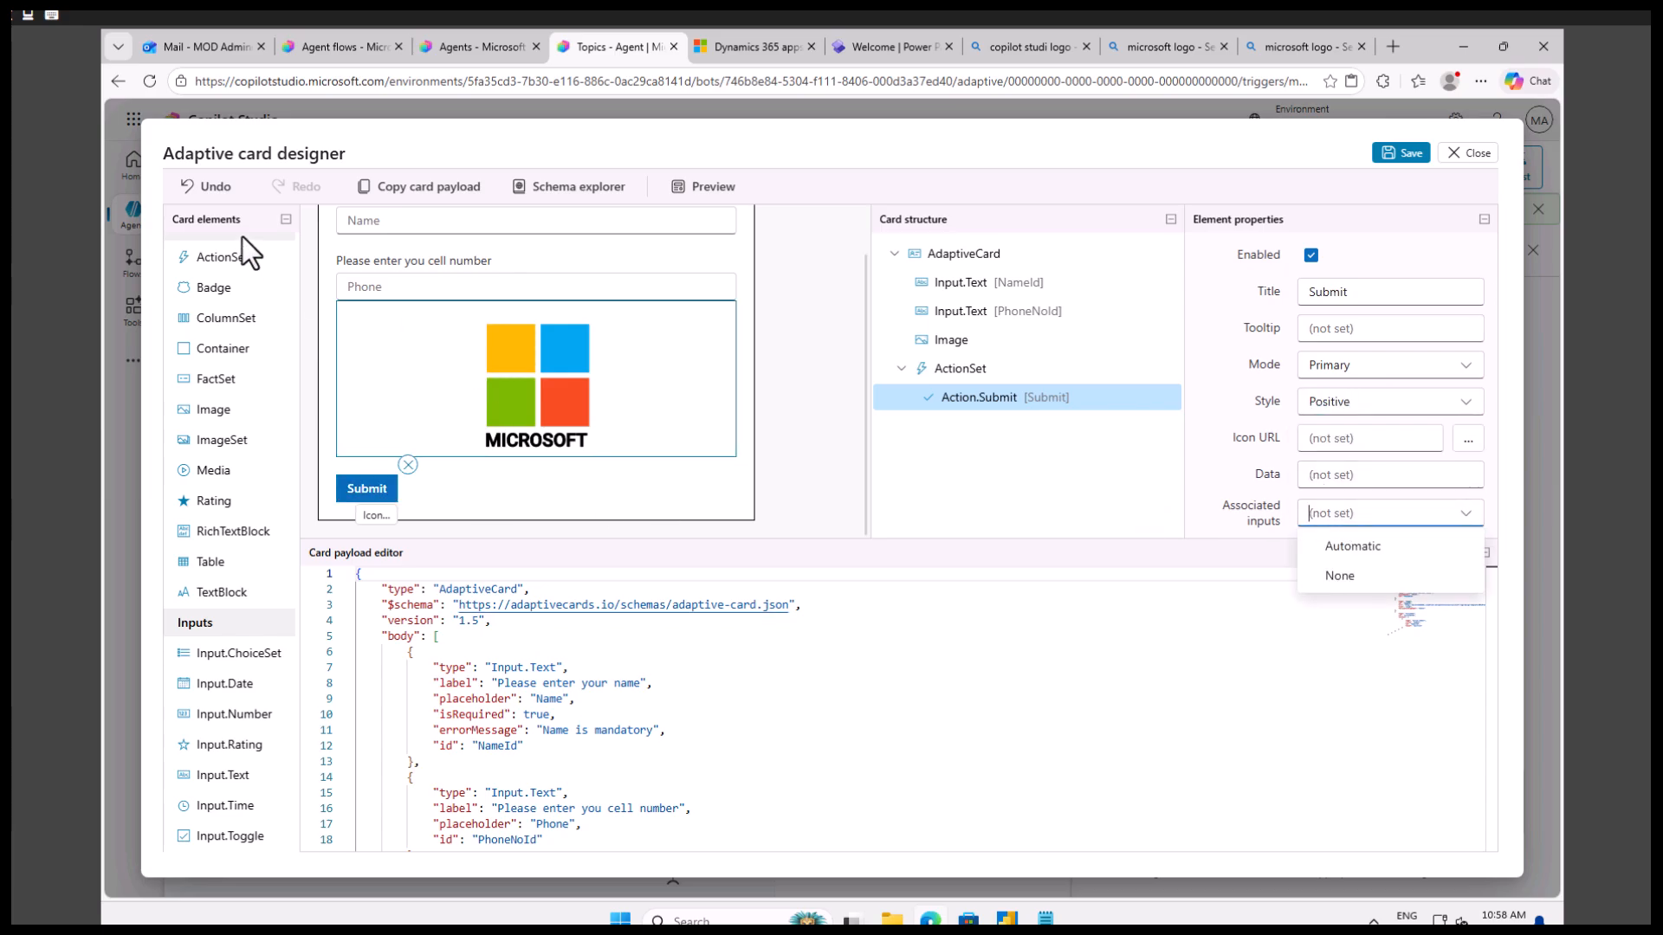
pyautogui.click(1027, 398)
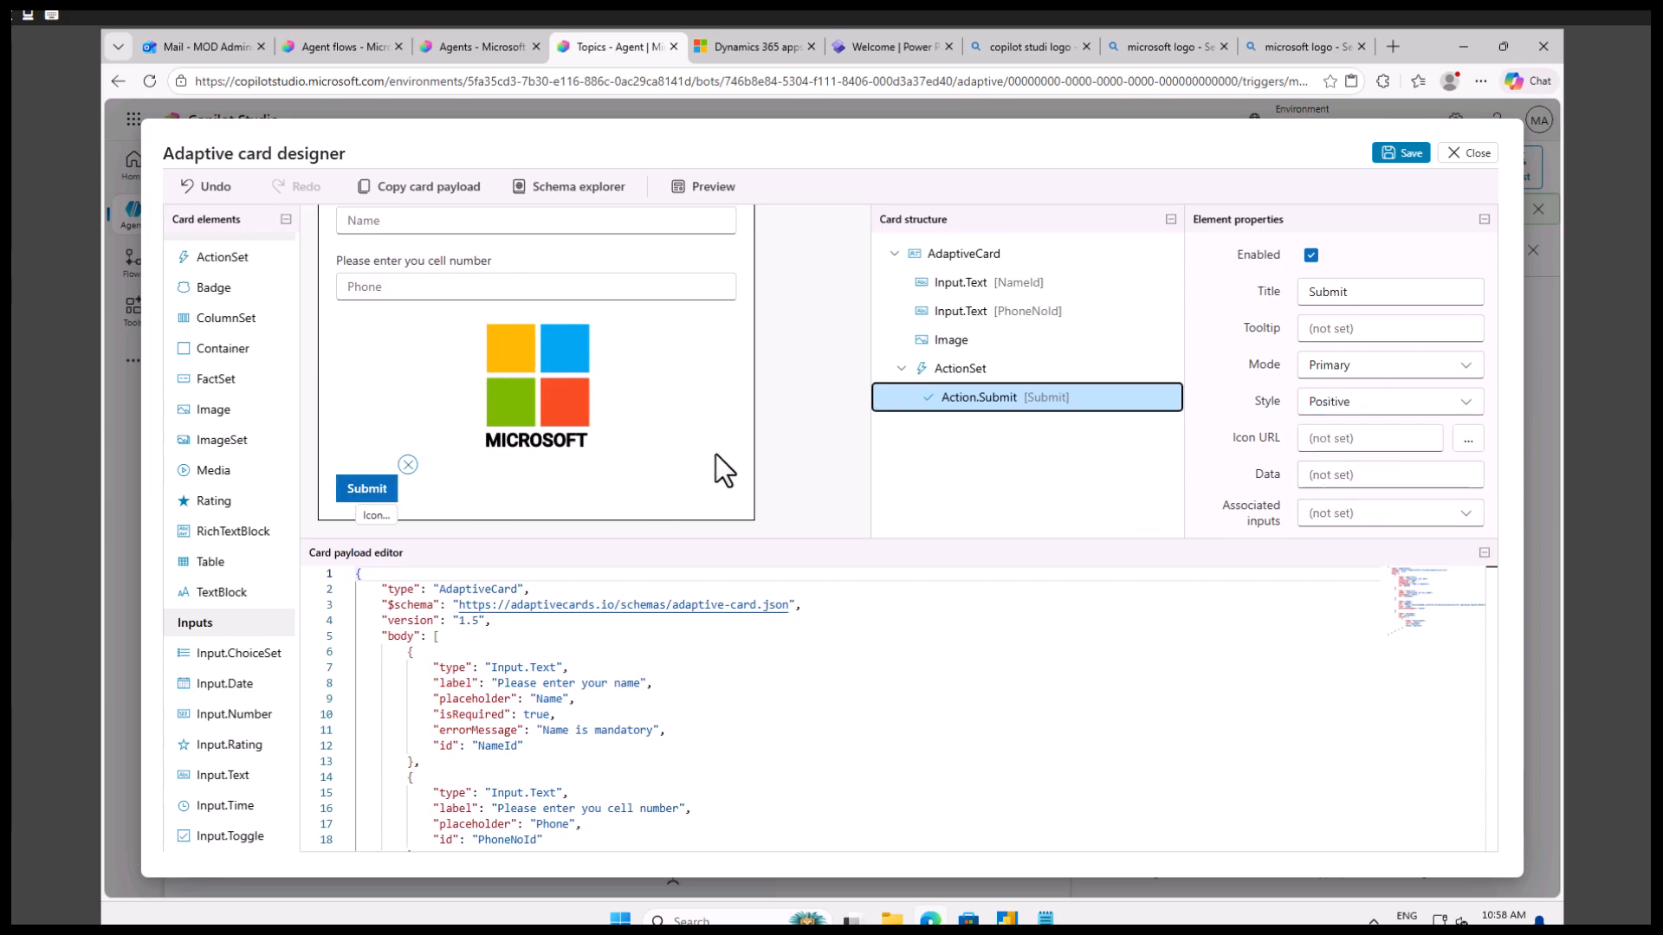
pyautogui.click(376, 487)
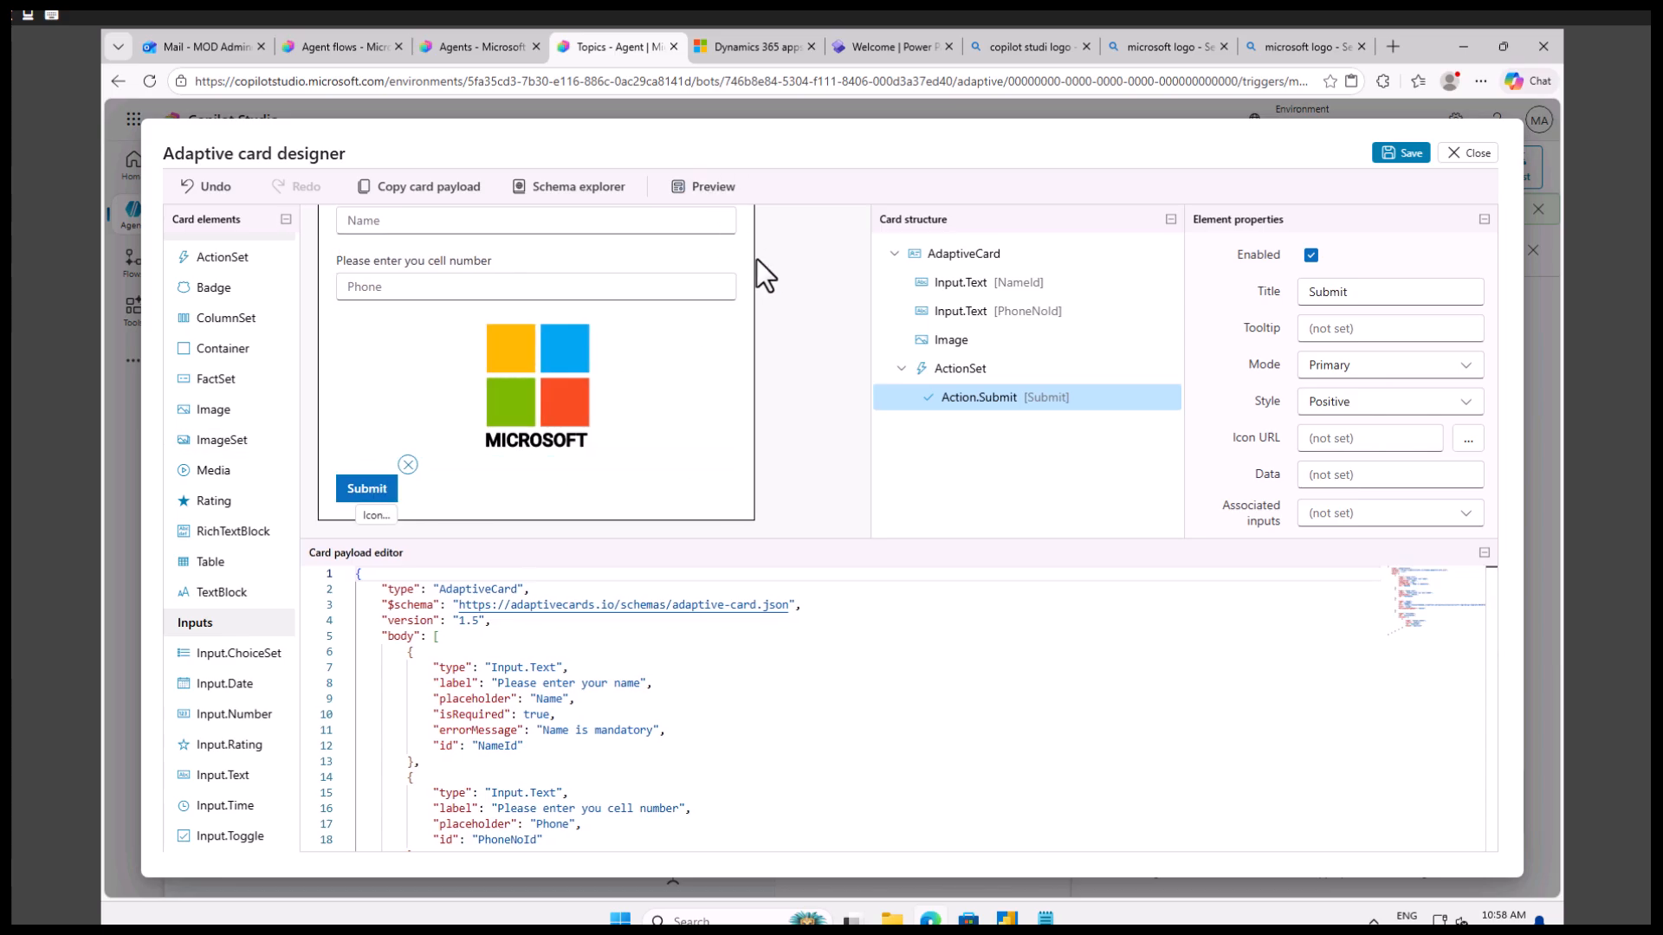
pyautogui.click(706, 186)
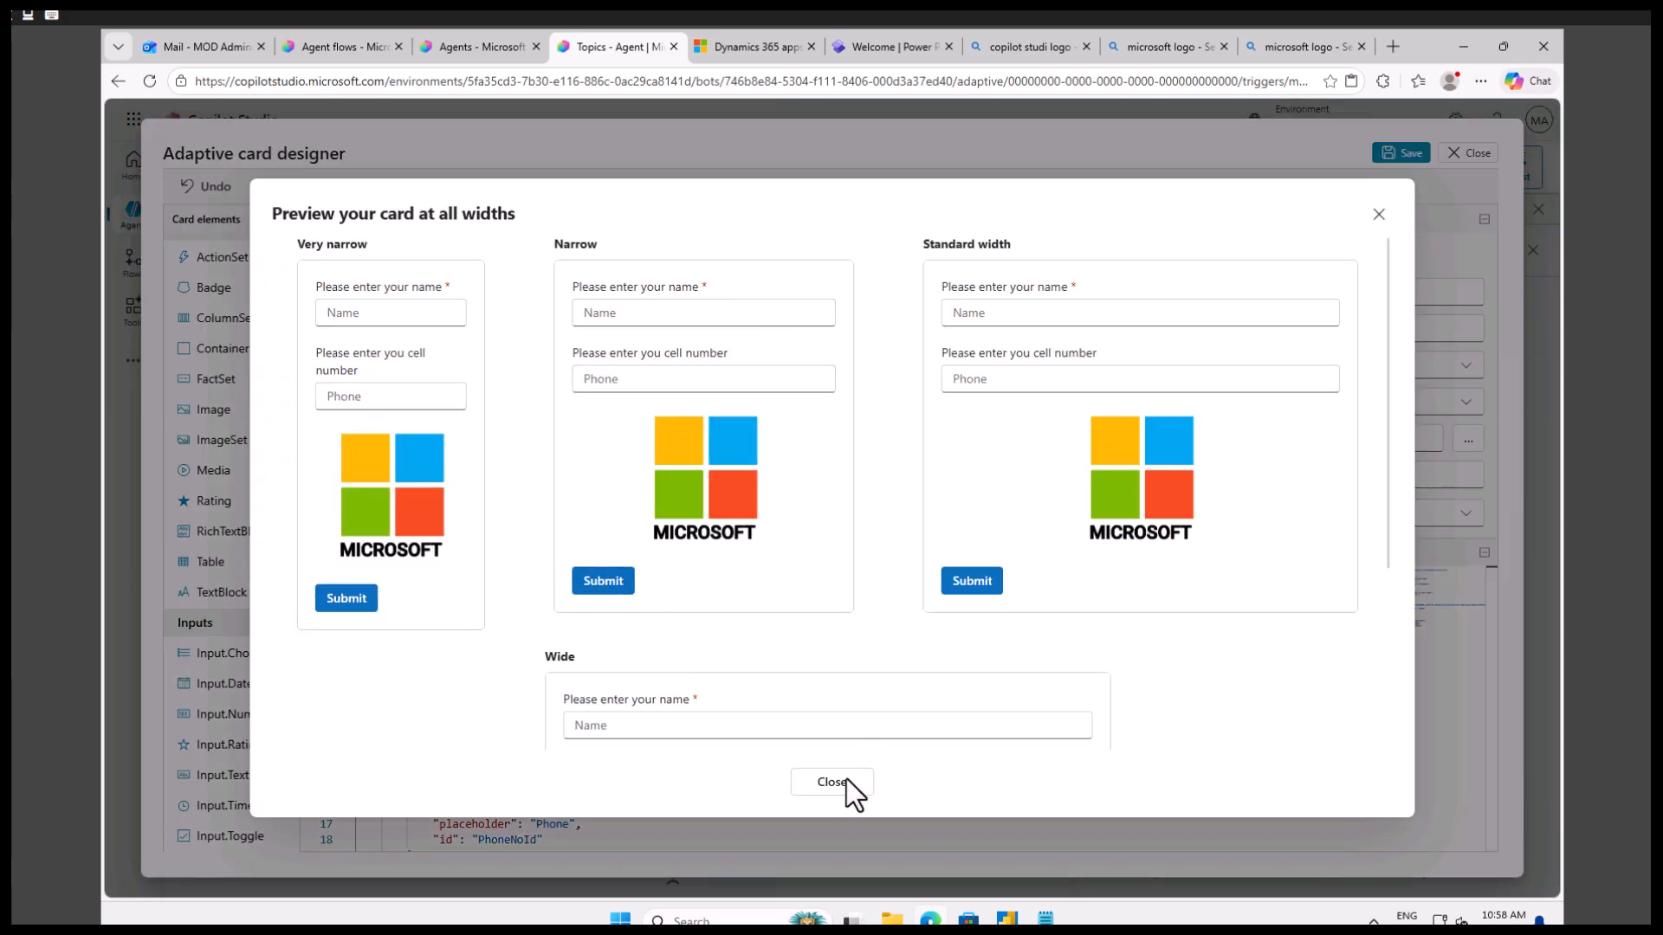
pyautogui.click(1378, 214)
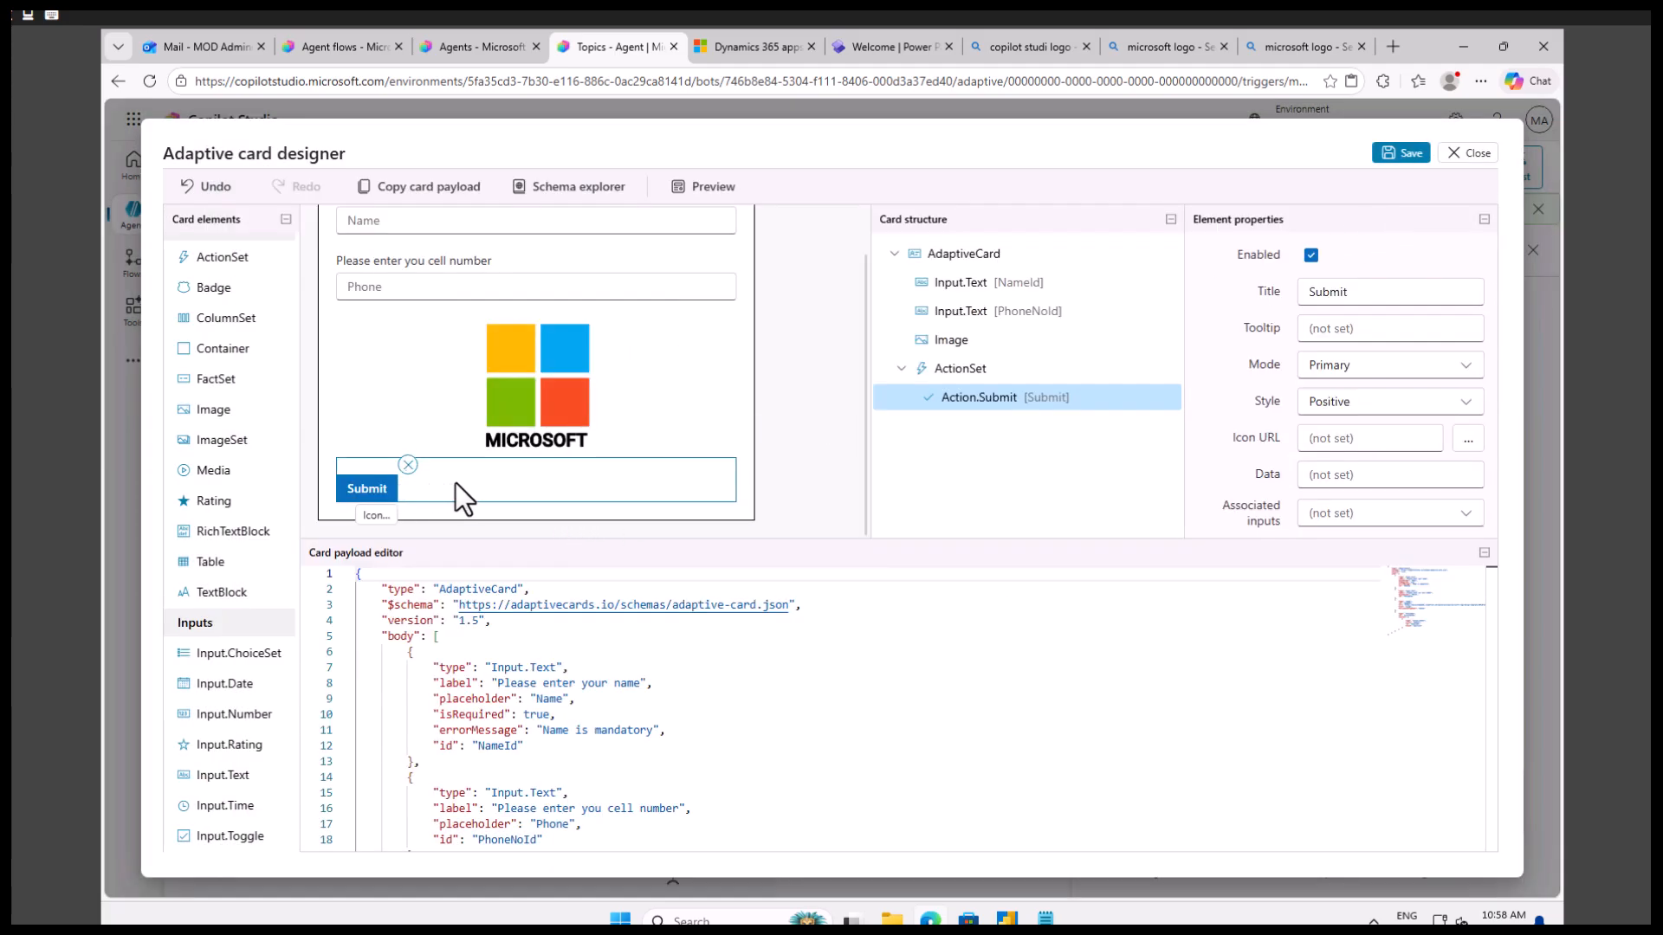
# Set the ActionSet's horizontal alignment to Center and preview the card at all widths, including Wide.
pyautogui.click(455, 484)
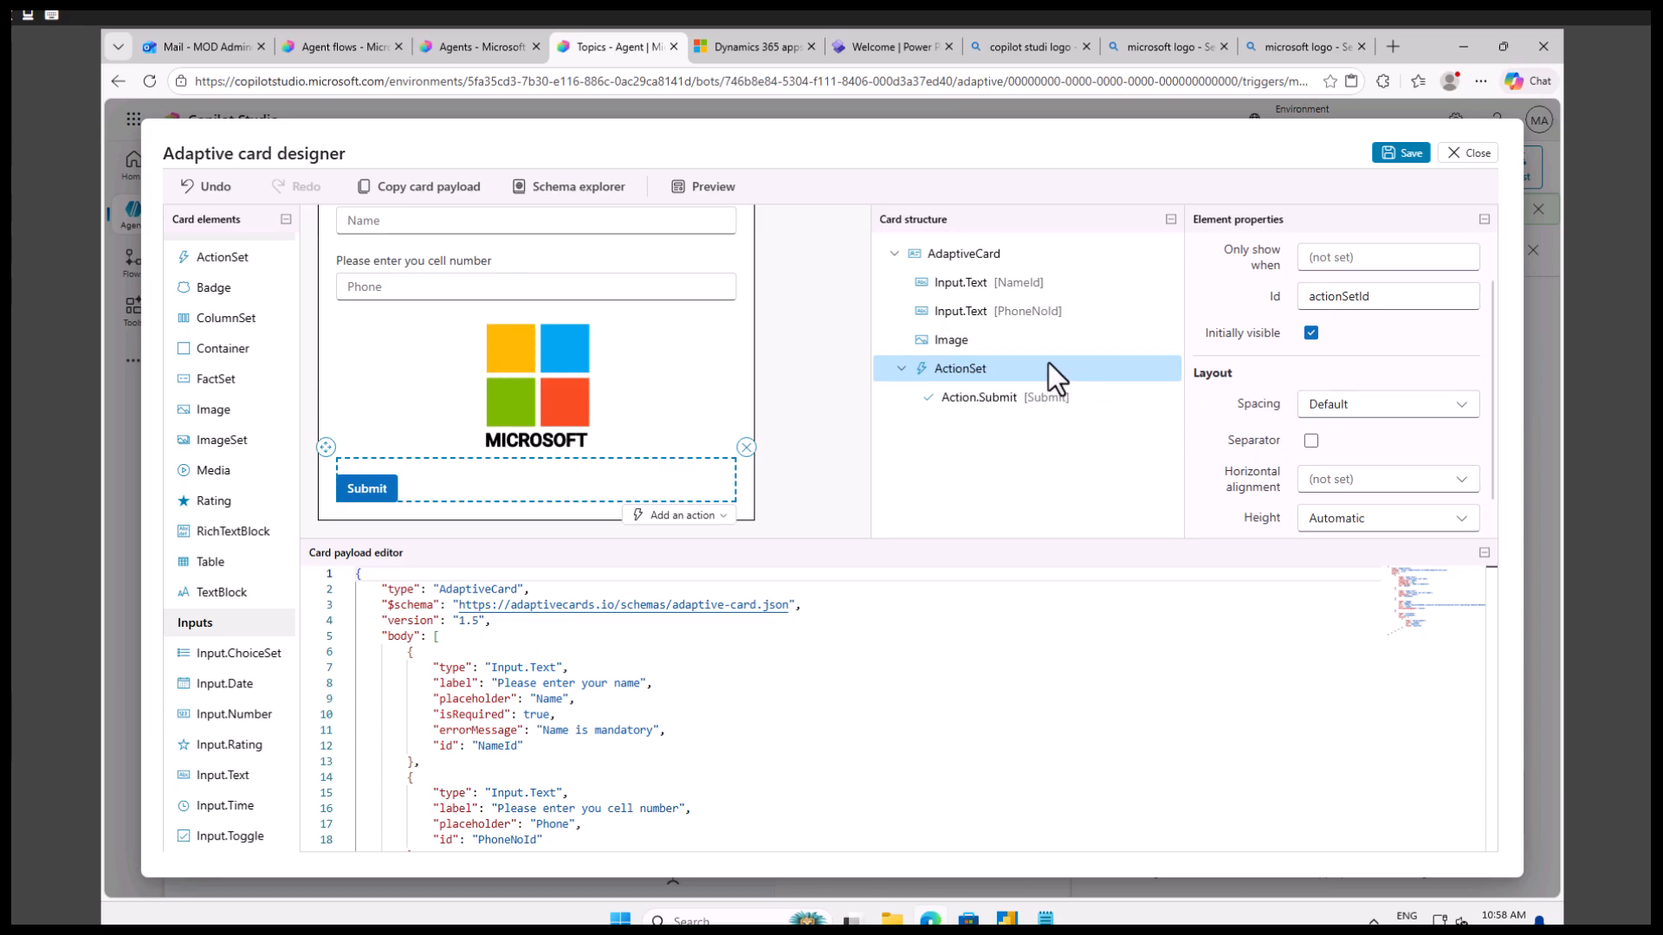
pyautogui.scroll(-1, 1364, 438)
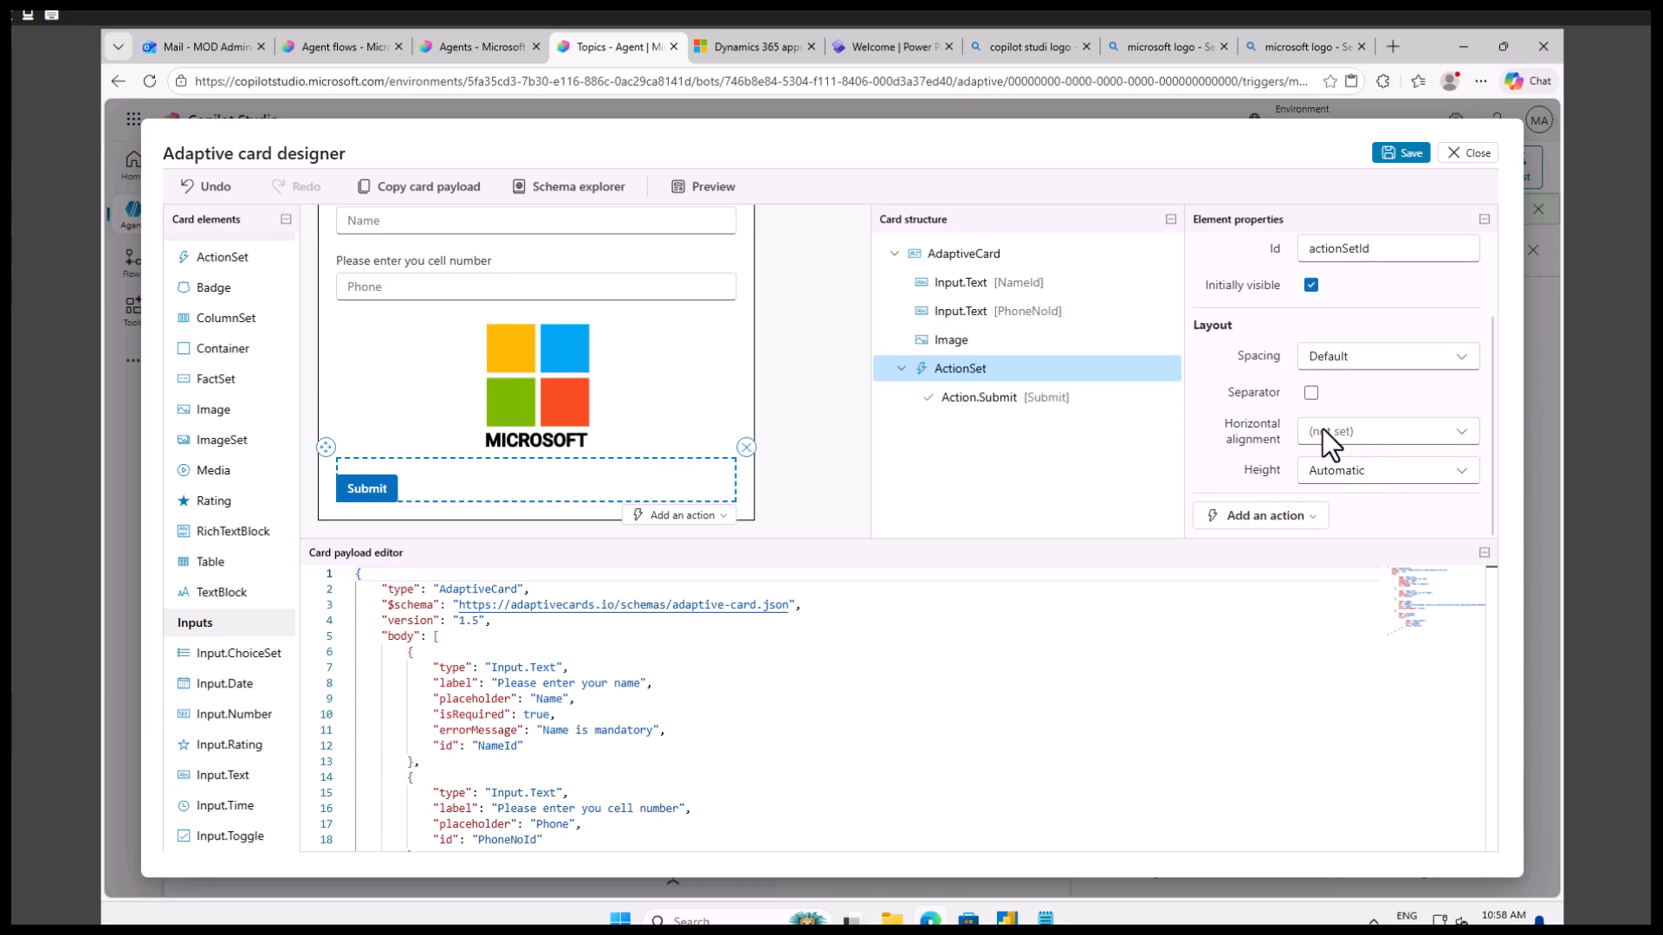
pyautogui.click(1365, 431)
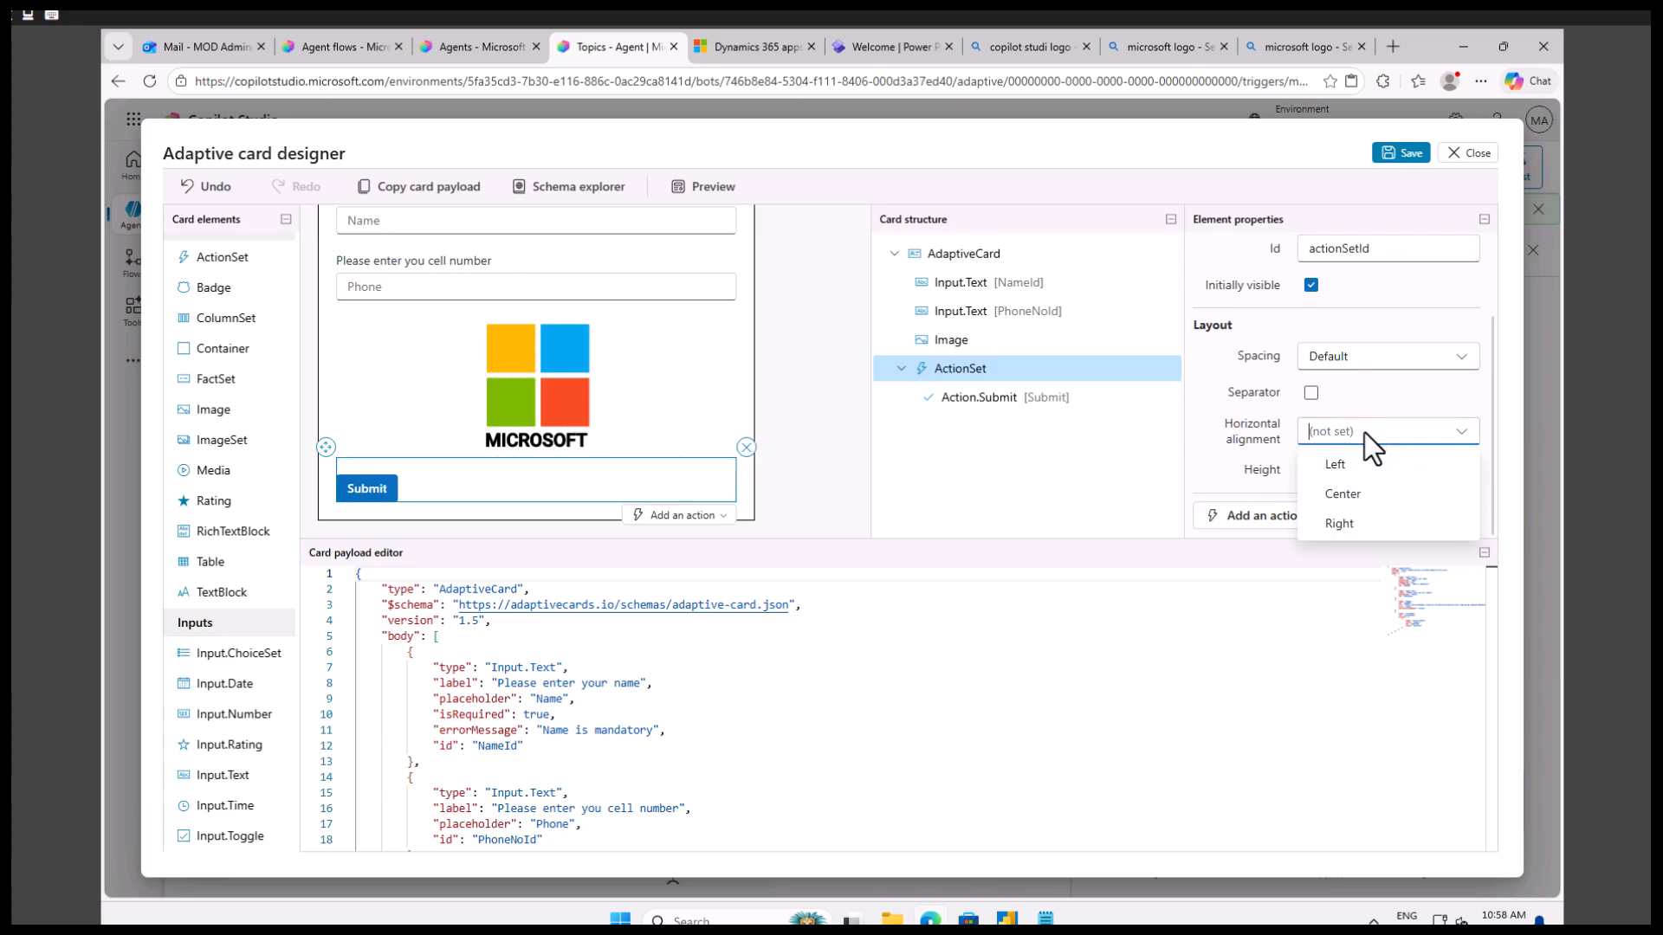
pyautogui.click(1344, 492)
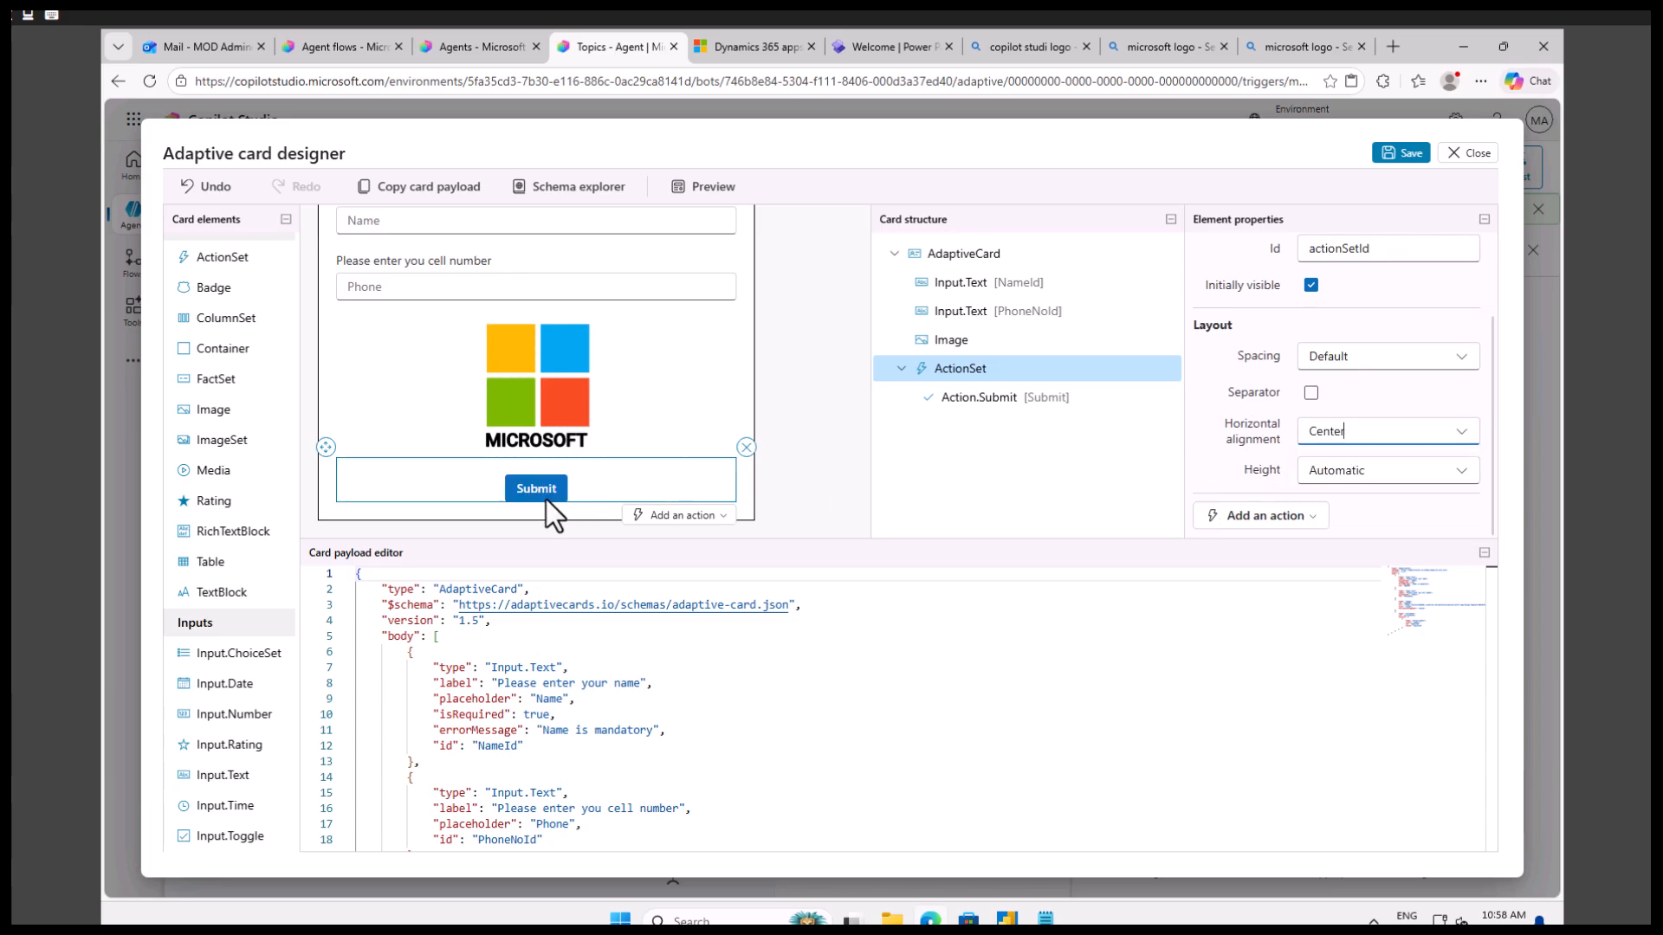
pyautogui.click(697, 184)
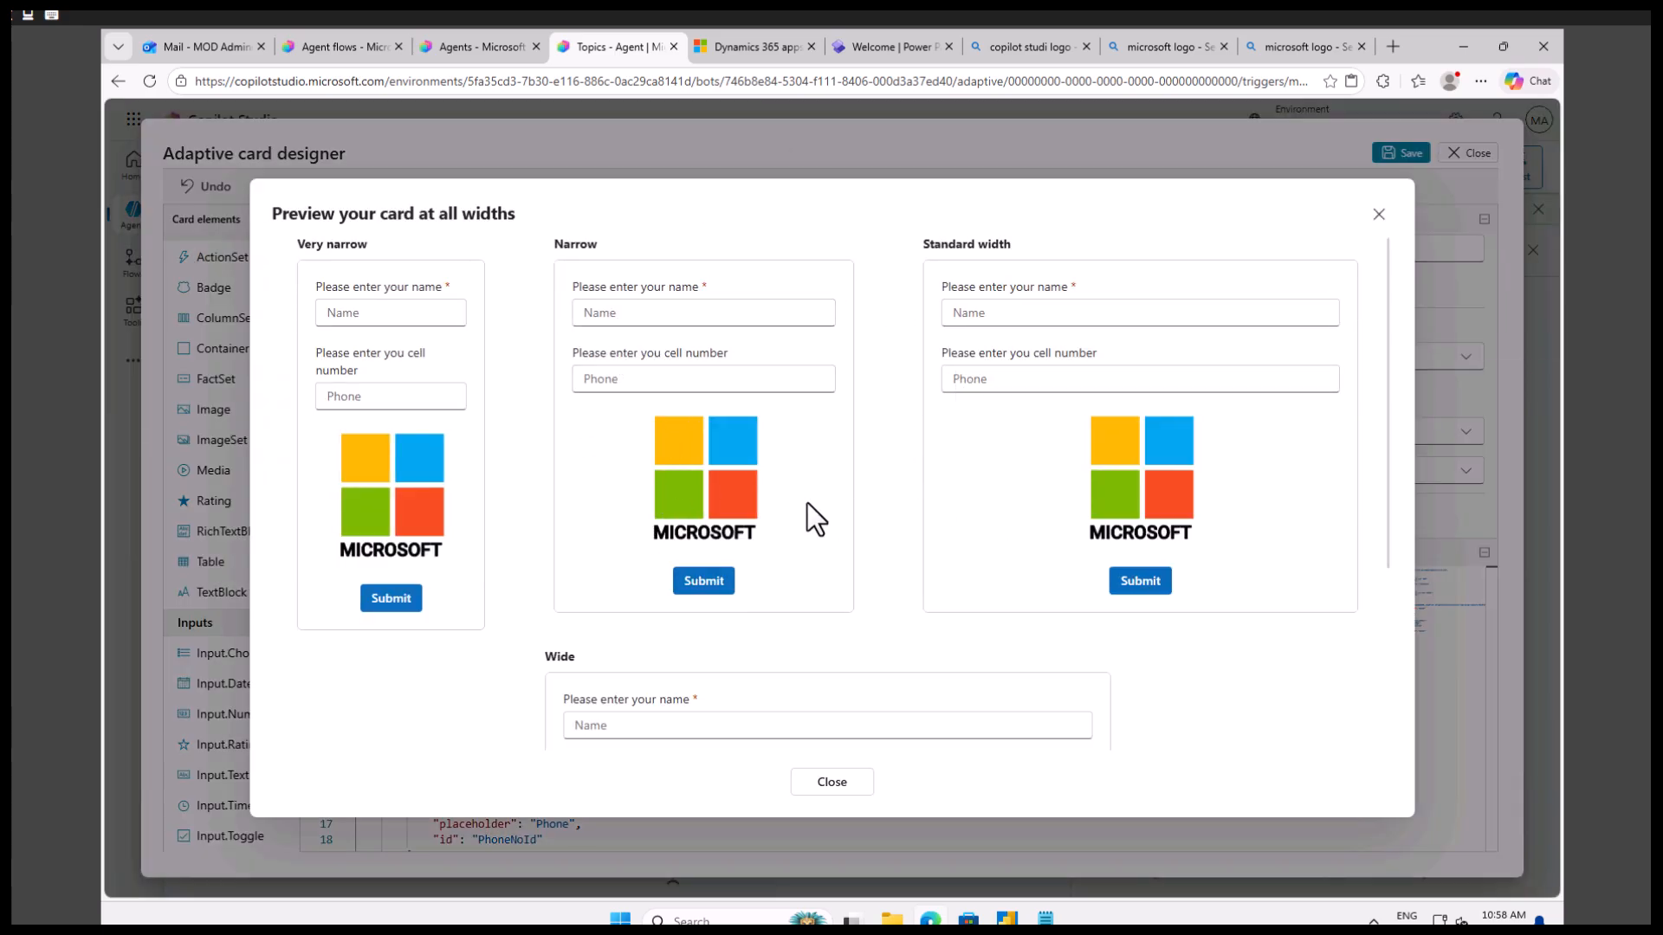
pyautogui.scroll(-3, 809, 504)
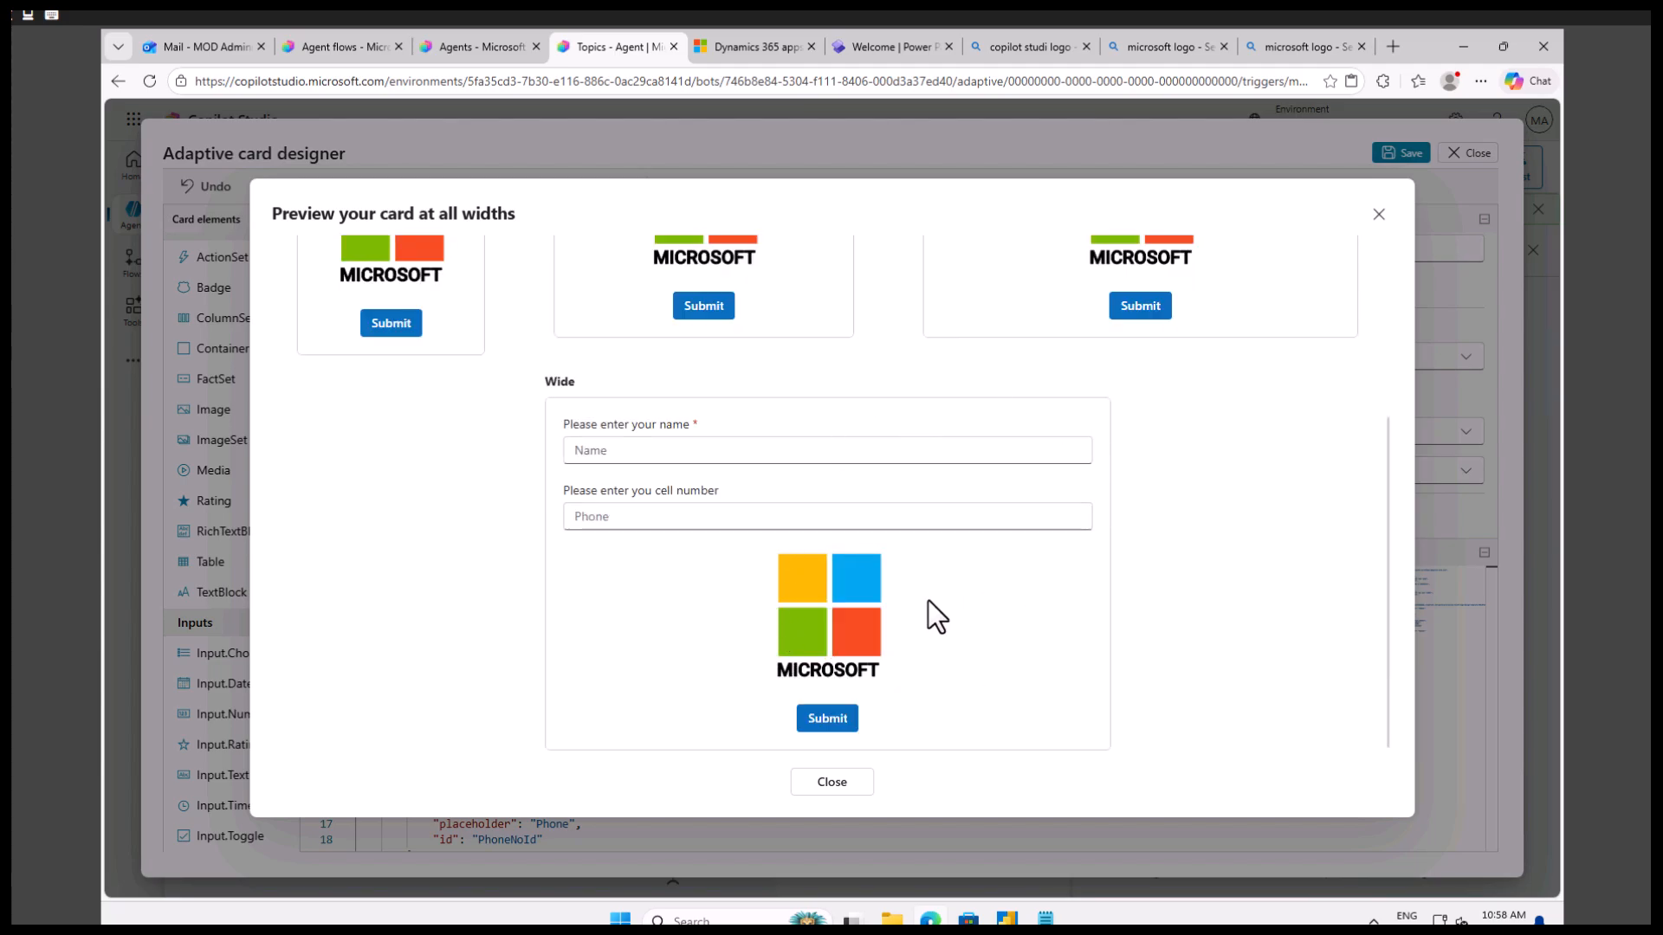
pyautogui.scroll(3, 1129, 429)
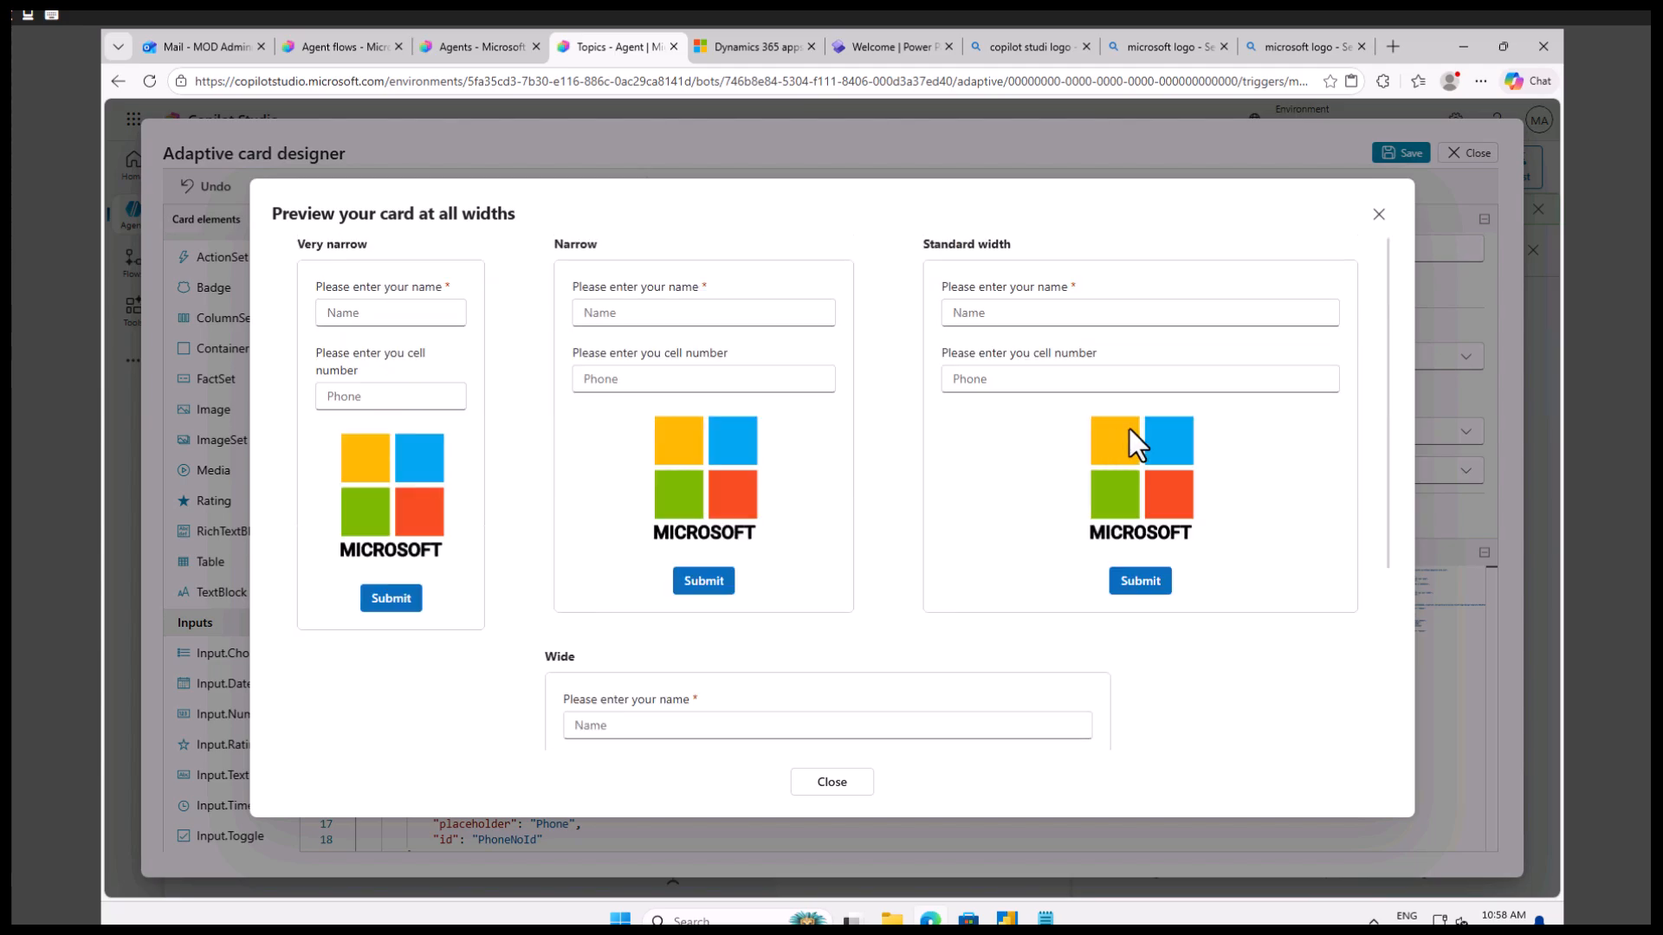
pyautogui.click(1377, 215)
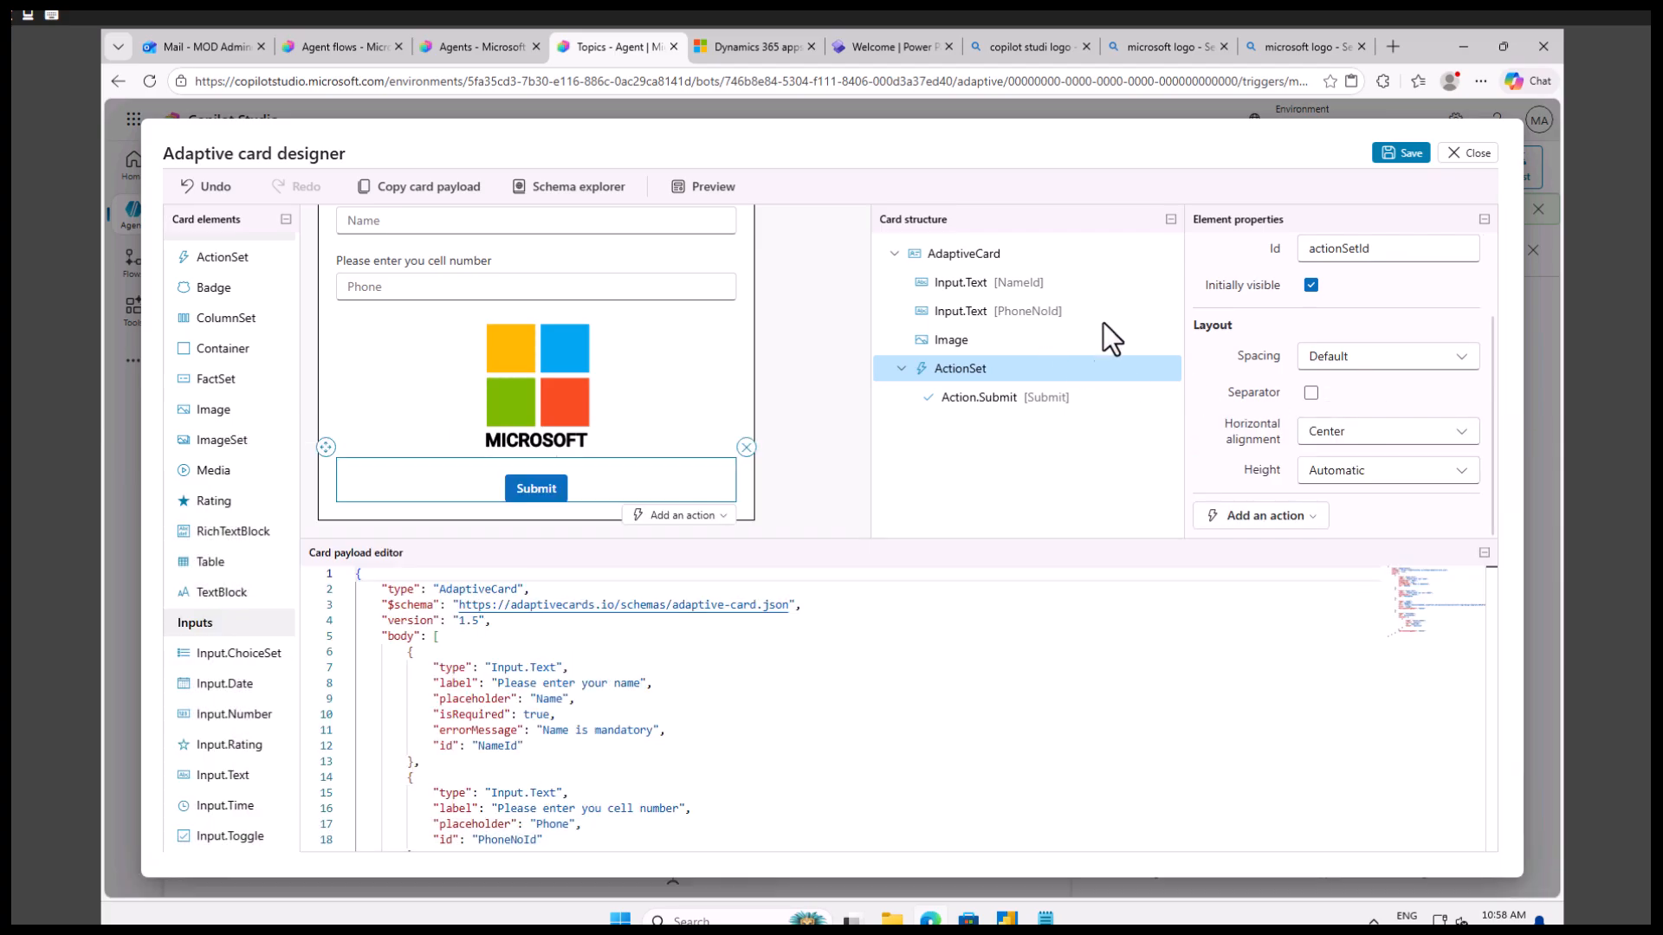
# Save the adaptive card and review the input, image and action definitions in its JSON payload.
pyautogui.click(953, 256)
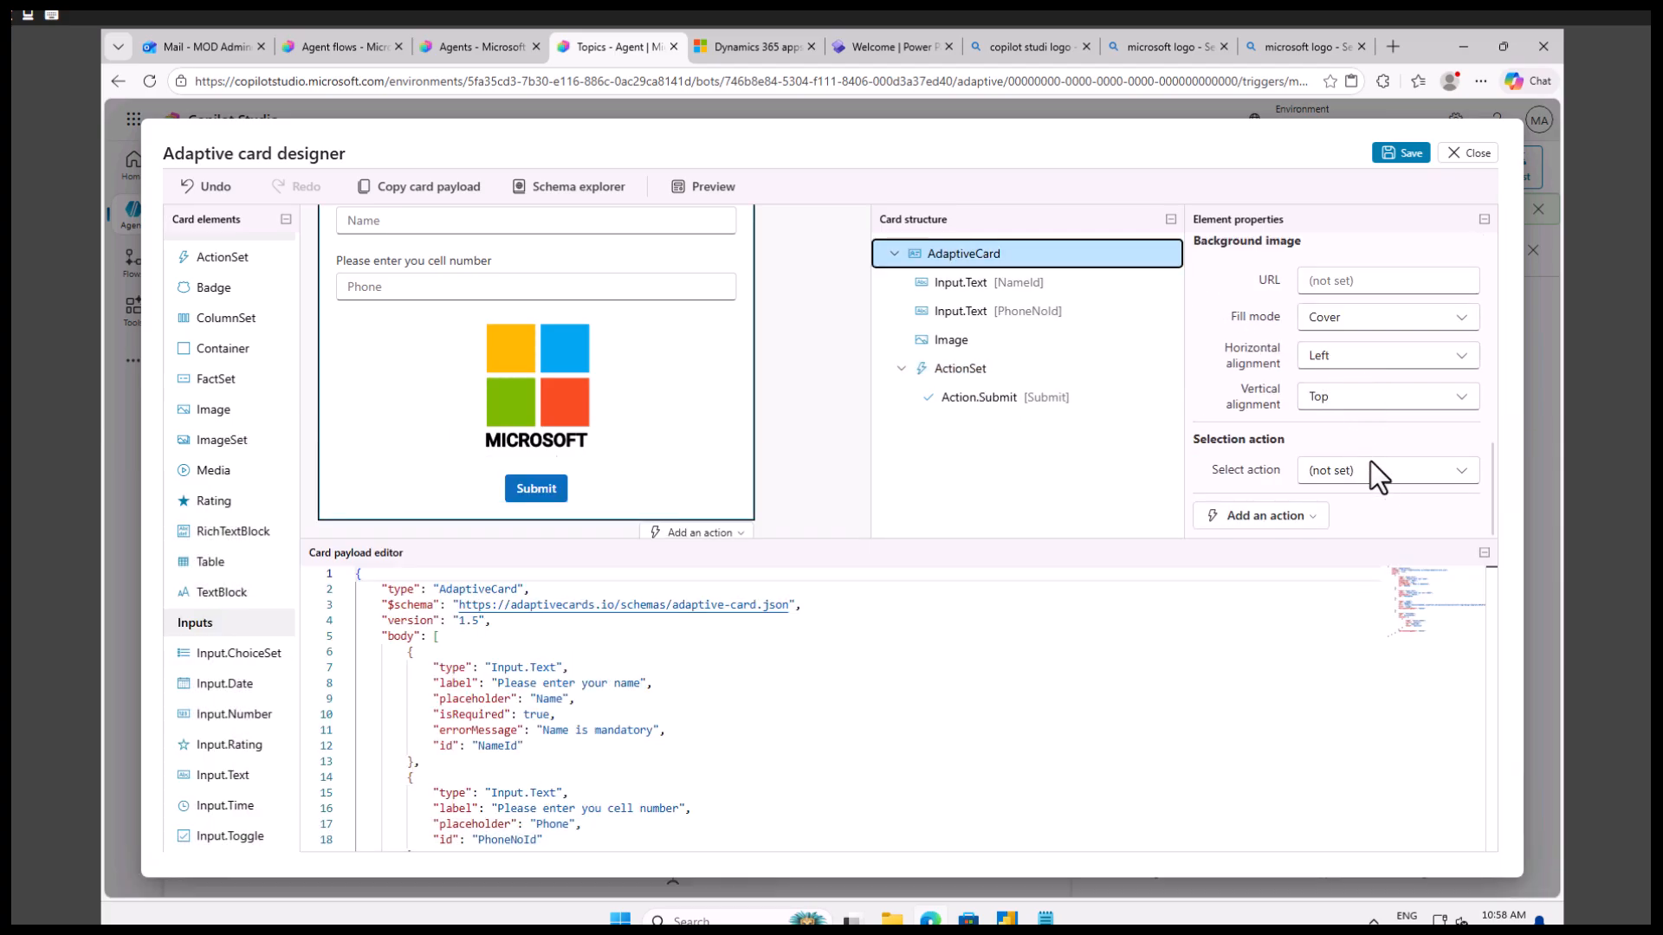
pyautogui.click(1405, 153)
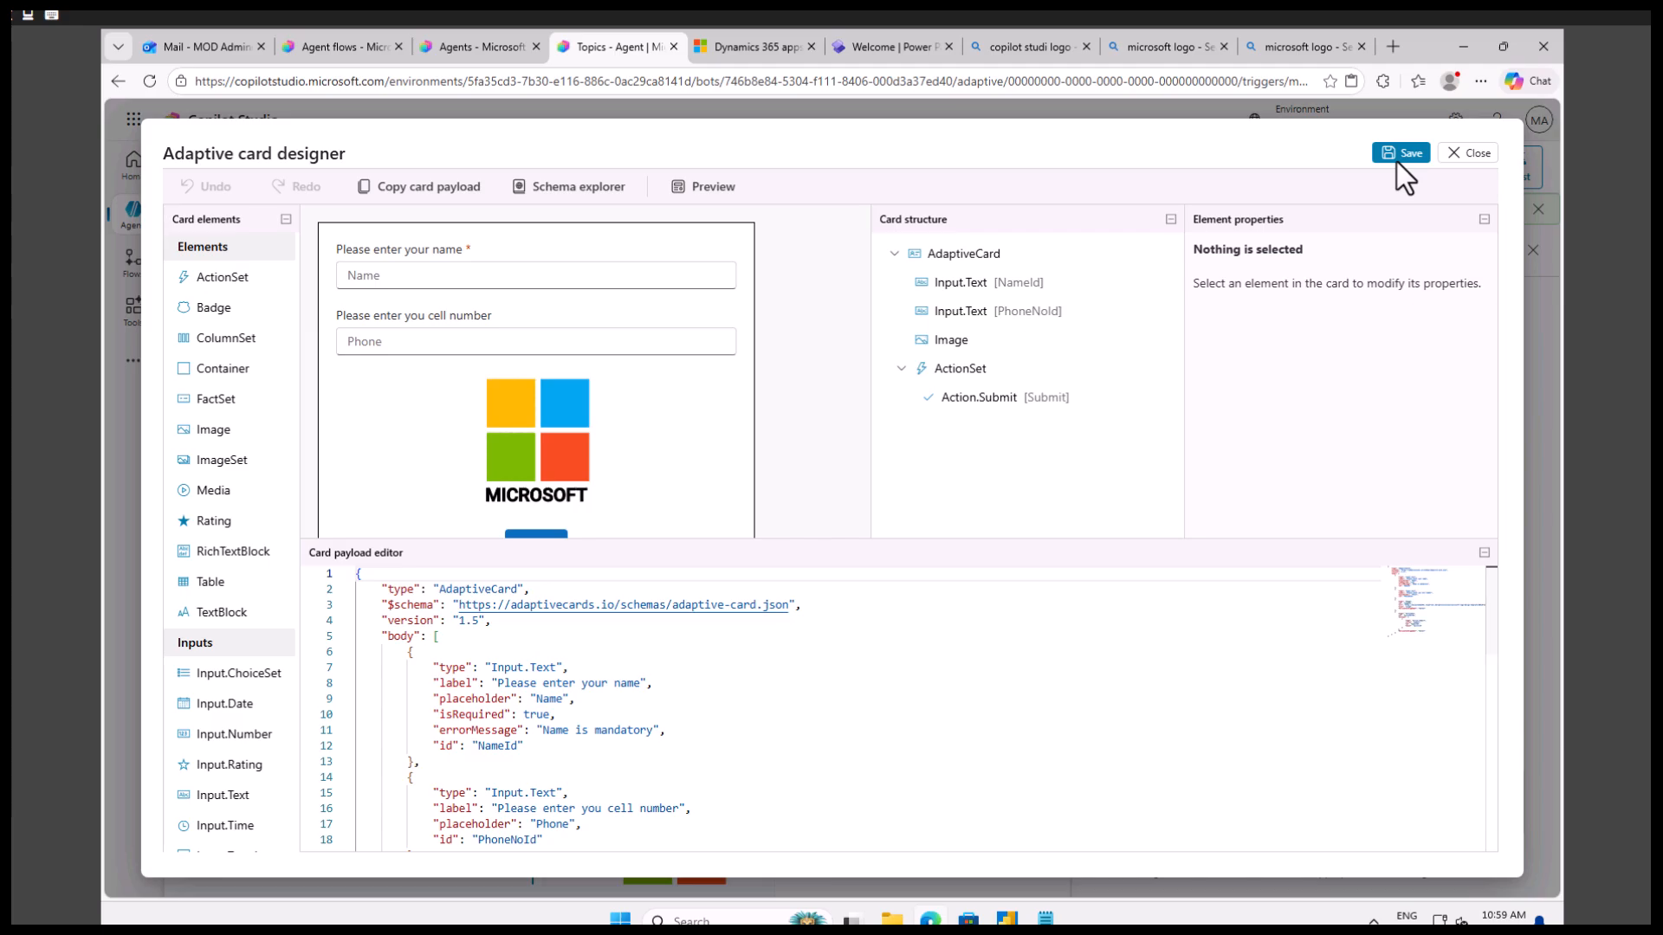
pyautogui.click(866, 729)
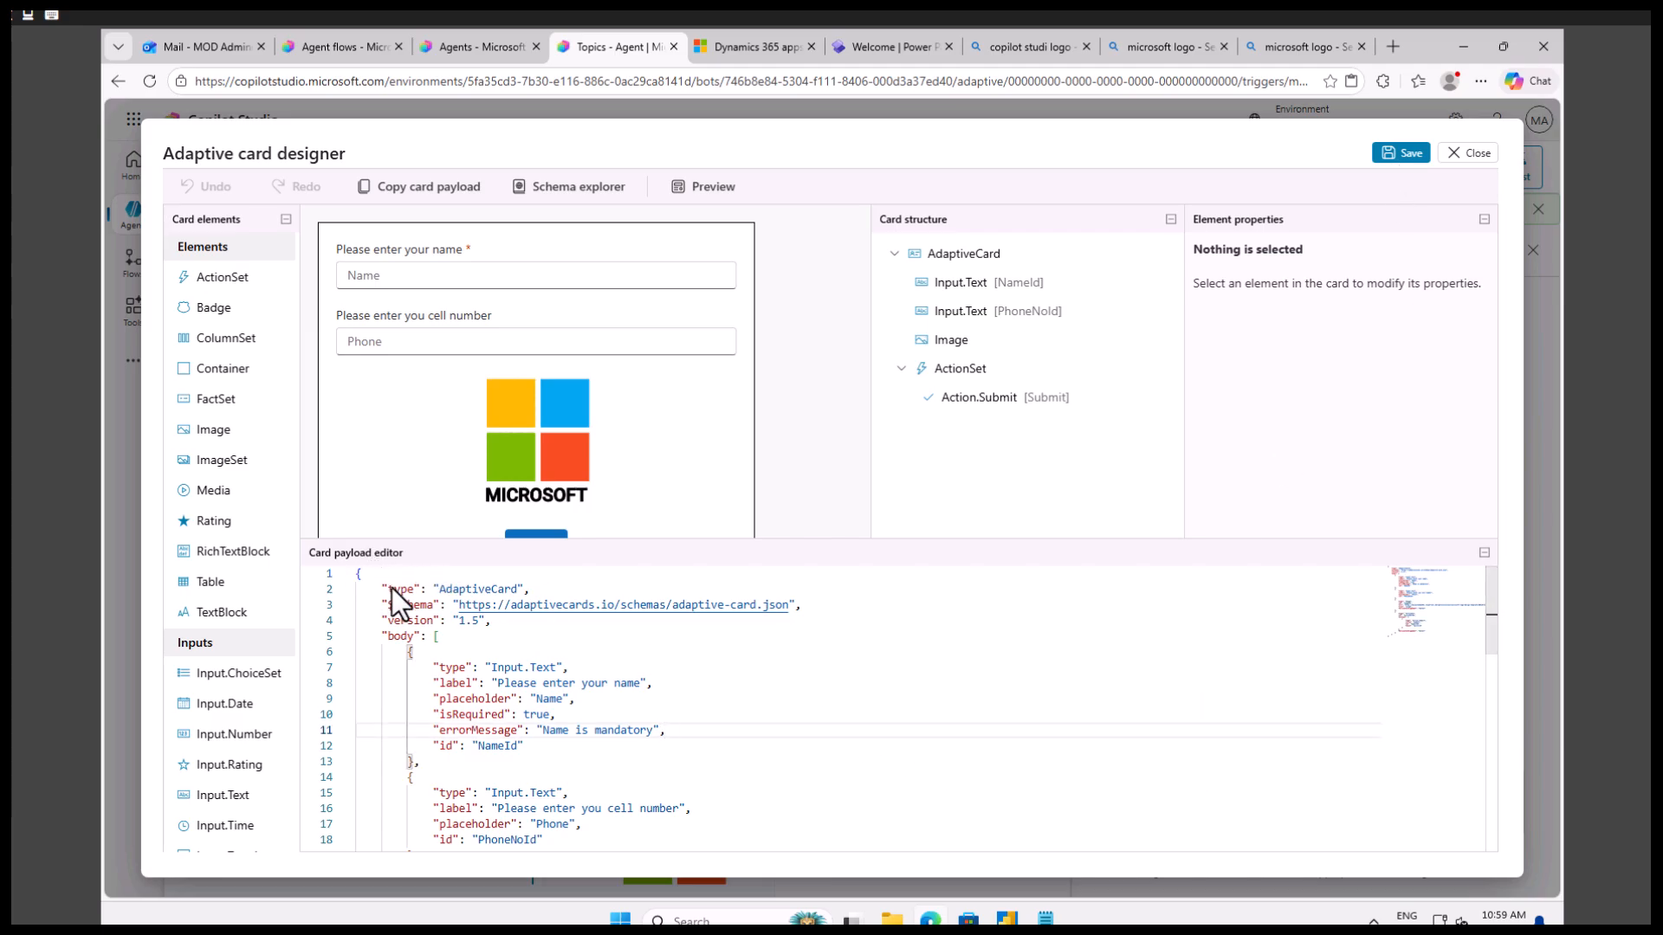
pyautogui.scroll(-5, 785, 700)
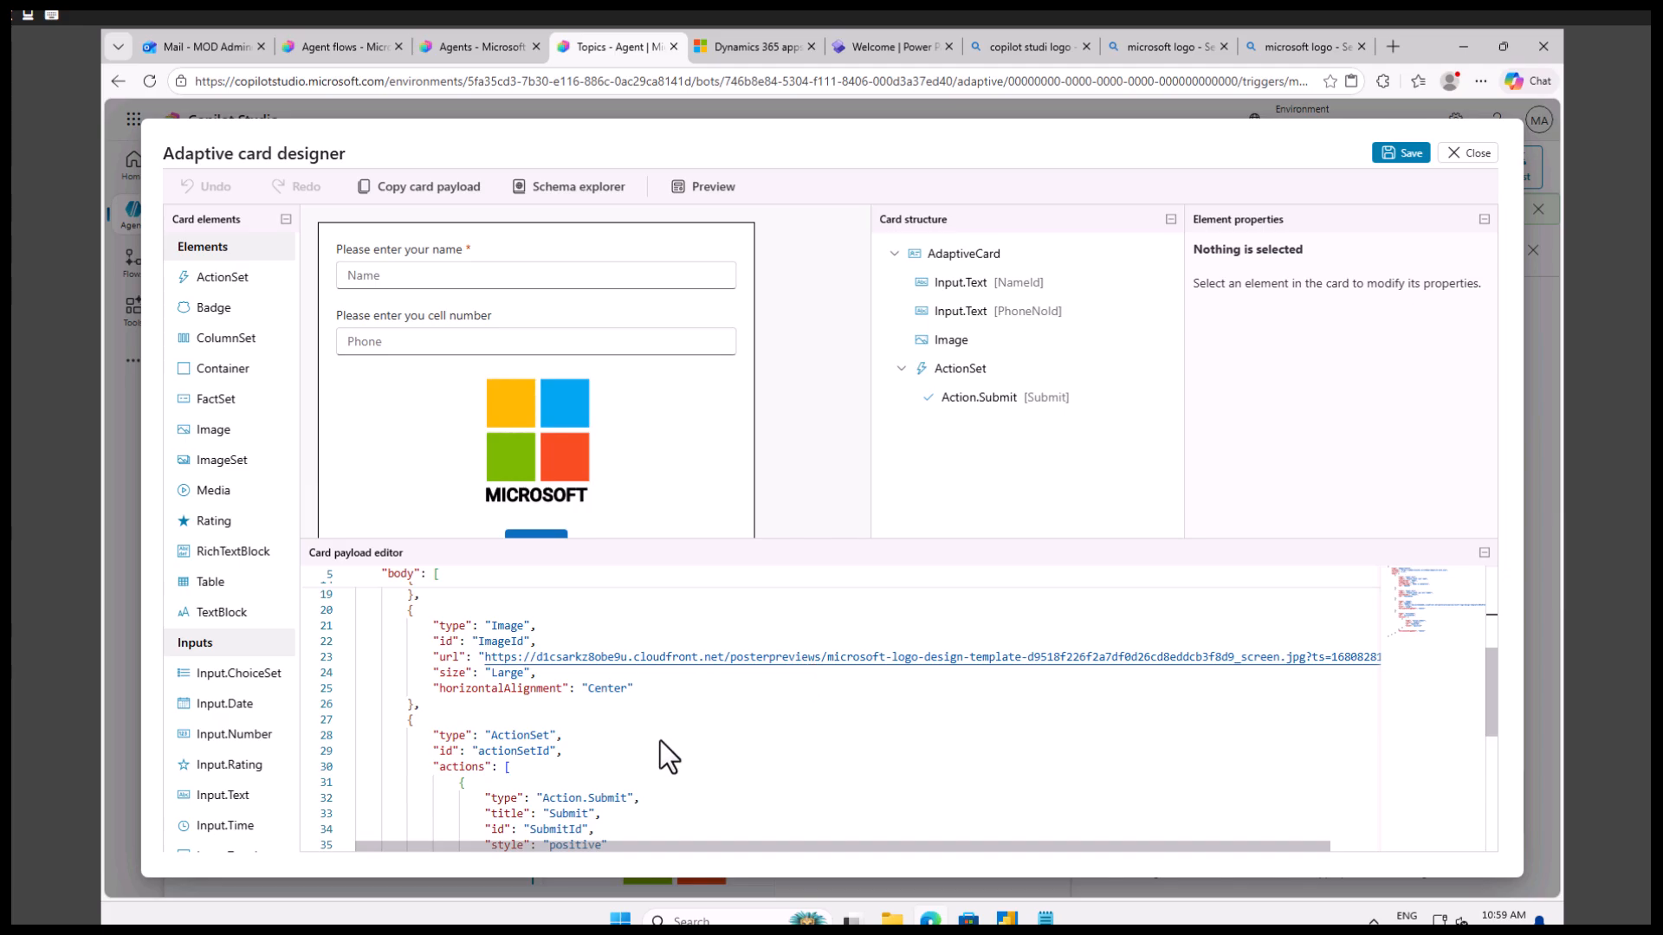
pyautogui.scroll(5, 667, 732)
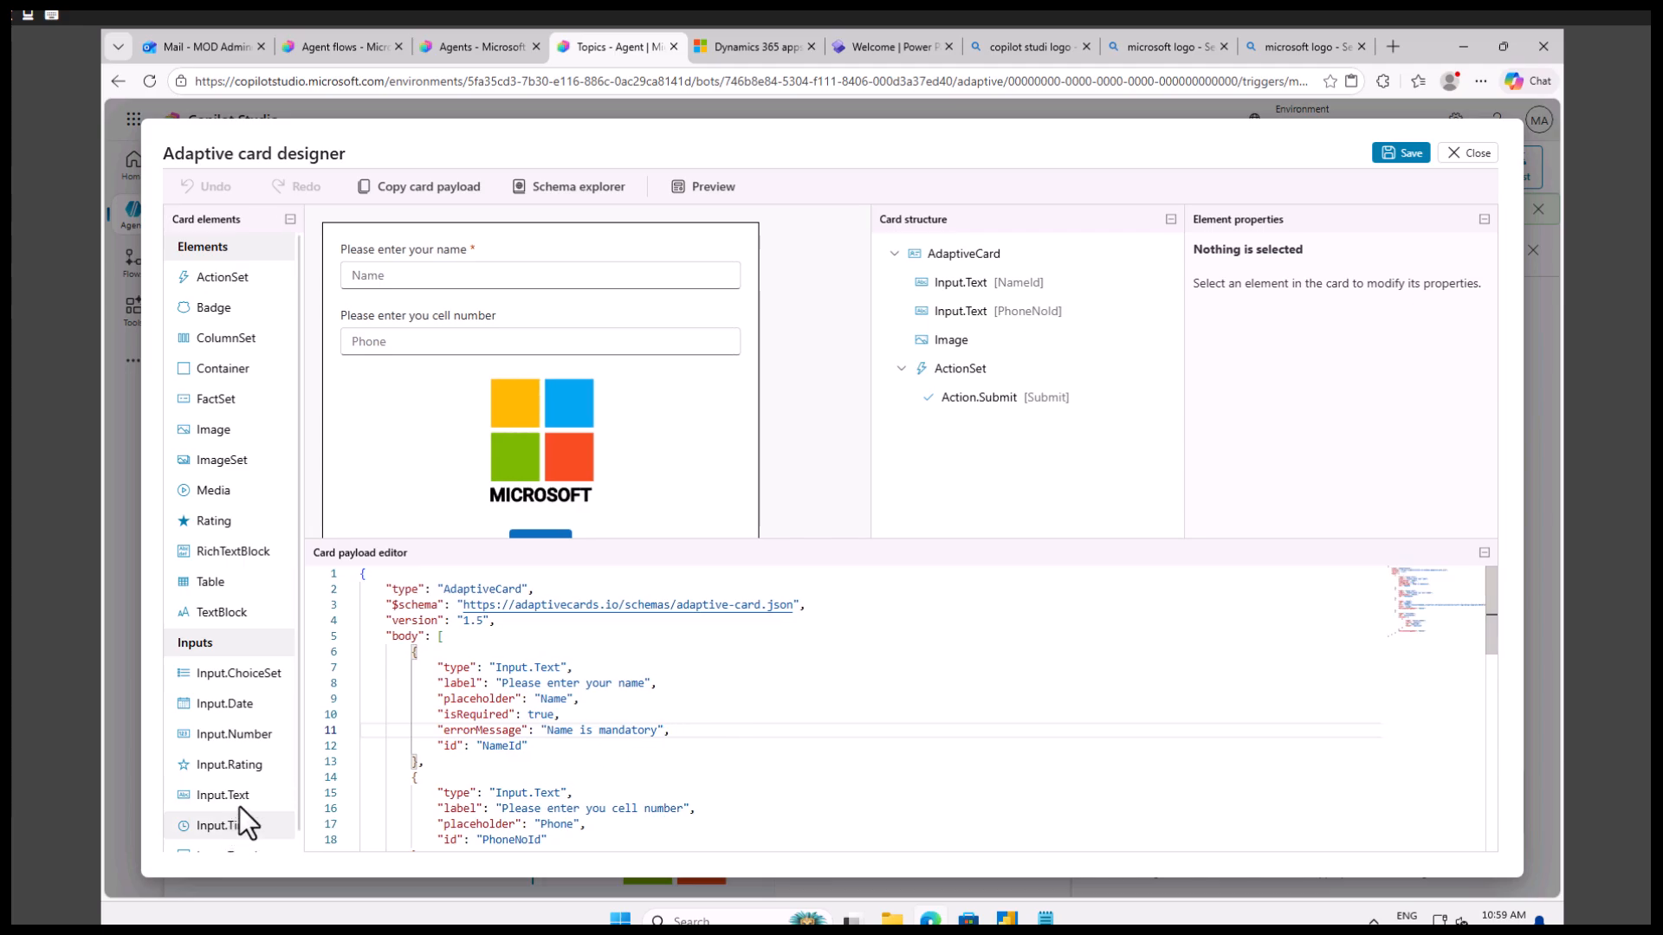
pyautogui.click(537, 686)
pyautogui.click(544, 701)
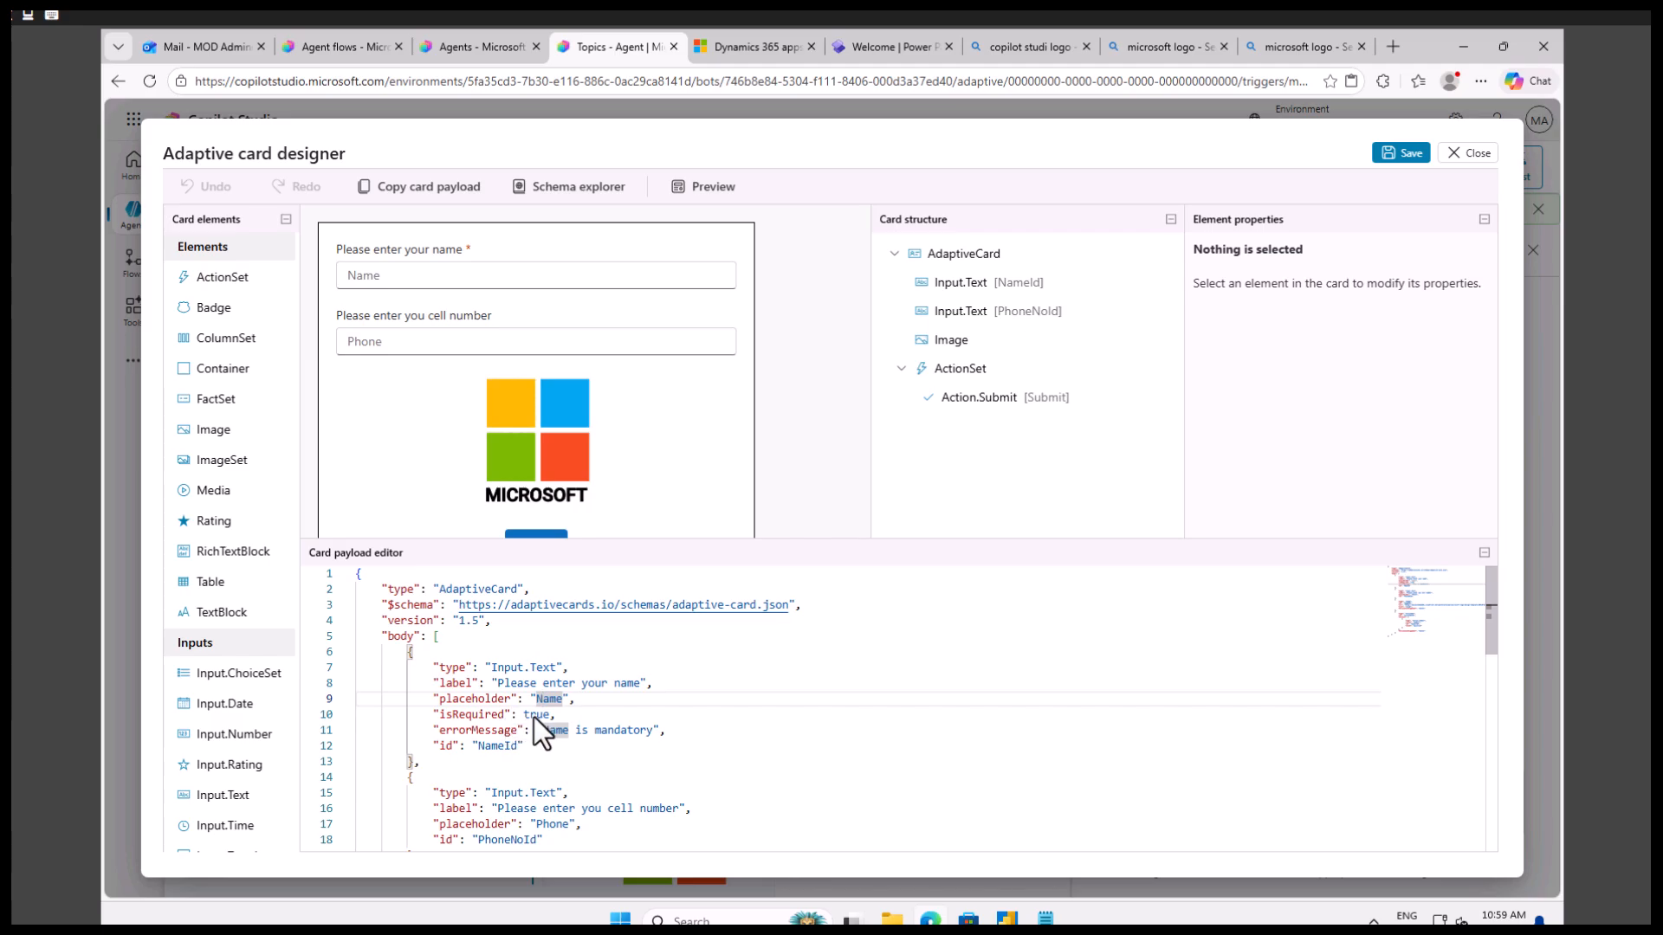
# Compare the name input, phone input and image definitions in the JSON payload with the matching elements on the card.
pyautogui.click(551, 732)
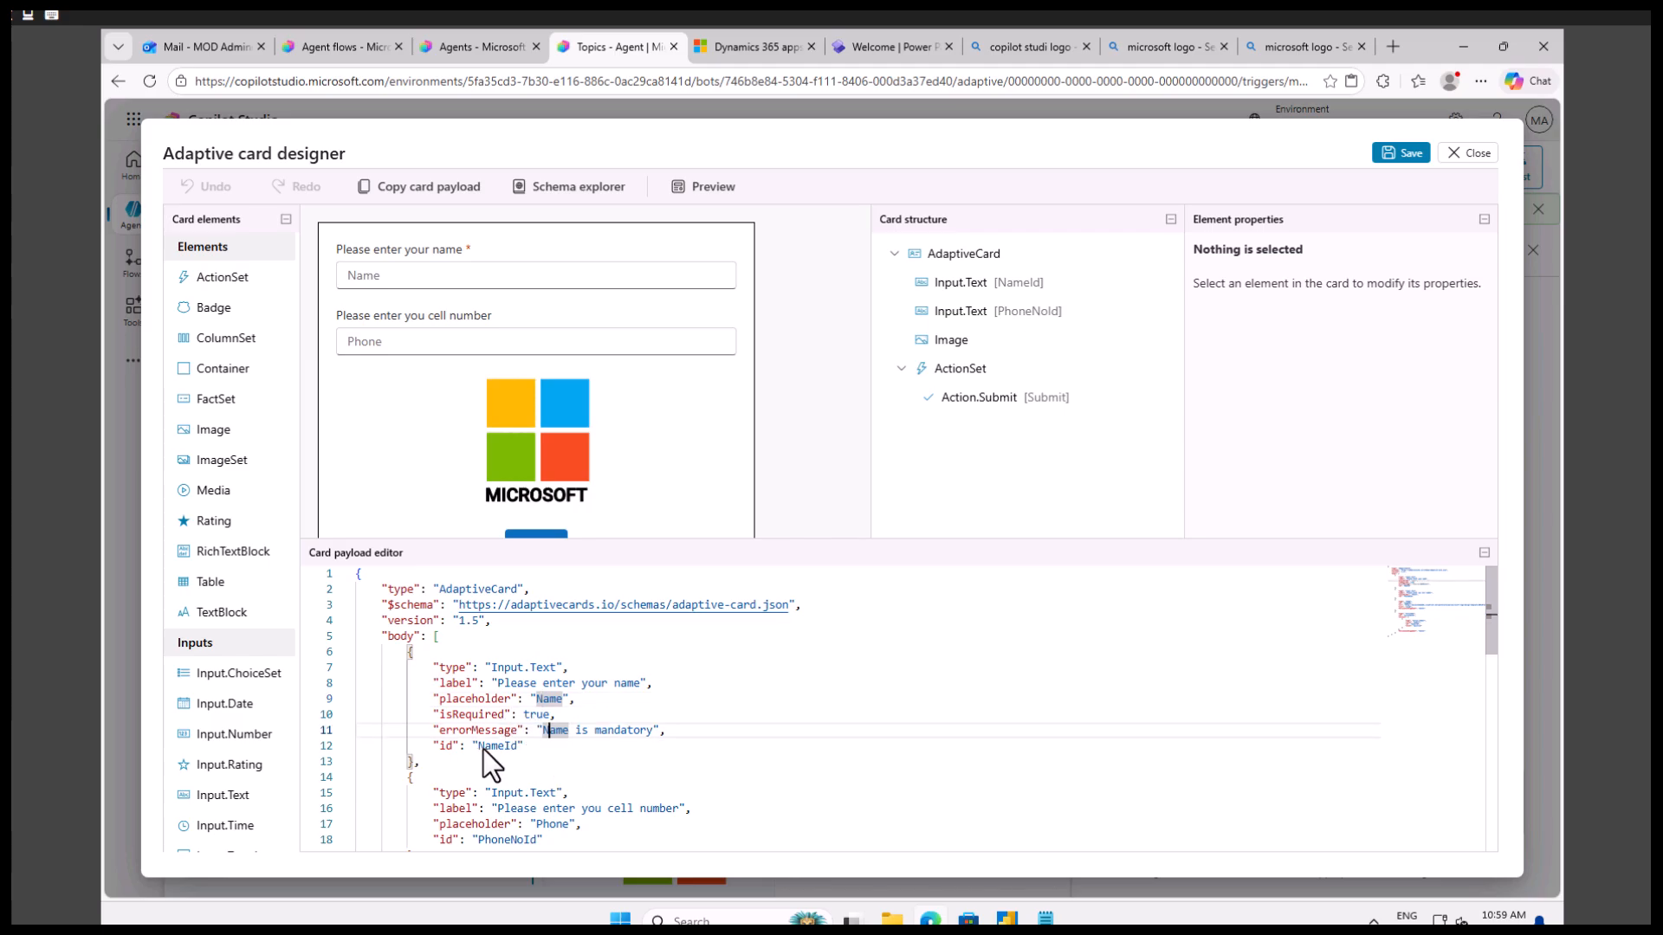
pyautogui.scroll(-1, 496, 750)
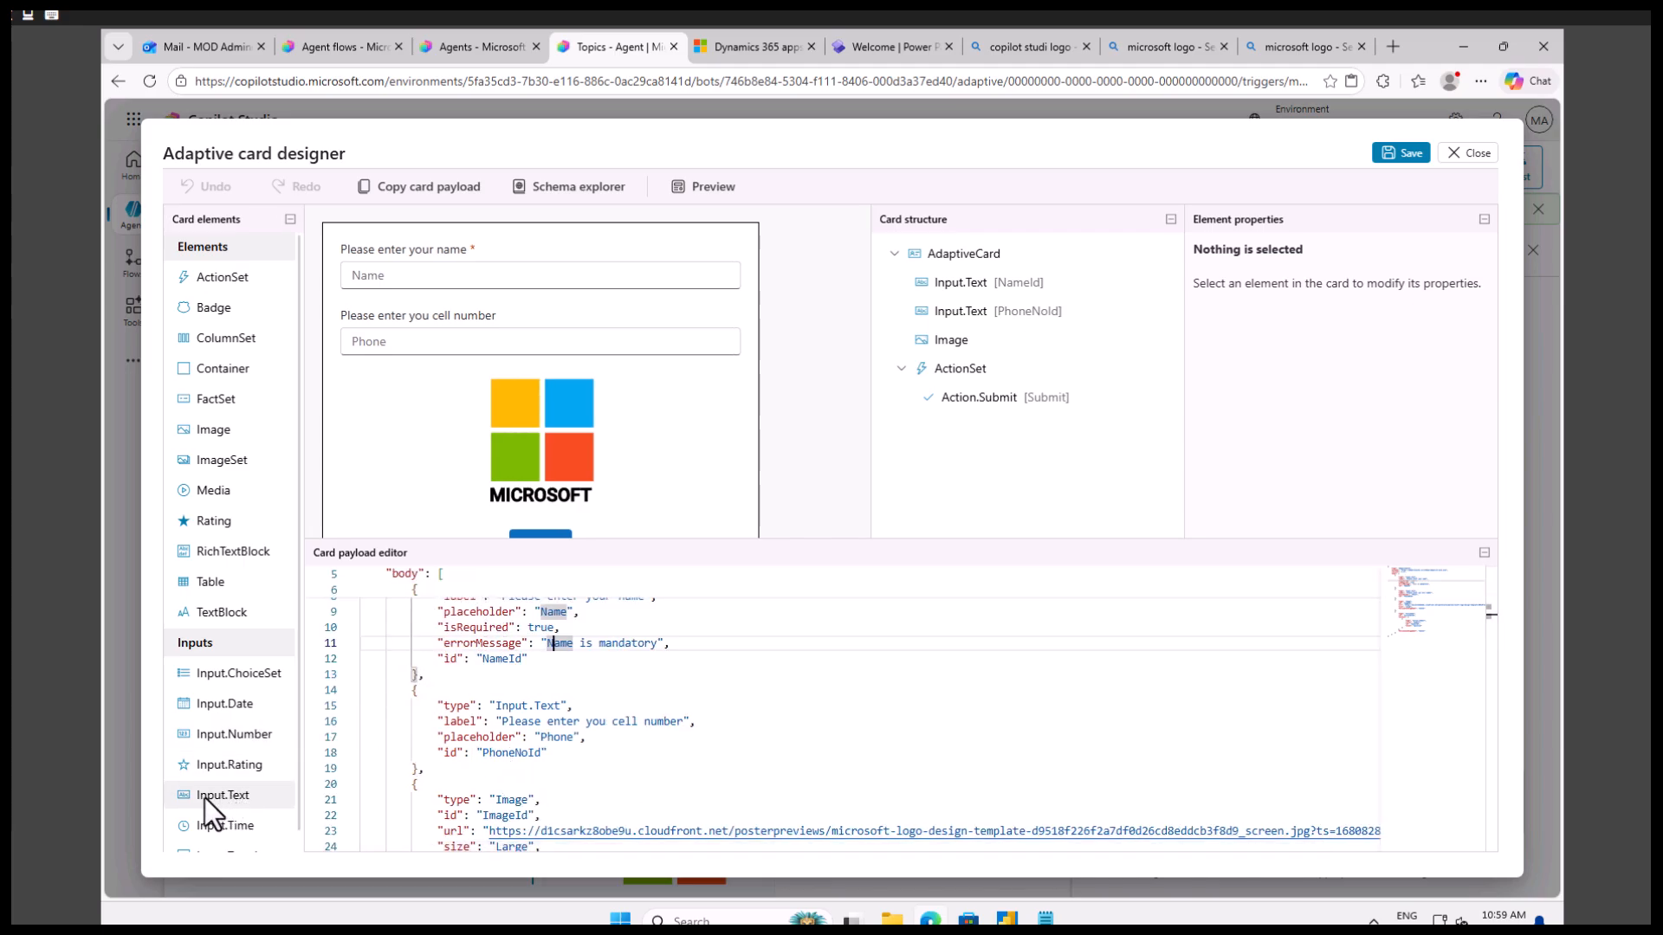
pyautogui.click(538, 727)
pyautogui.click(544, 736)
pyautogui.click(516, 759)
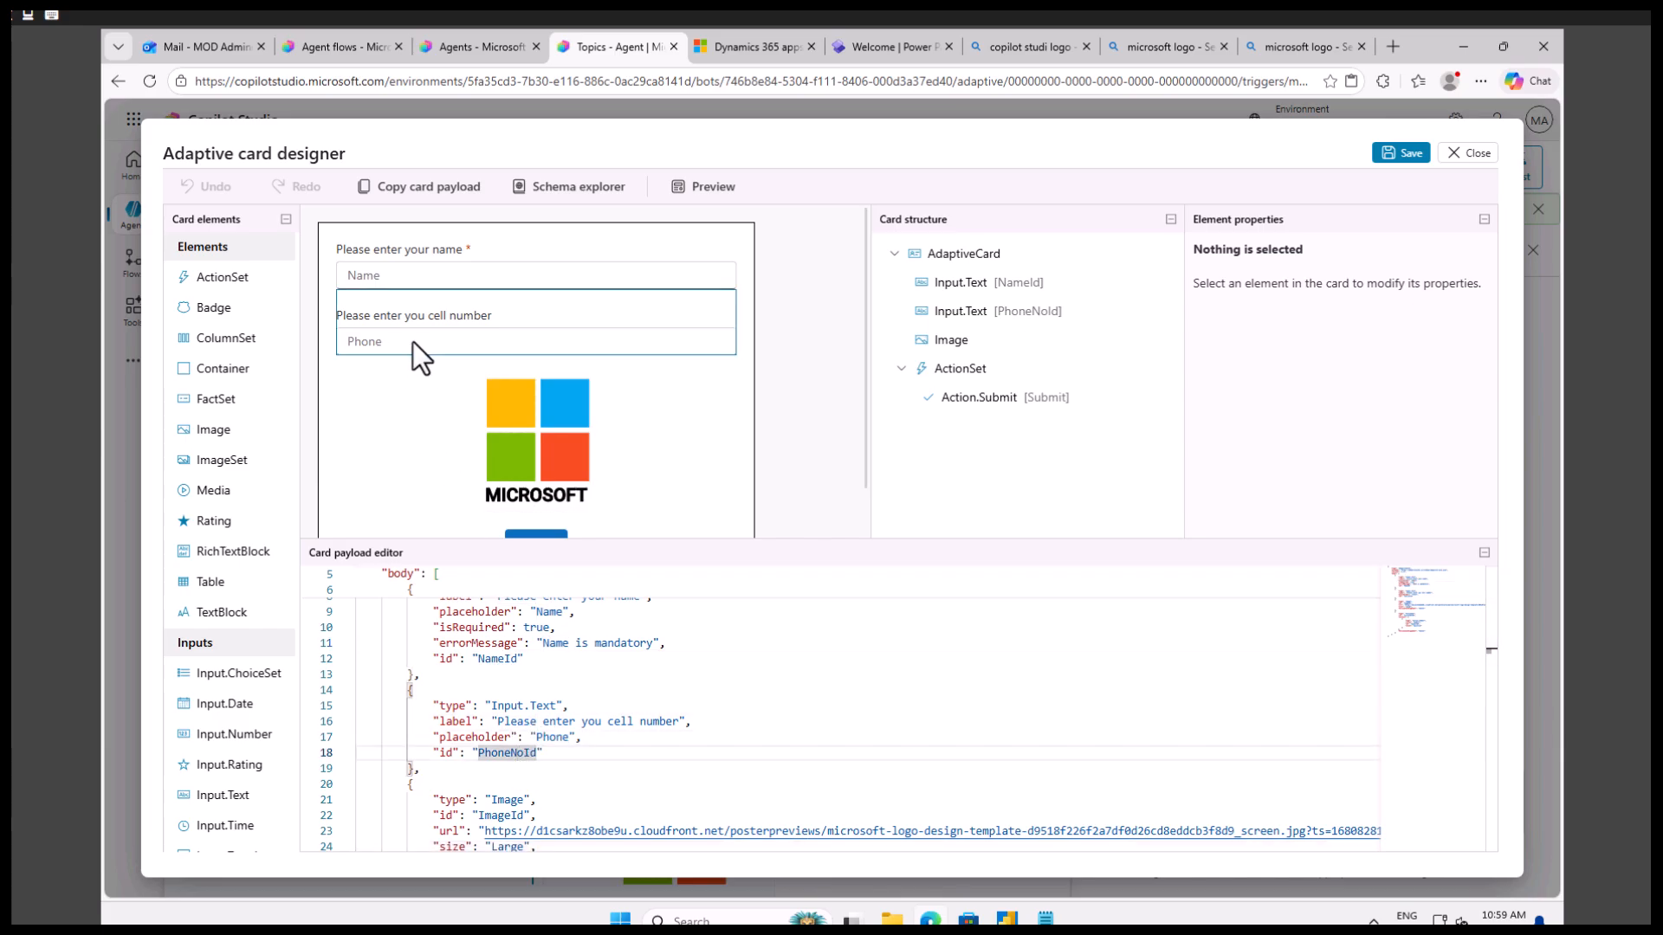
pyautogui.click(411, 341)
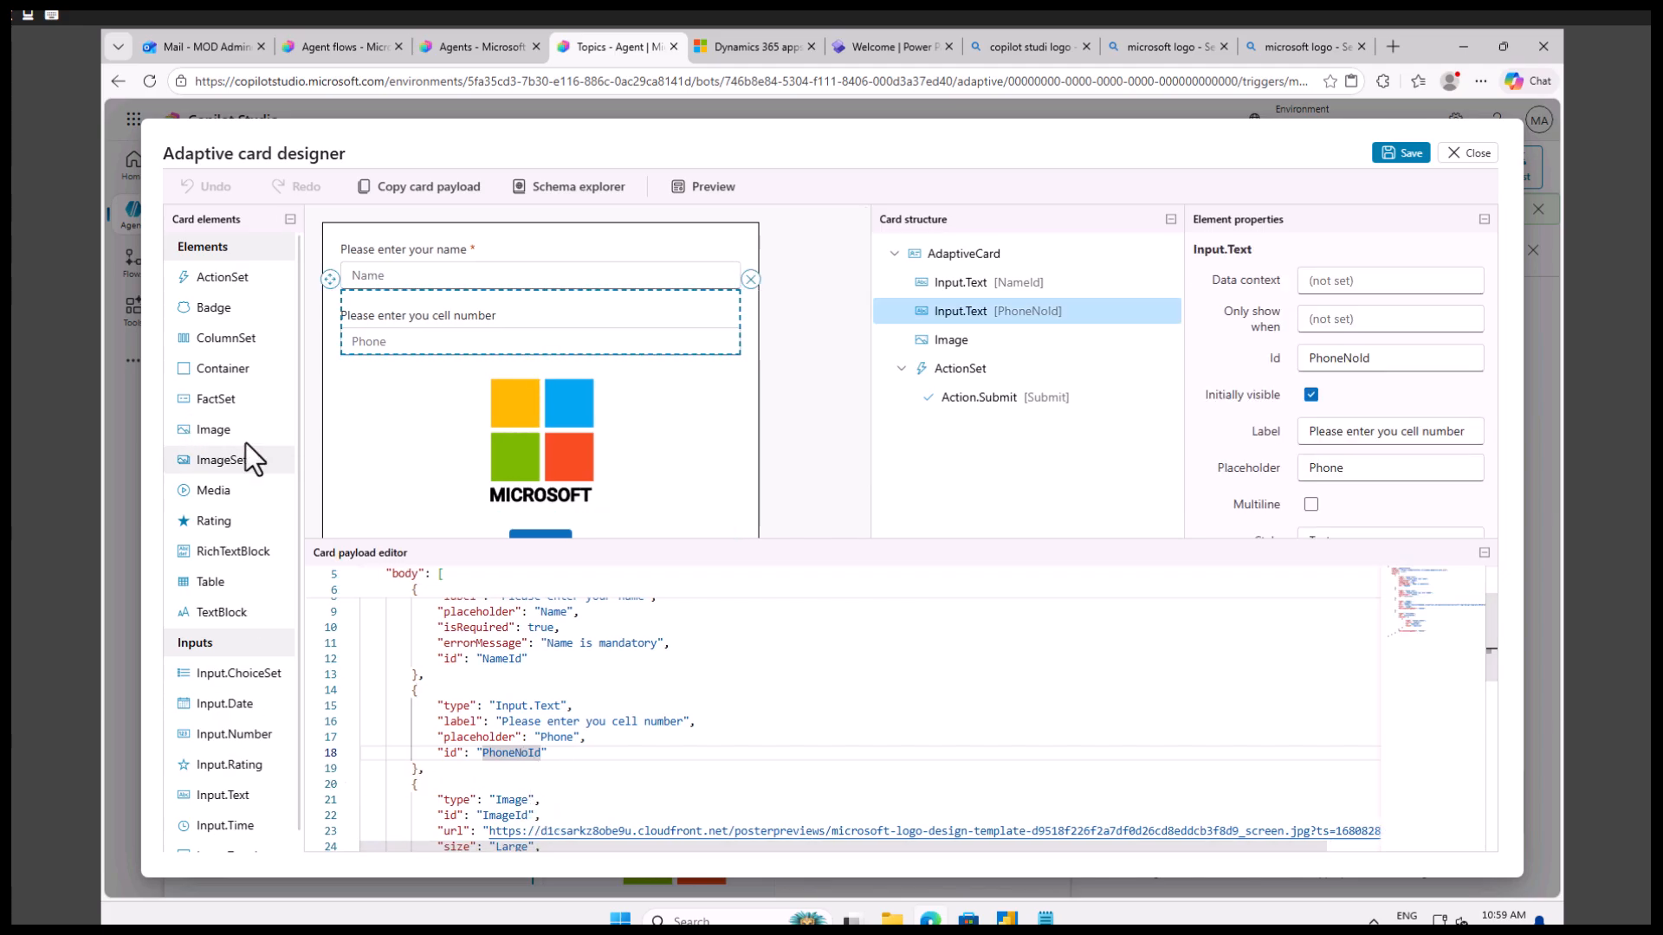
pyautogui.click(675, 783)
pyautogui.scroll(-2, 589, 761)
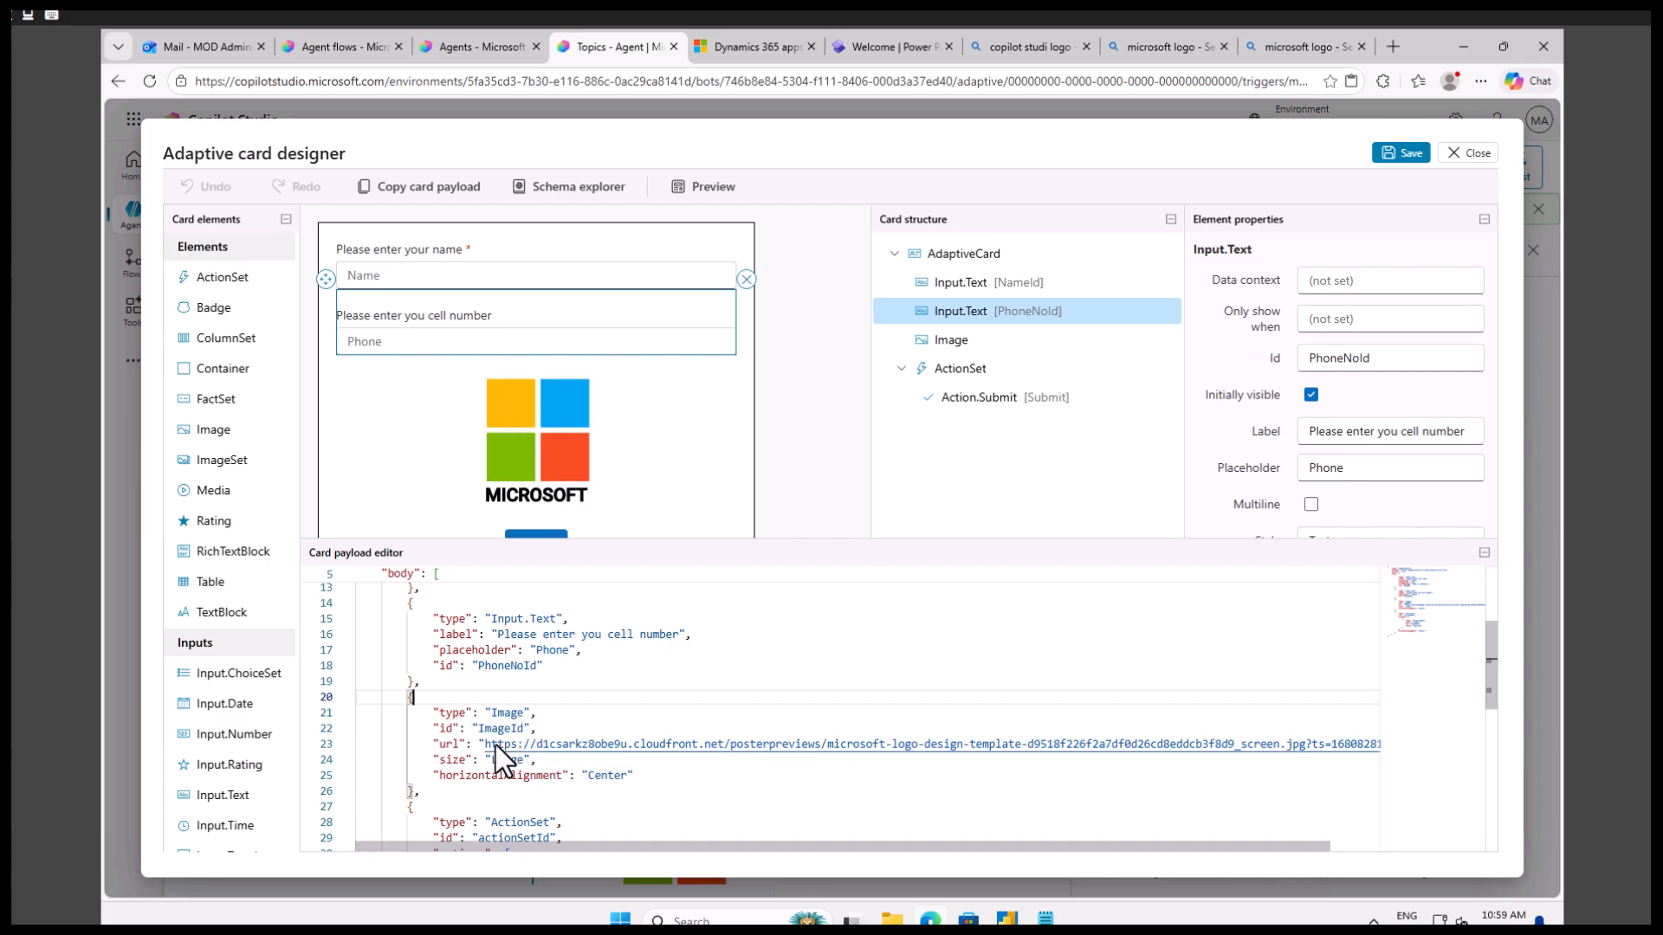
pyautogui.click(542, 442)
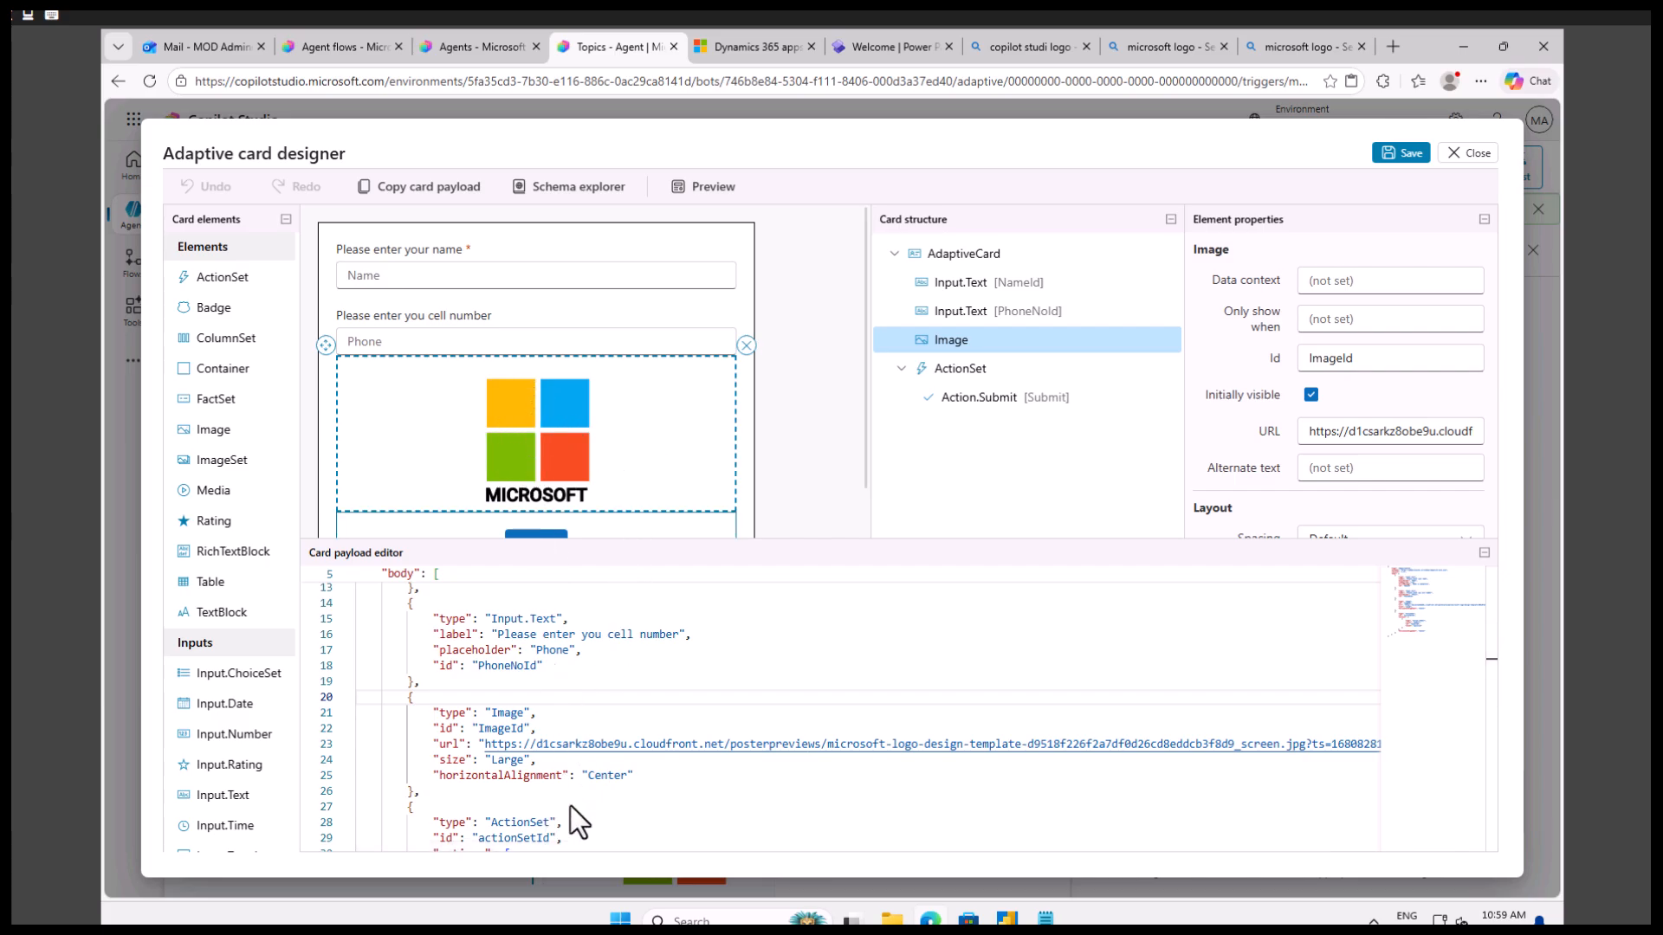
# Examine the ActionSet's JSON definition, its layout properties and the types of action that can be added.
pyautogui.scroll(-2, 578, 819)
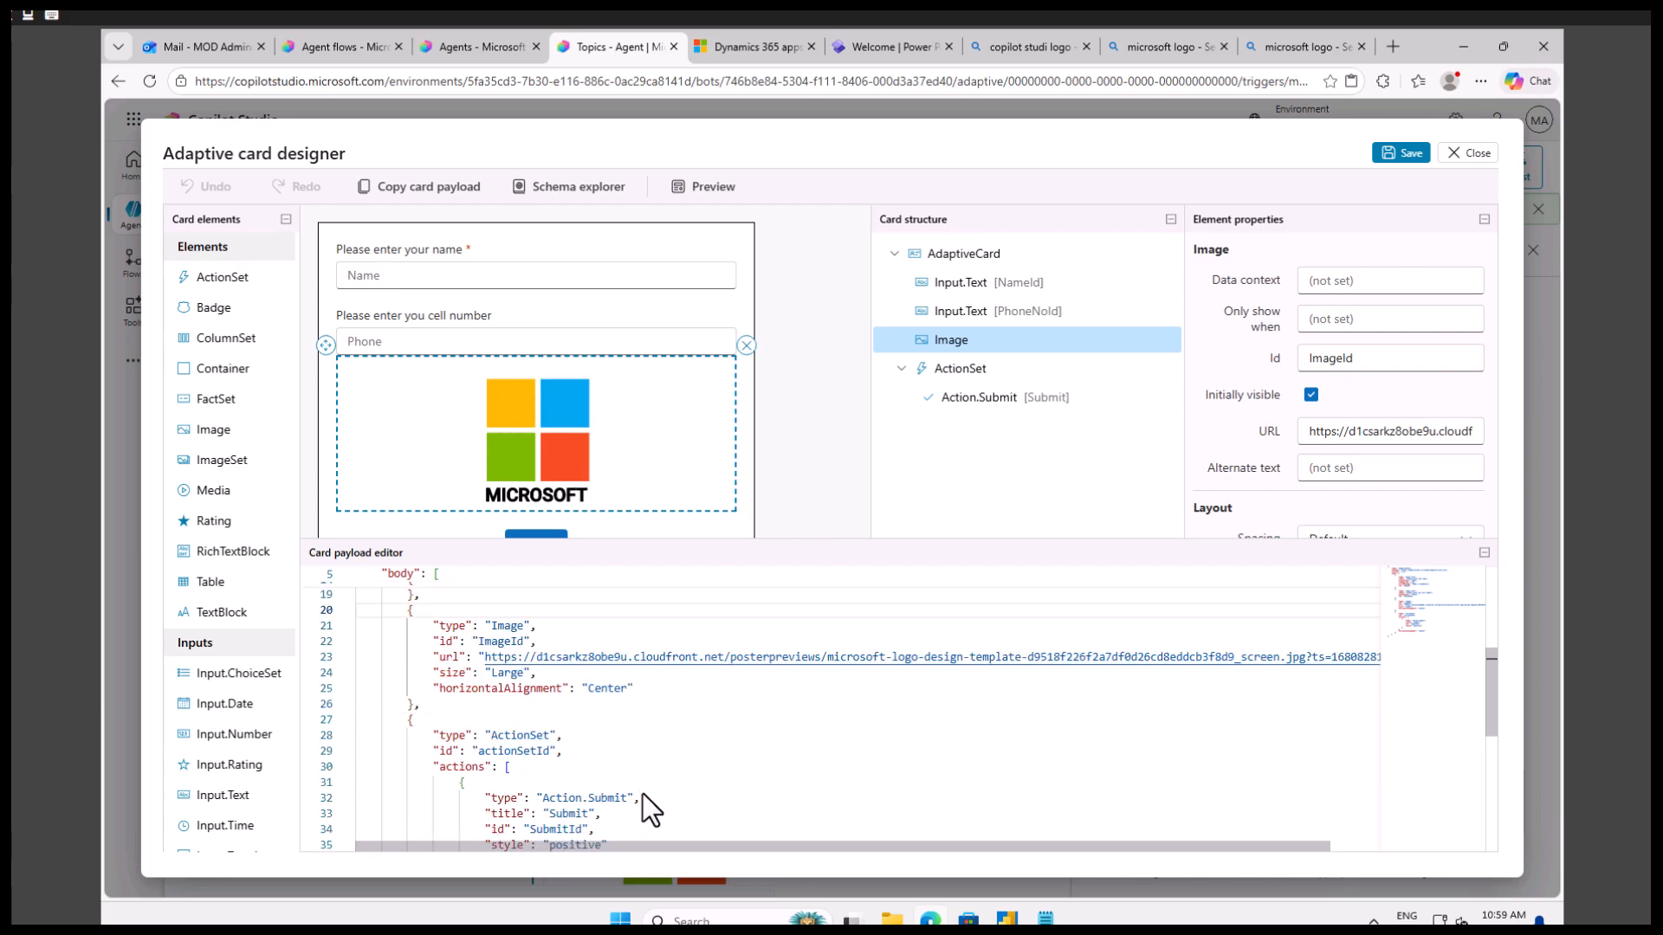
pyautogui.doubleClick(522, 737)
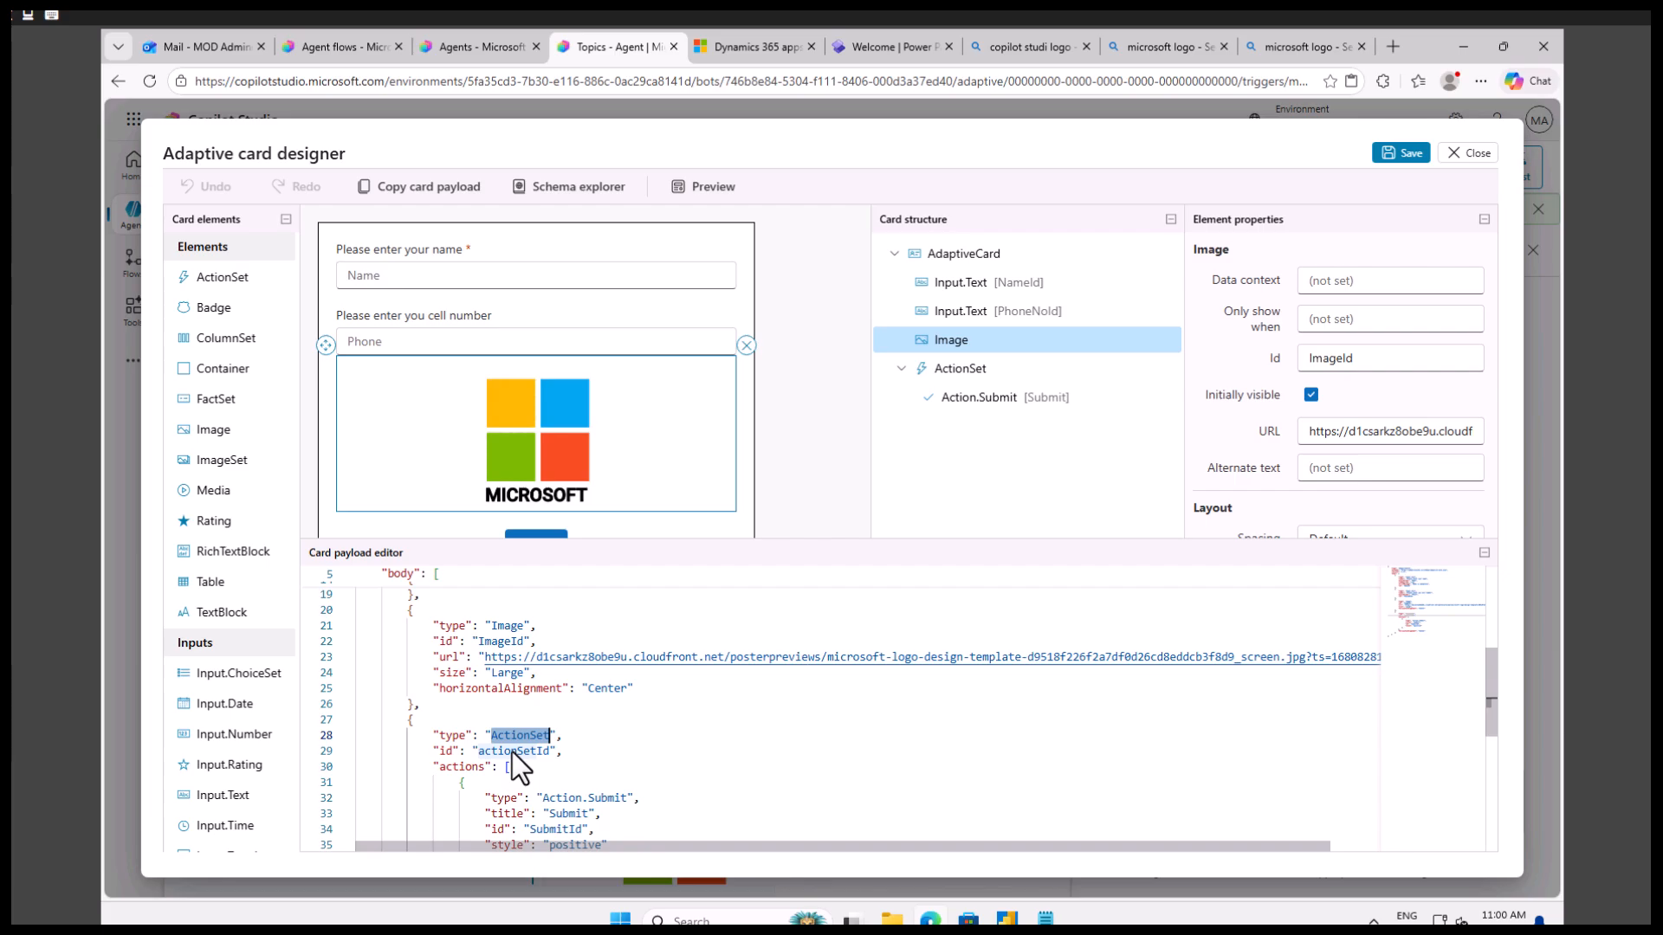
pyautogui.click(979, 371)
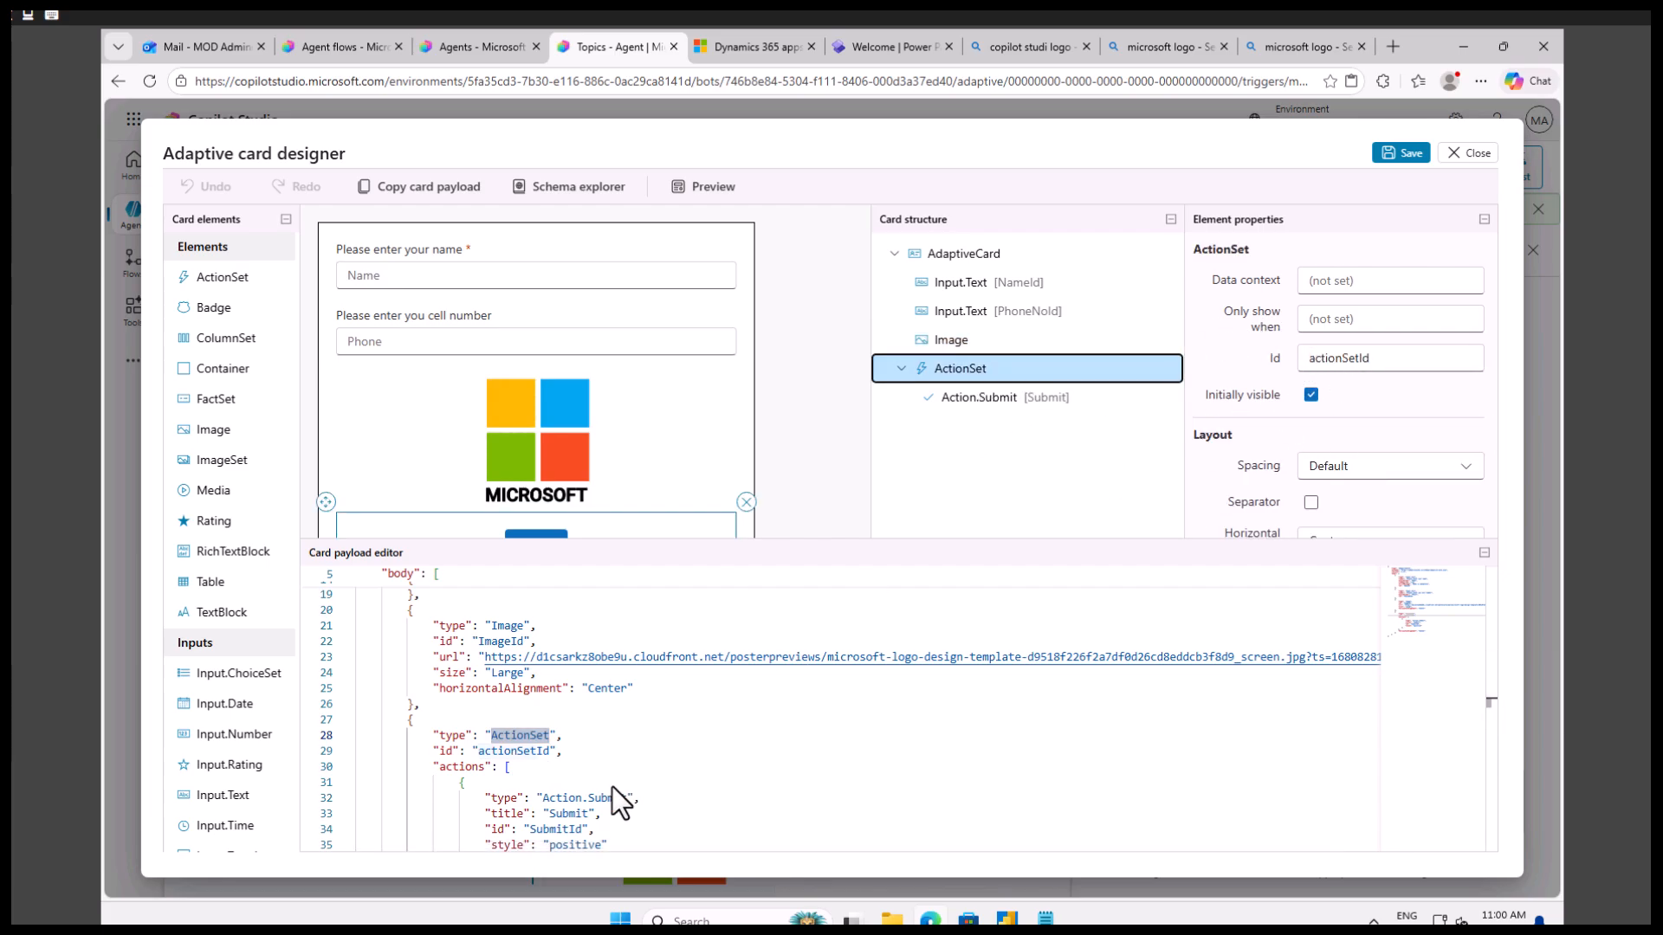
pyautogui.scroll(-2, 612, 788)
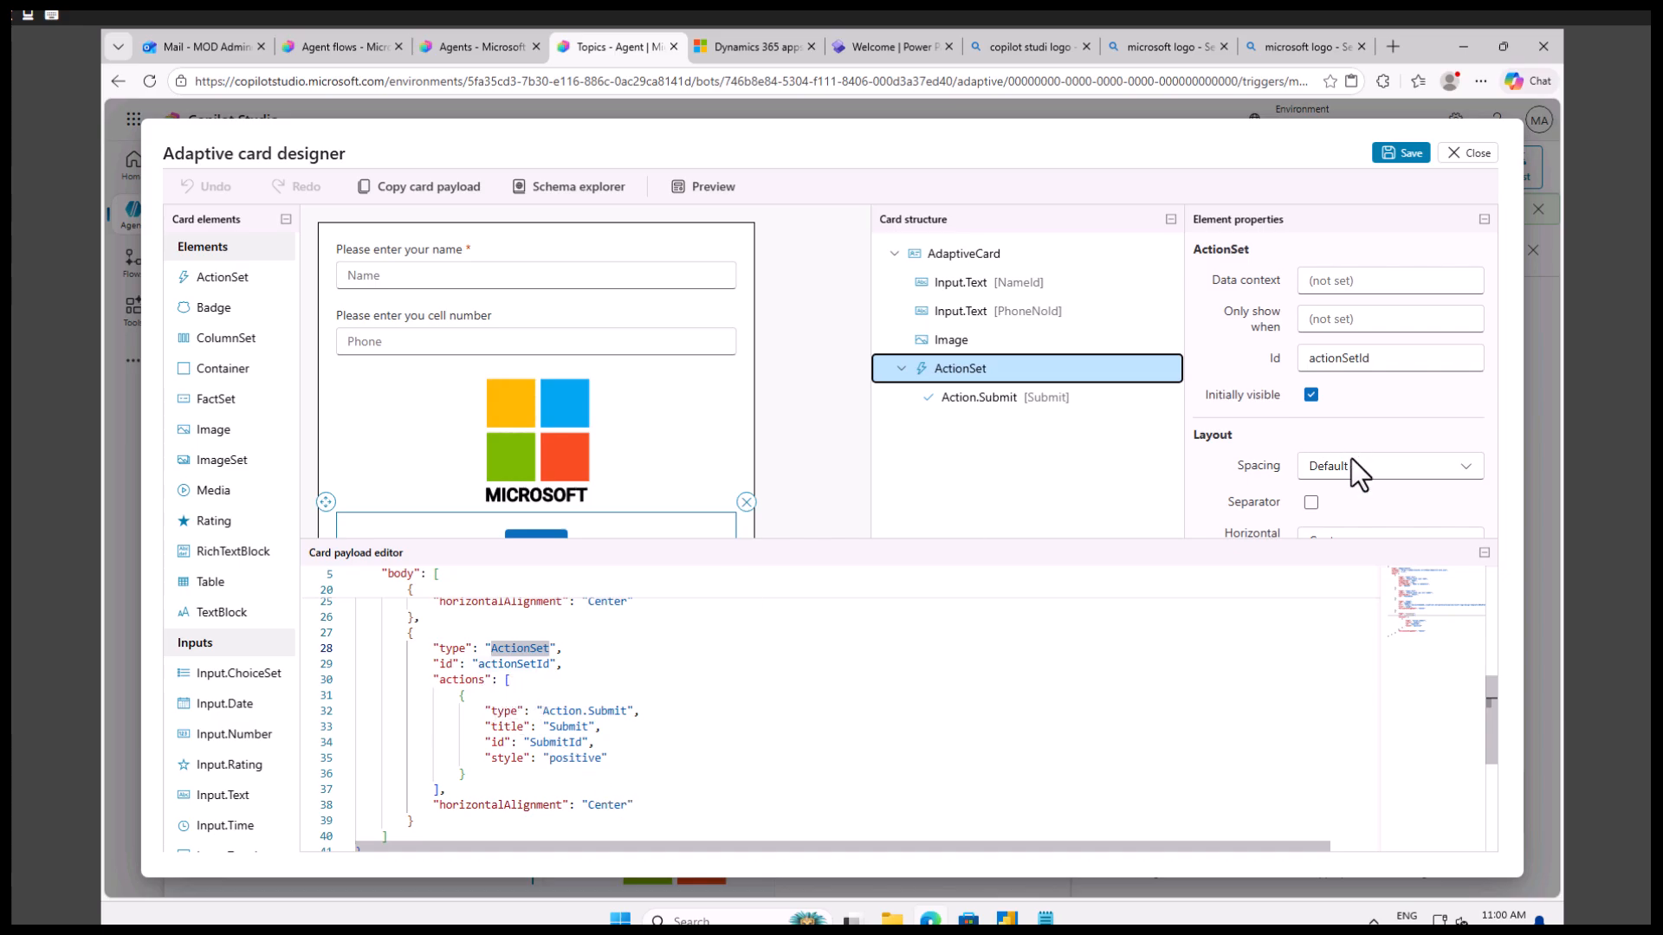
pyautogui.scroll(-2, 1364, 485)
pyautogui.click(1301, 518)
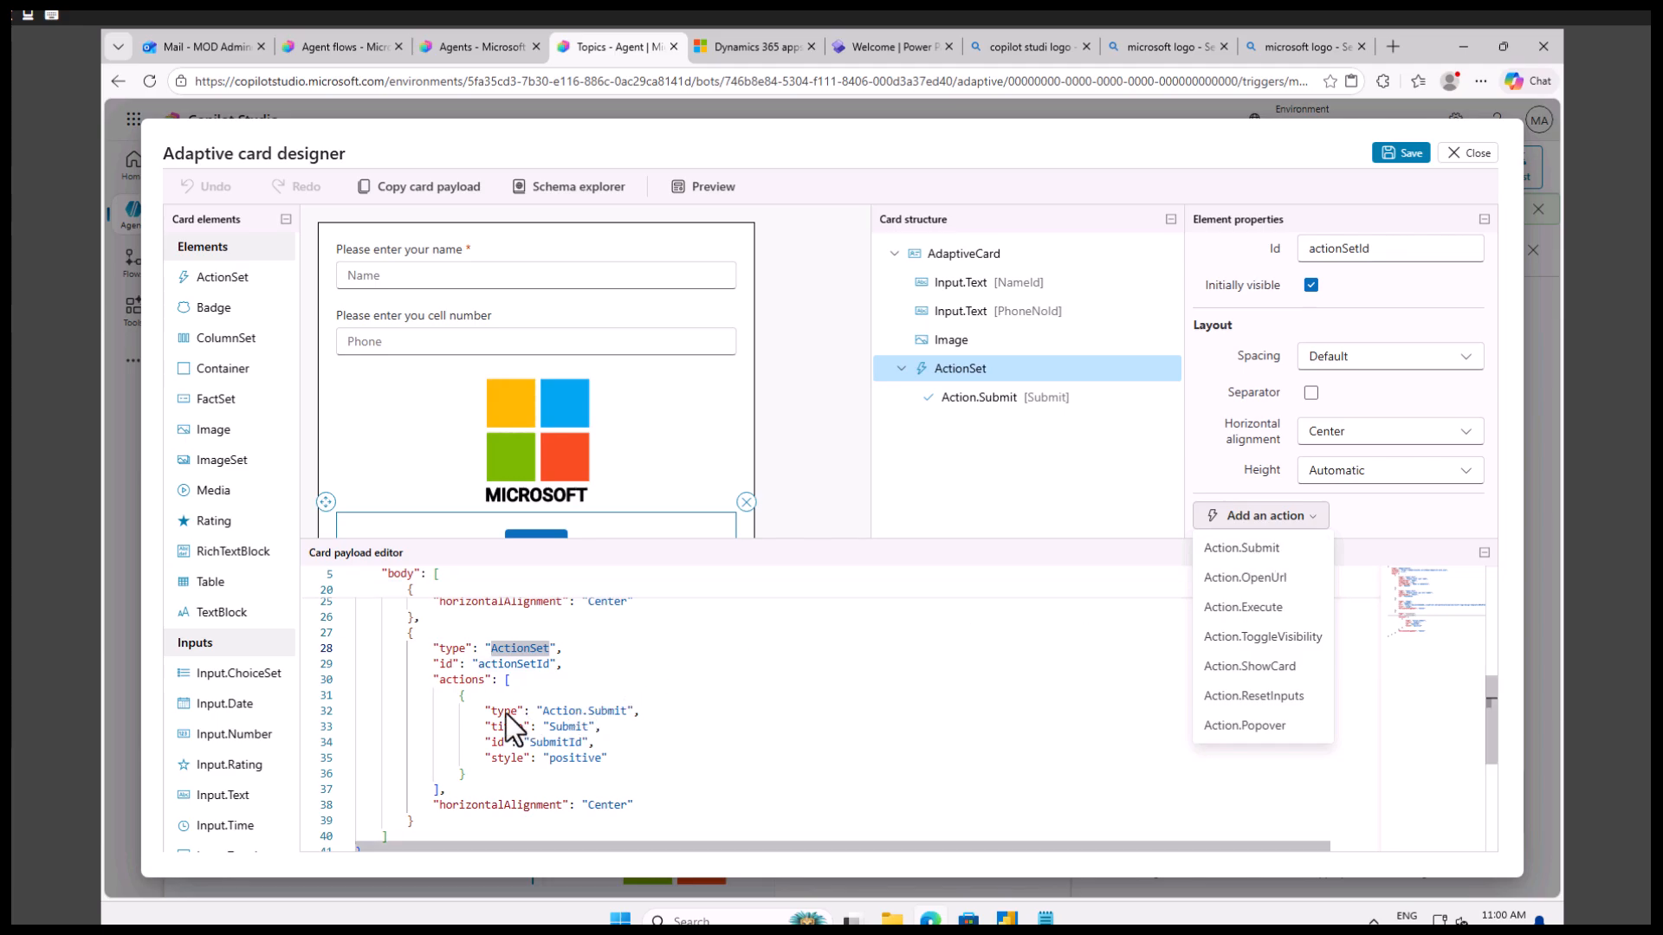
# Compare the submit action's id, title and style in the JSON with its properties and the card's button.
pyautogui.click(574, 712)
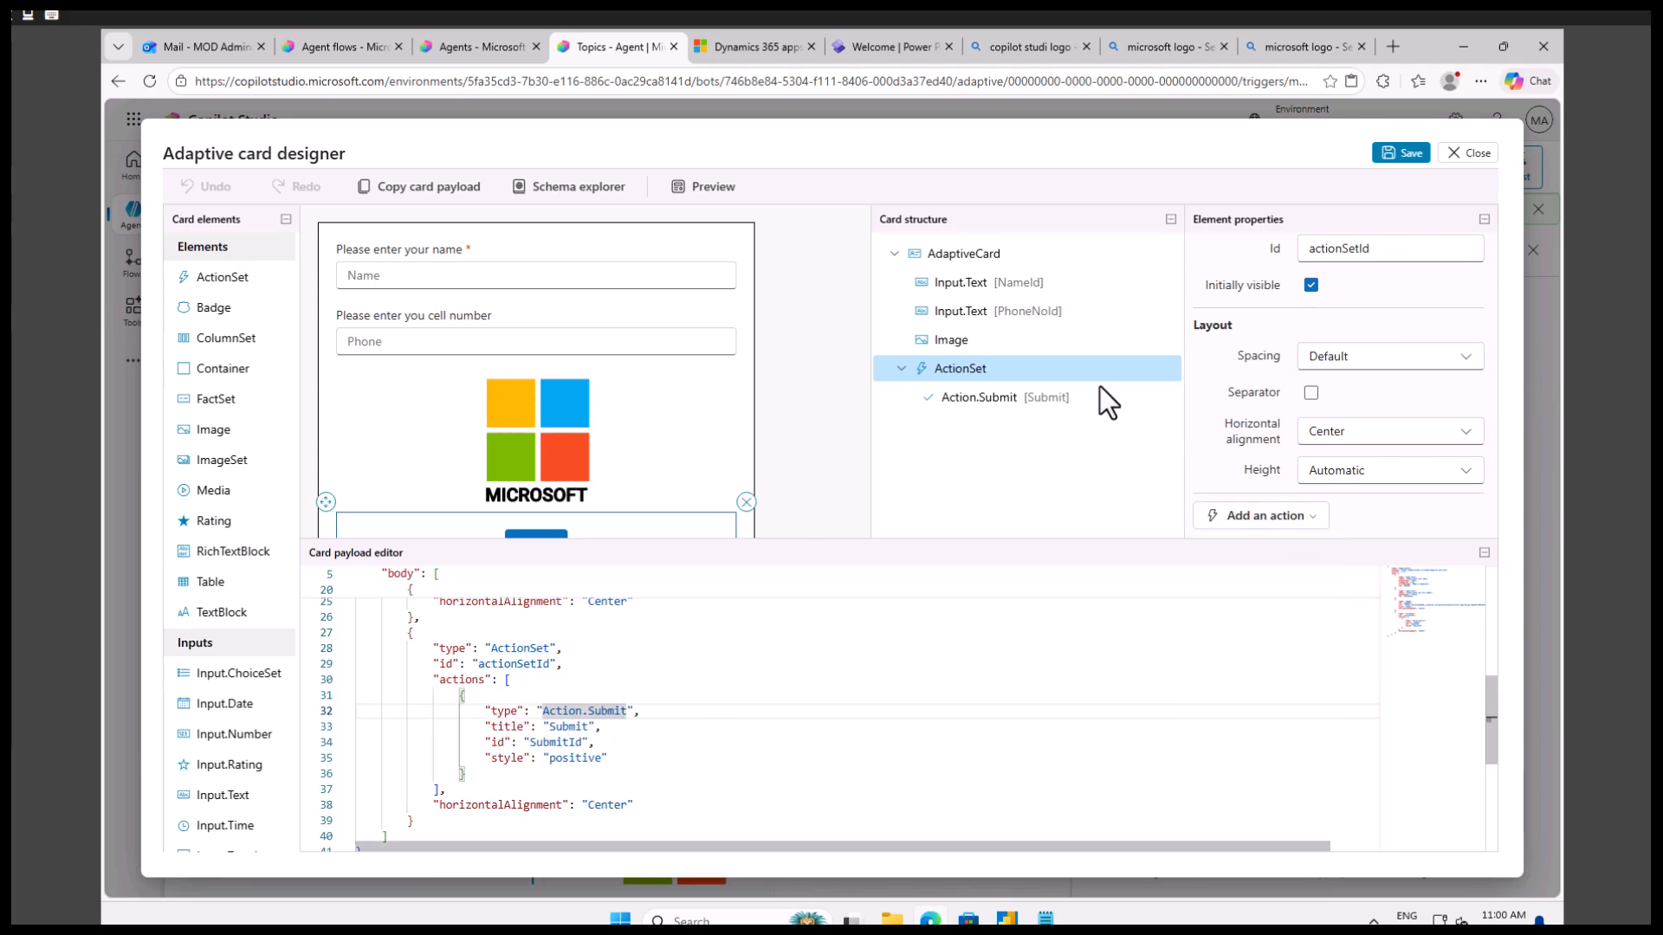
pyautogui.click(1042, 398)
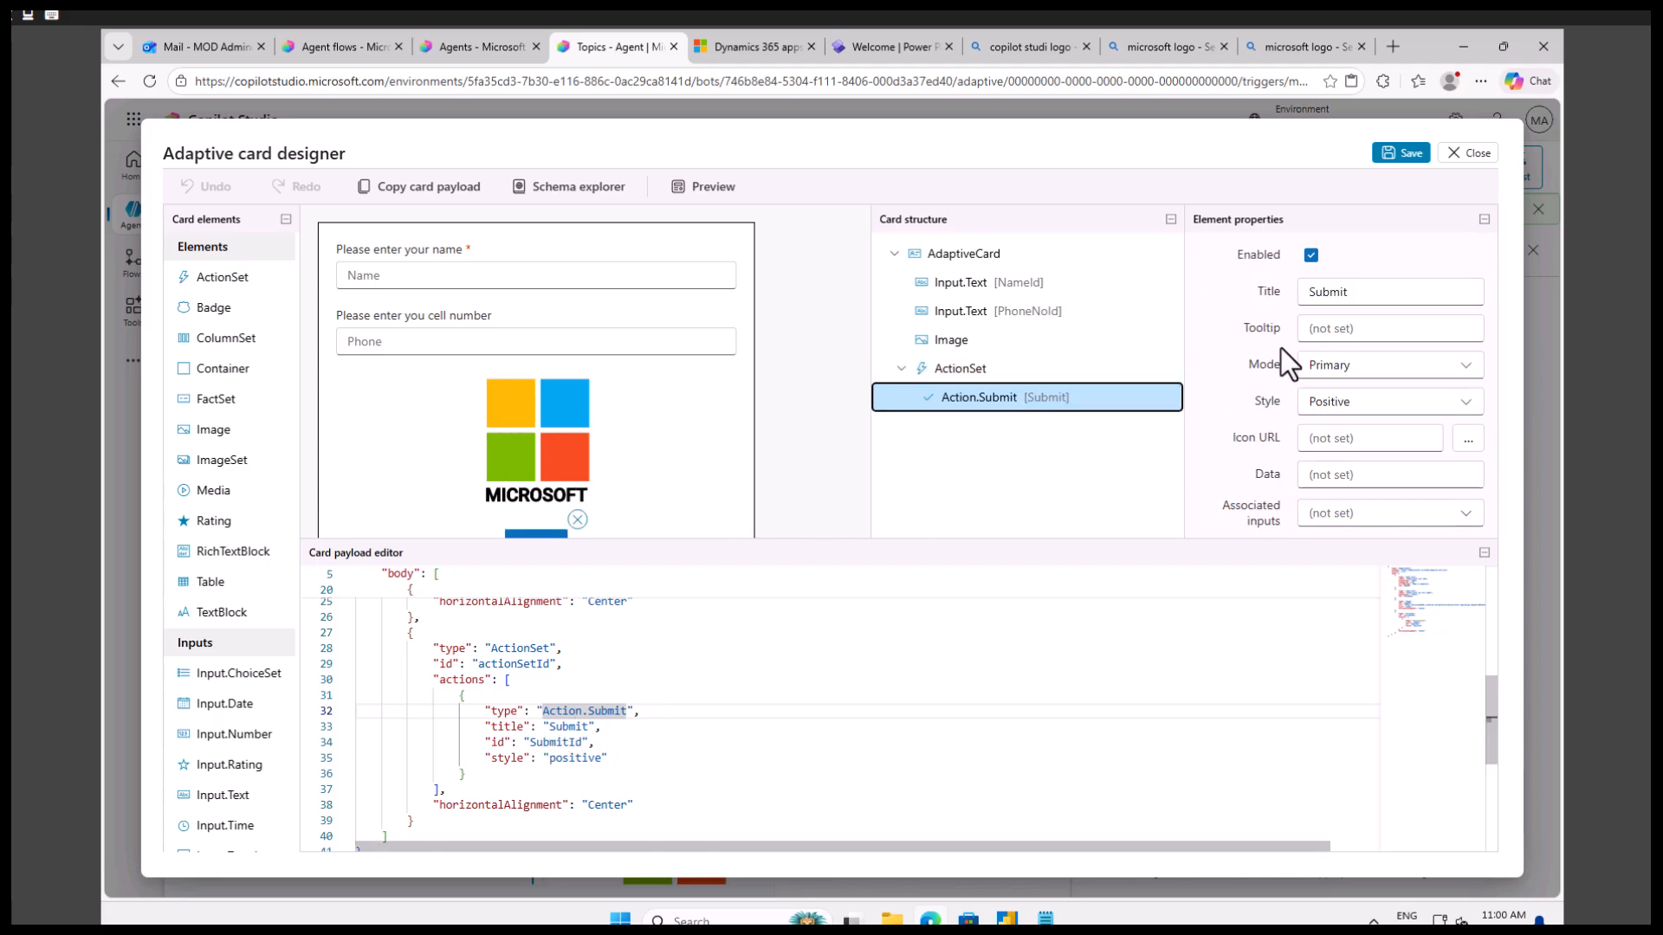
pyautogui.click(556, 742)
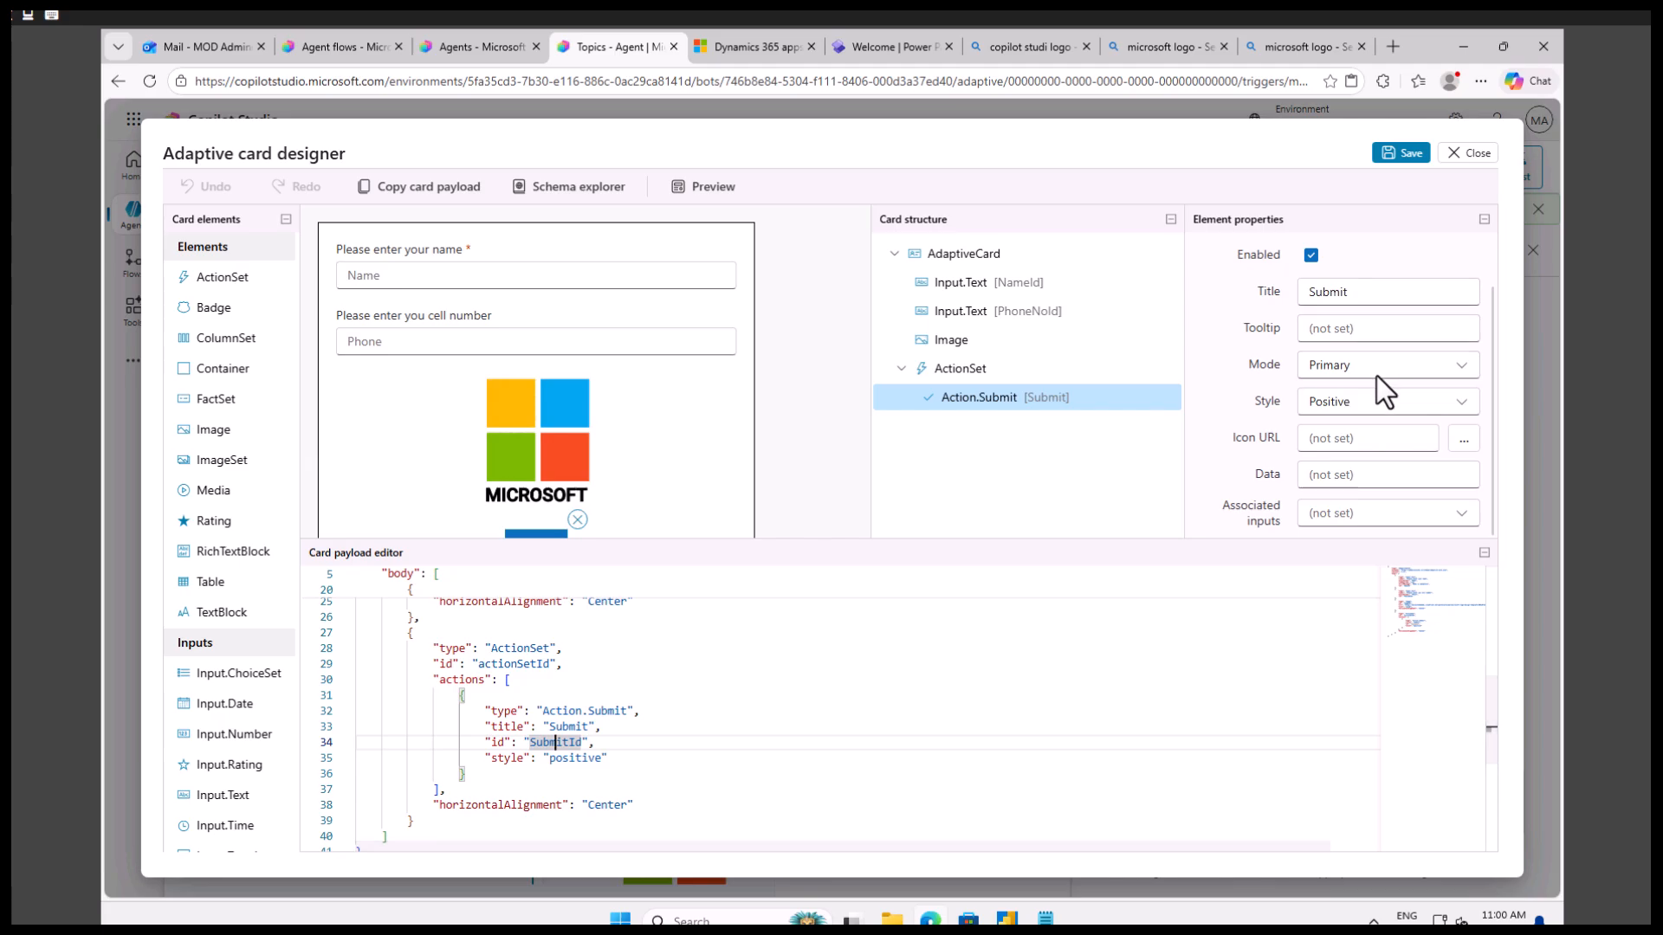
pyautogui.scroll(1, 1386, 373)
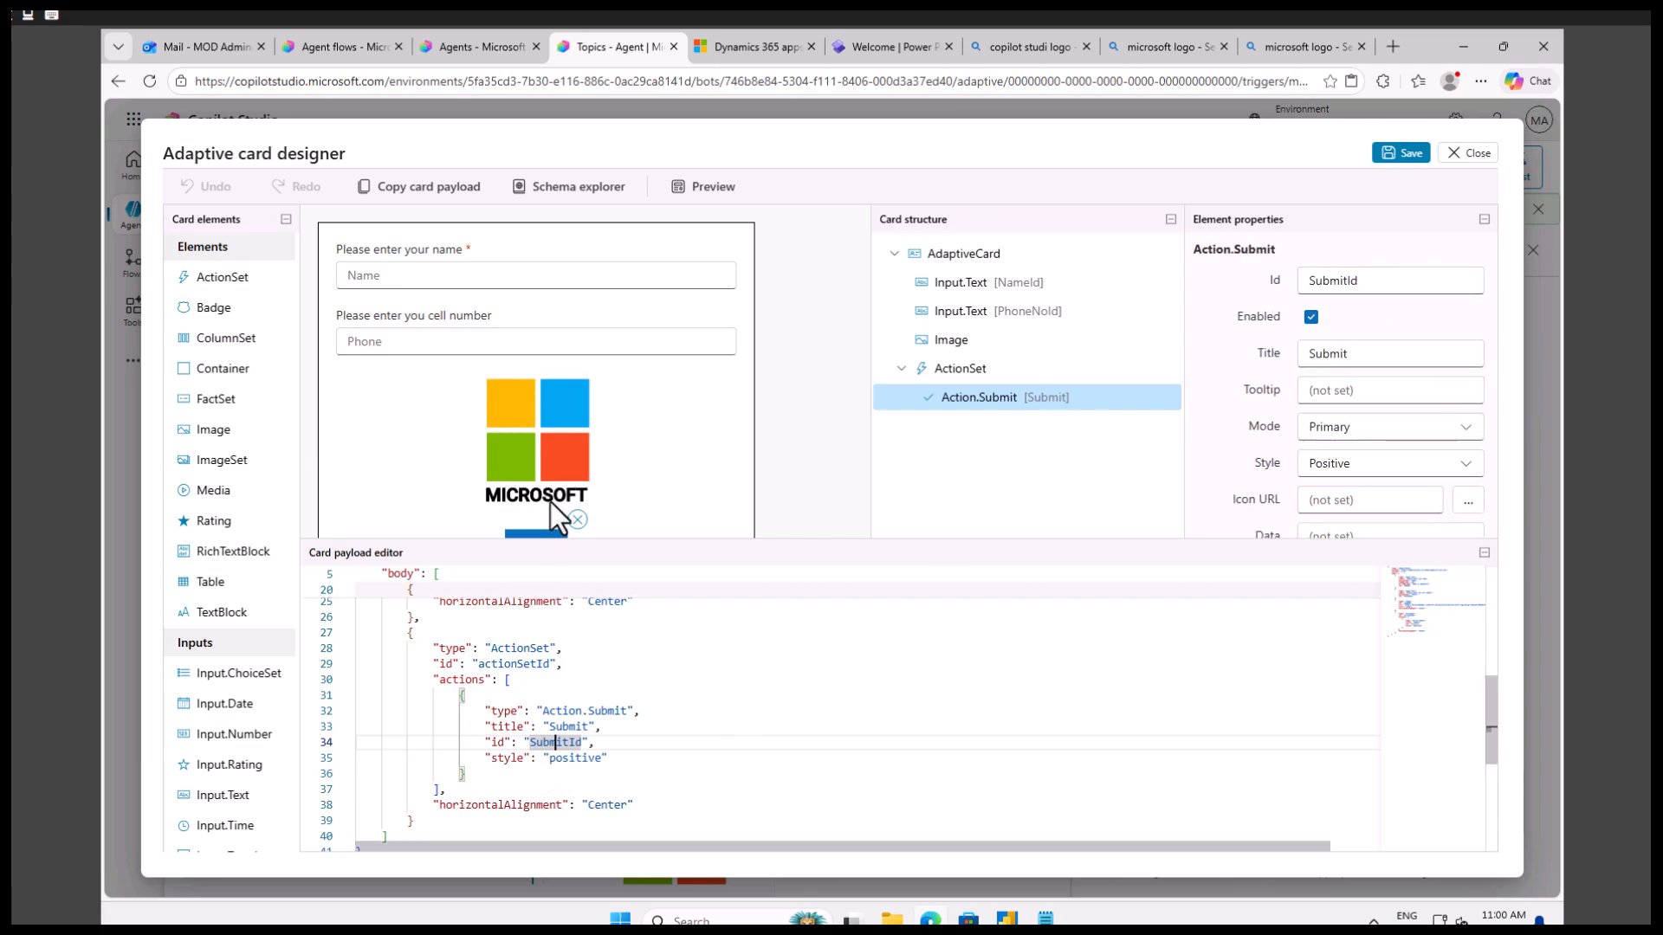
pyautogui.scroll(-1, 548, 511)
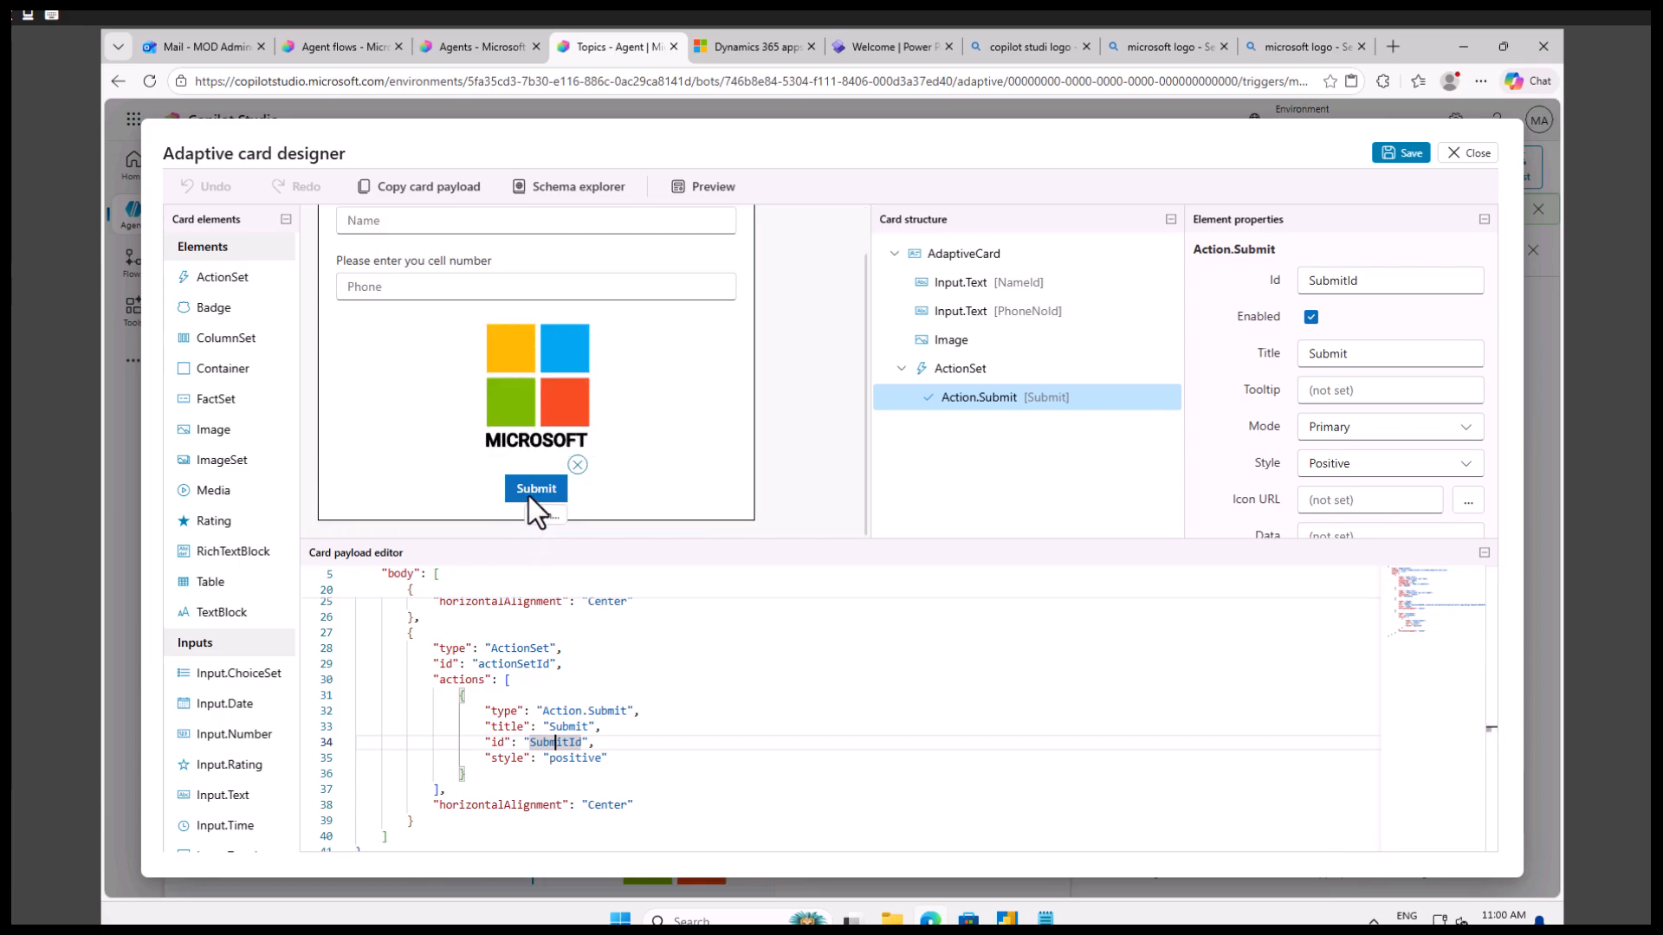
pyautogui.click(1374, 465)
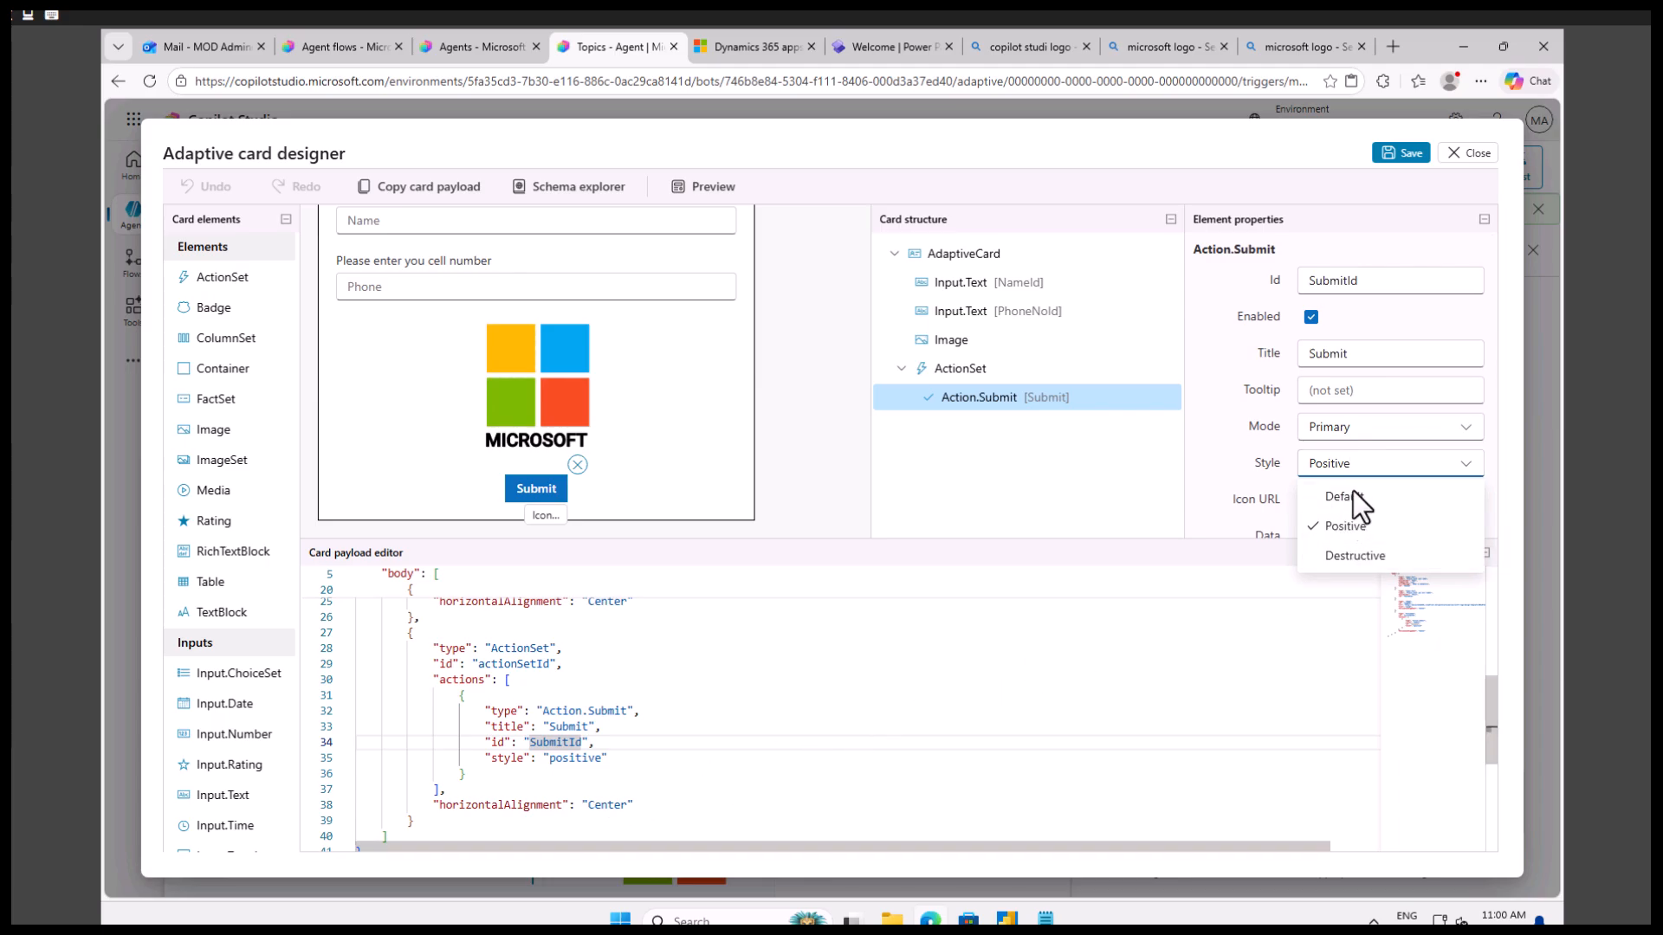
pyautogui.click(659, 803)
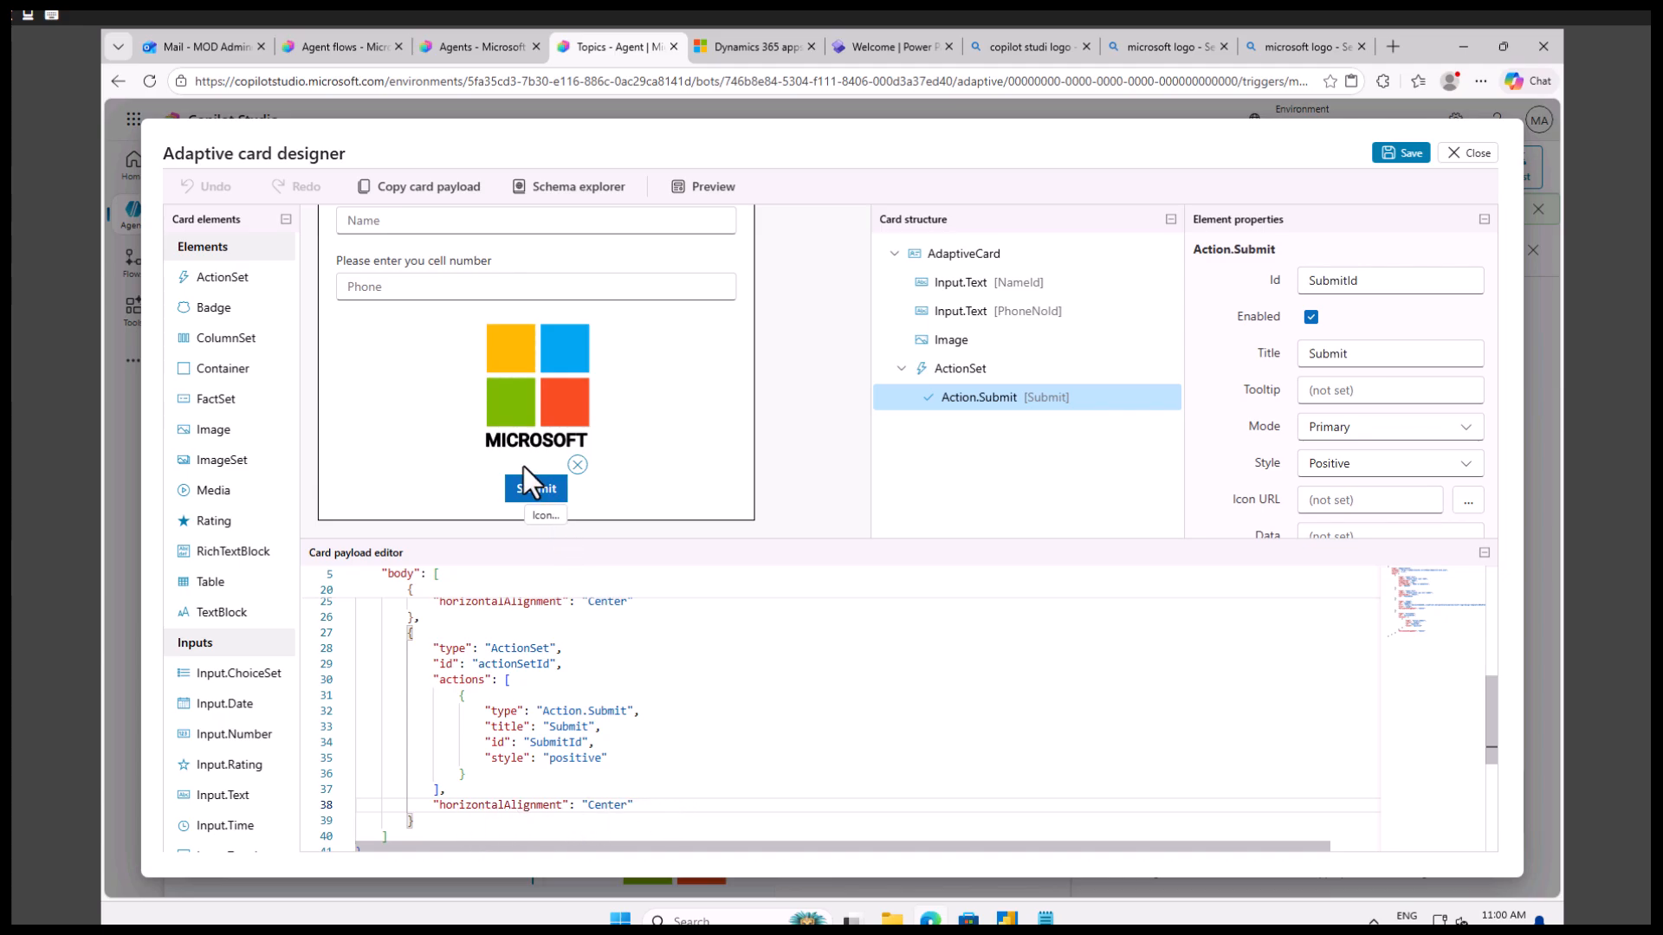
pyautogui.click(450, 491)
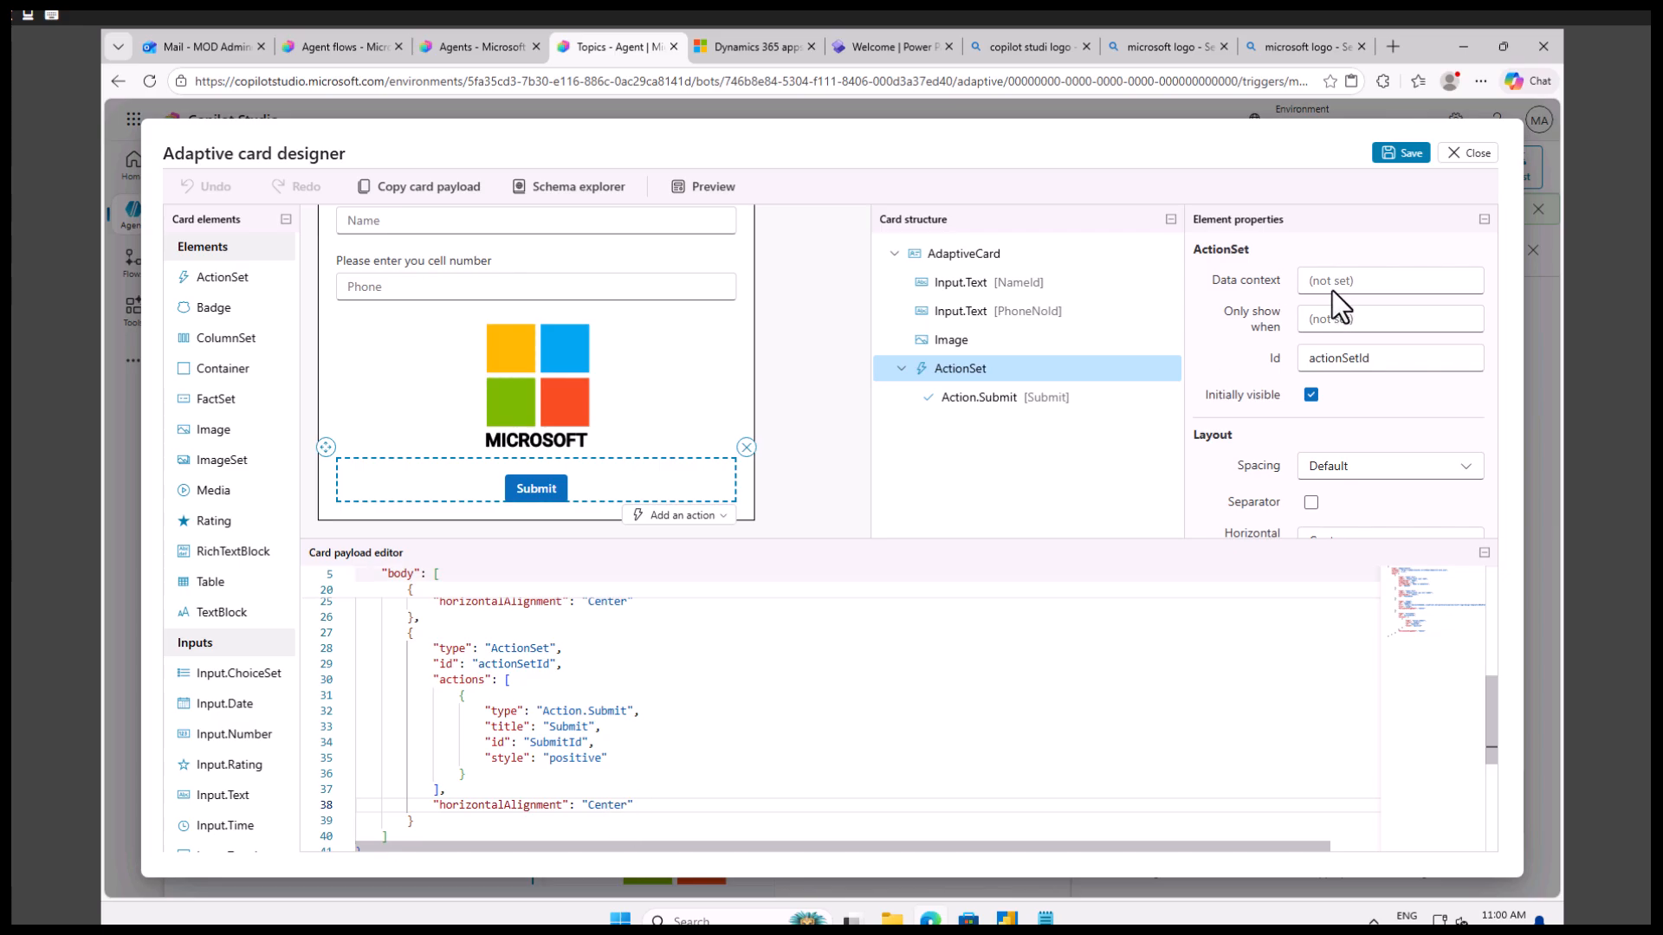
# Save the adaptive card and close both the designer and the Adaptive Card node's properties.
pyautogui.click(1411, 156)
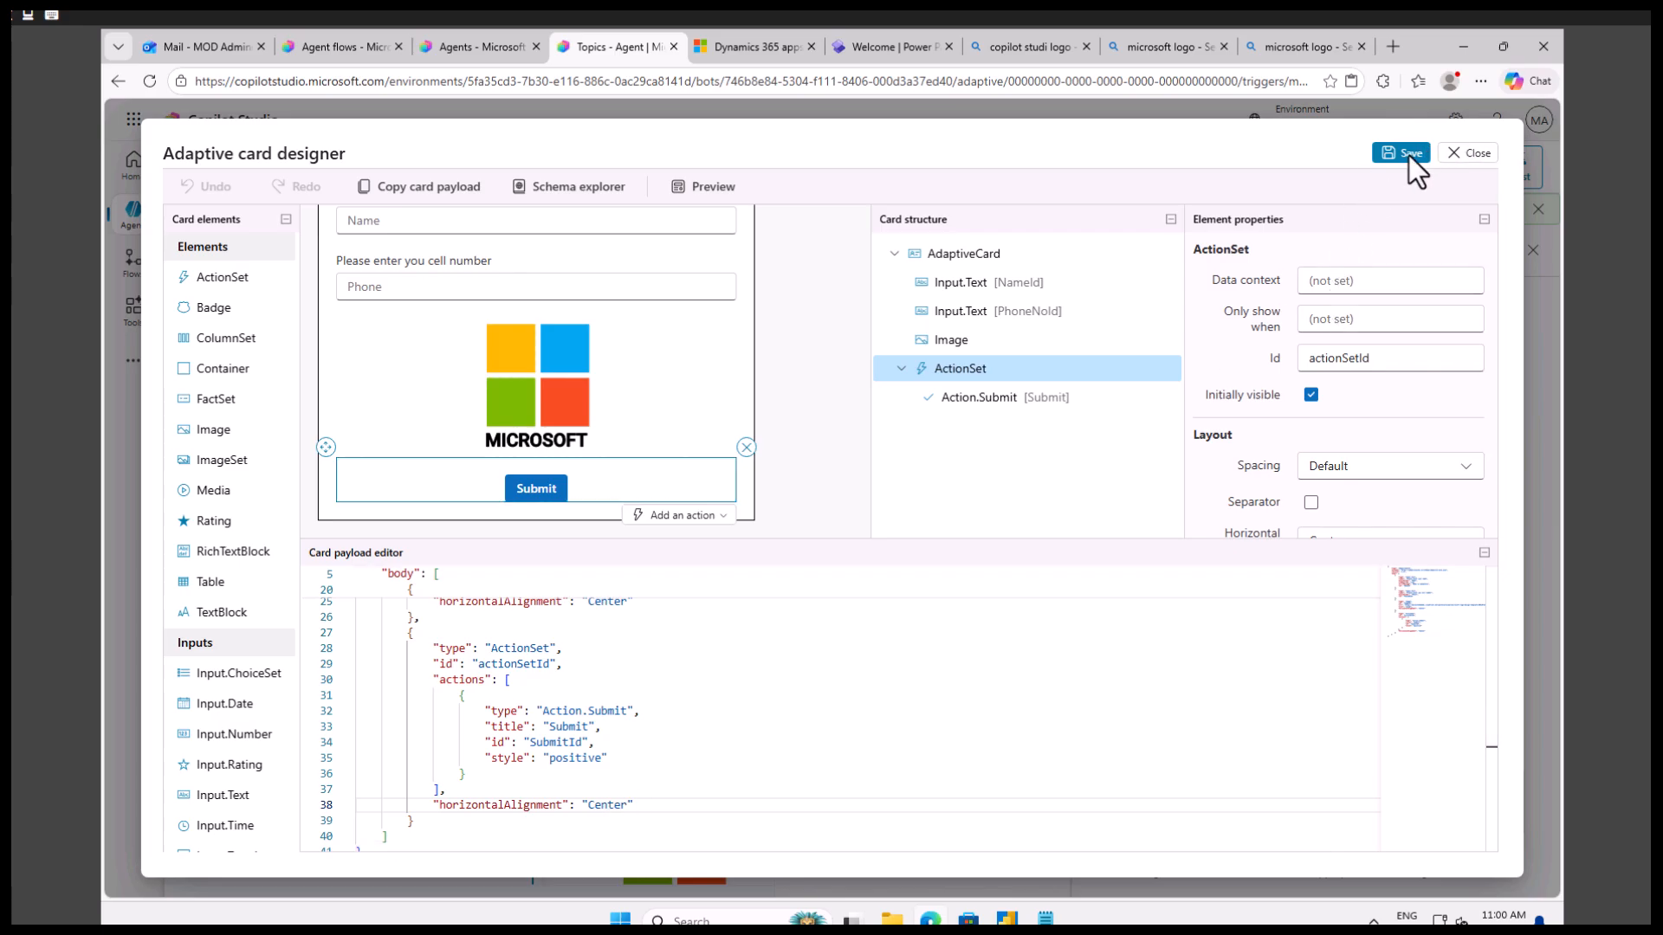
pyautogui.click(1416, 158)
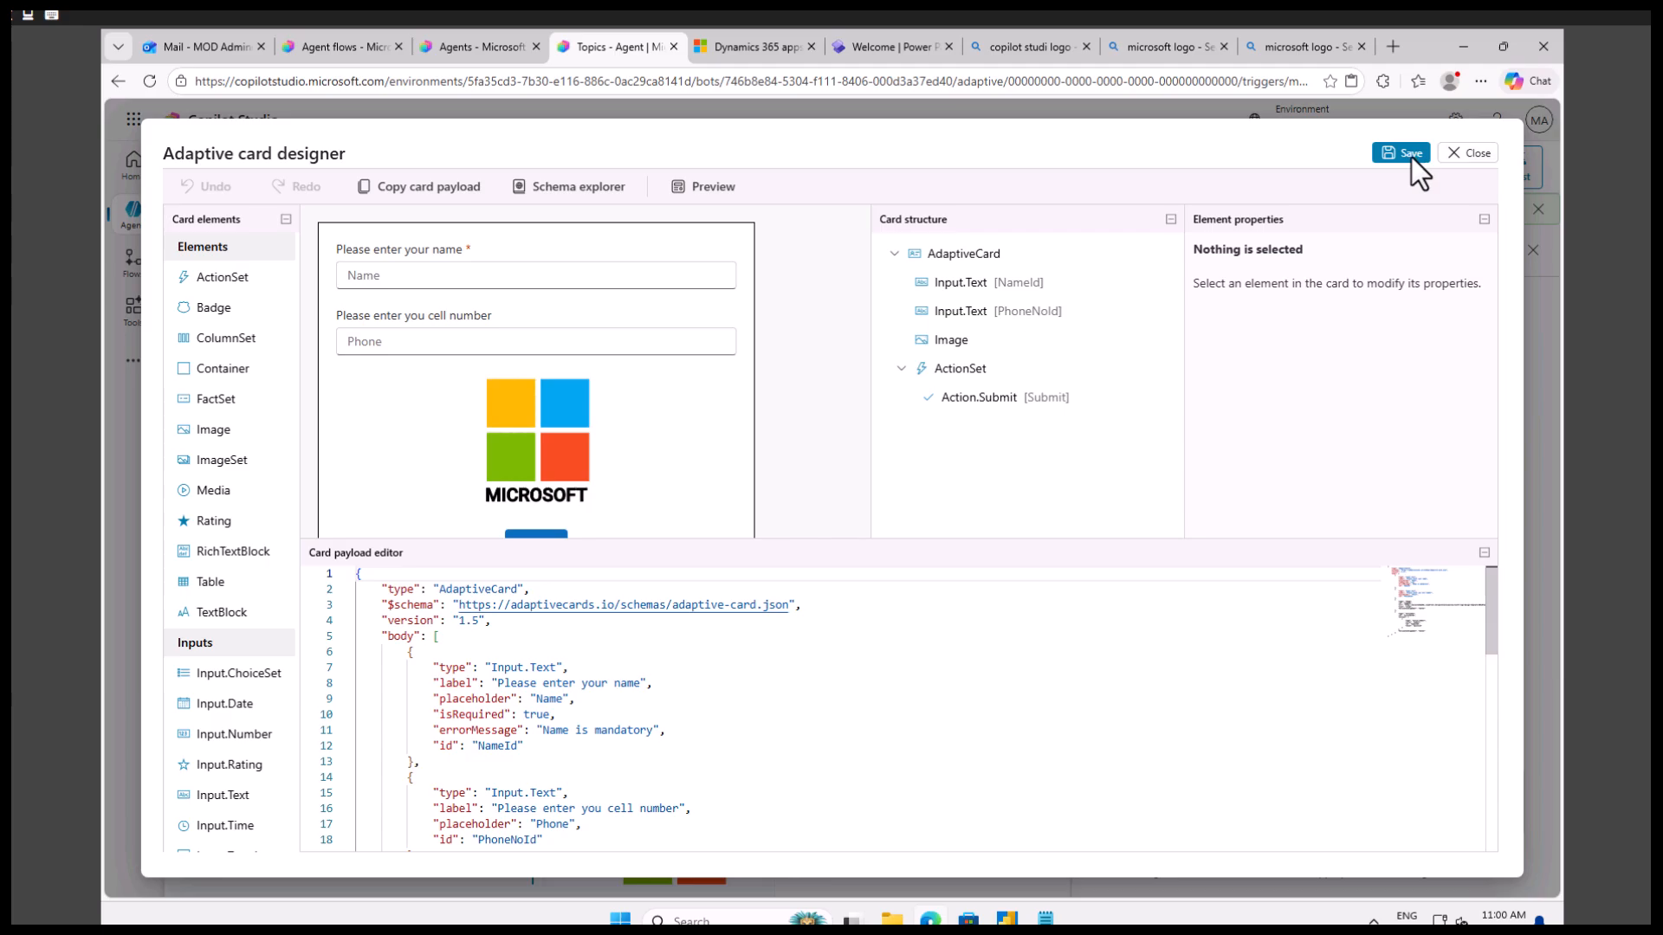
pyautogui.click(1466, 158)
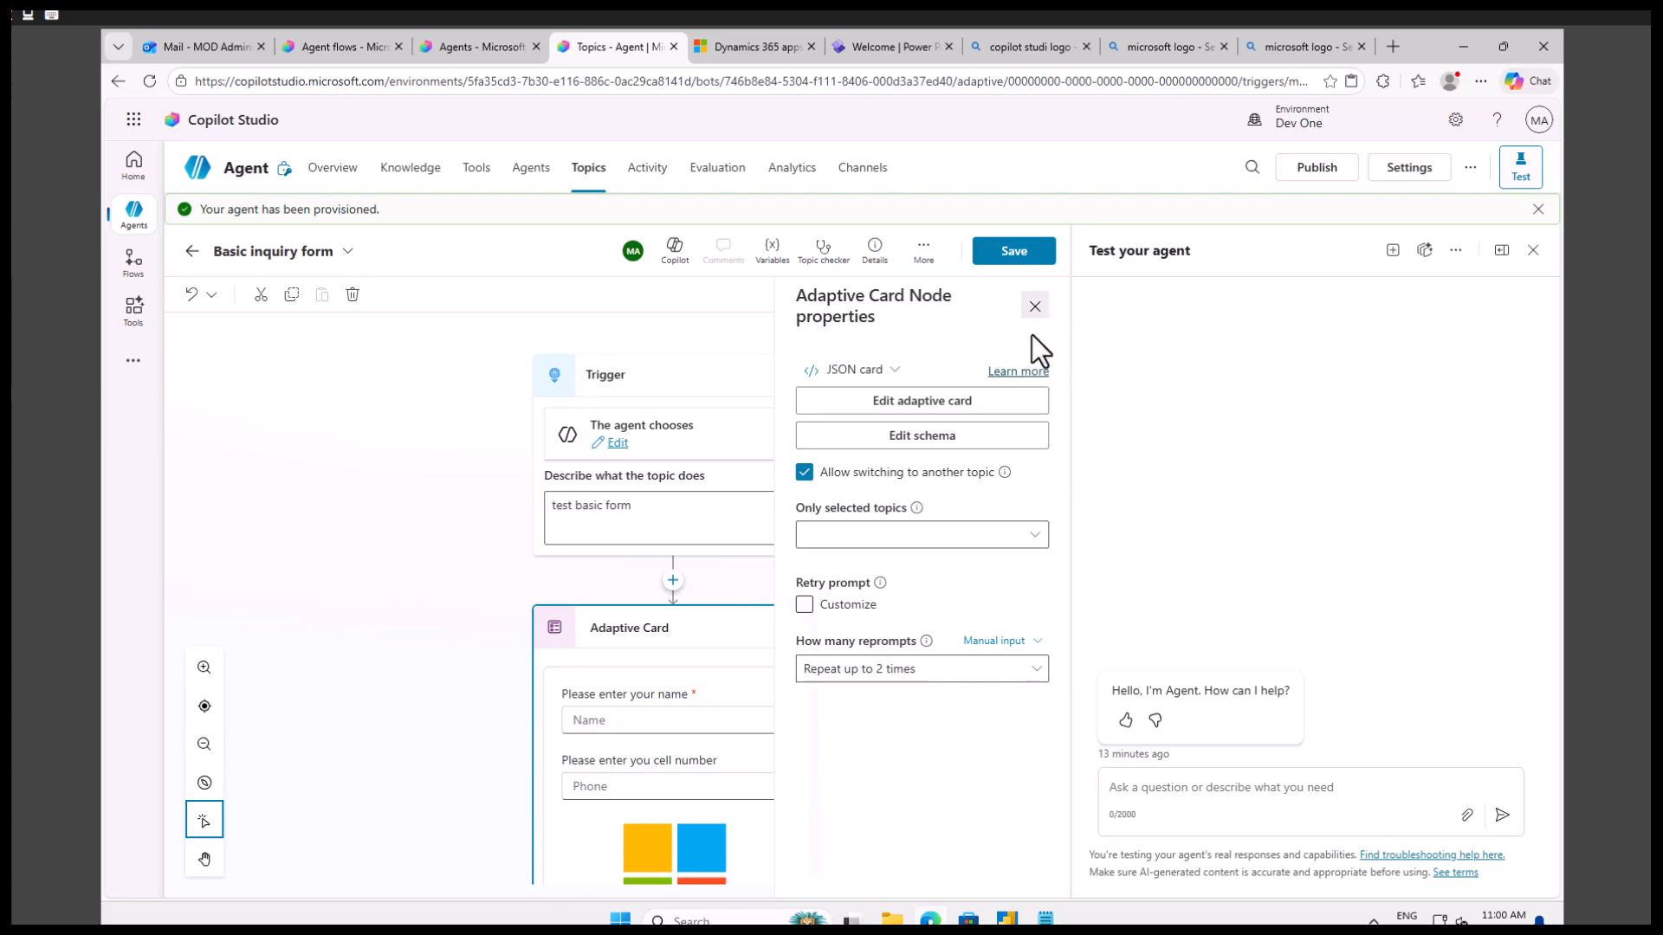
pyautogui.click(1035, 306)
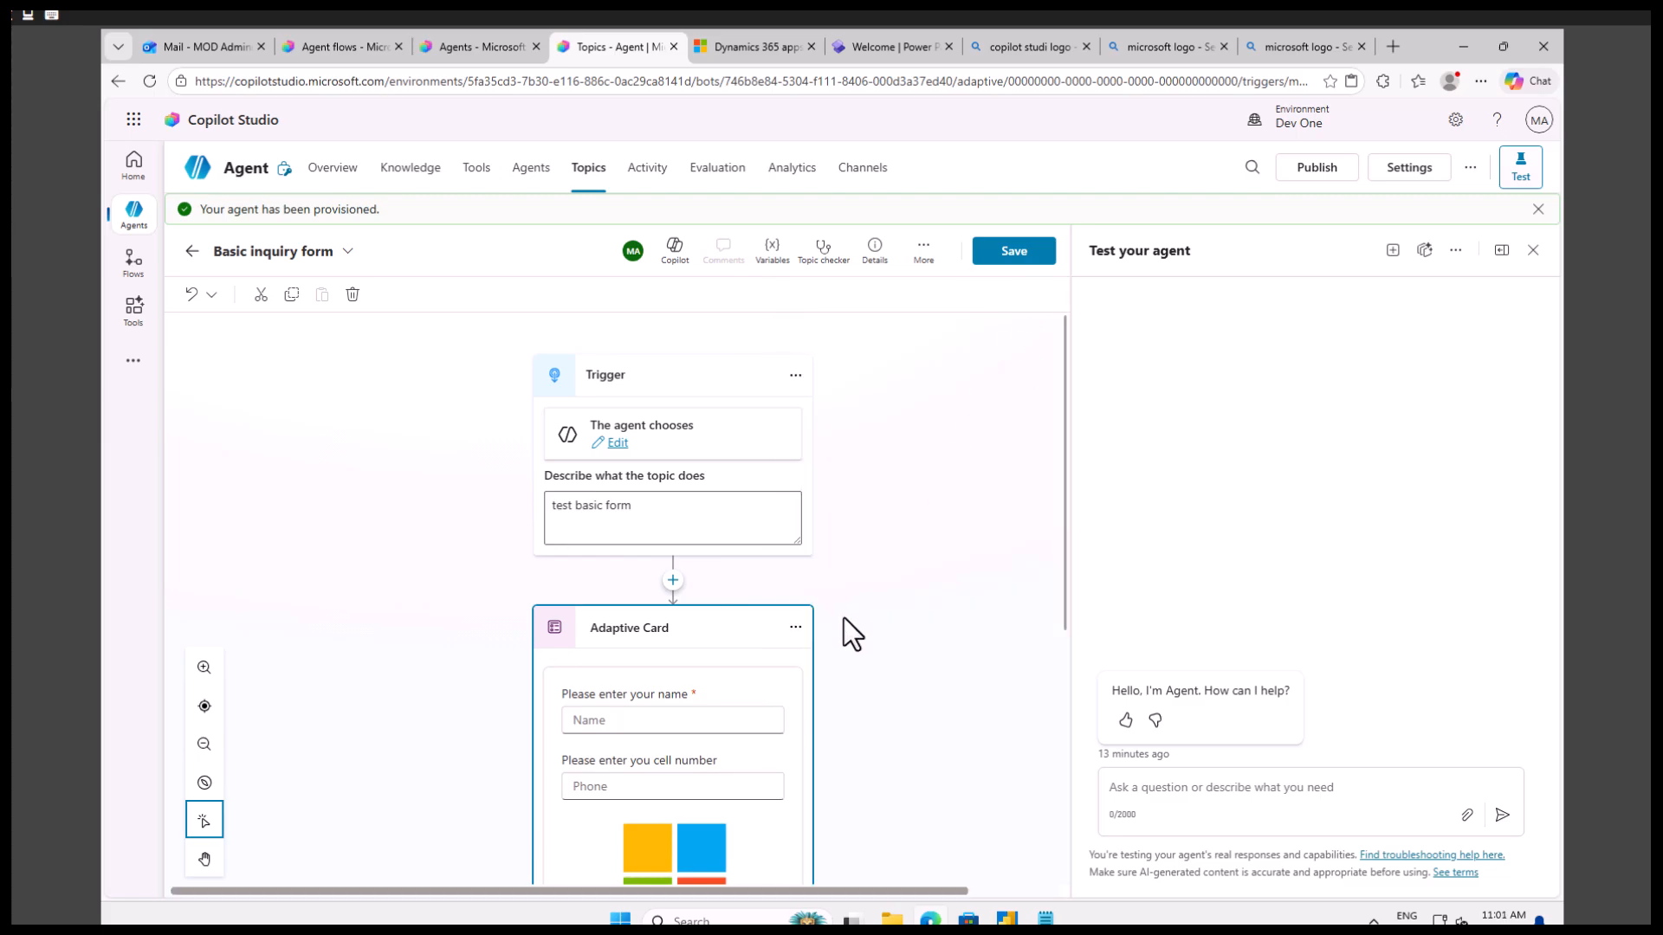
# Check the Adaptive Card node's outputs and save the Basic inquiry form topic.
pyautogui.scroll(-4, 843, 617)
pyautogui.scroll(-1, 847, 671)
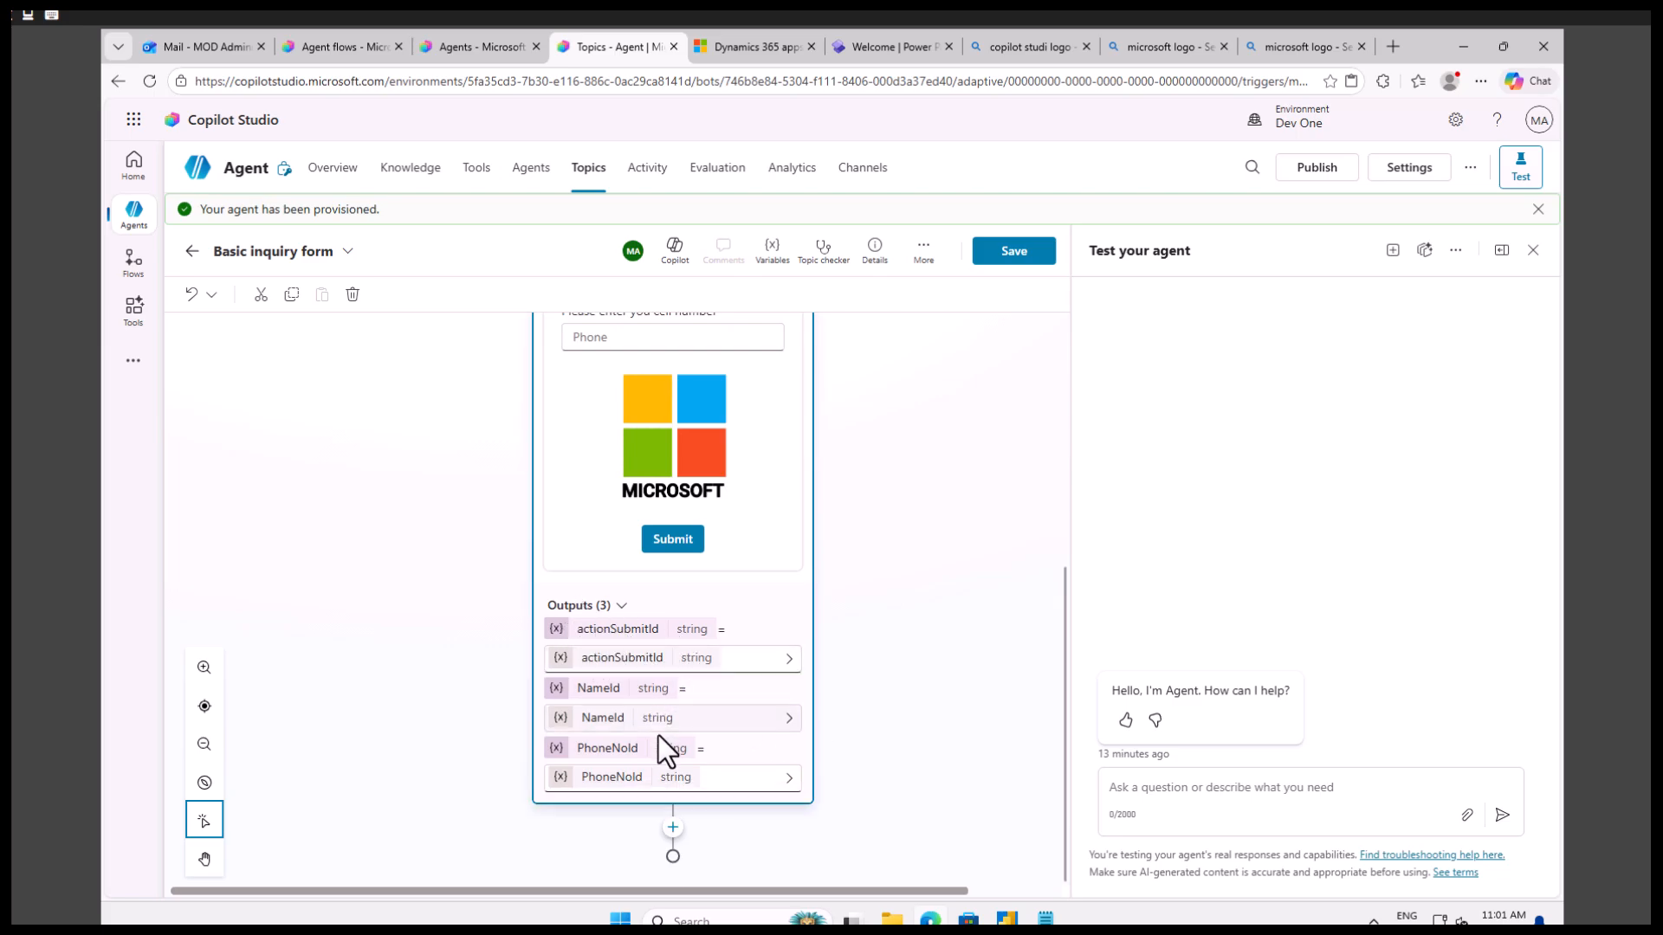
pyautogui.click(1015, 252)
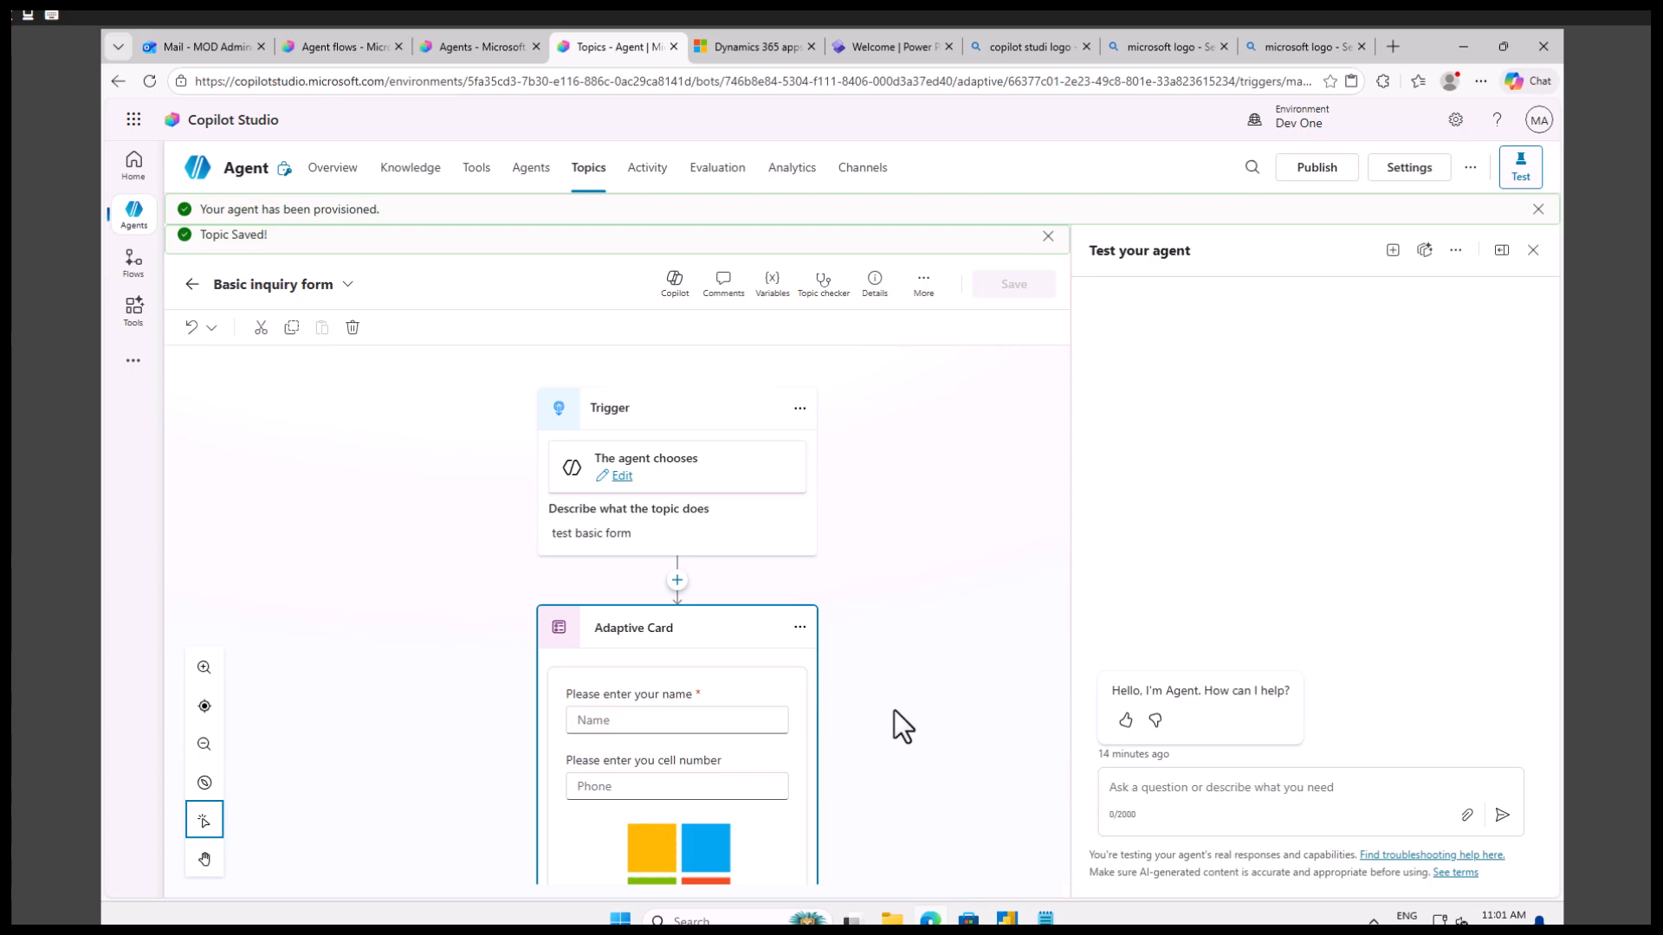
pyautogui.scroll(-4, 929, 699)
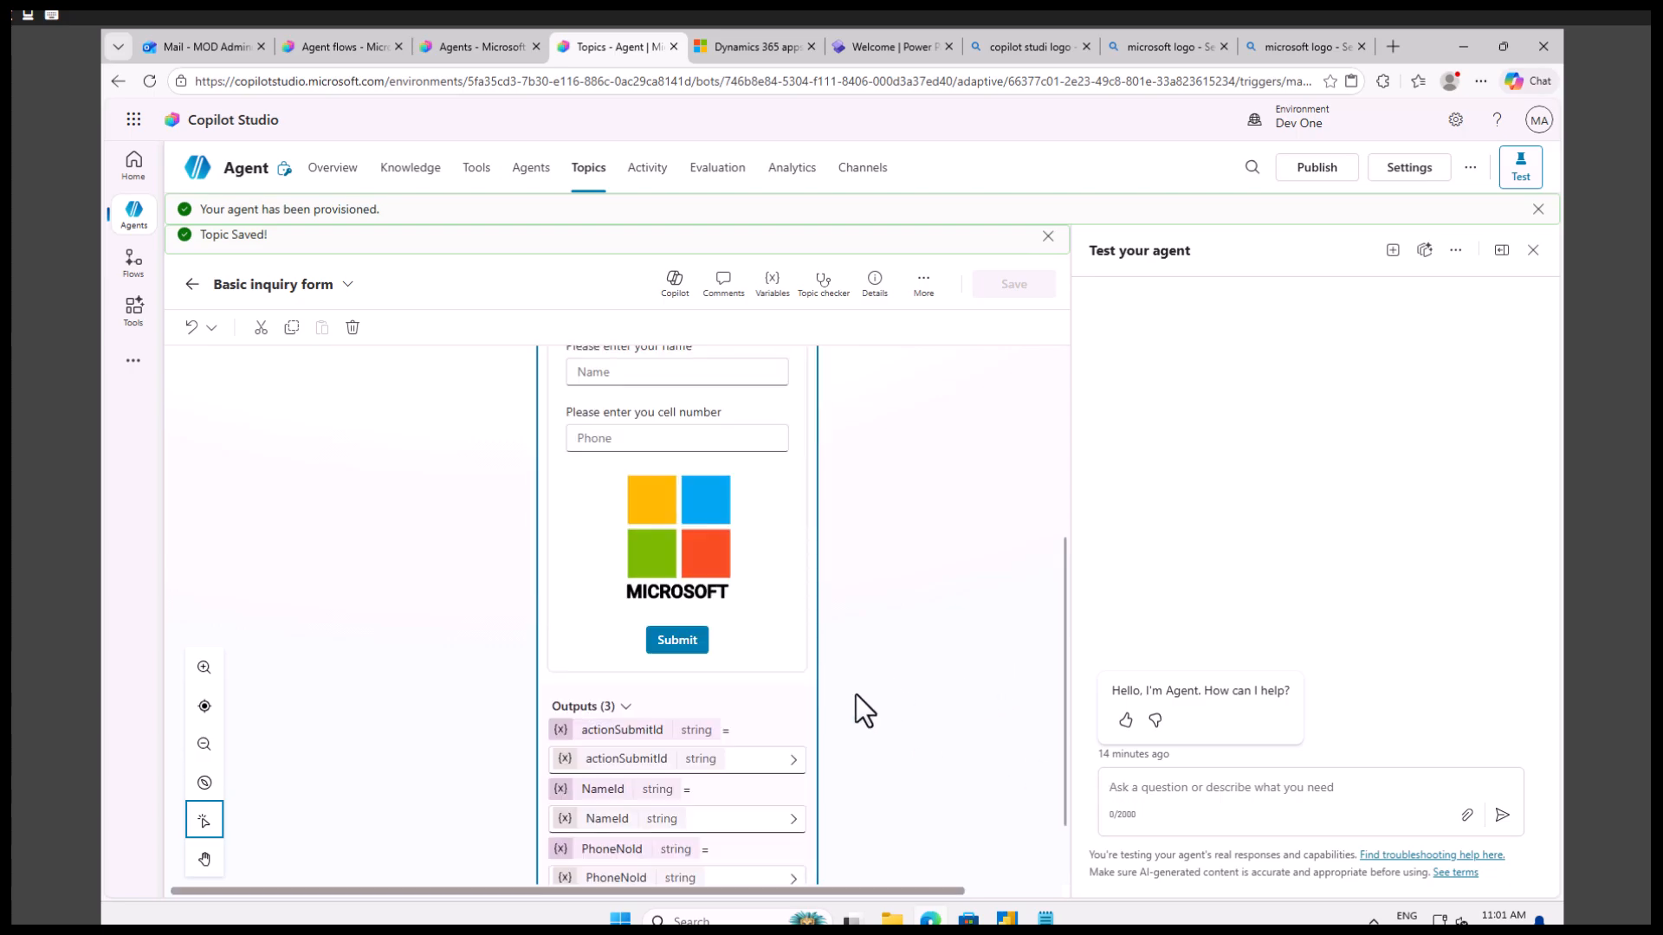
pyautogui.scroll(2, 856, 695)
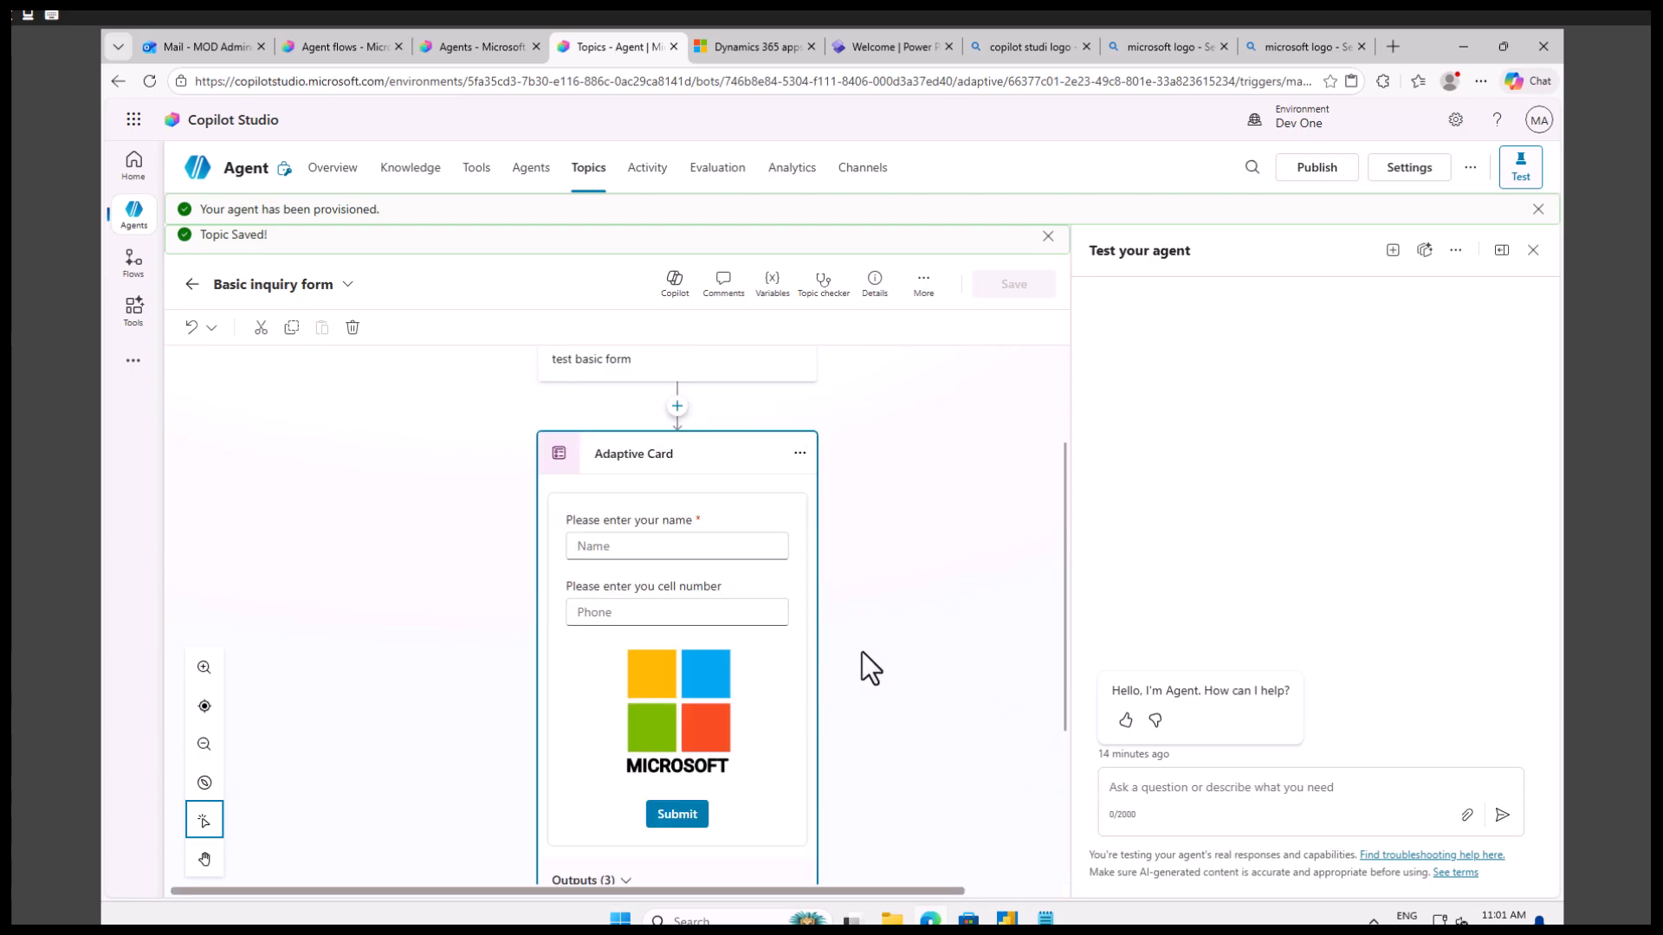
# Send the message "test basic form" to the agent in the test chat.
pyautogui.click(1156, 786)
pyautogui.write('test basic form')
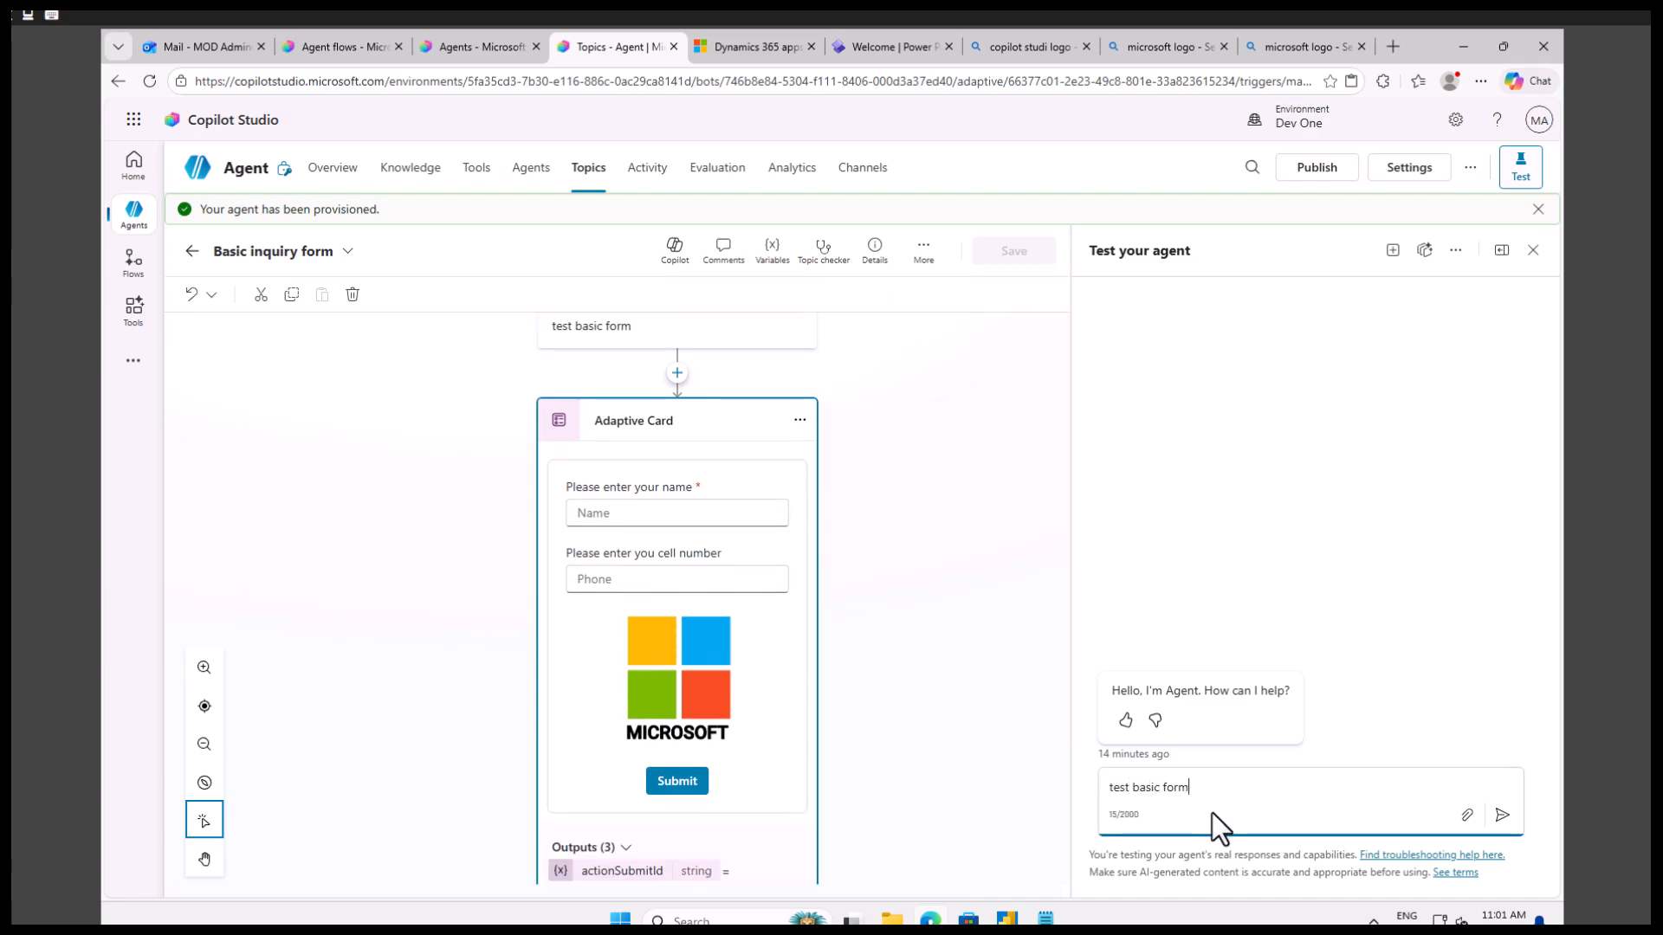
pyautogui.press('Return')
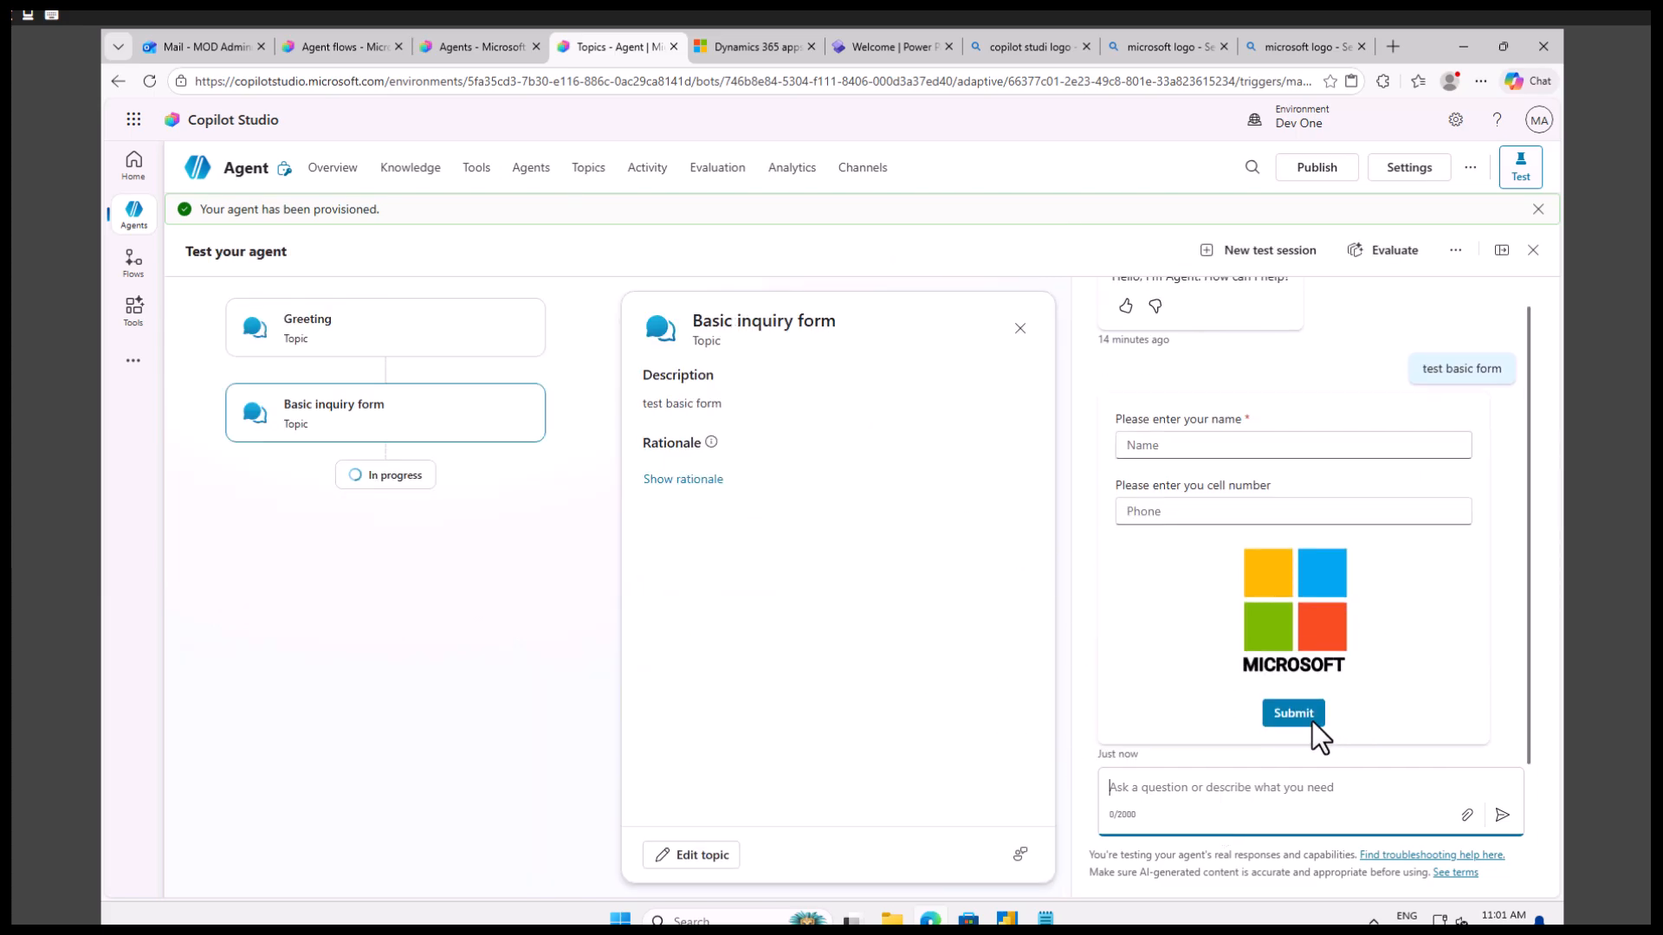
# Fill in the name and phone number on the test card and submit it.
pyautogui.click(1204, 445)
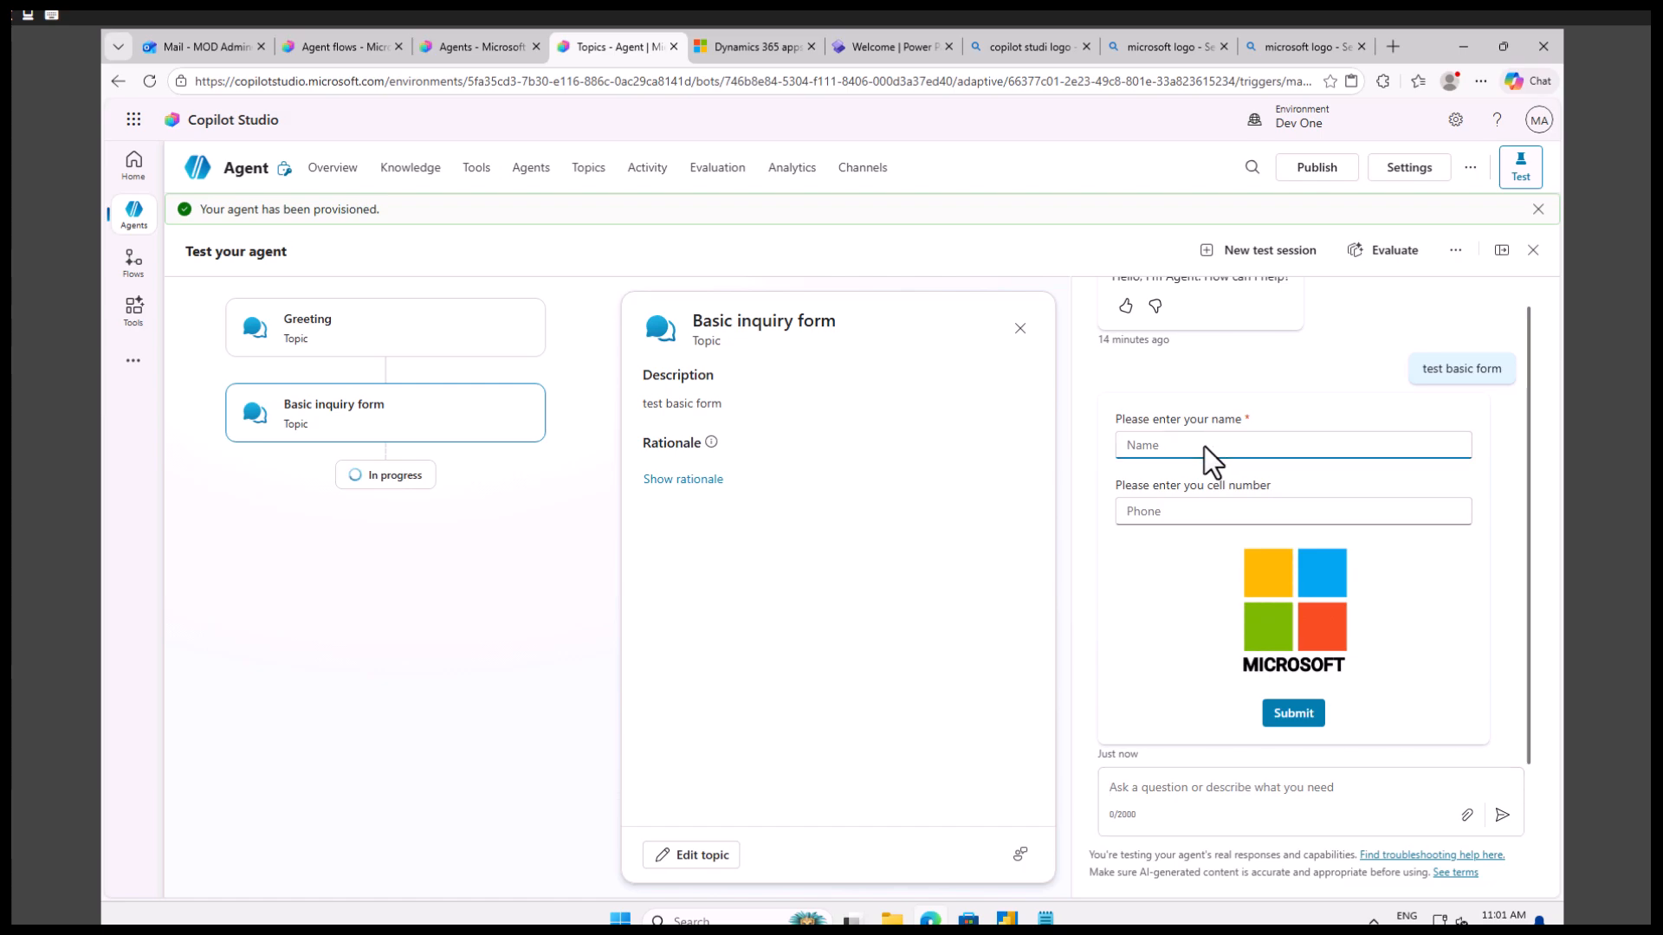
pyautogui.write('sagar')
pyautogui.click(1164, 513)
pyautogui.write('123')
pyautogui.click(1310, 716)
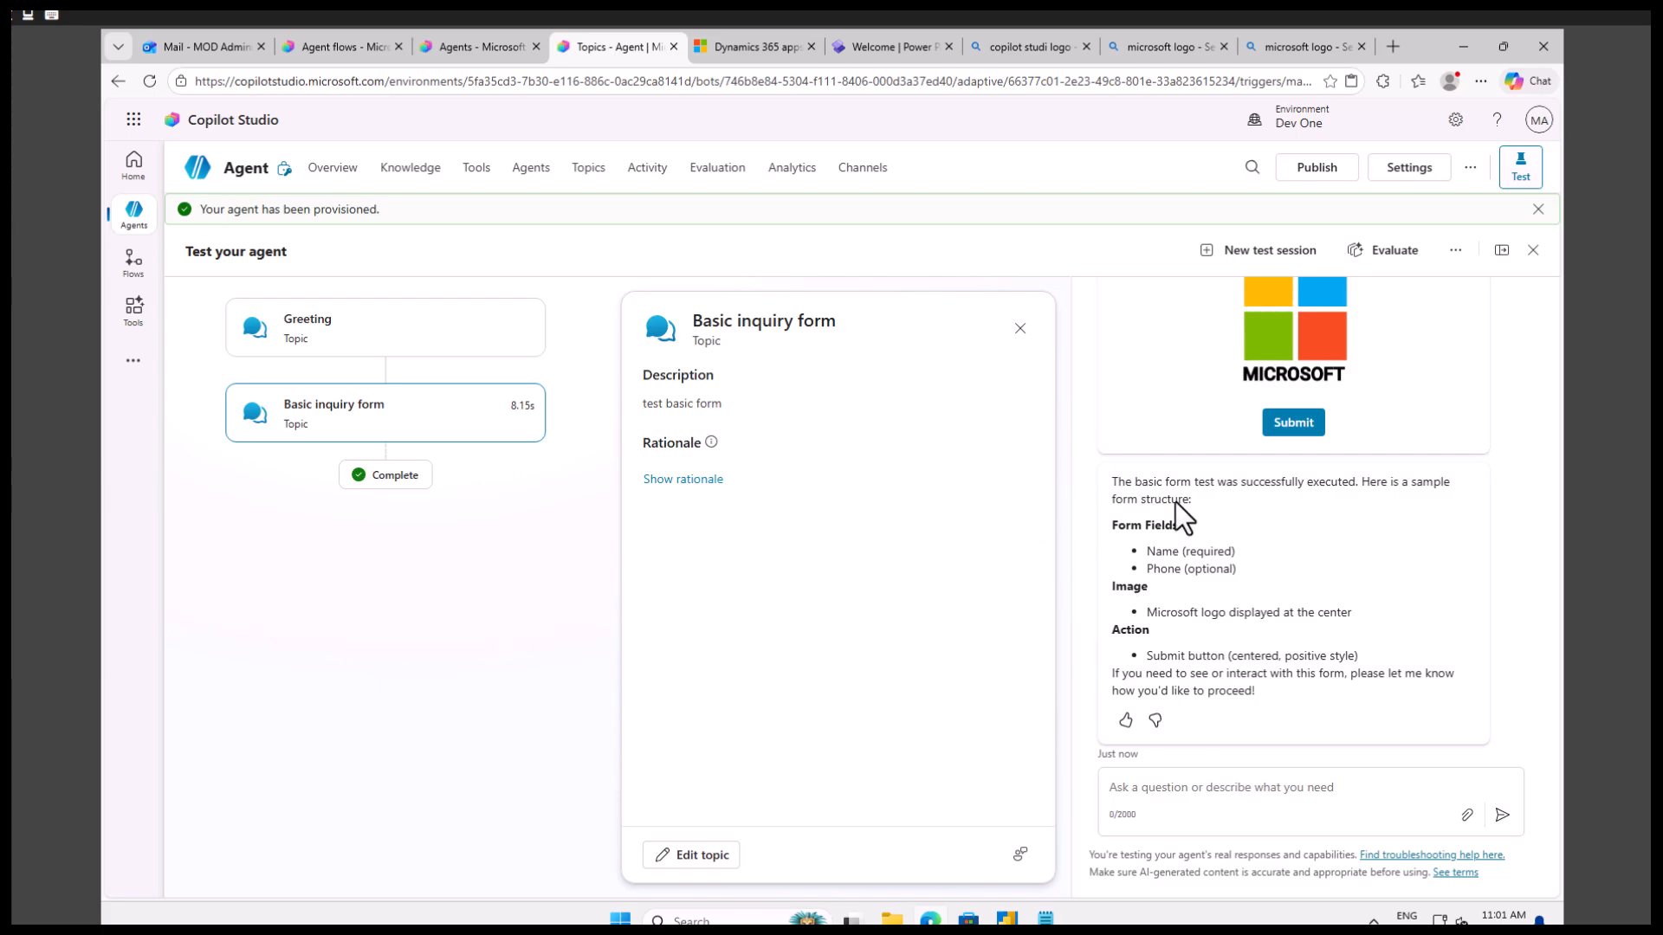
# Switch to Notepad and review the planned form fields, Submit action and "Hey Name, we" reply.
pyautogui.click(1046, 920)
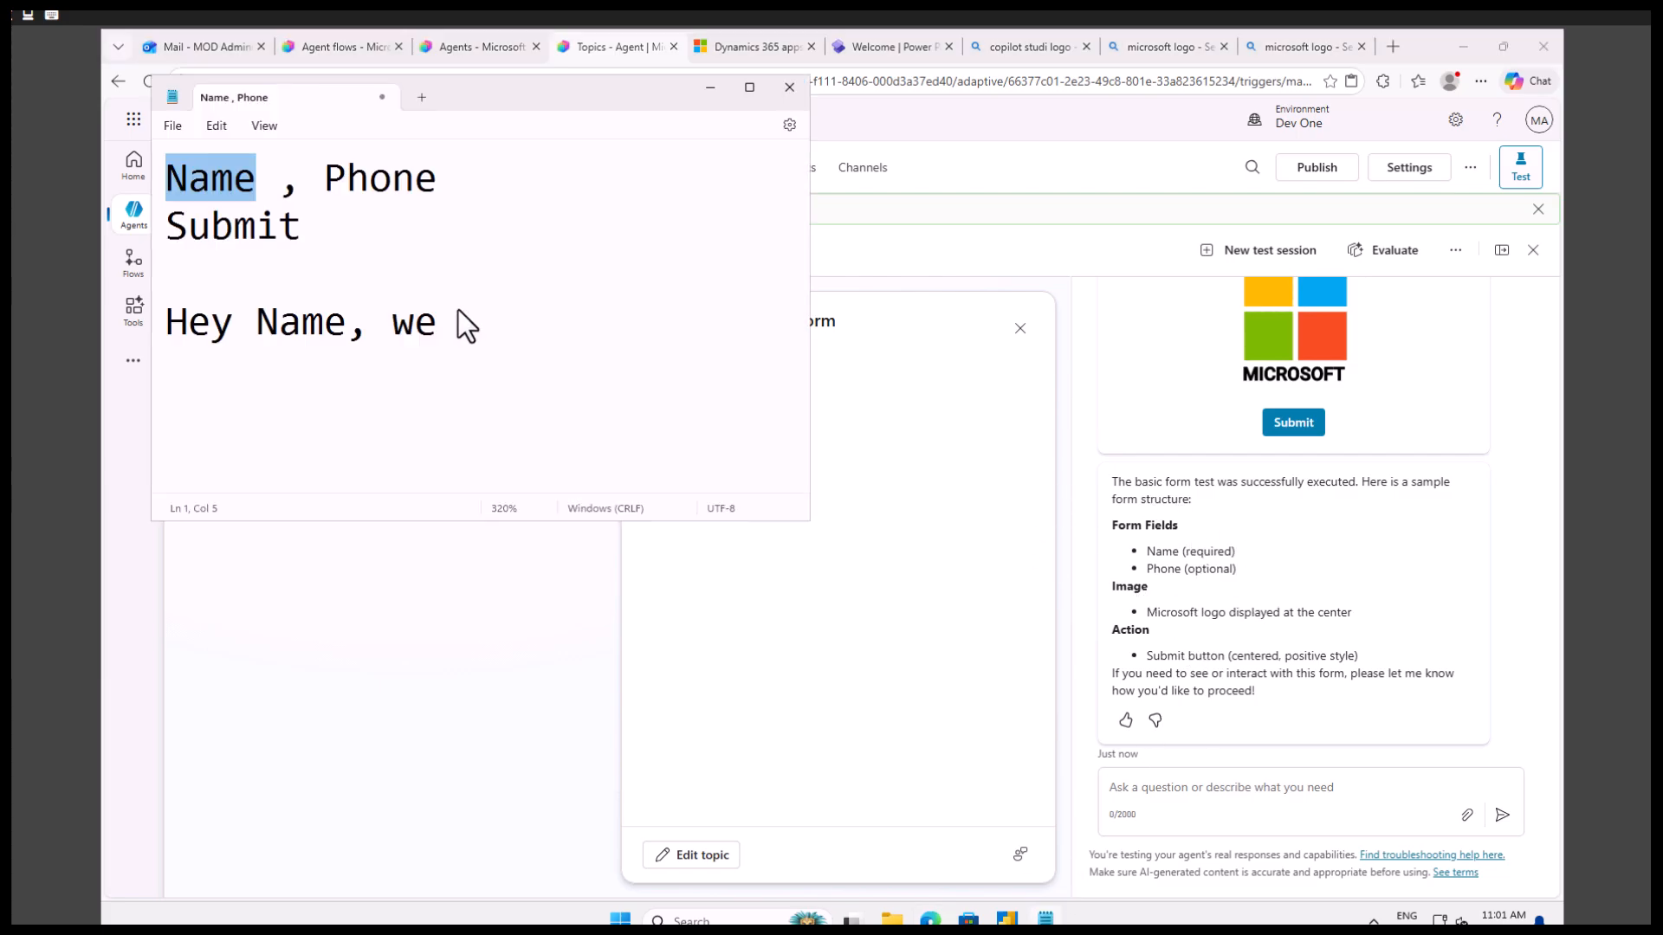
pyautogui.click(262, 191)
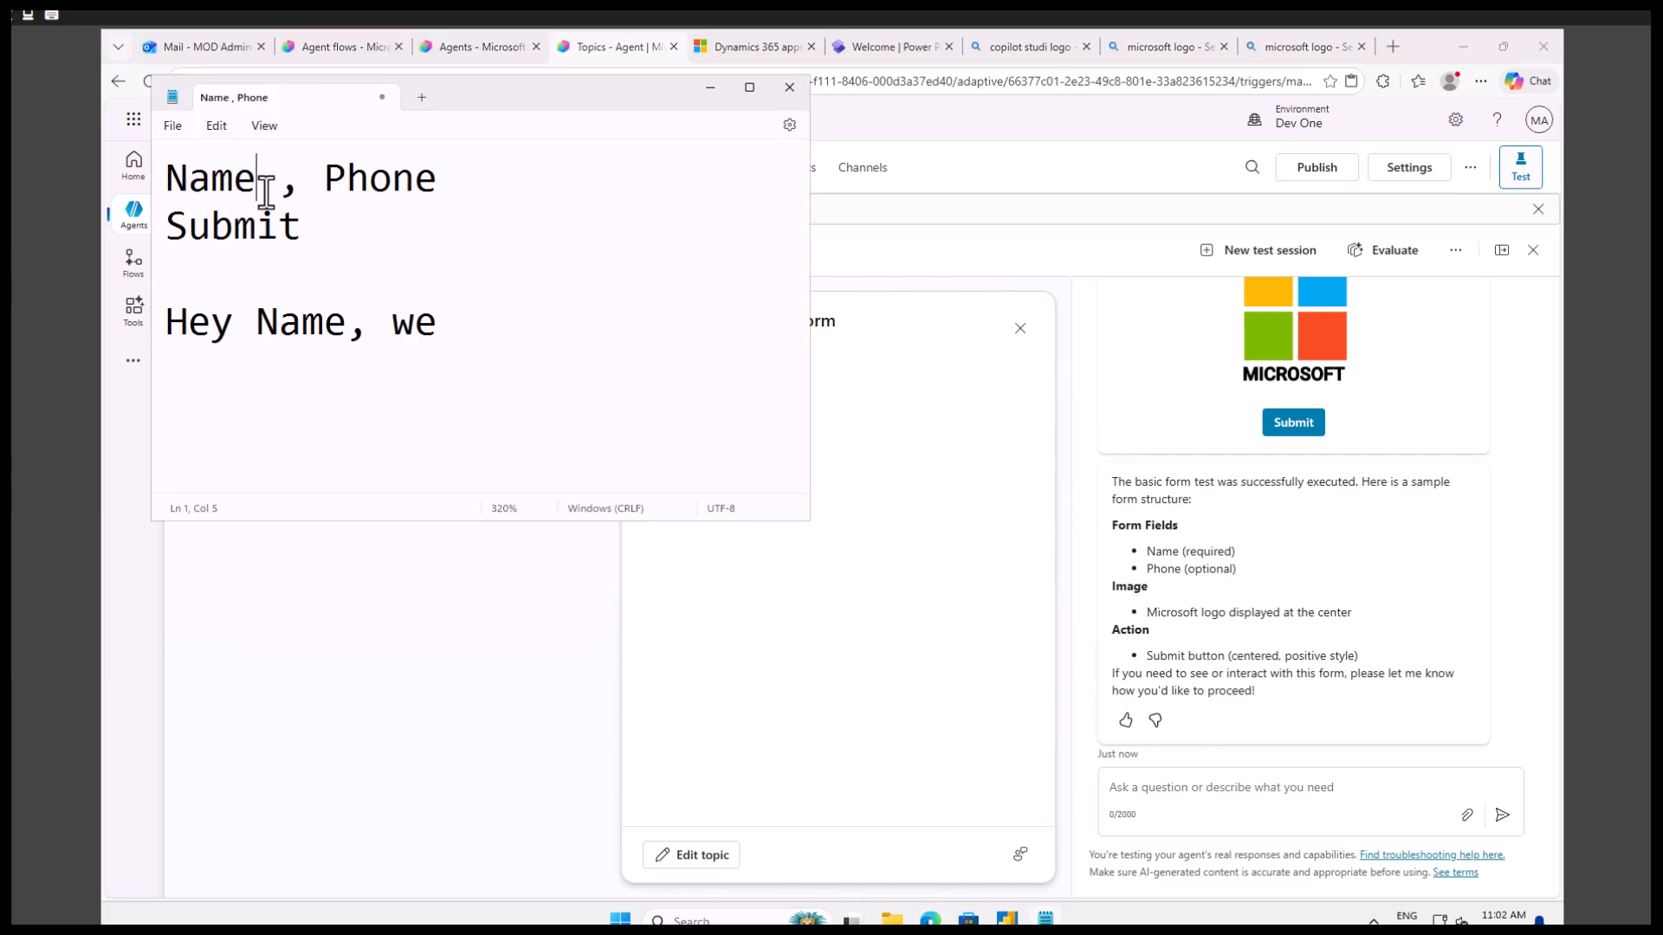
pyautogui.doubleClick(197, 181)
pyautogui.click(279, 227)
pyautogui.click(440, 334)
pyautogui.moveTo(437, 329); pyautogui.dragTo(165, 329)
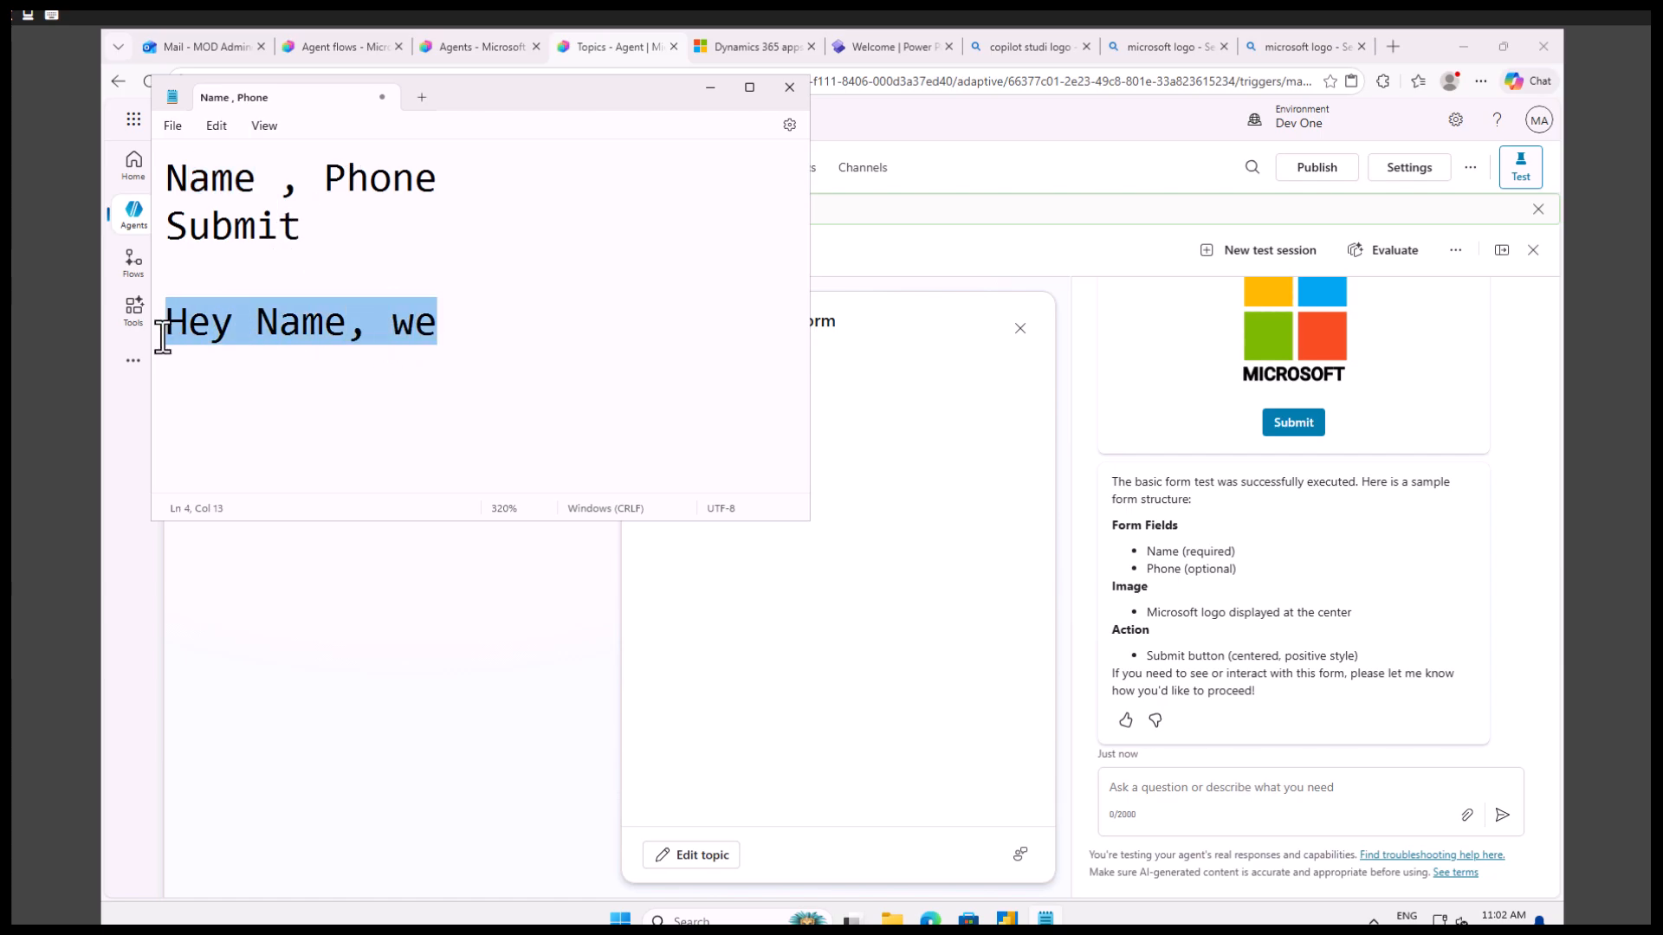
pyautogui.click(324, 331)
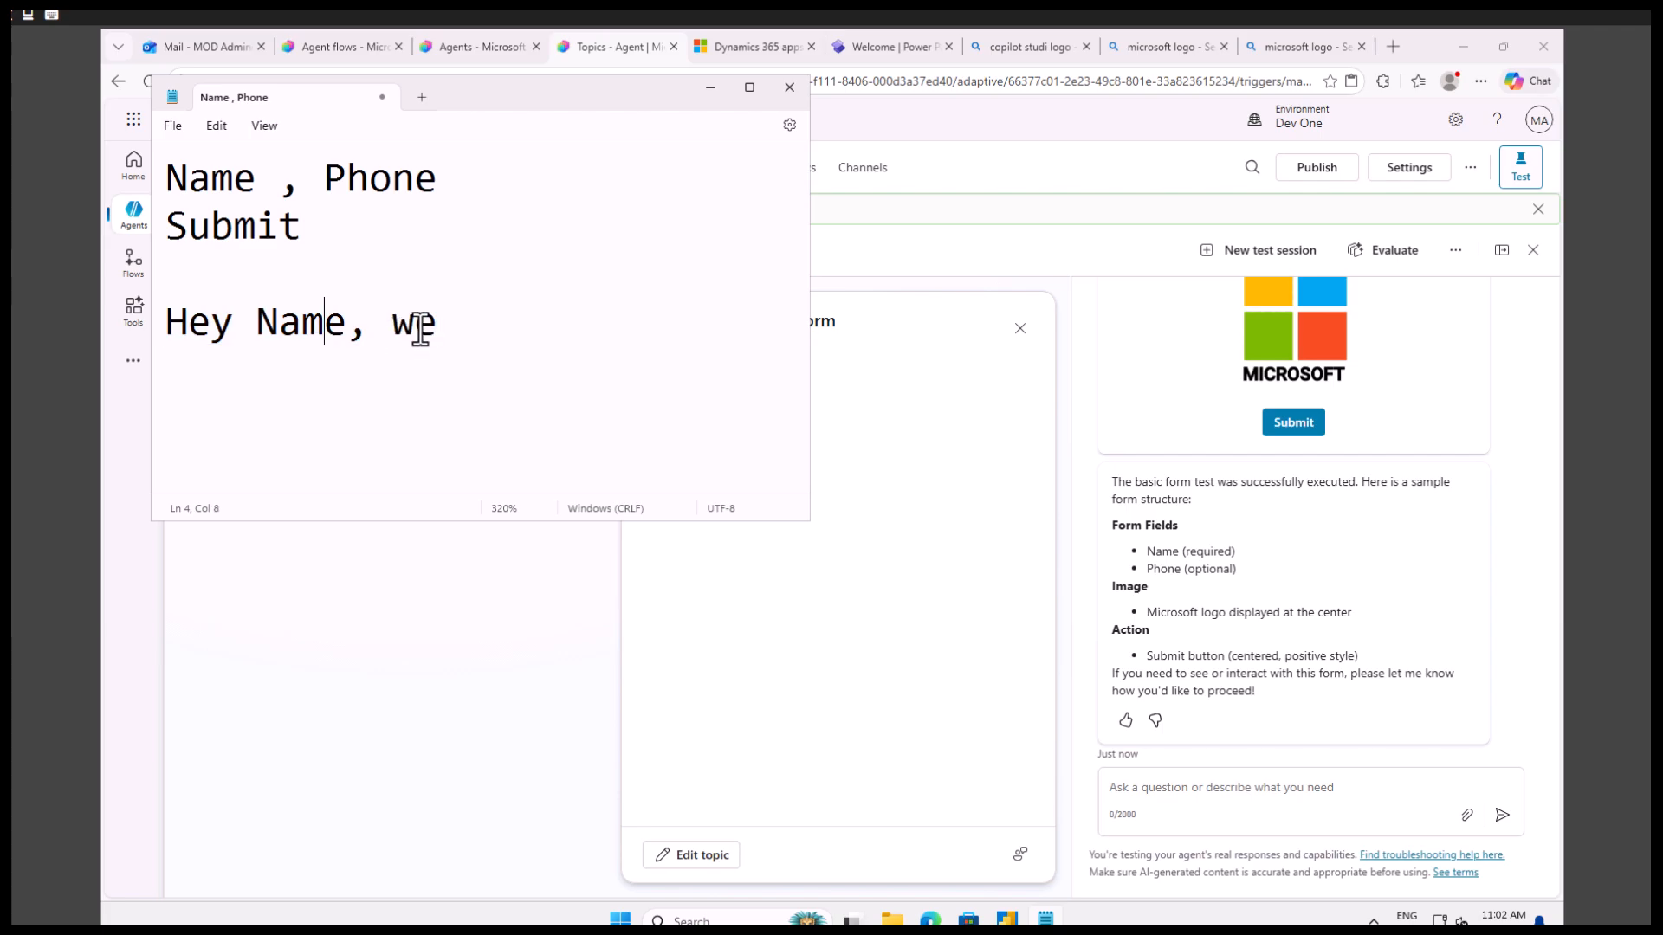
# Return from Notepad to Copilot Studio and open the Basic inquiry form topic for editing.
pyautogui.moveTo(399, 326); pyautogui.dragTo(470, 330)
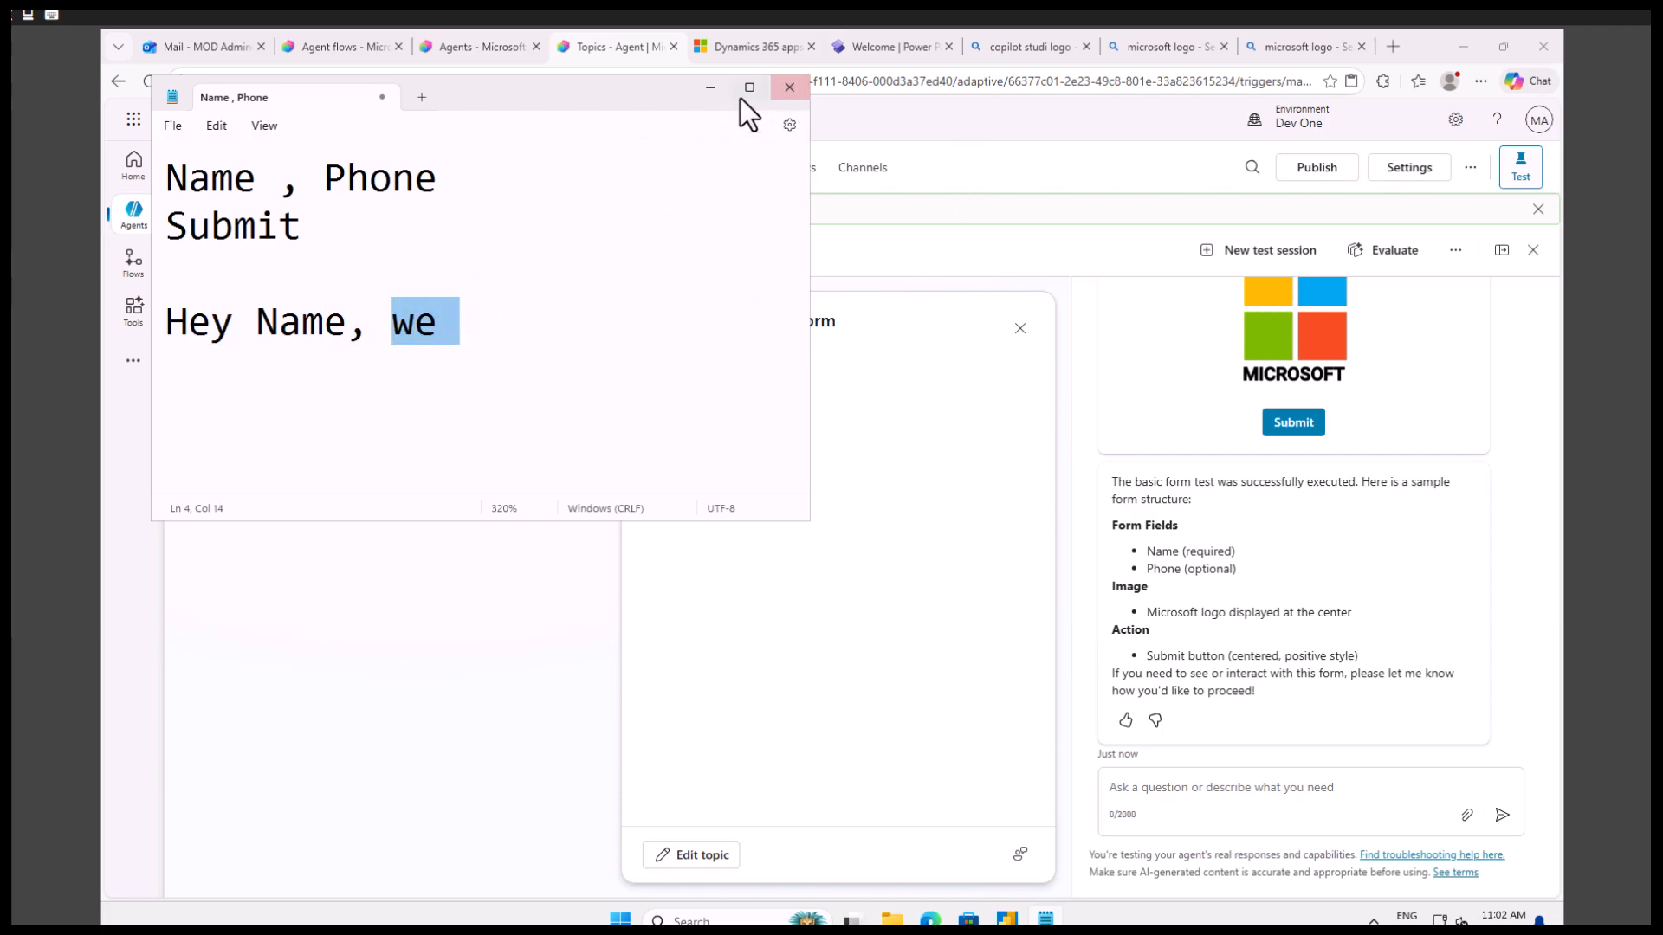
pyautogui.click(711, 88)
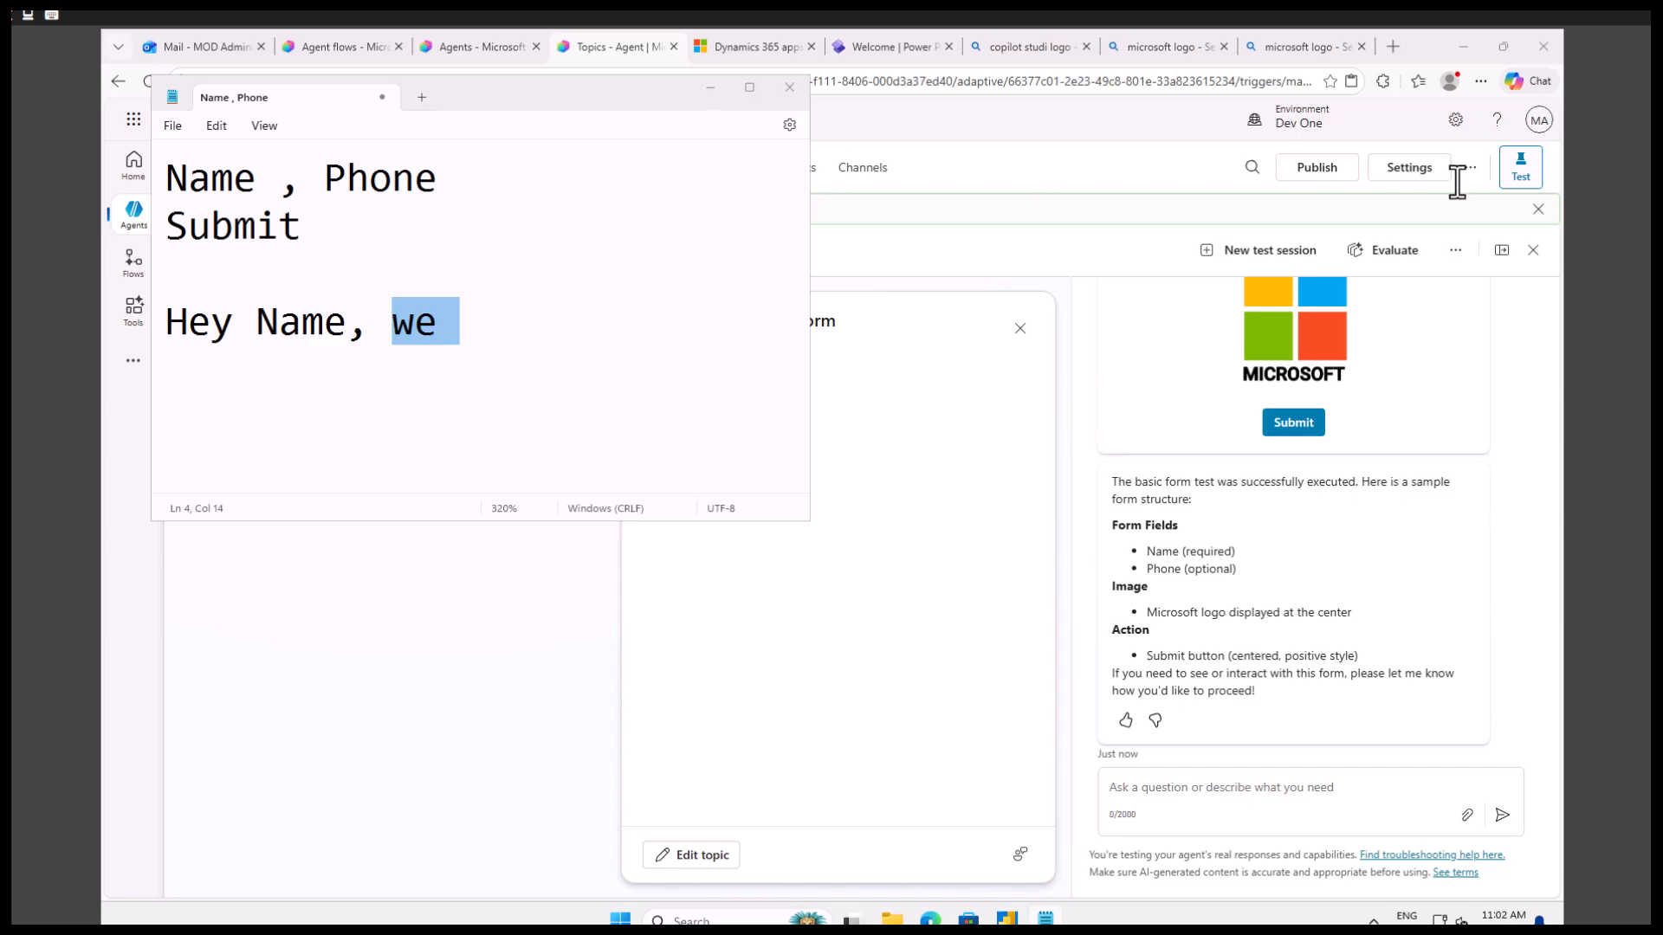
pyautogui.click(1458, 252)
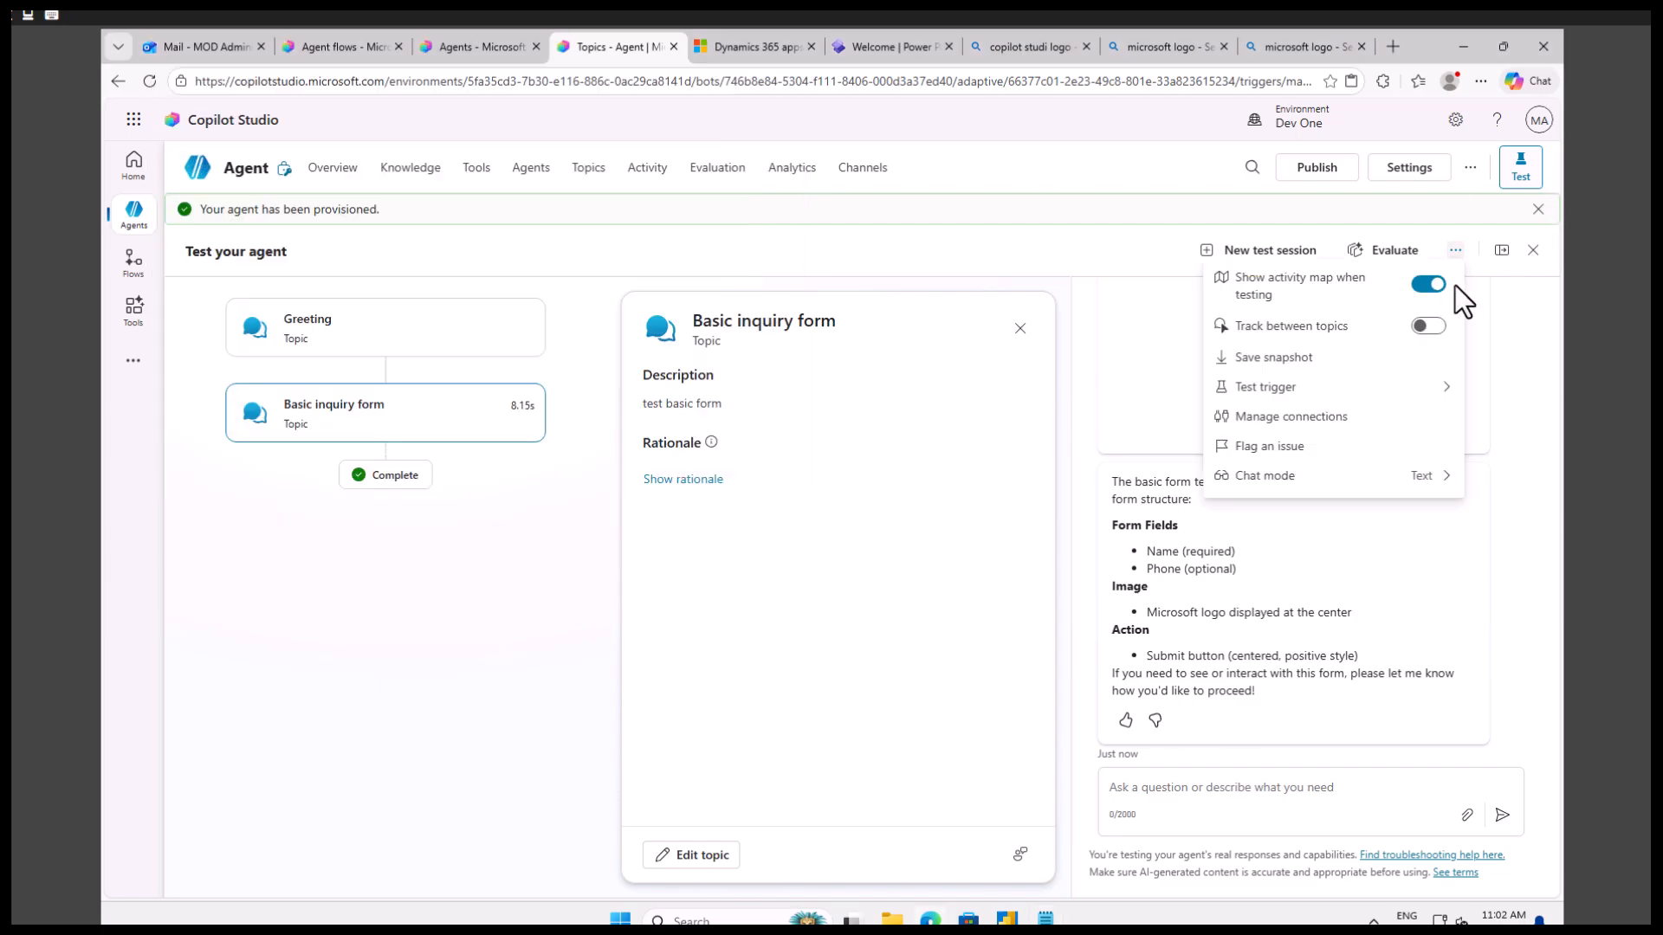
pyautogui.click(1373, 637)
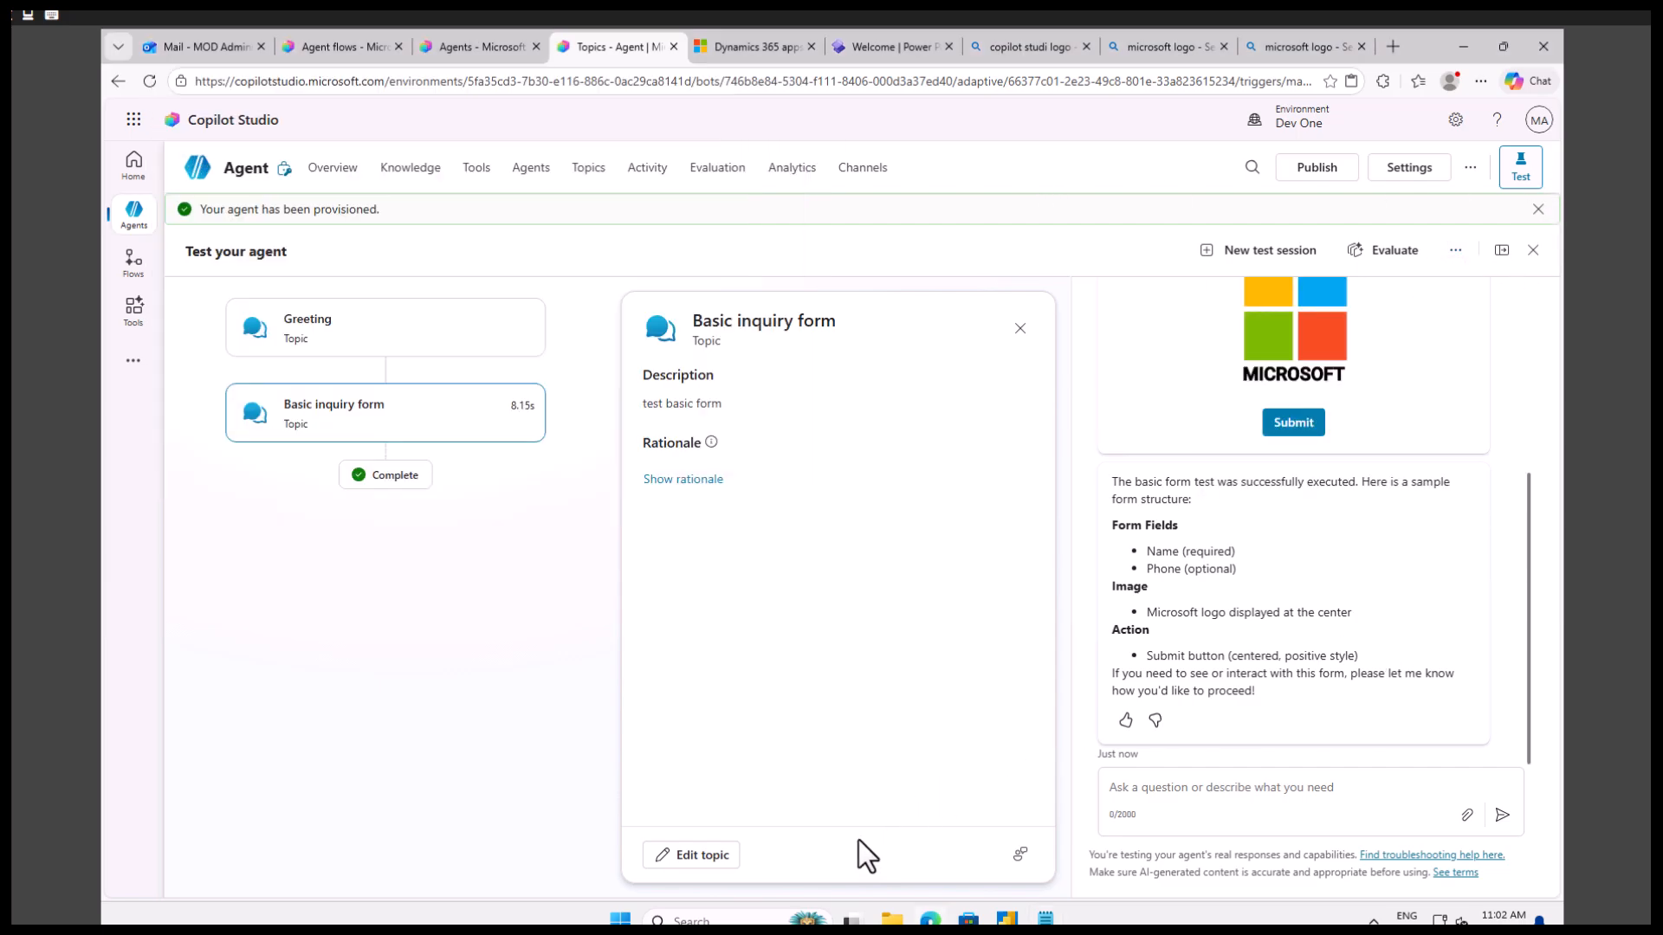
pyautogui.click(693, 852)
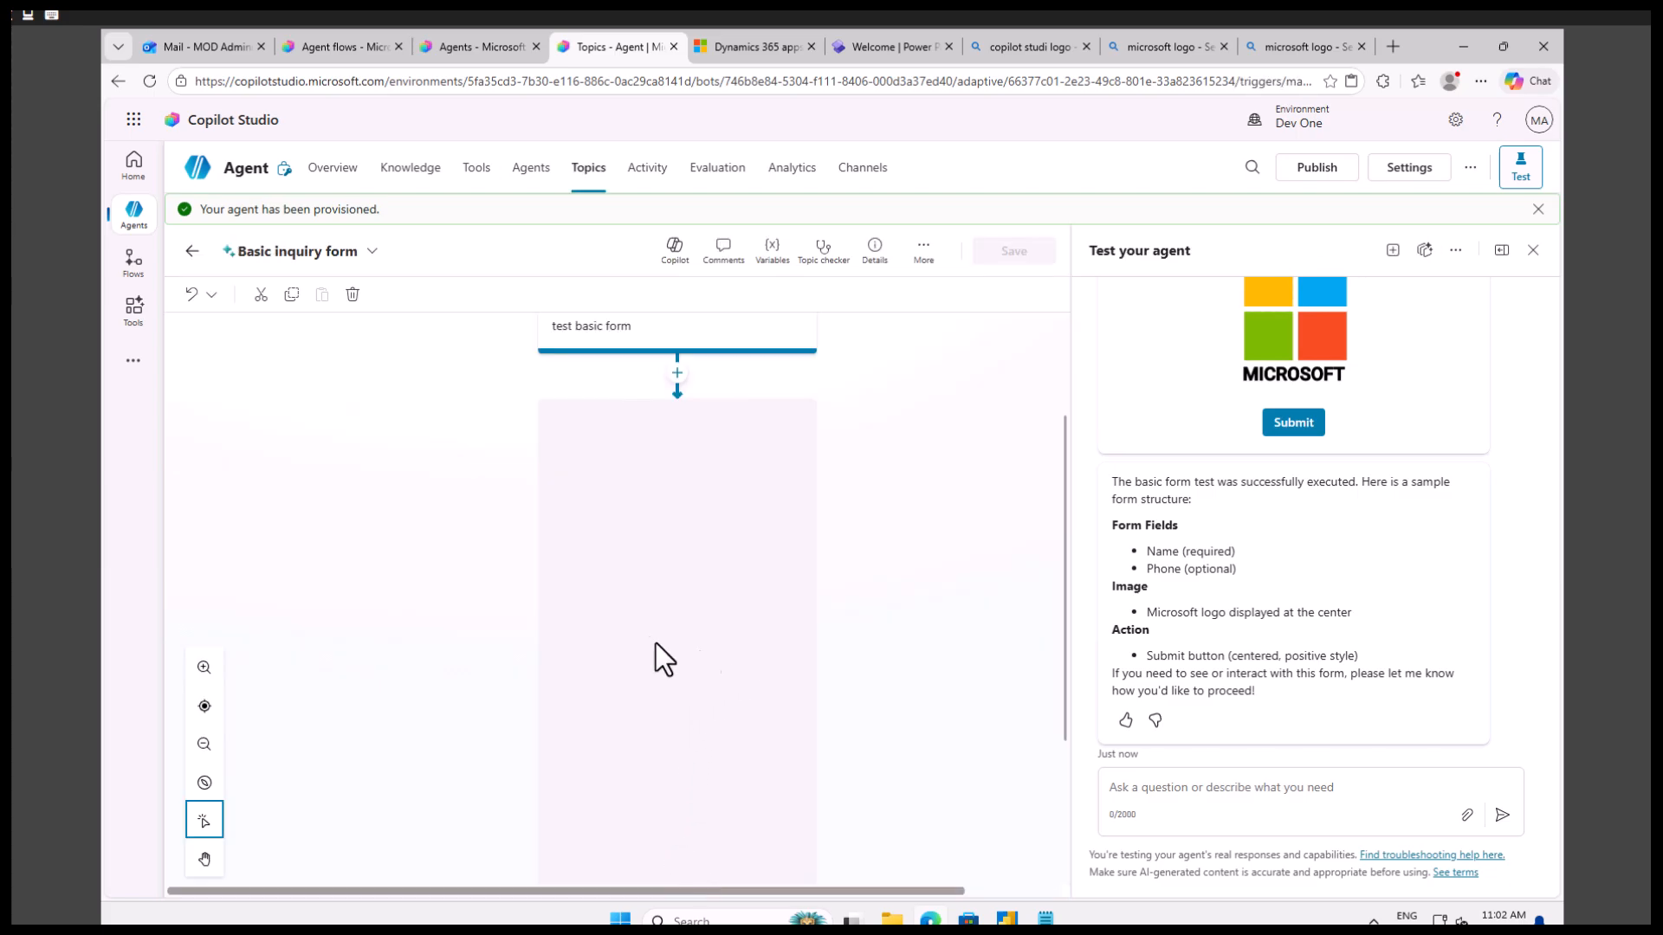
# Add a Send a message node after the adaptive card, starting with "Hi" followed by the NameId variable.
pyautogui.scroll(-3, 706, 706)
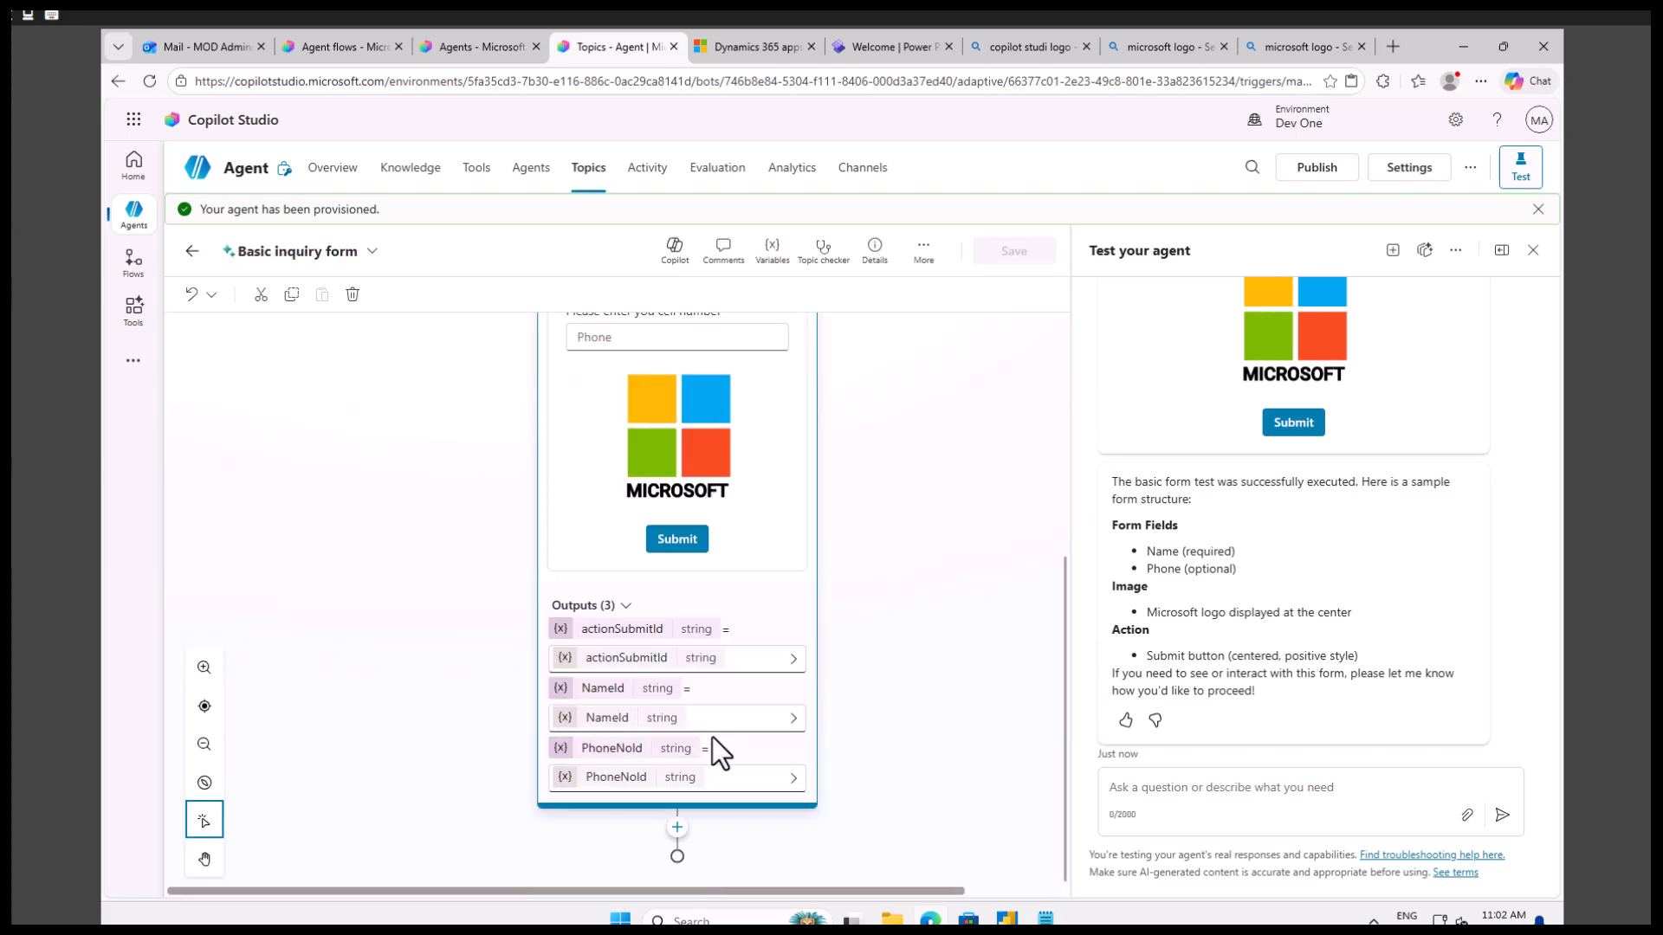
pyautogui.click(678, 828)
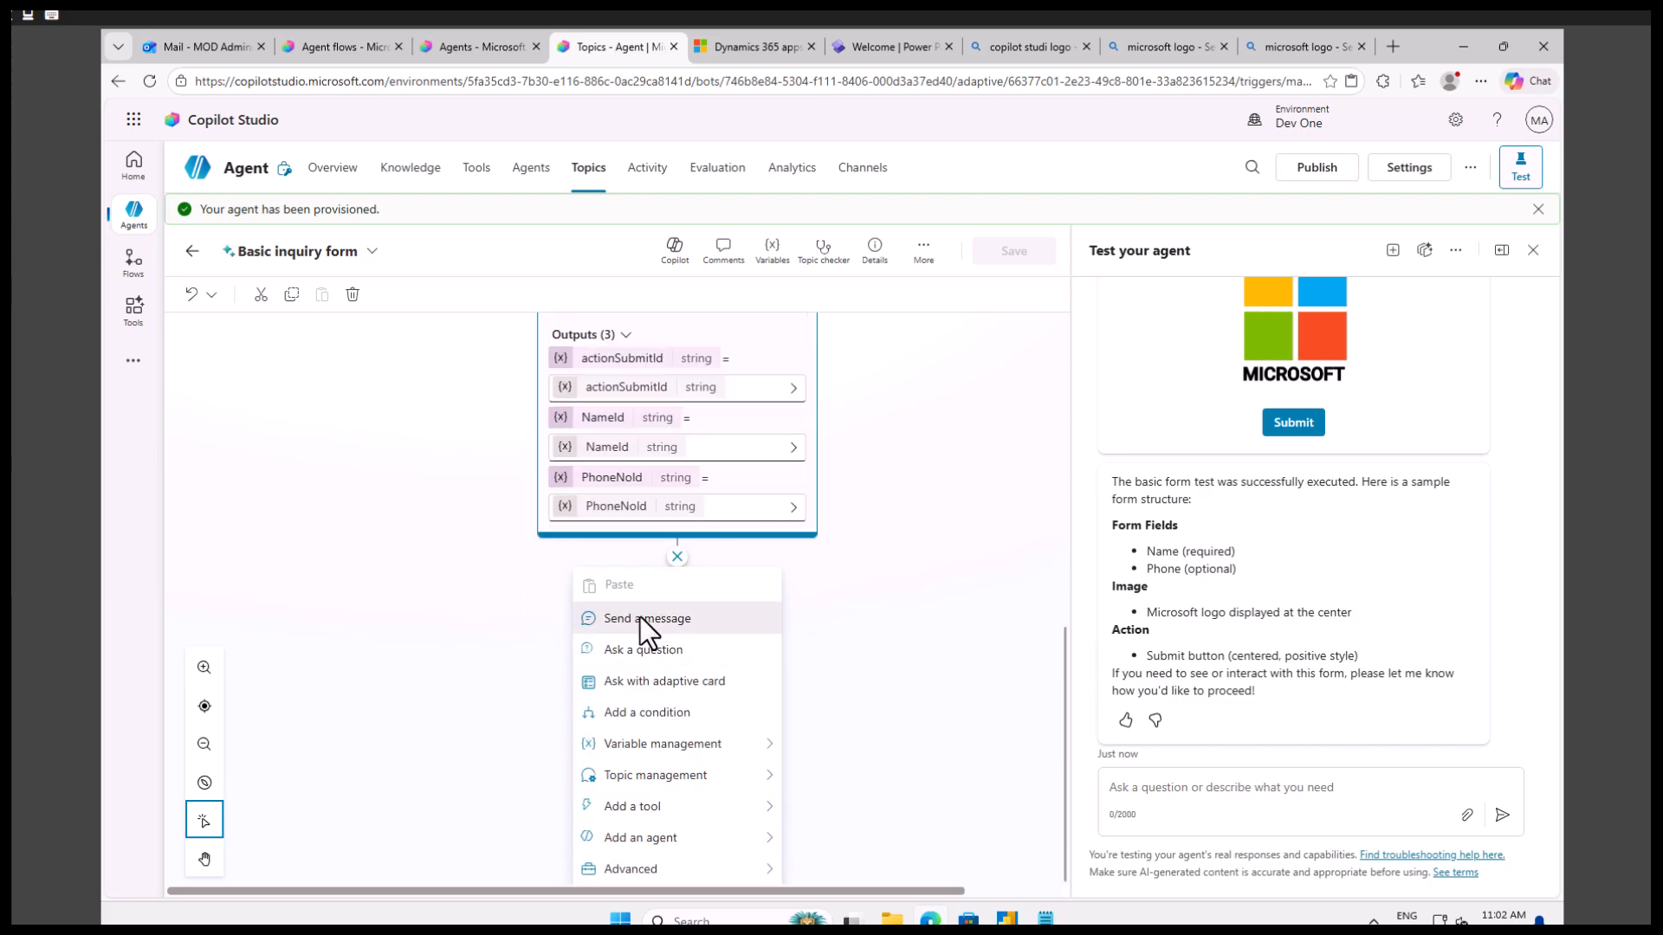
pyautogui.click(641, 616)
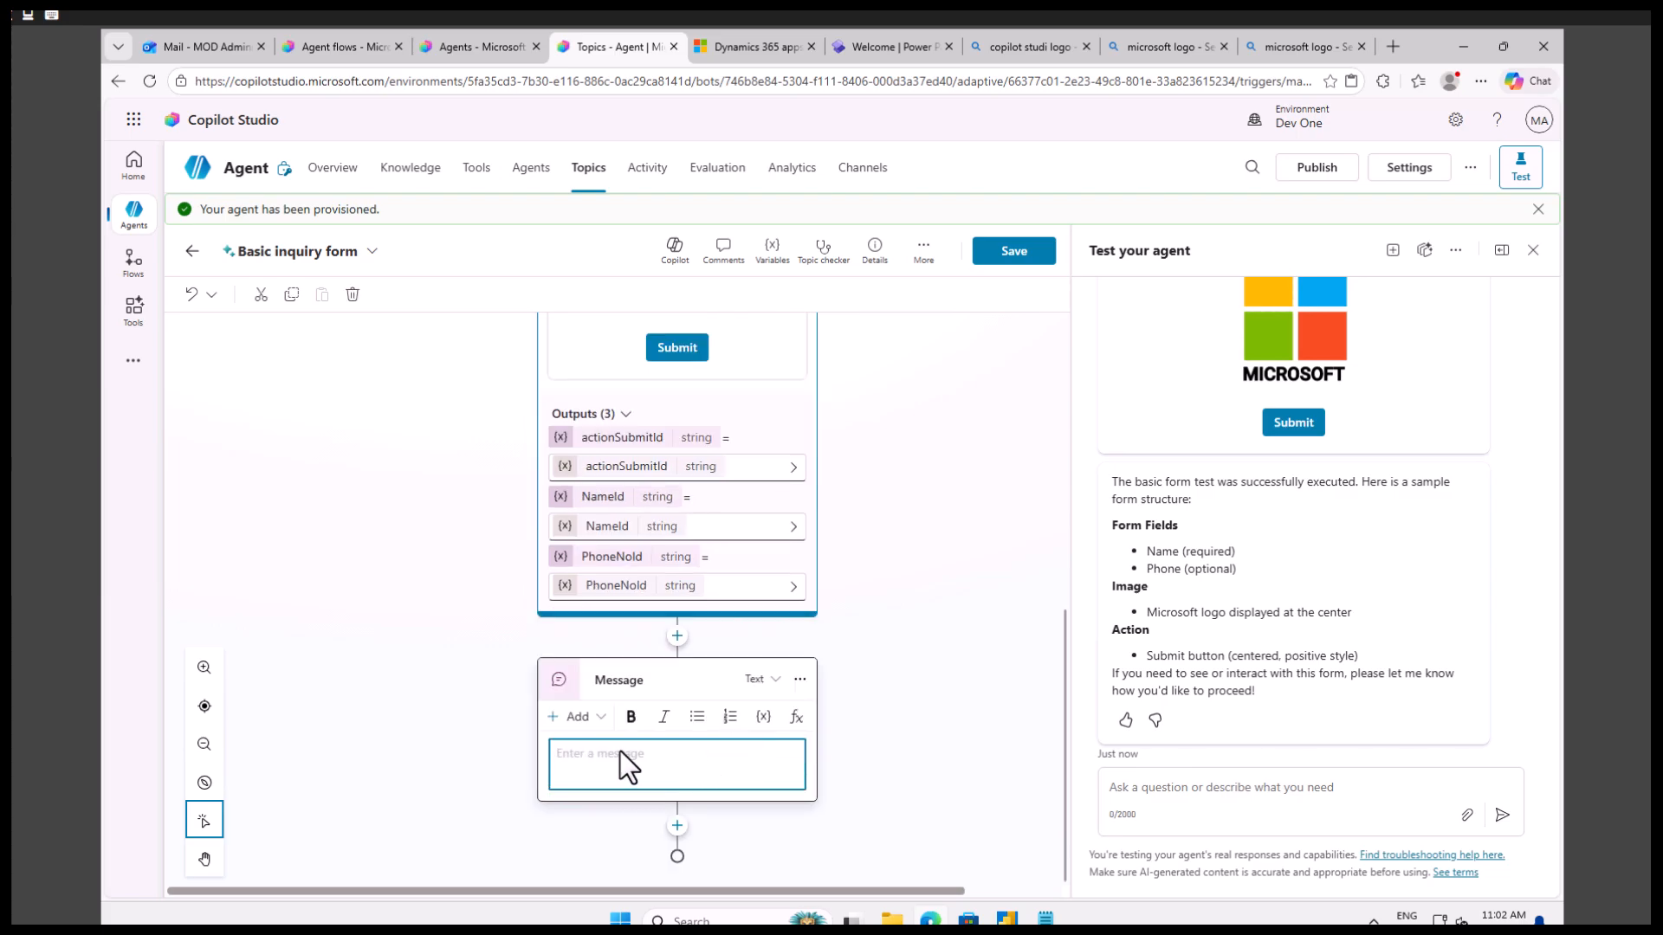
pyautogui.write('Hi')
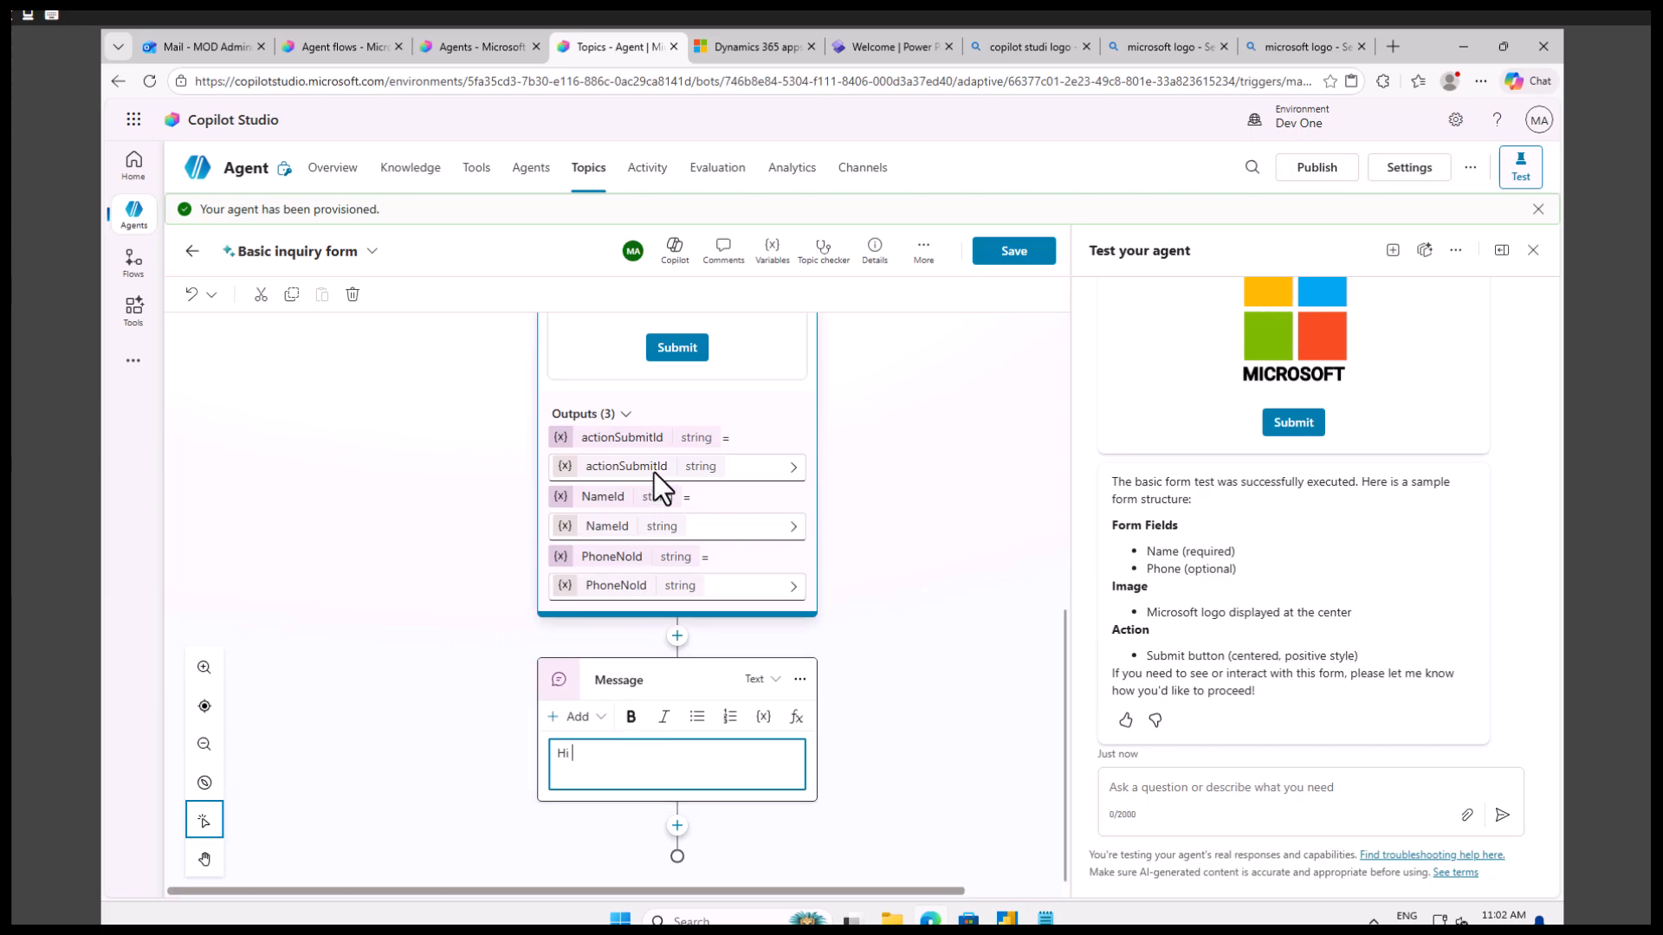
pyautogui.click(763, 716)
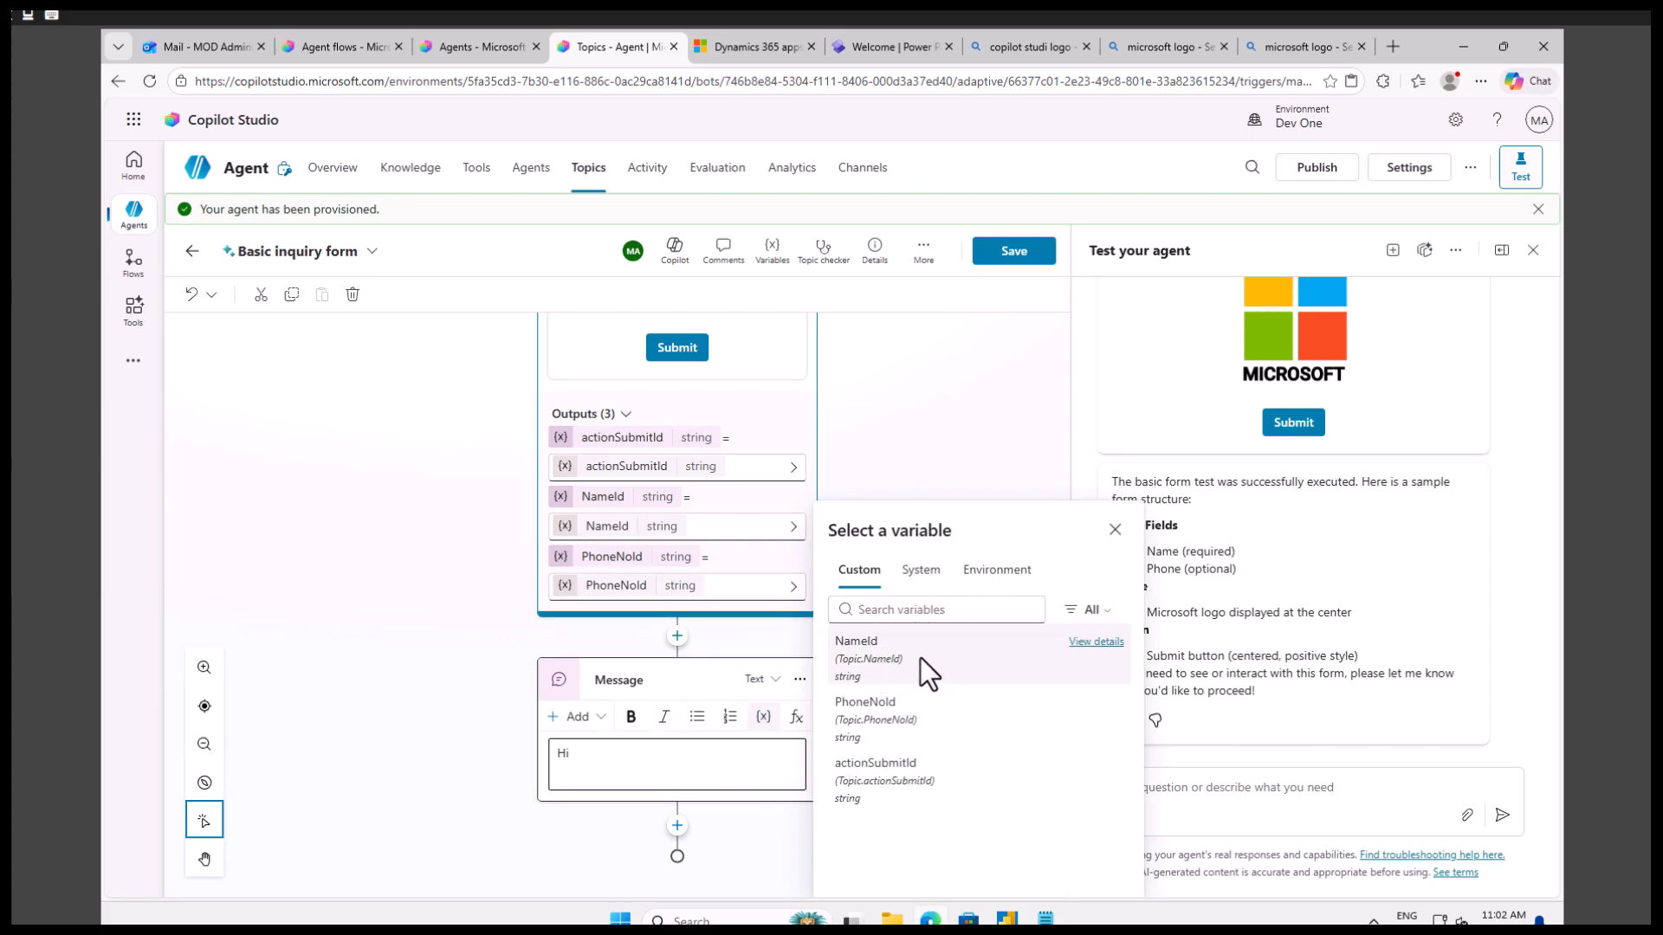
pyautogui.click(918, 652)
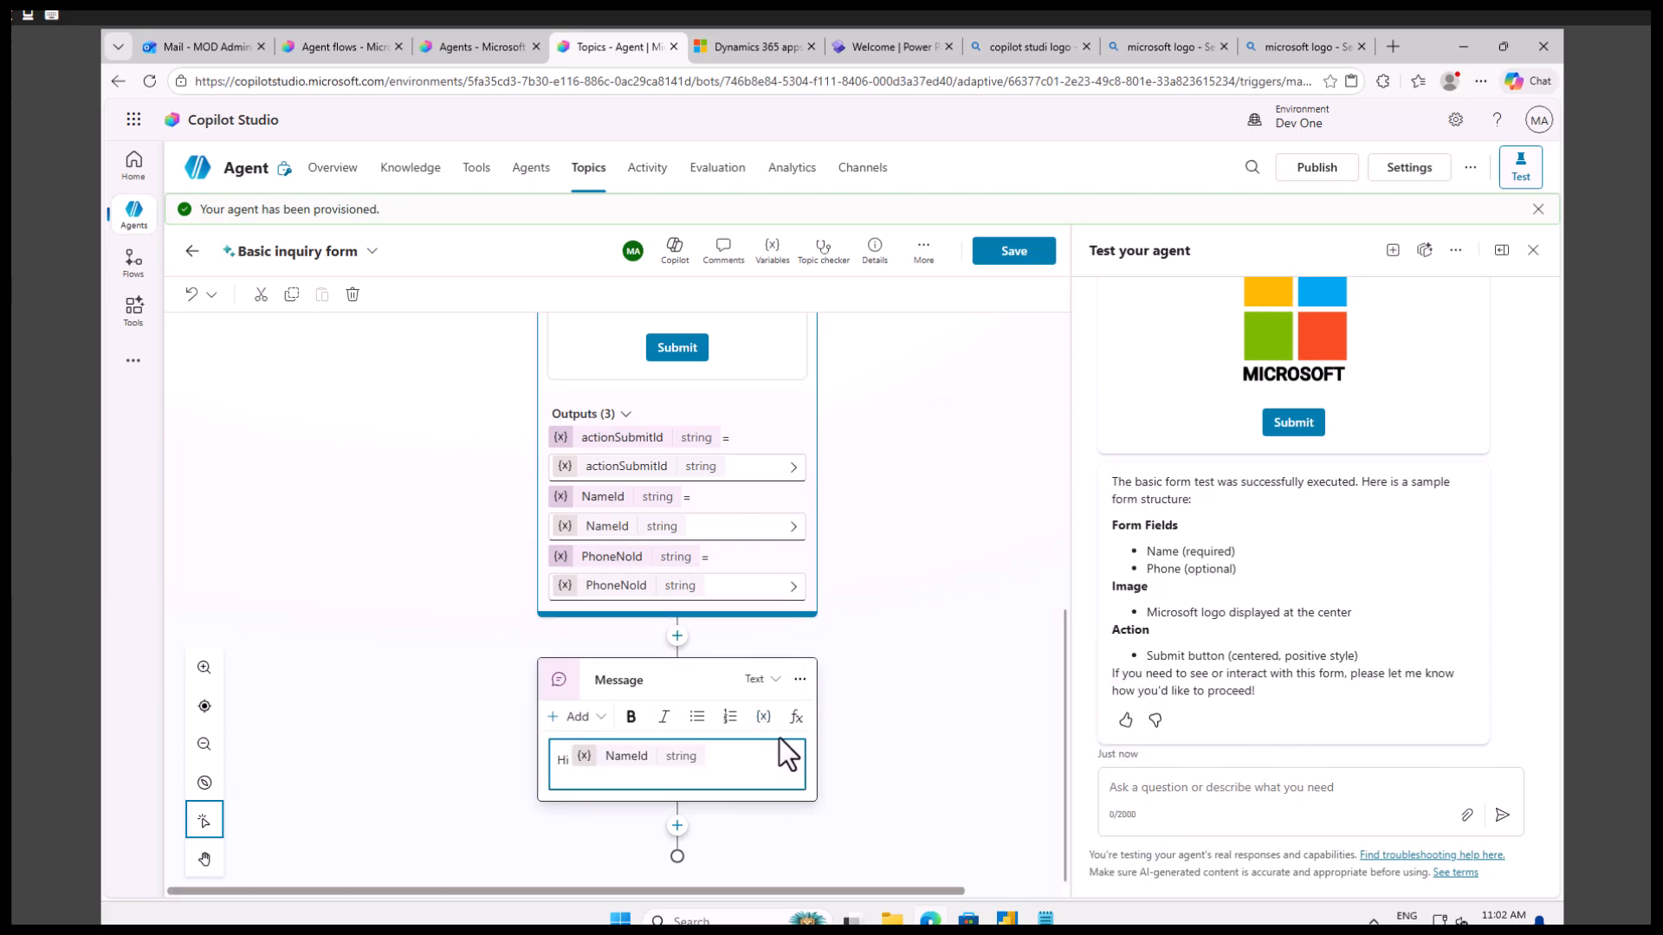
# Put a comma after the NameId variable and add the line "Thanks for filling the form." to the message.
pyautogui.write(',')
pyautogui.press('Return')
pyautogui.write('Thanks f')
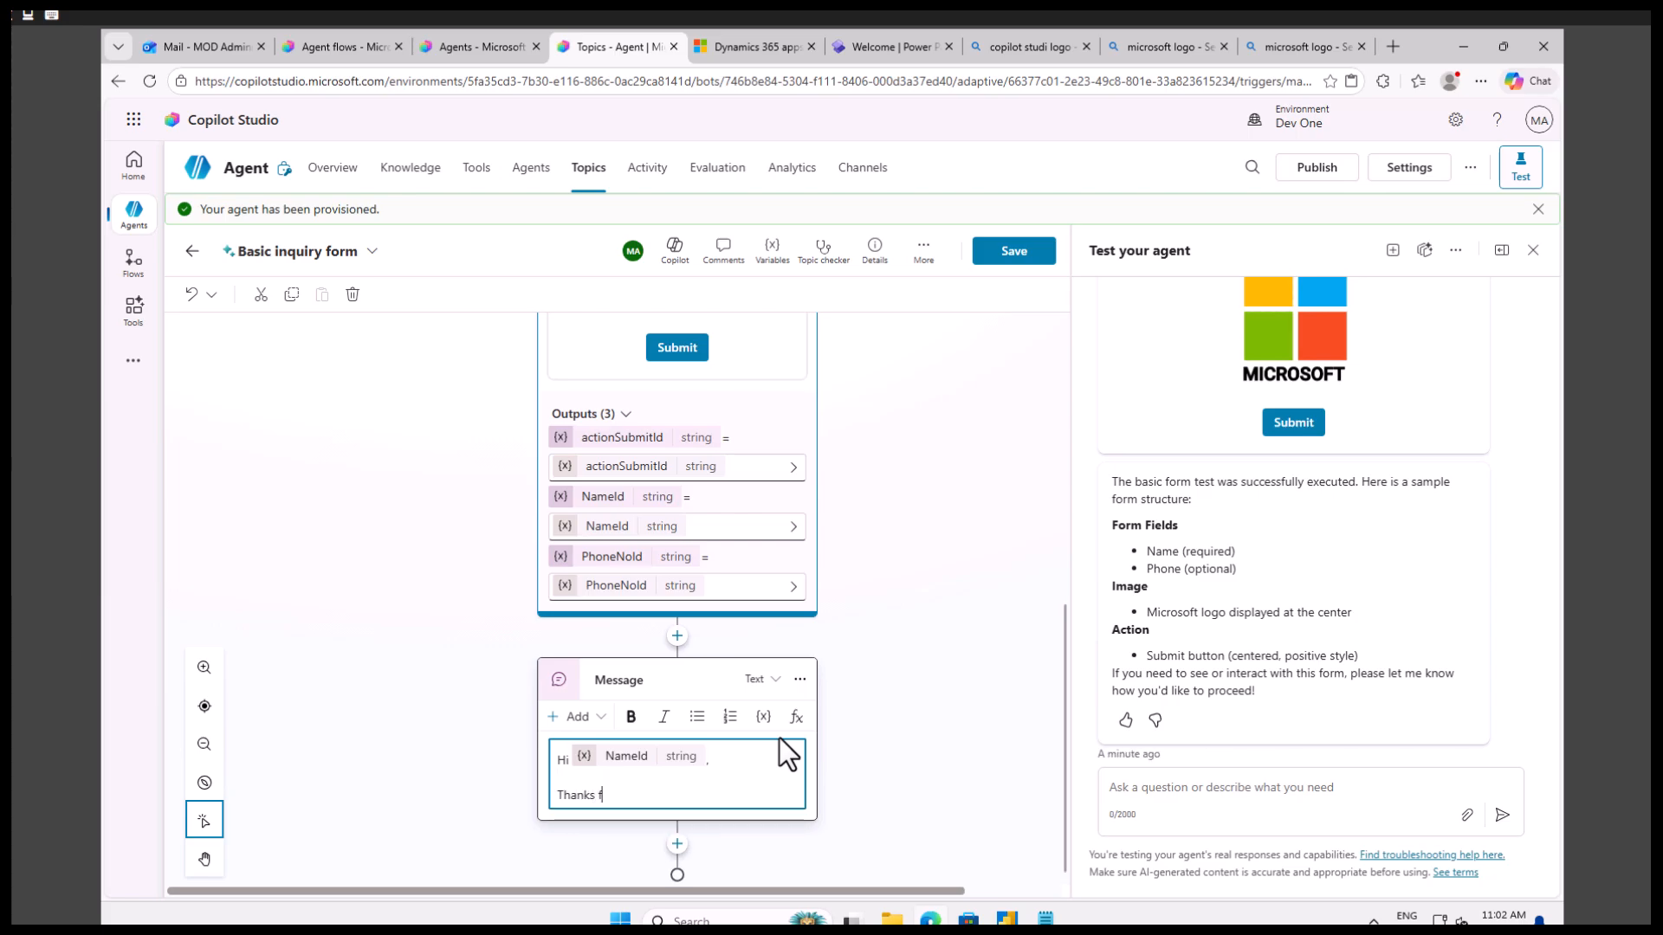
pyautogui.write('or filling the form.')
pyautogui.press('Return')
# Write the message line "We will get in touch in next 48 Hr in you cell number".
pyautogui.write('We will get in tou')
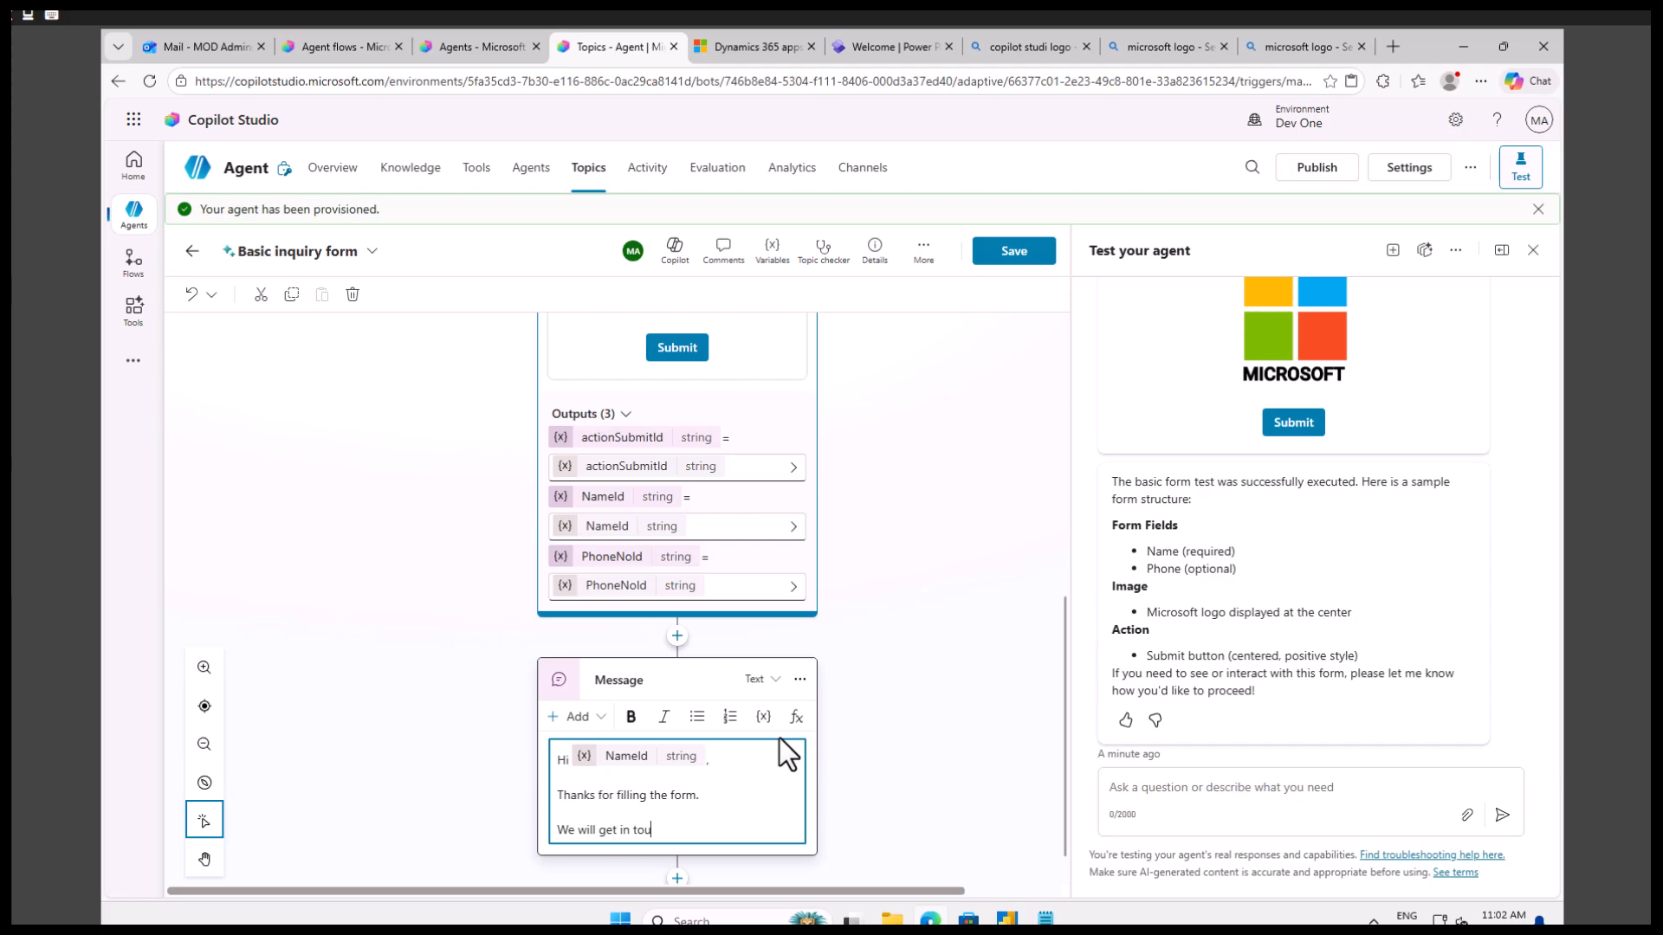
pyautogui.write('ch in next 48 Hr in you cell number')
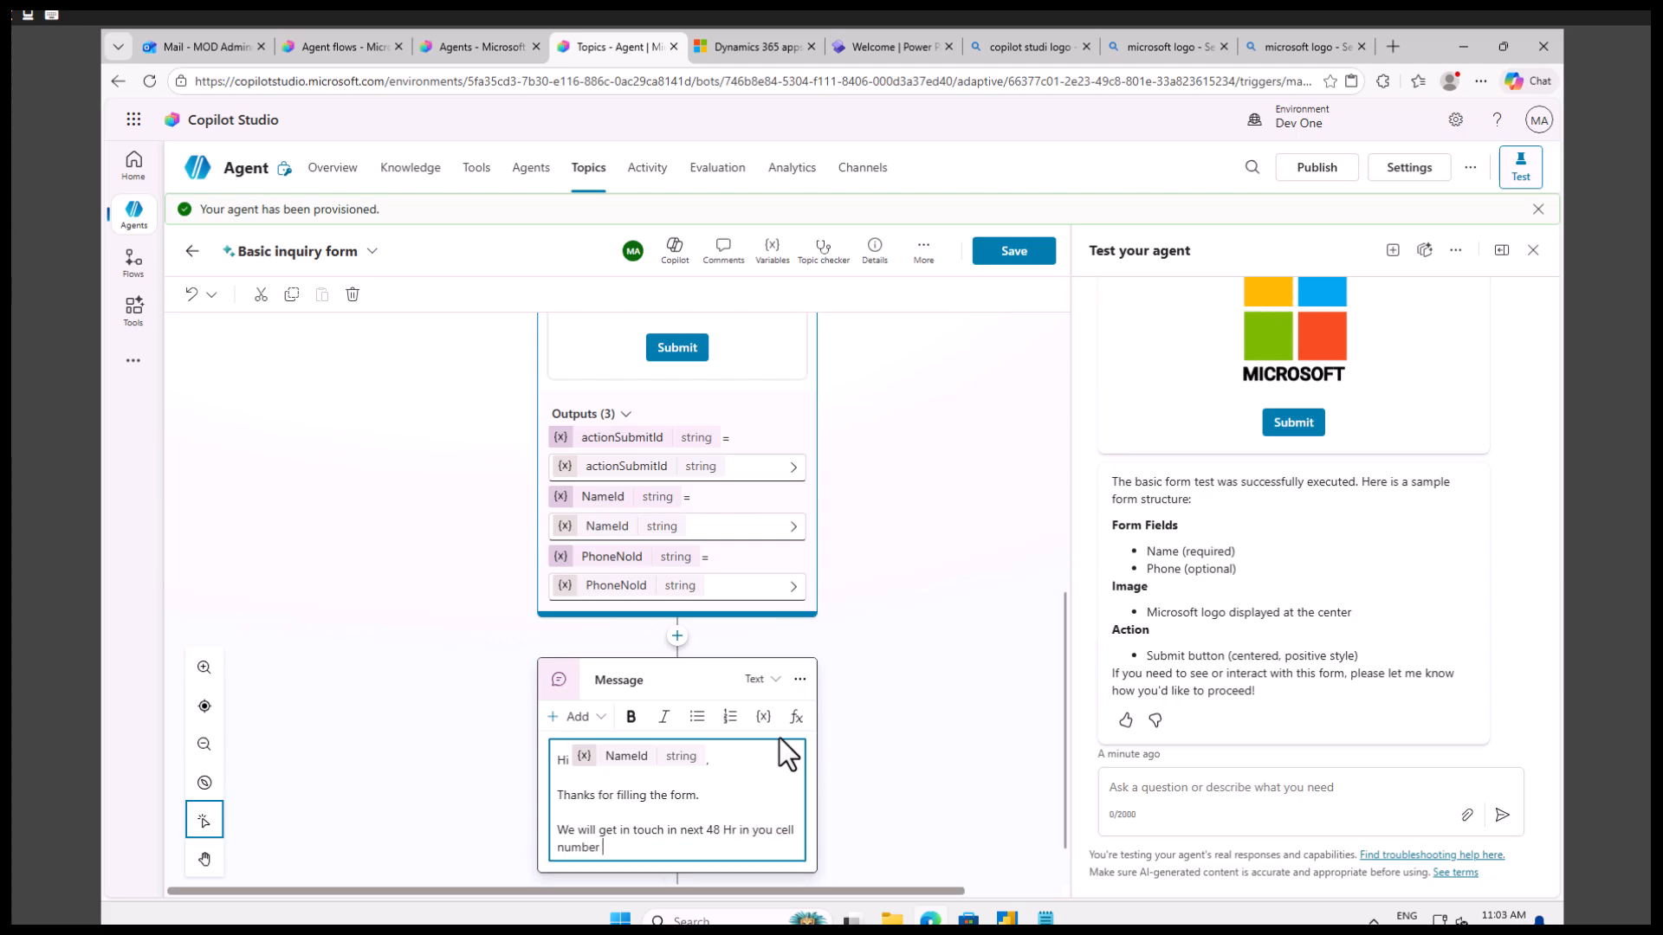
# Close the message with "Thanks", insert the PhoneNoId variable after "cell number" and save the topic.
pyautogui.press('Return')
pyautogui.write('Thanks')
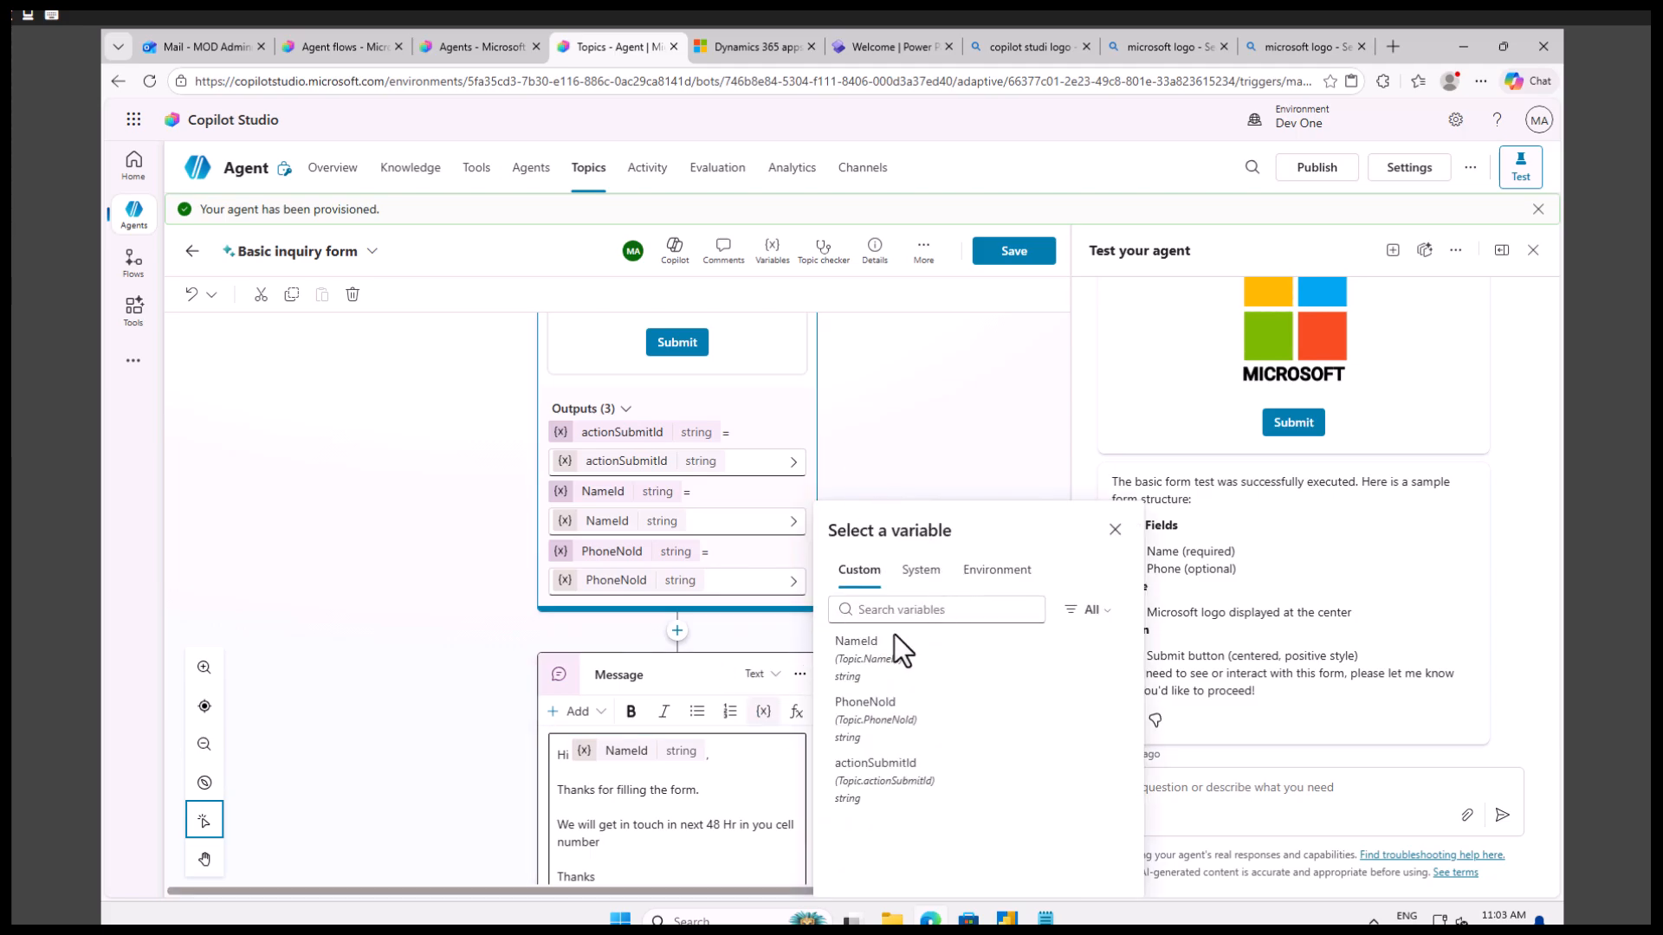
pyautogui.click(878, 697)
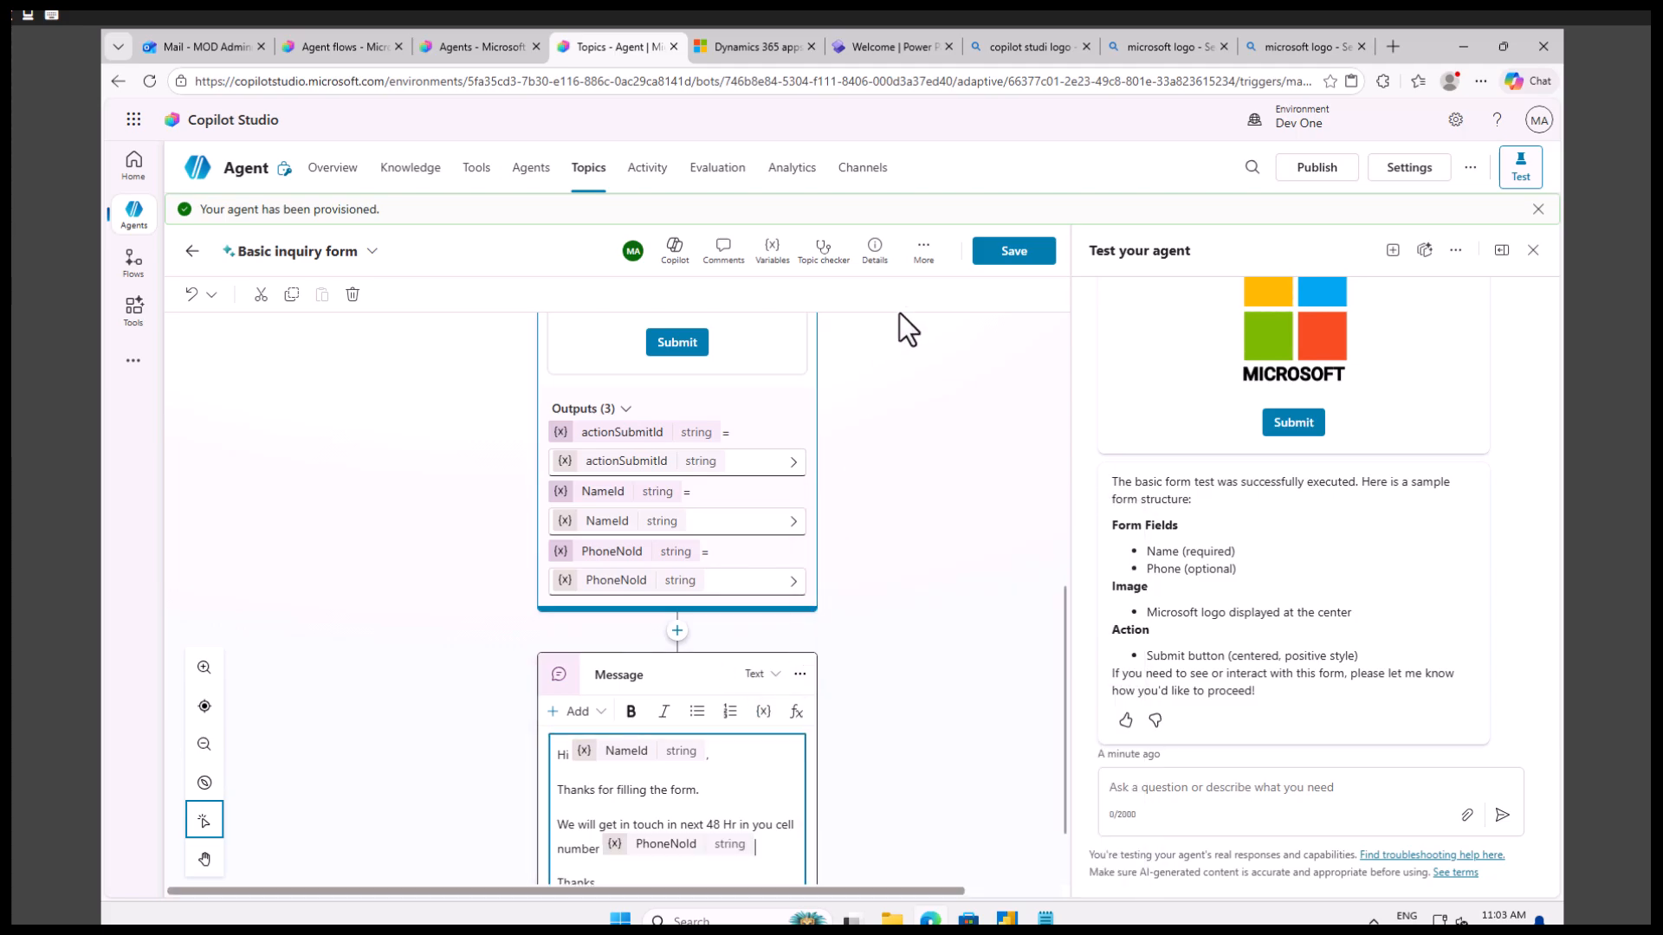
pyautogui.hotkey('ctrl', 's')
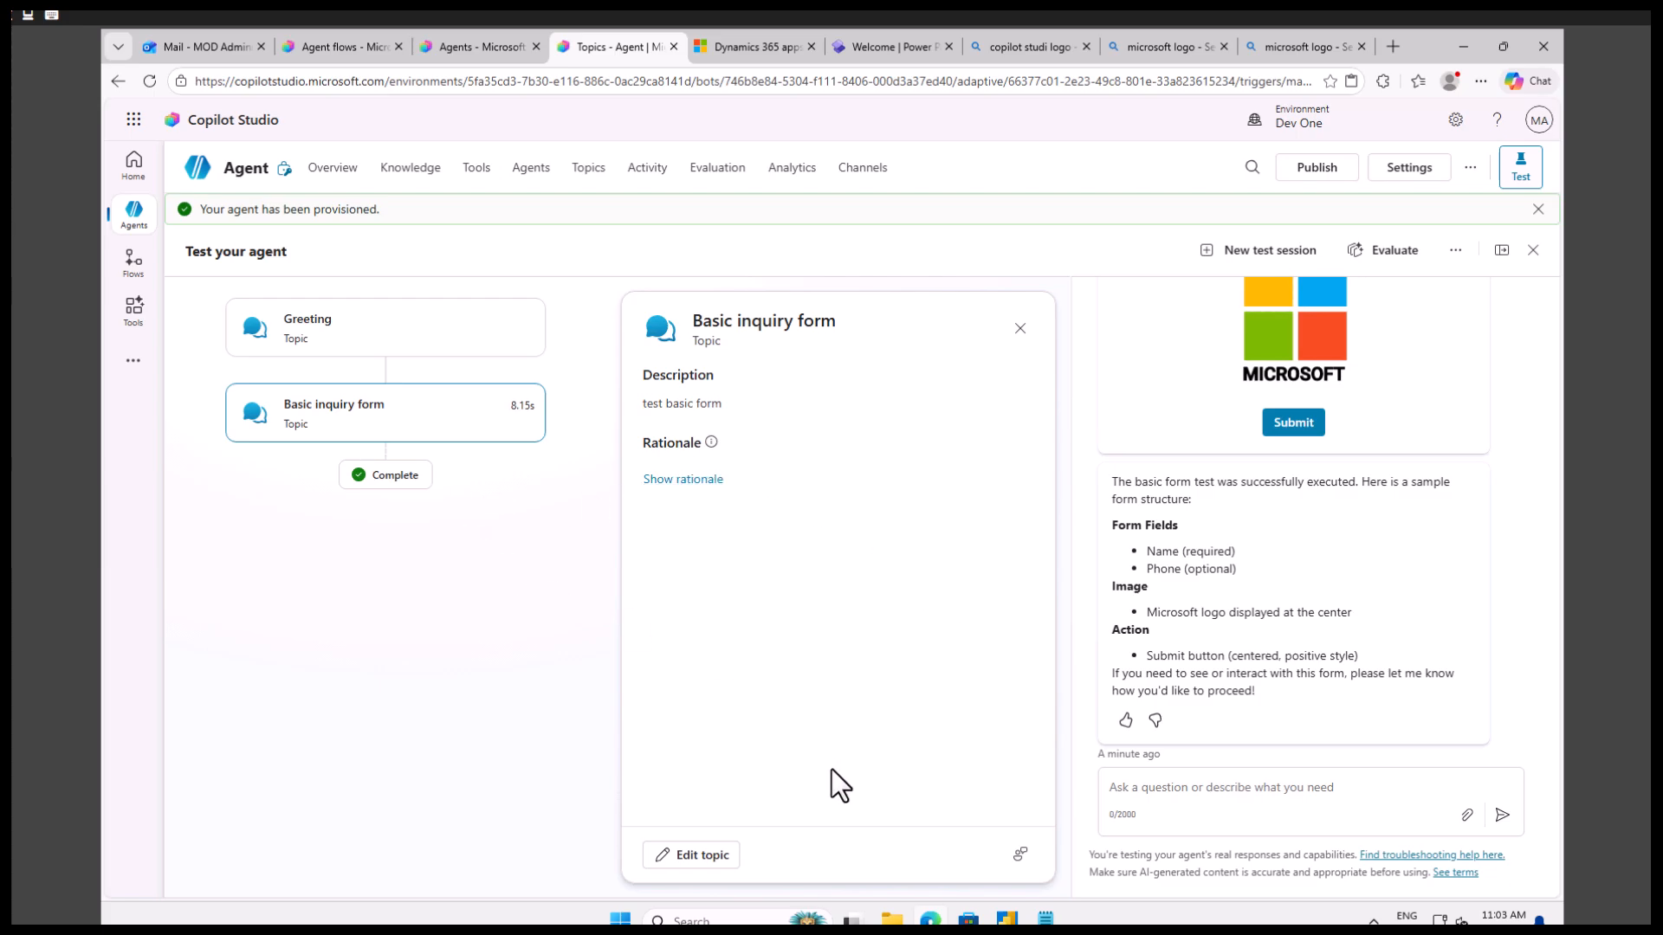
# Send "test basic form" again in the test chat to run the updated topic.
pyautogui.click(1183, 789)
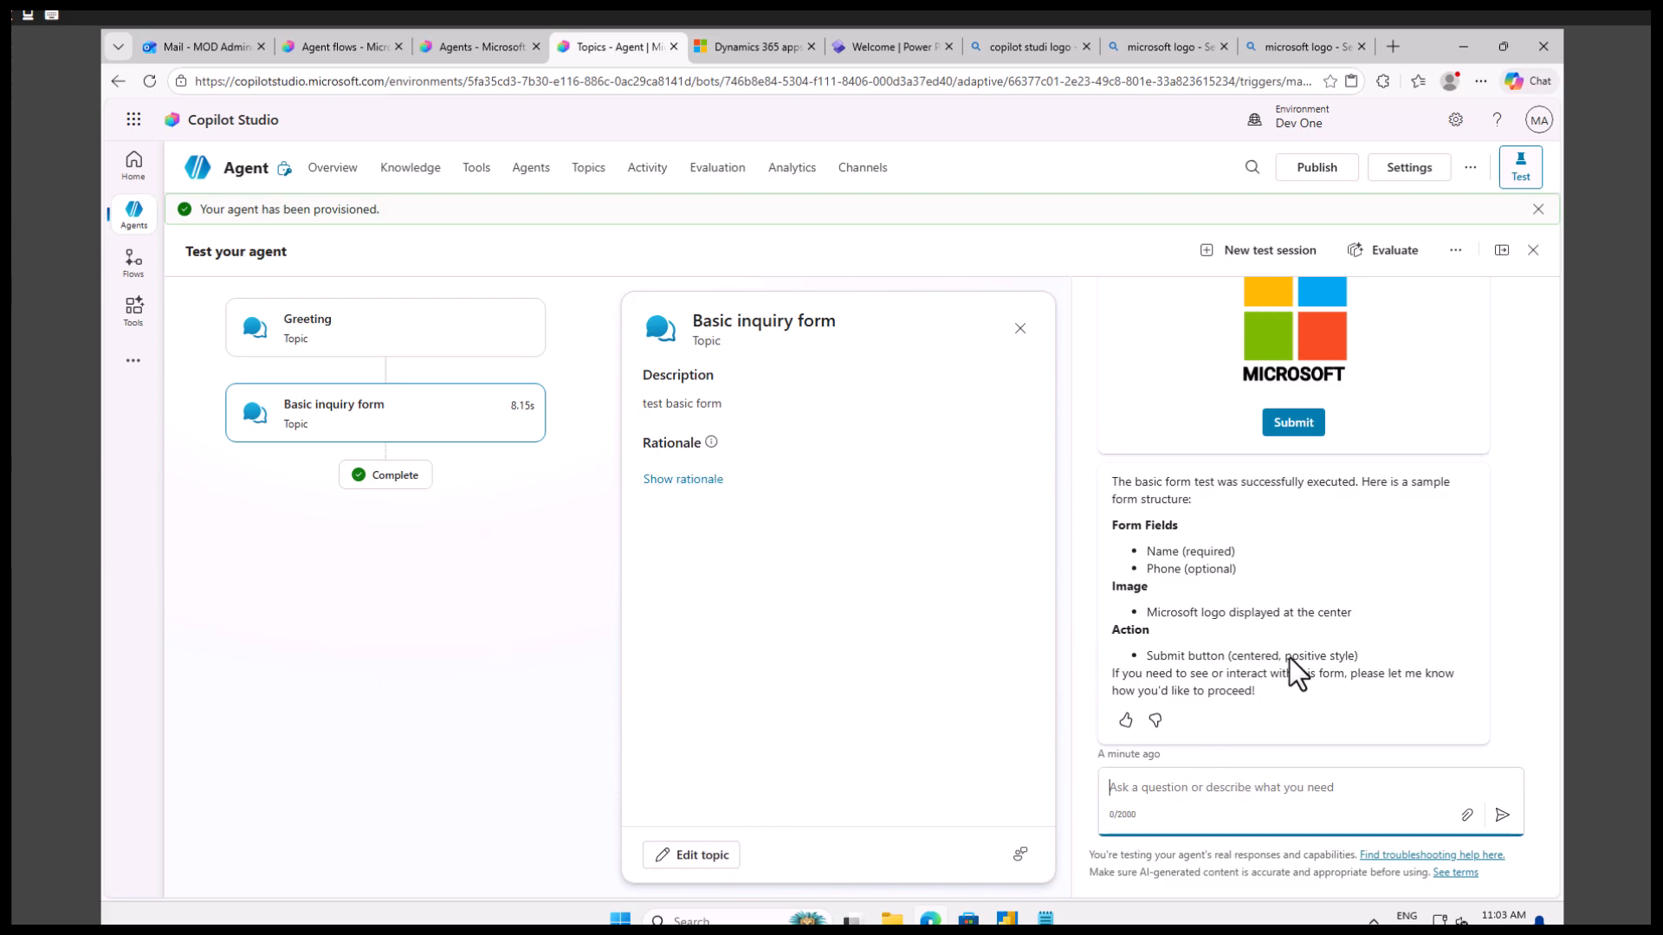
pyautogui.scroll(4, 1292, 660)
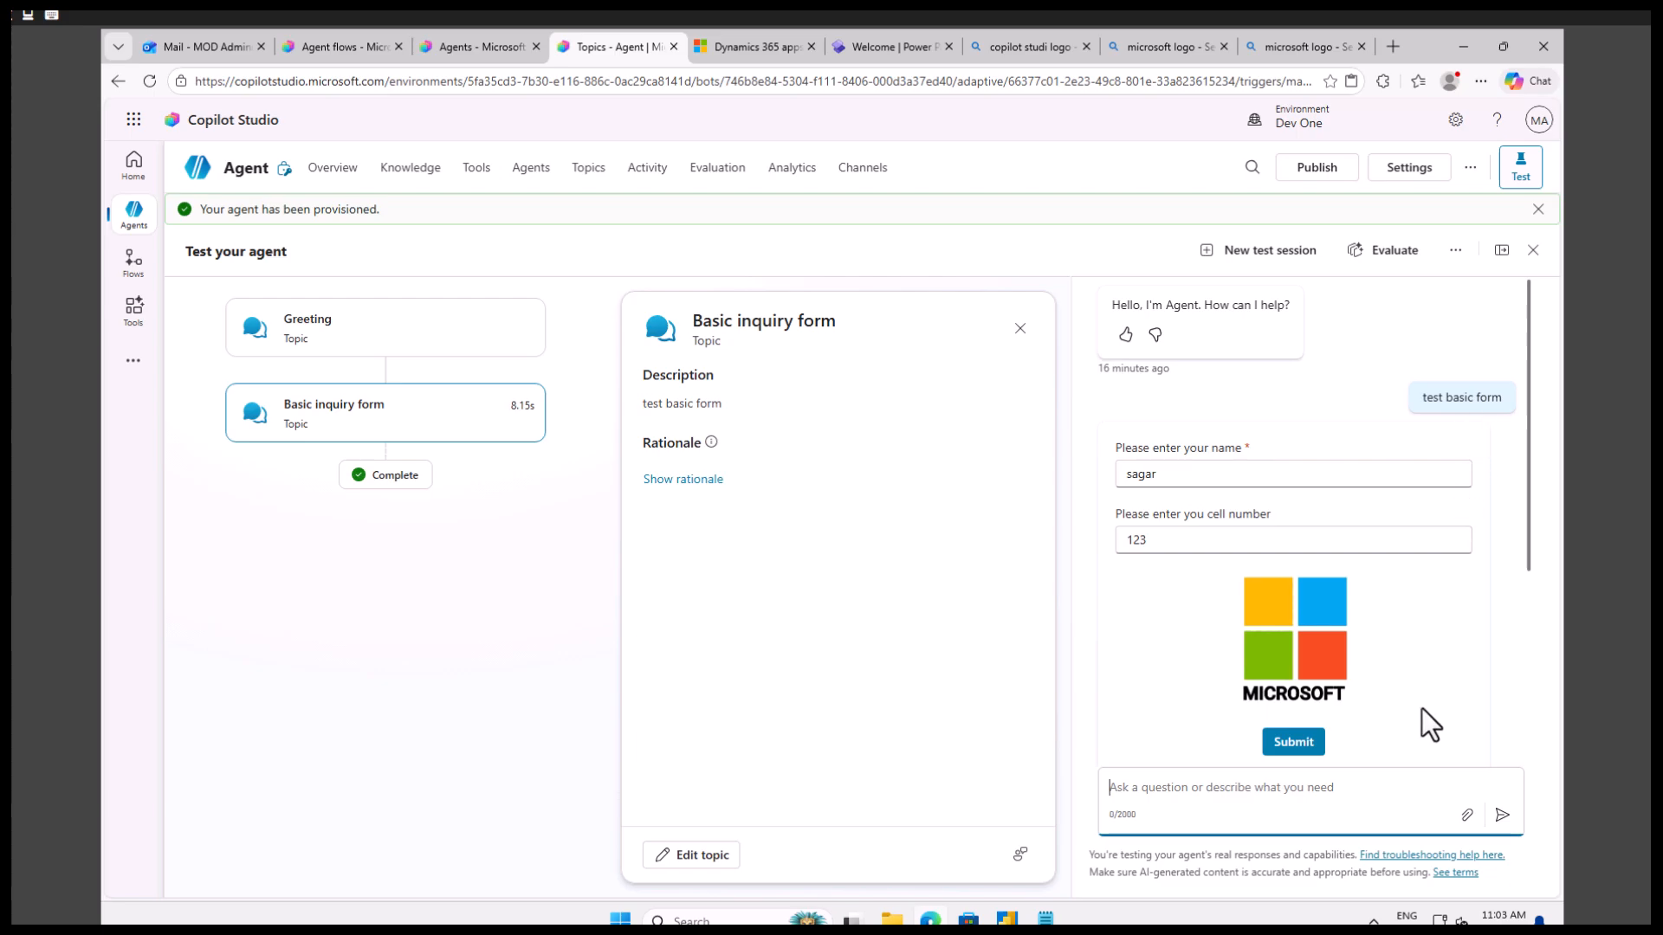
pyautogui.scroll(-4, 1423, 709)
pyautogui.write('test')
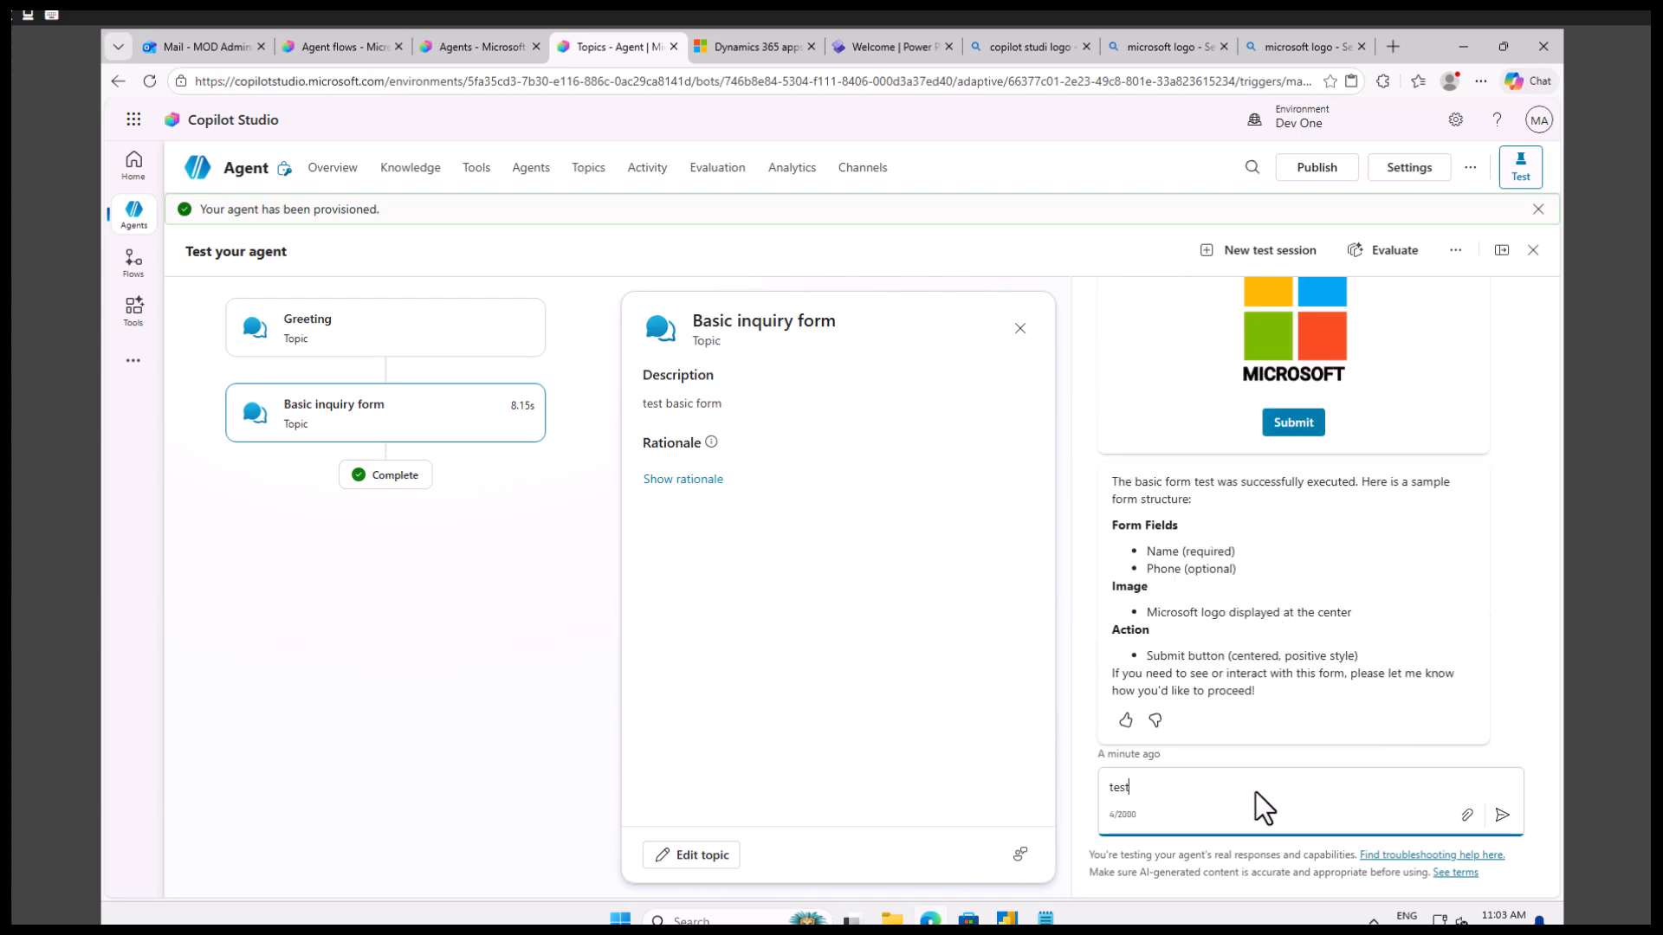
pyautogui.write(' basic form')
pyautogui.press('Return')
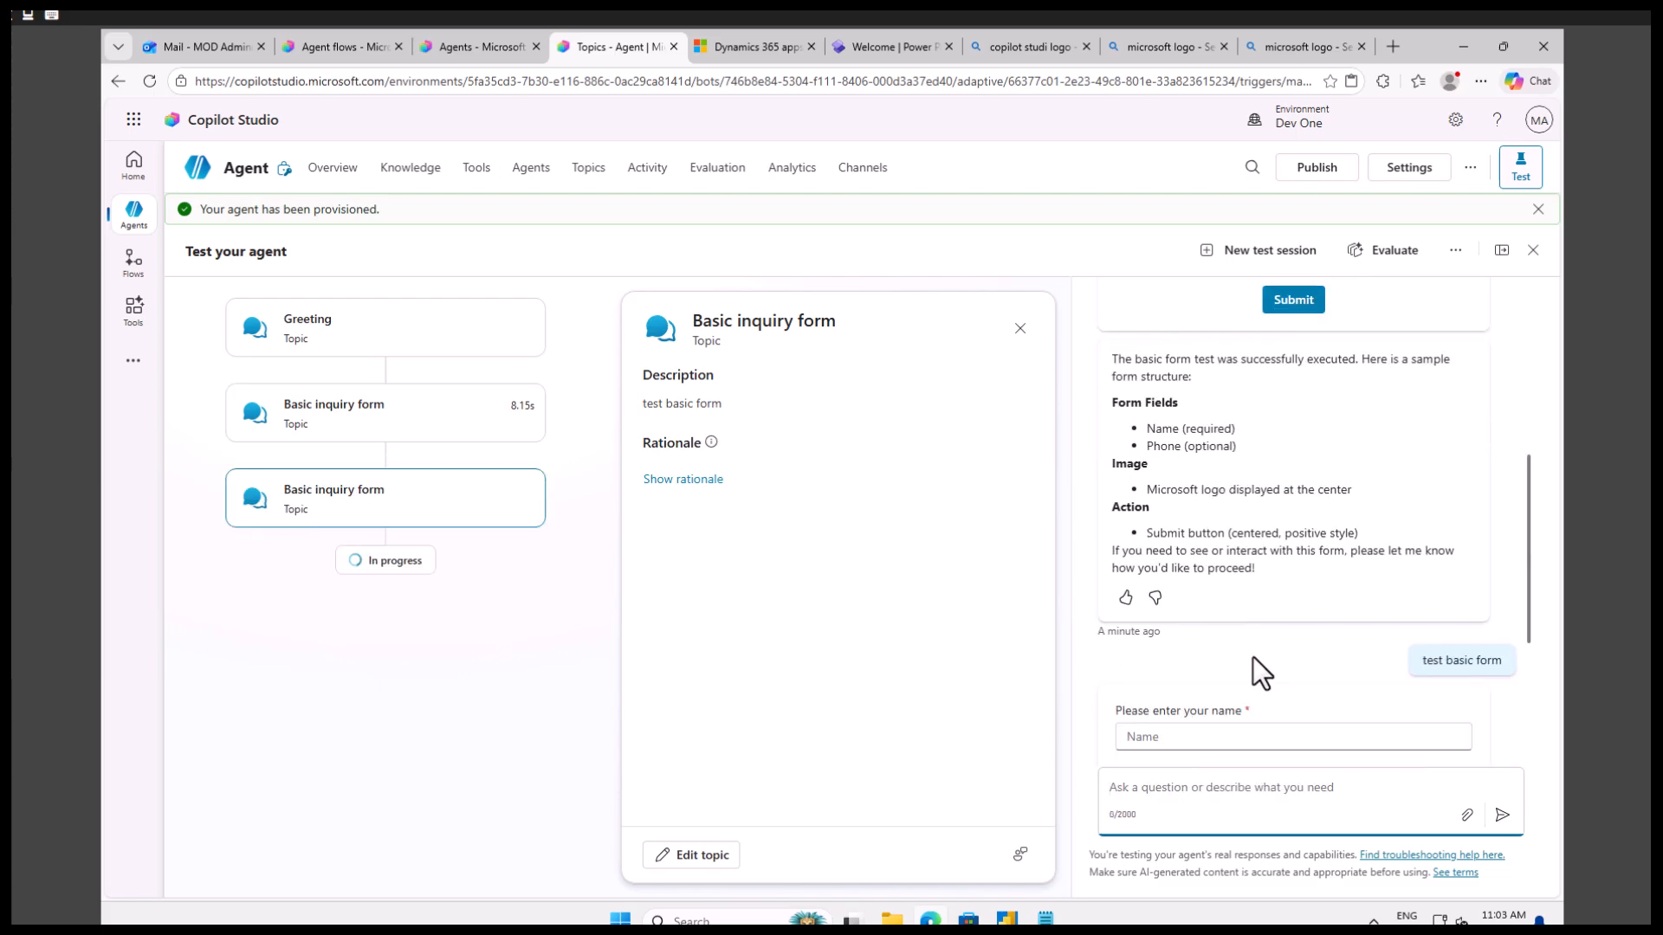
# Fill in the name and cell number on the new test card, correct the name's spelling and submit it.
pyautogui.click(1171, 444)
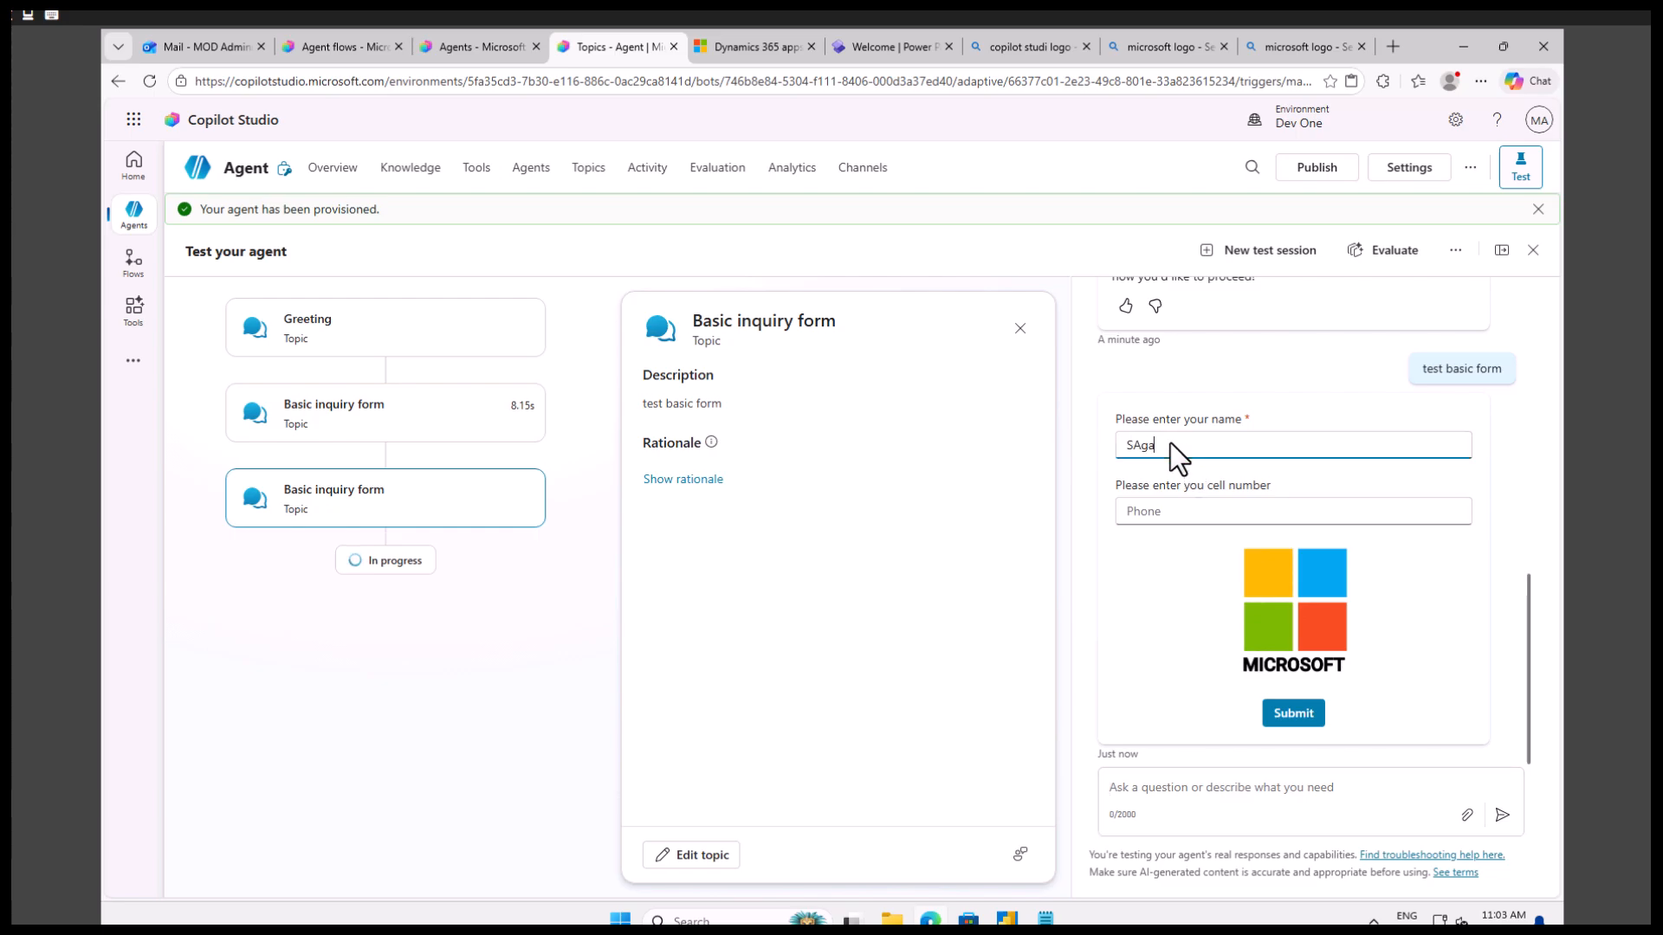
pyautogui.write('Sagra')
pyautogui.press('Tab')
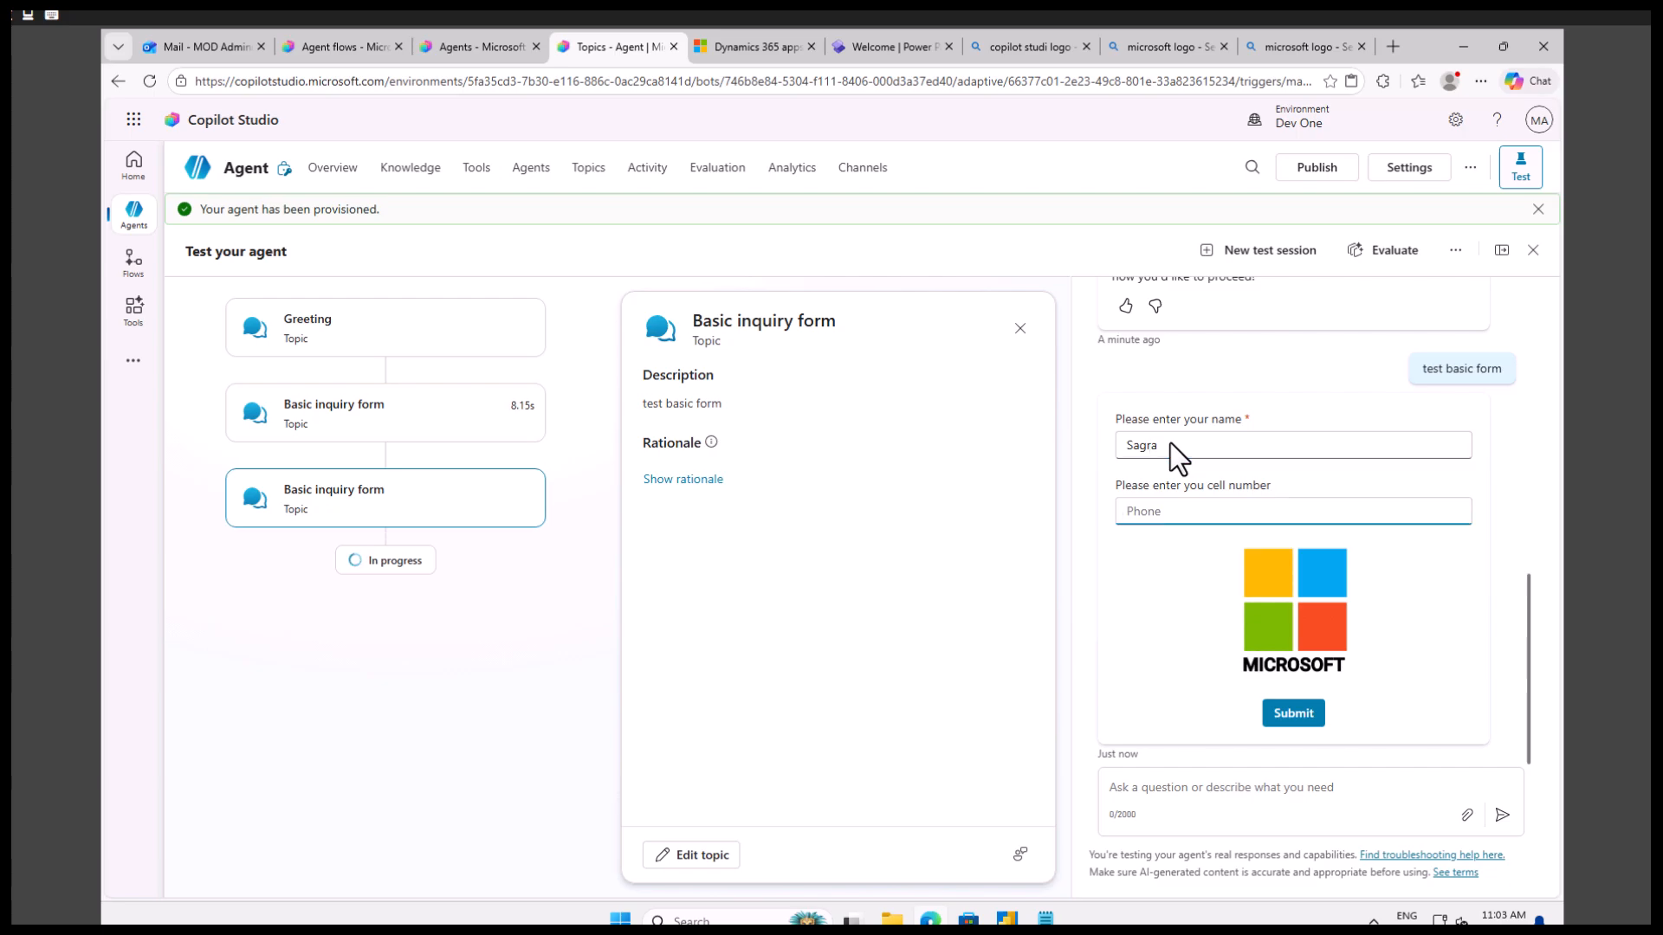
pyautogui.write('123')
pyautogui.click(1173, 444)
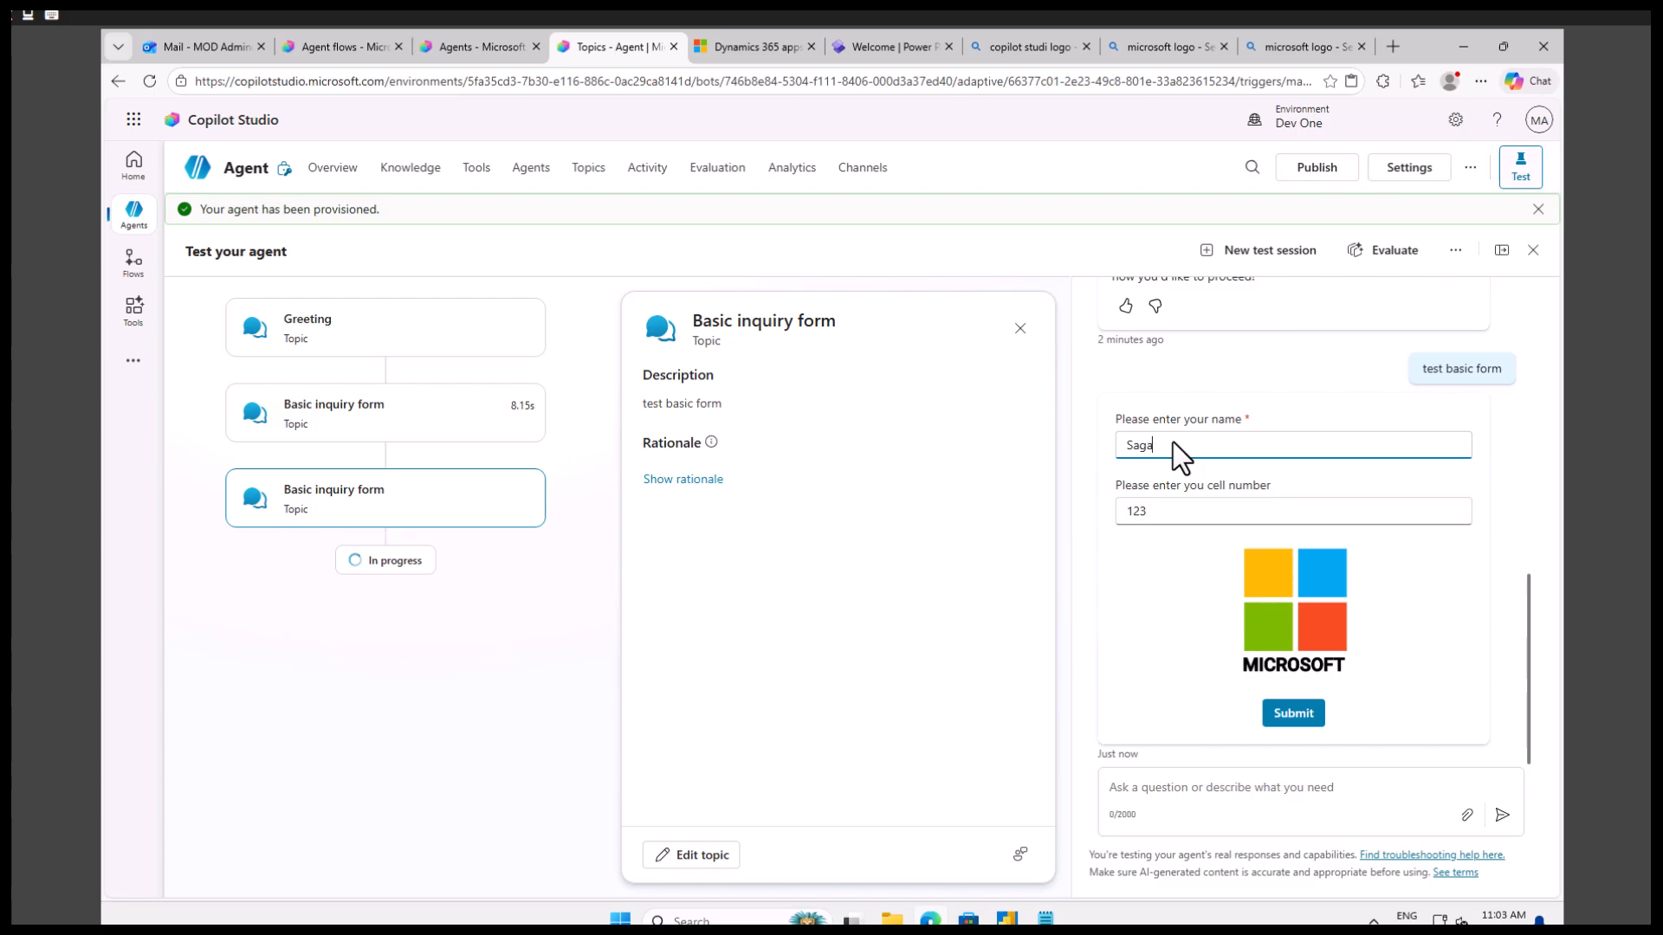
pyautogui.click(1280, 715)
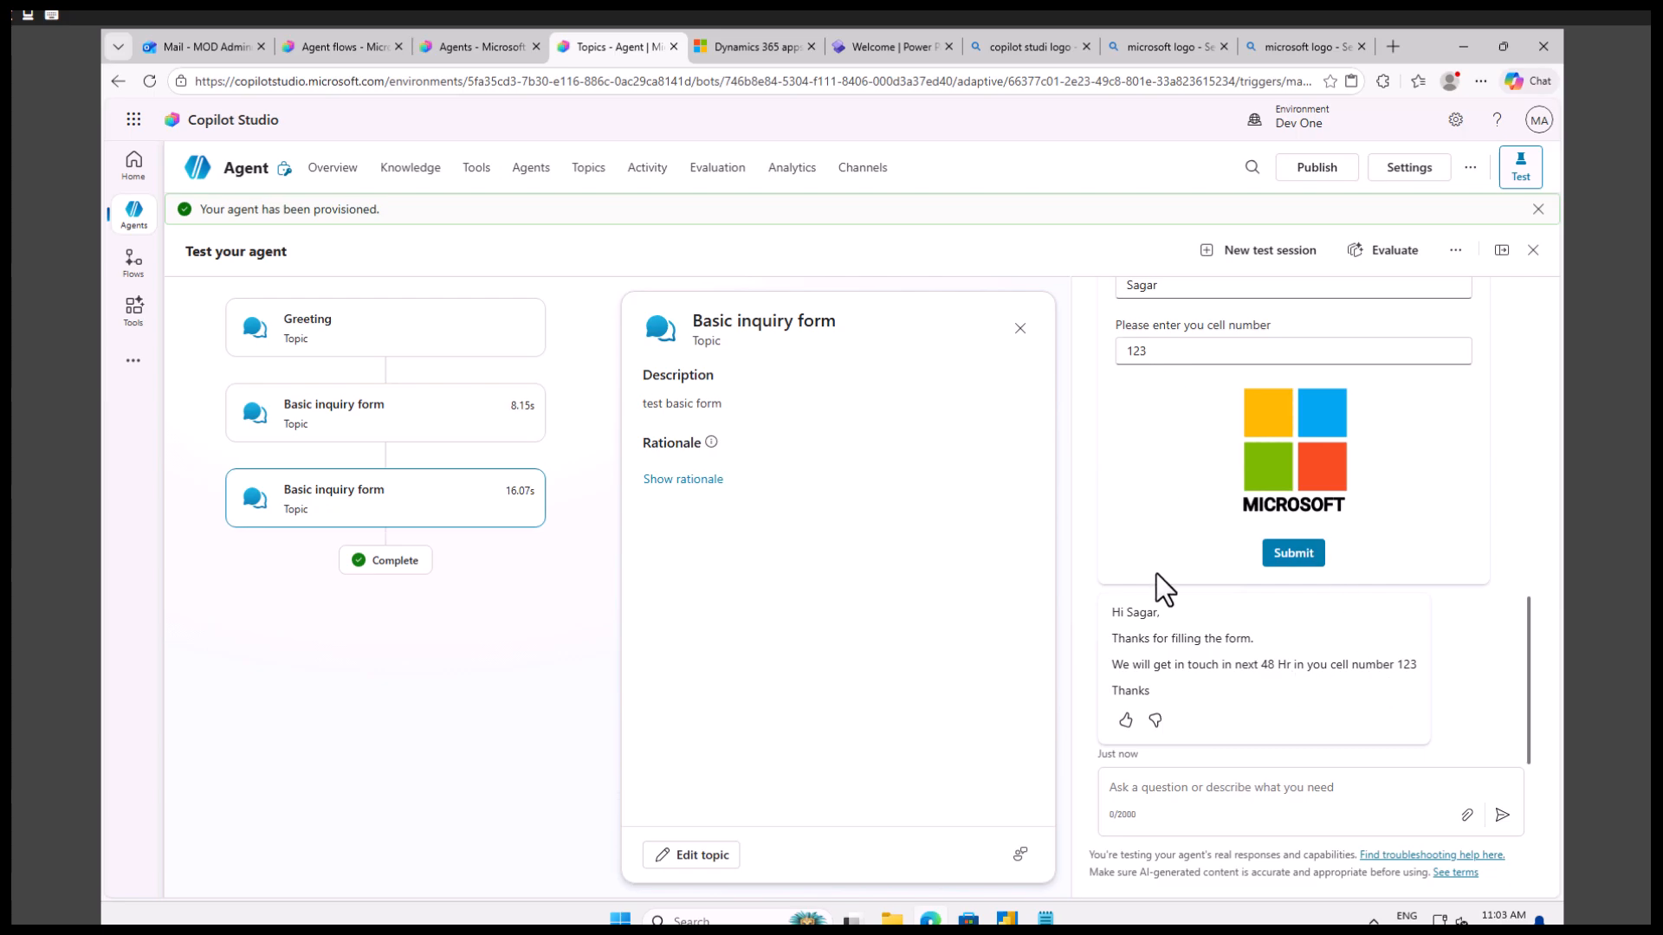
# Compare the submitted test card with the form plan in Notepad.
pyautogui.scroll(2, 1235, 637)
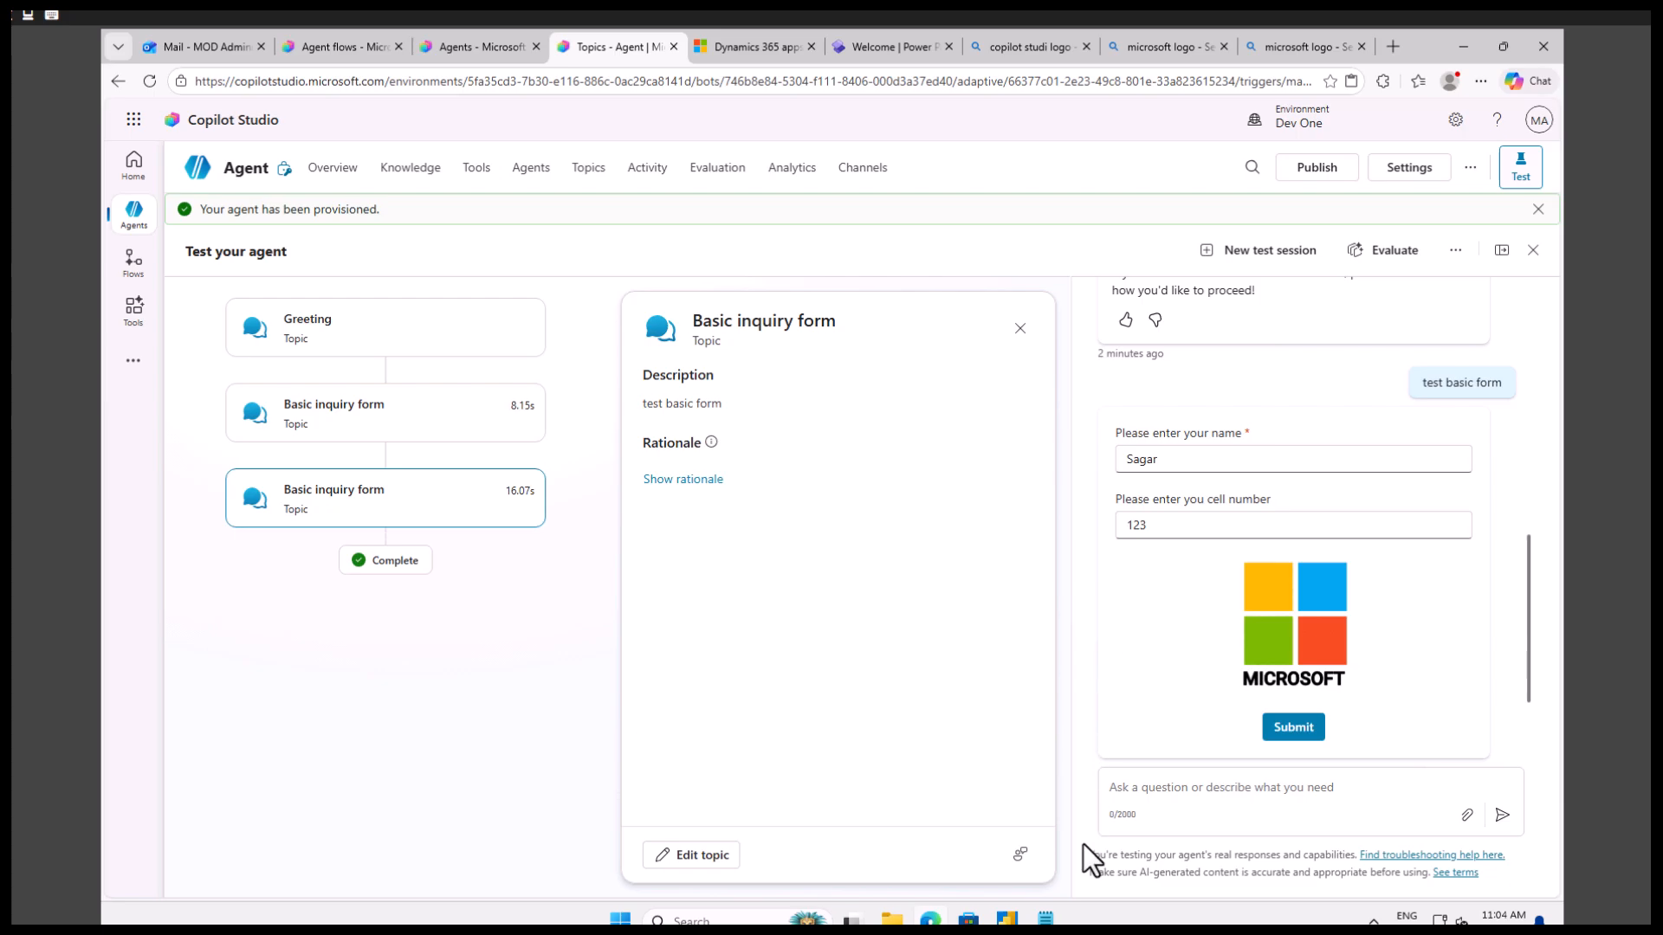
pyautogui.click(1046, 919)
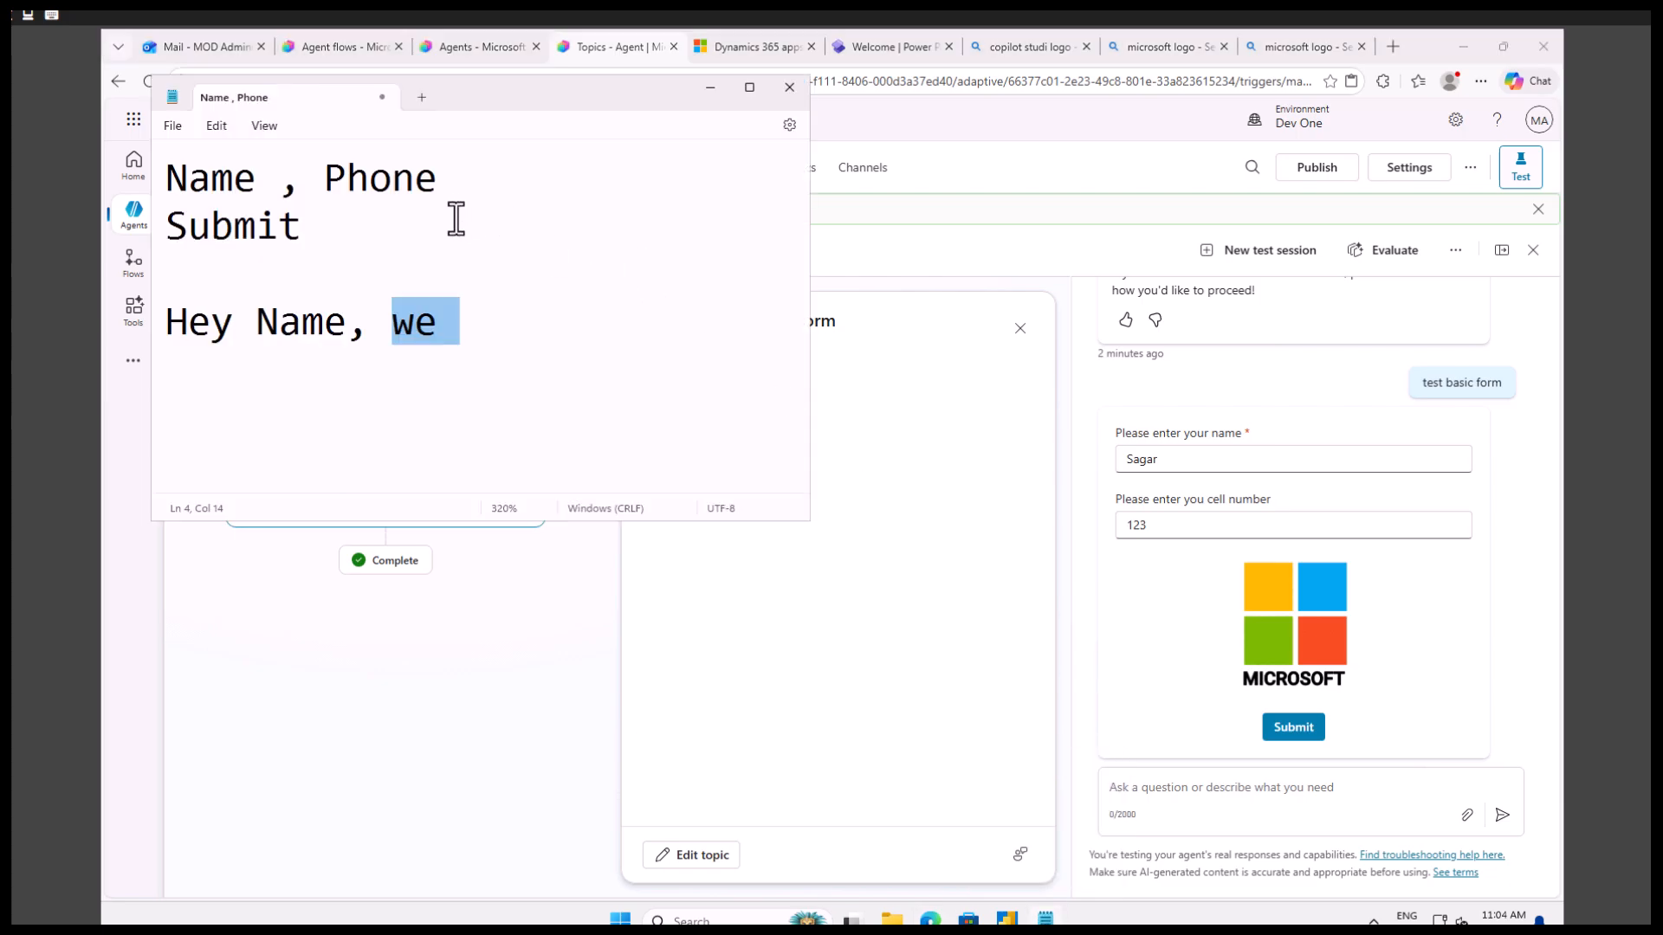
pyautogui.click(1237, 408)
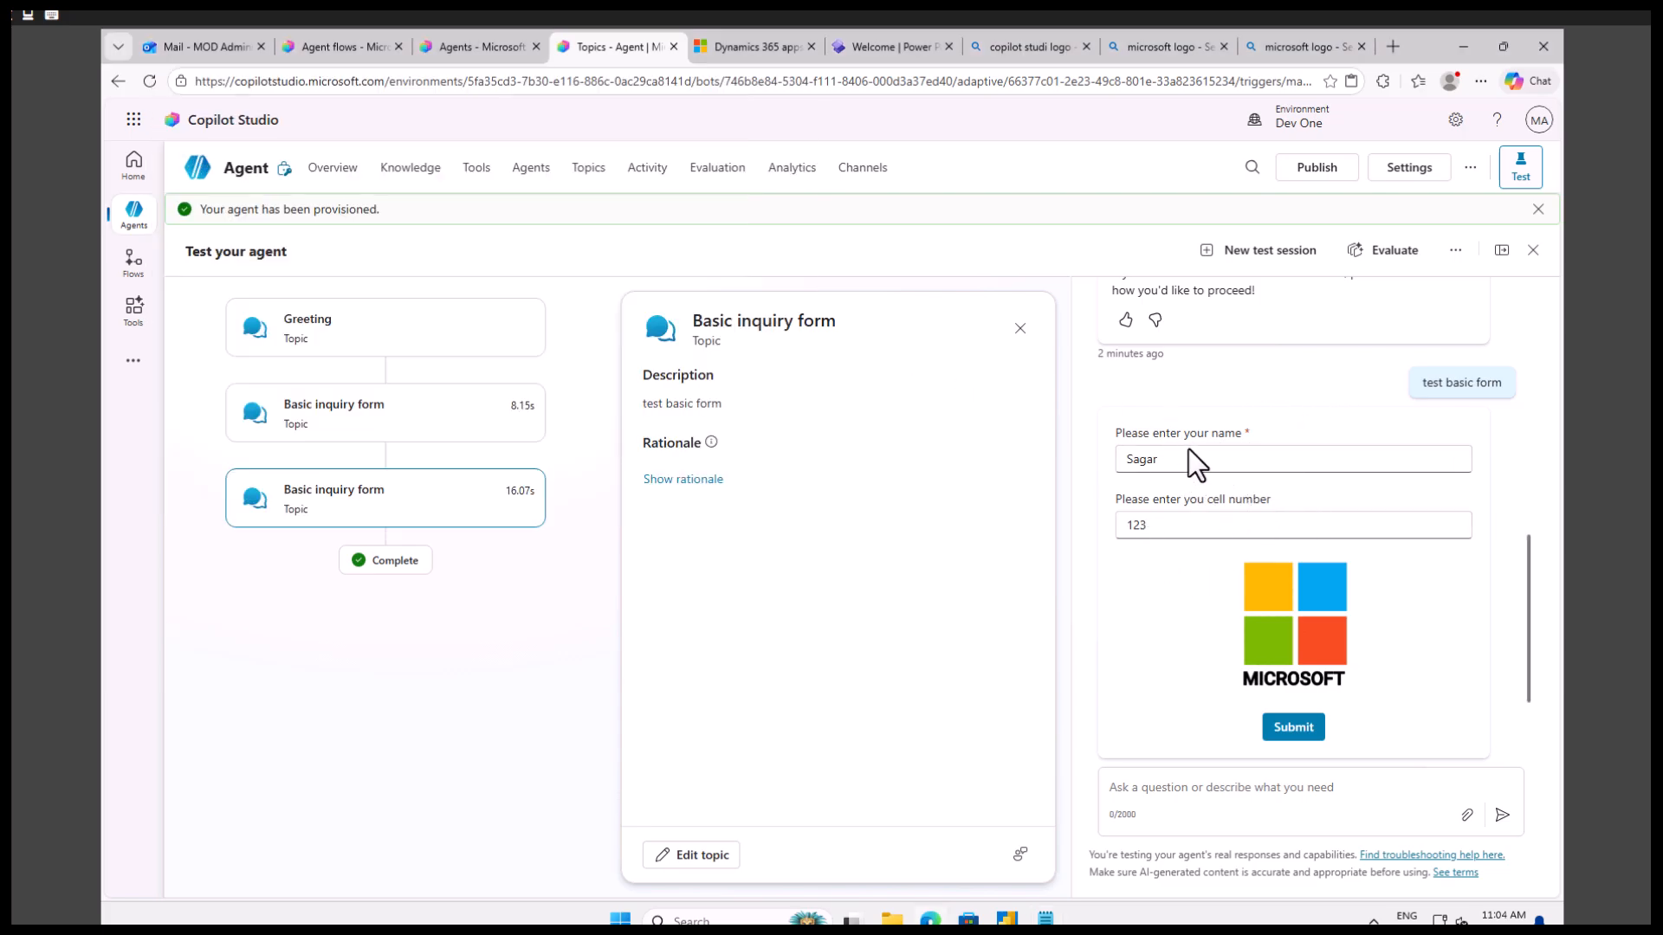
# Clear the name on the submitted card and submit it again to test the required-field validation.
pyautogui.click(1186, 461)
pyautogui.moveTo(1176, 463); pyautogui.dragTo(1115, 465)
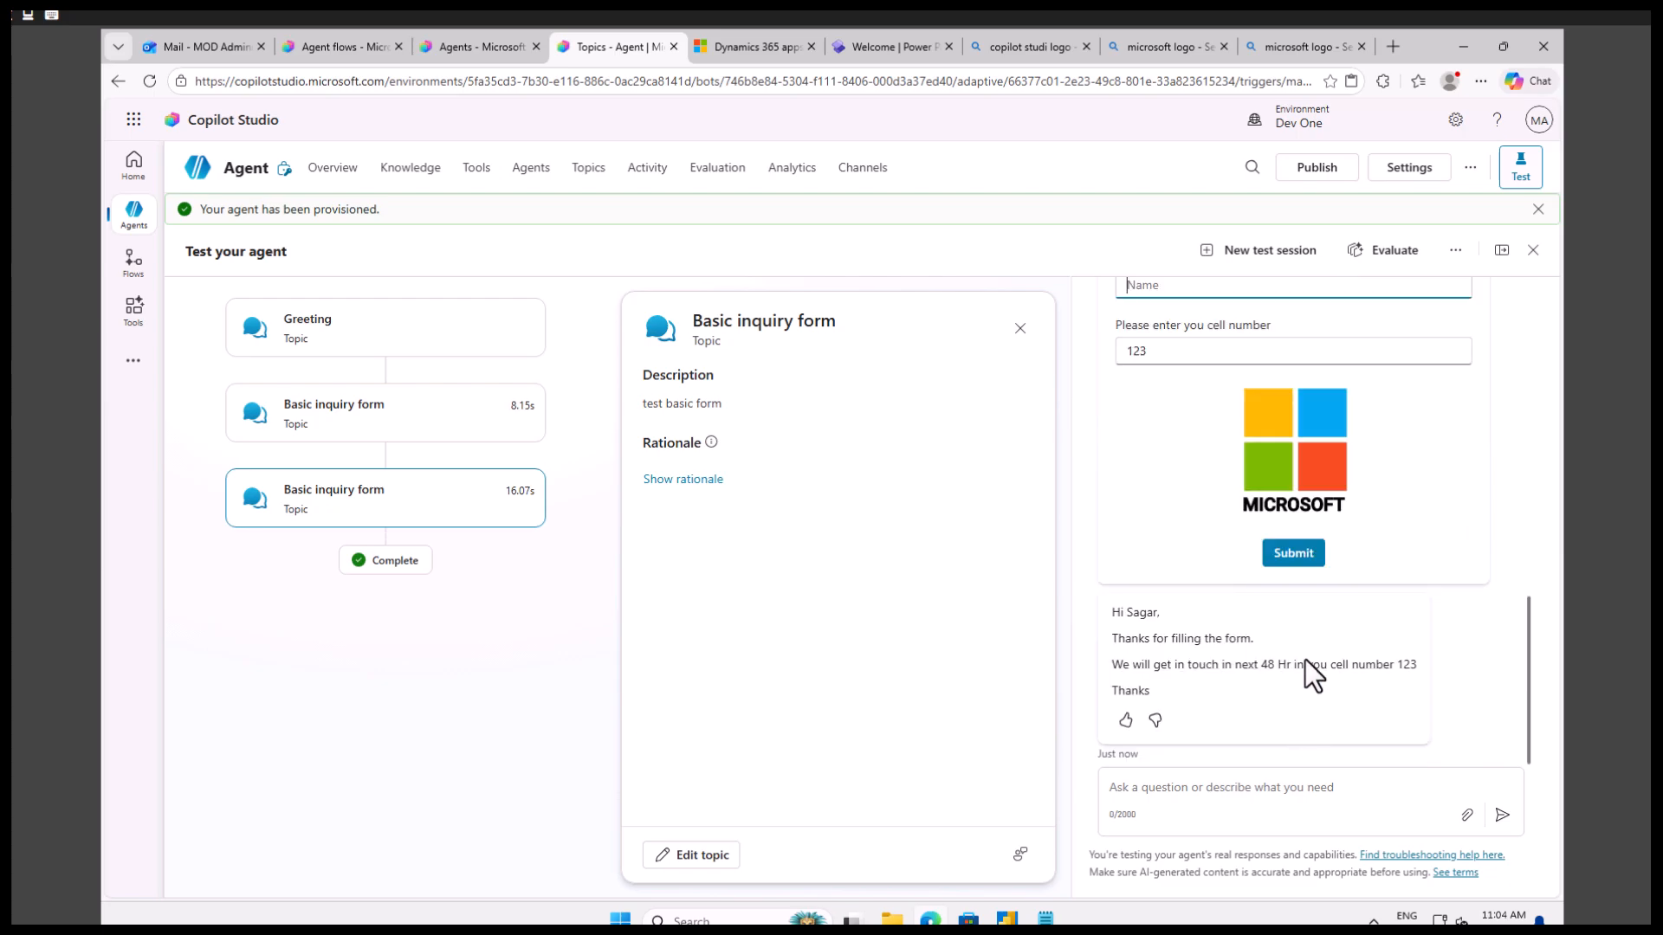
pyautogui.click(1294, 554)
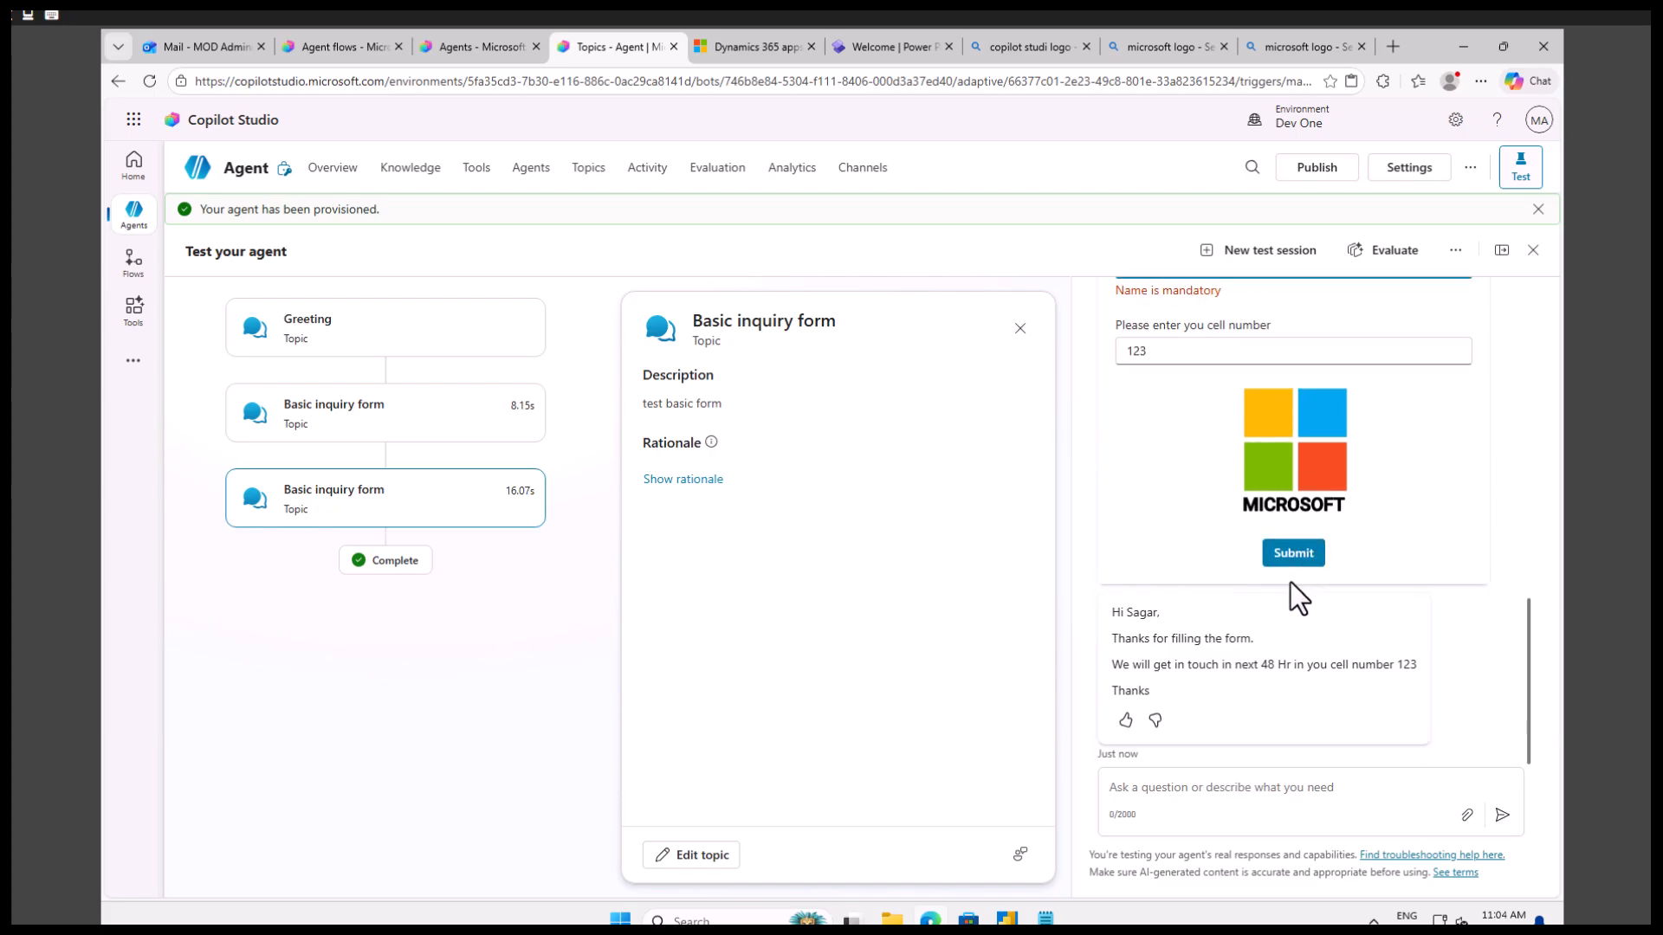
pyautogui.scroll(5, 1224, 423)
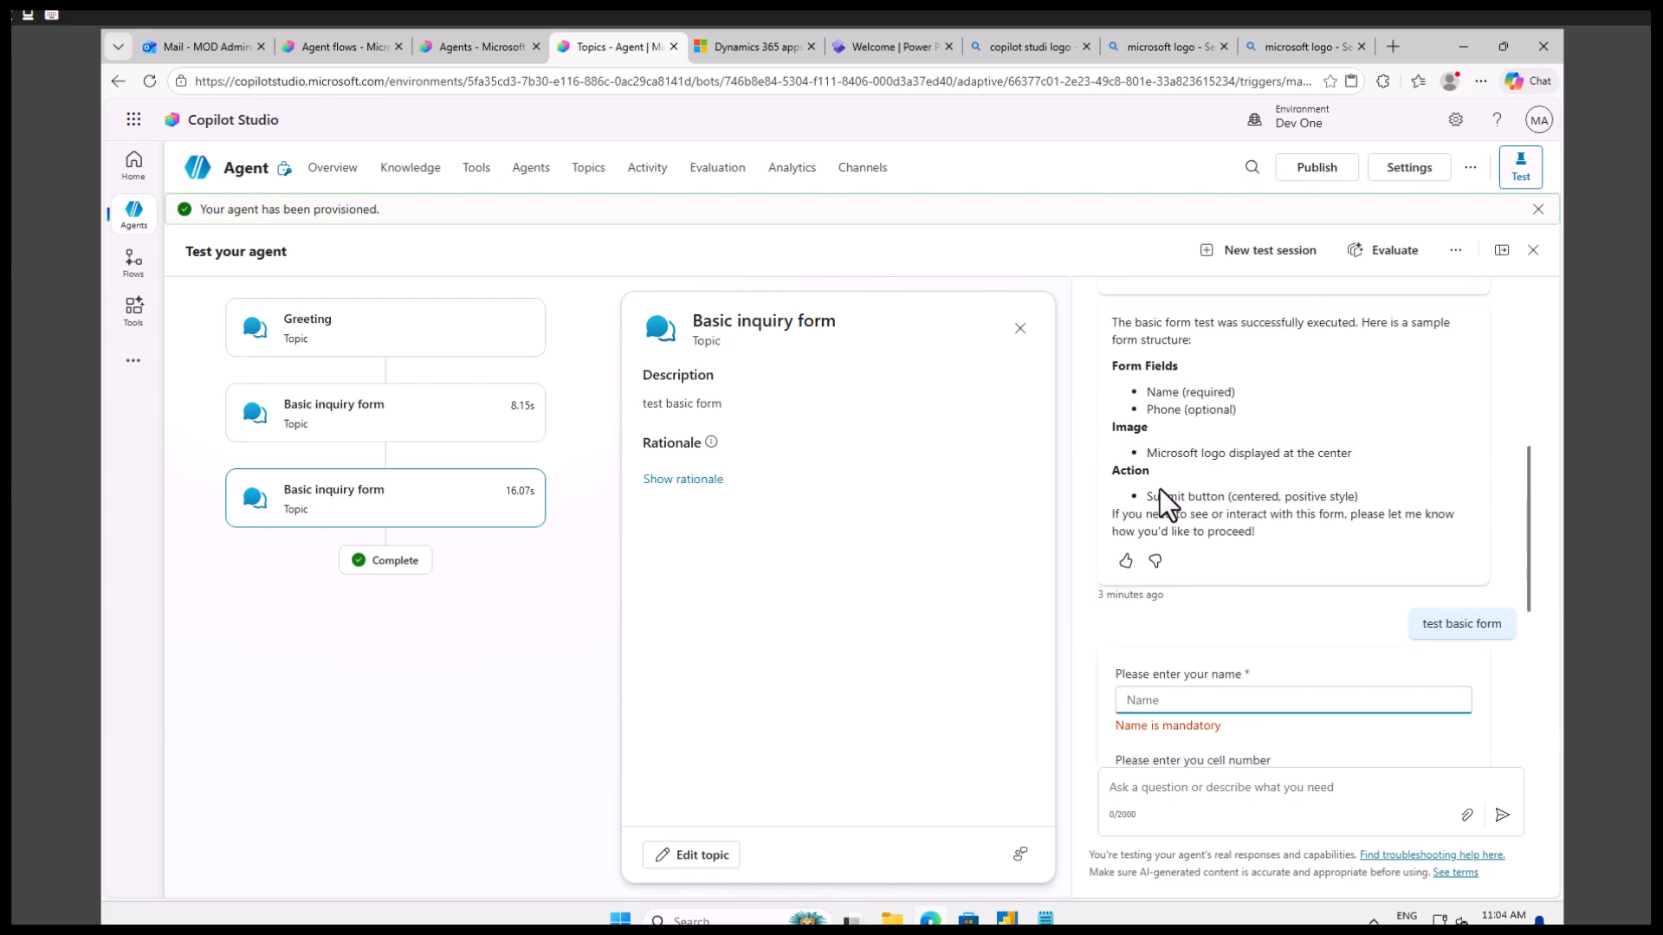
# Examine the name input's errorMessage in the adaptive card designer, close the designer and return to the name field on the test card.
pyautogui.click(692, 483)
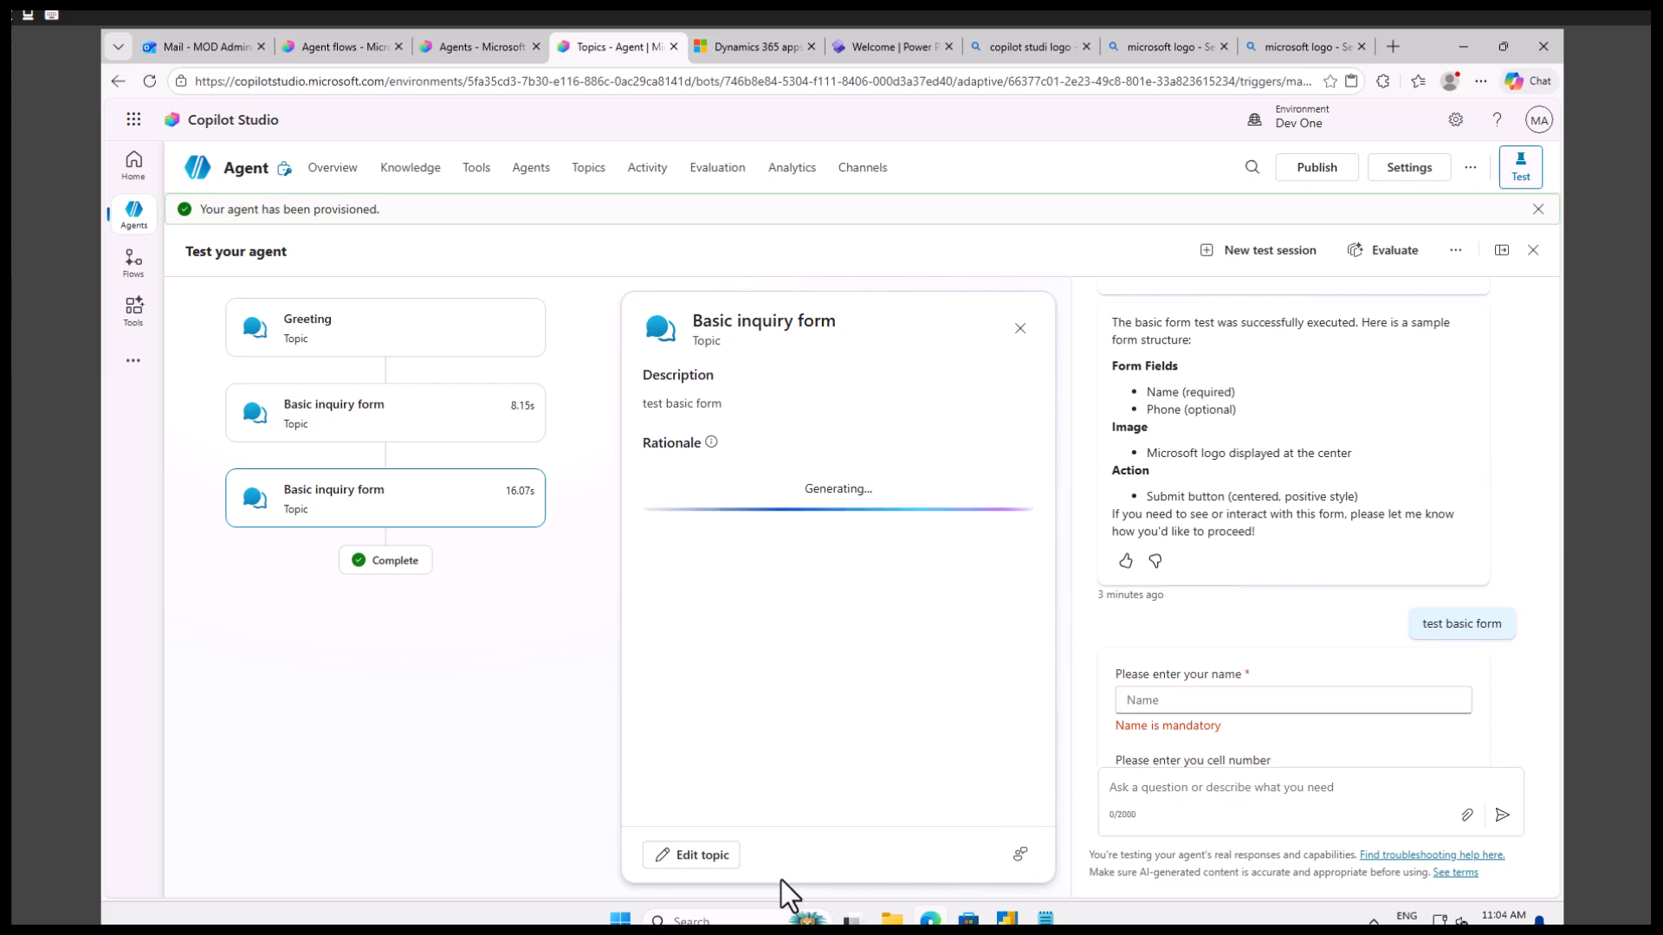
pyautogui.click(702, 855)
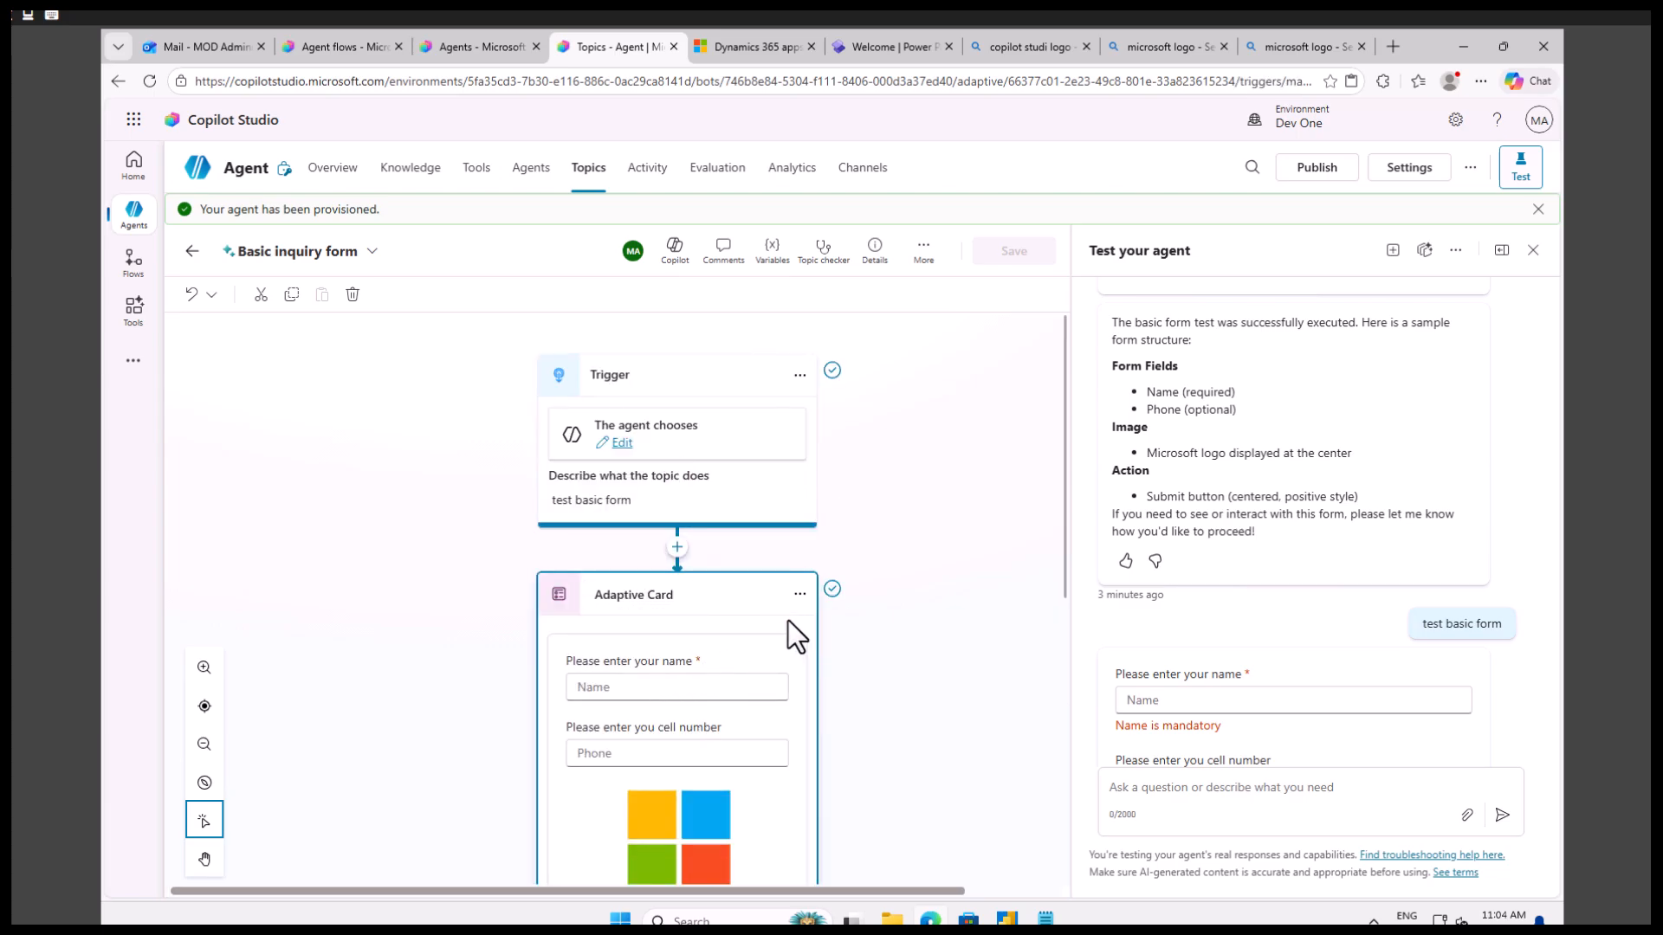
pyautogui.click(799, 596)
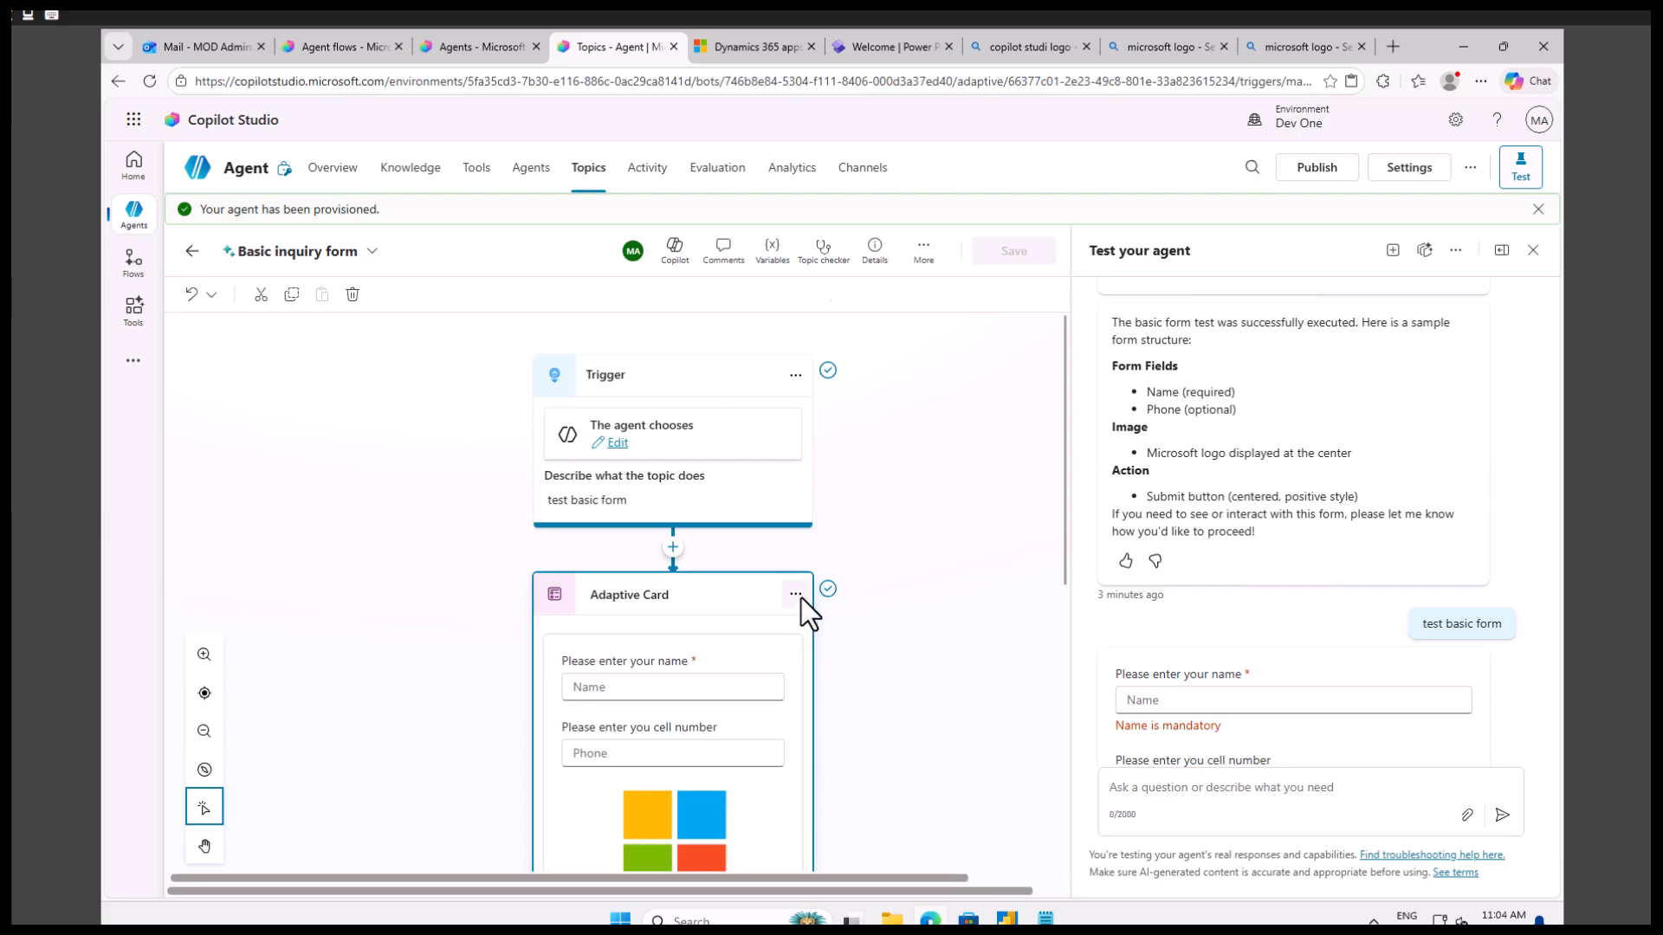
pyautogui.click(902, 398)
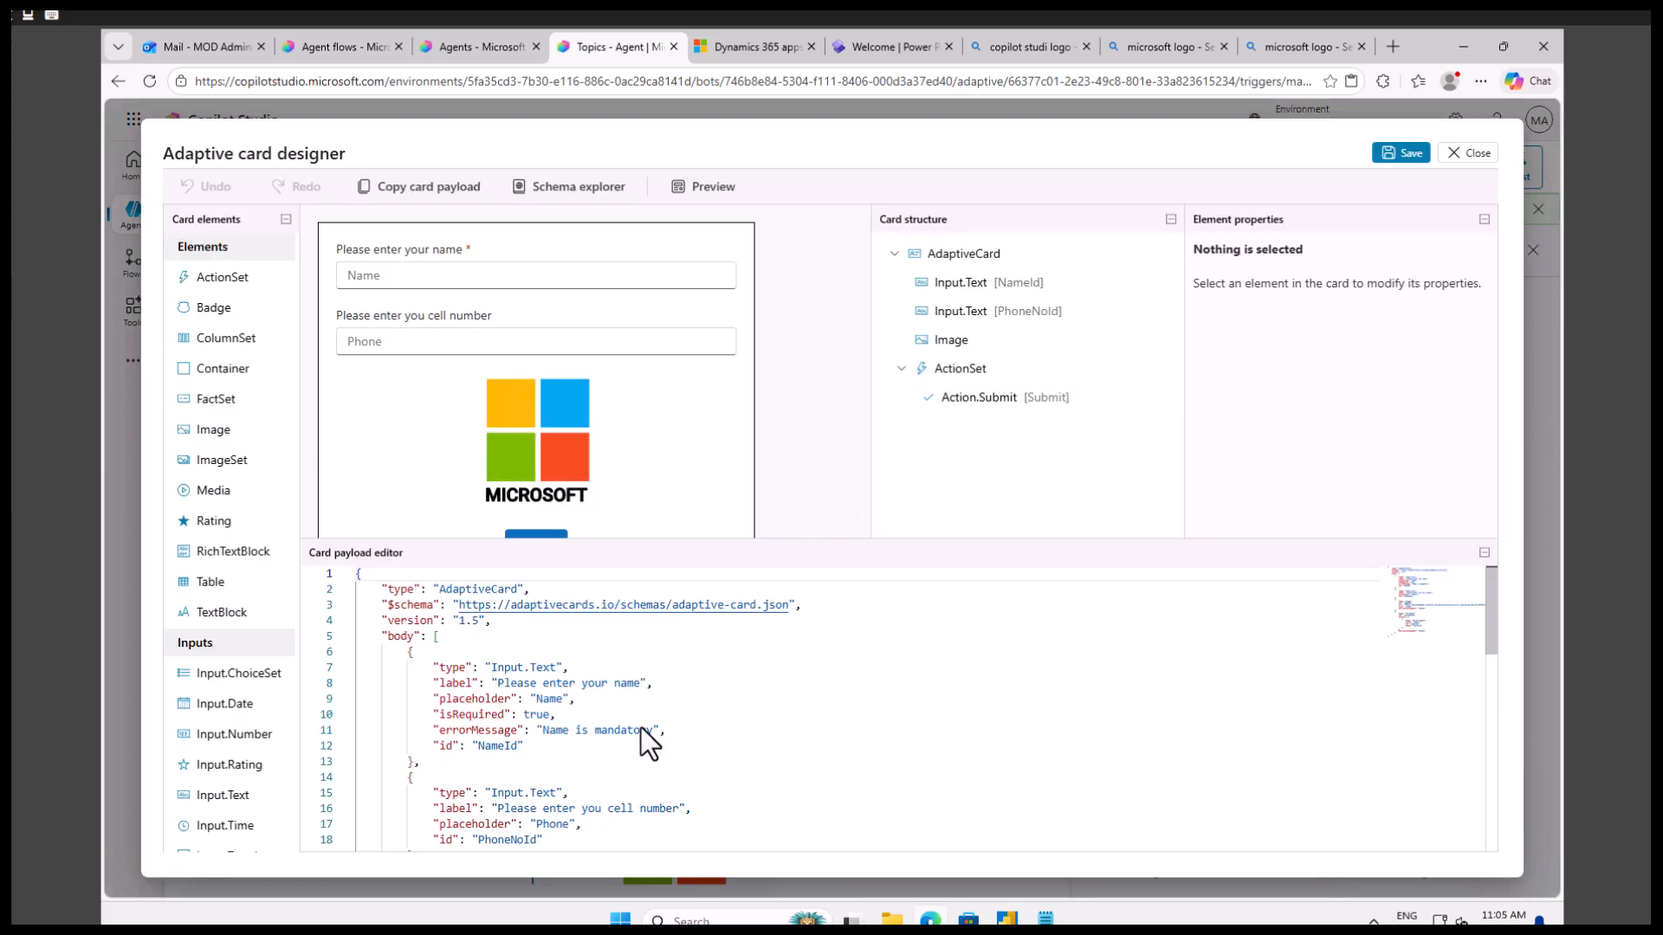
pyautogui.doubleClick(565, 730)
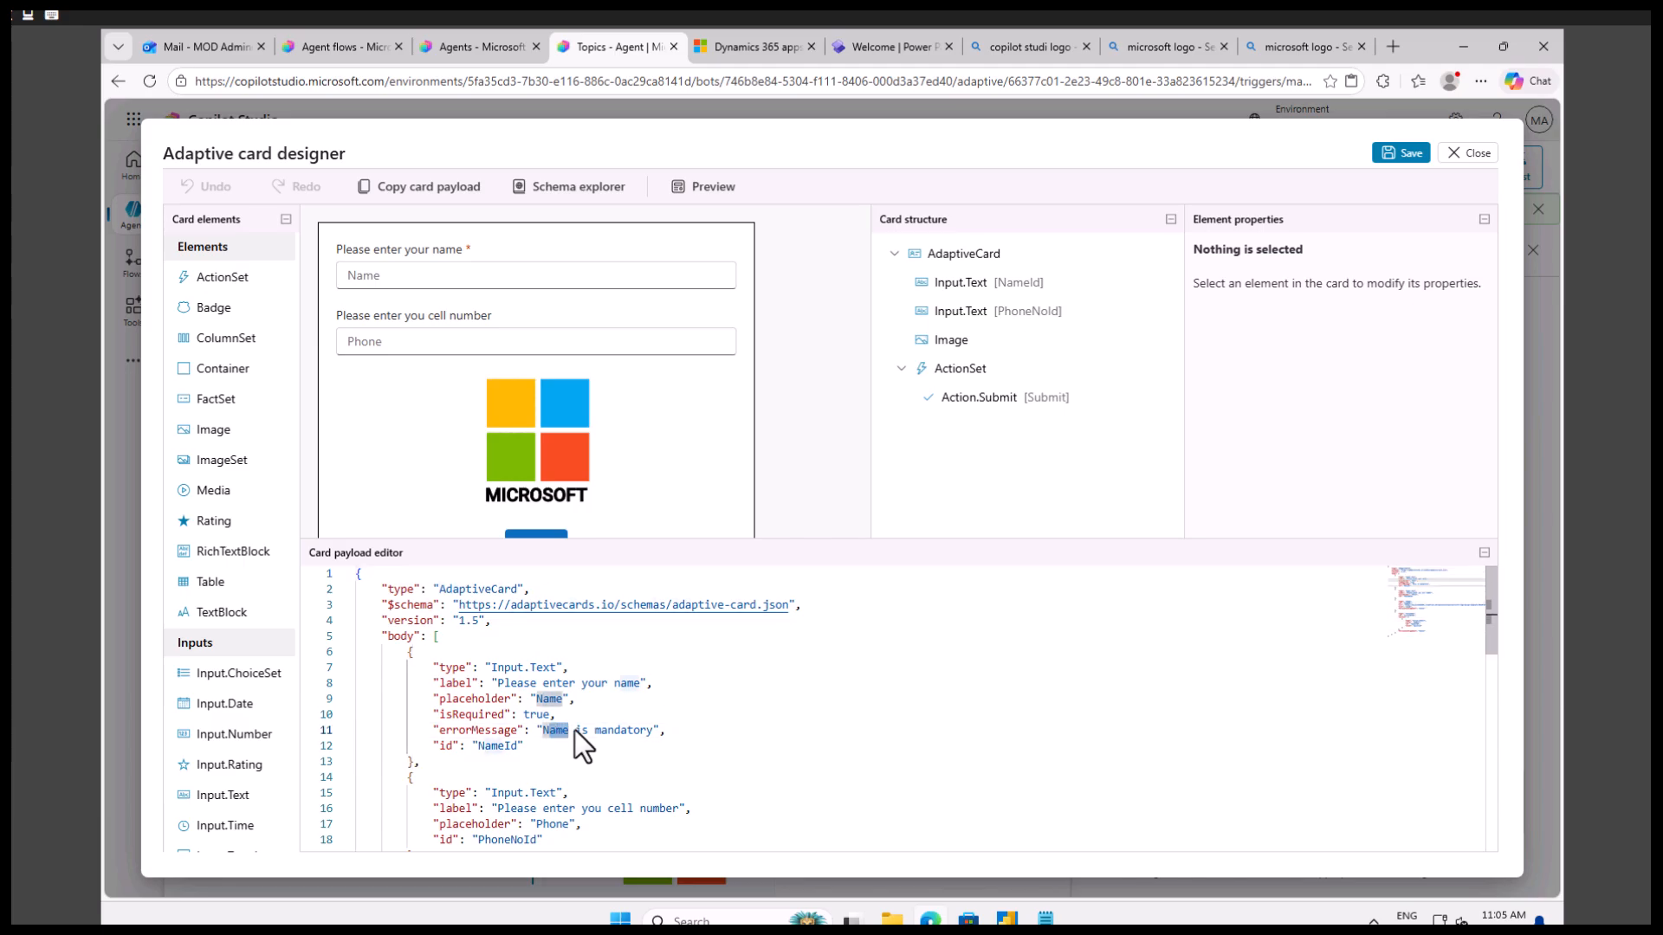
pyautogui.click(1471, 153)
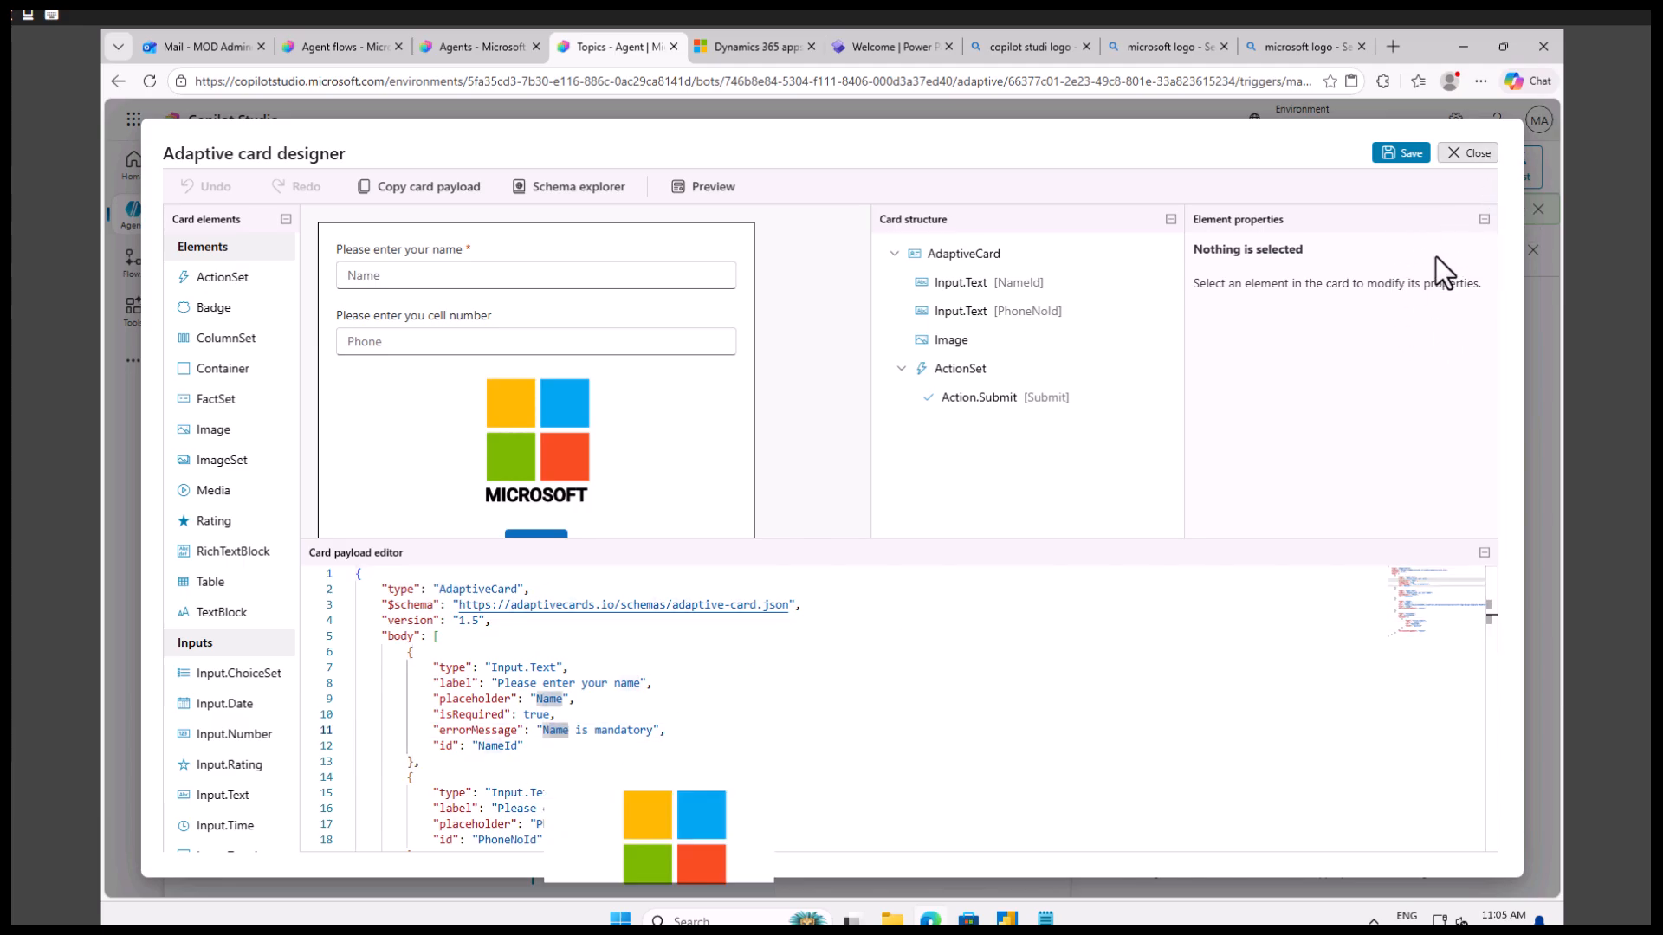
pyautogui.click(1208, 698)
pyautogui.scroll(-2, 1256, 721)
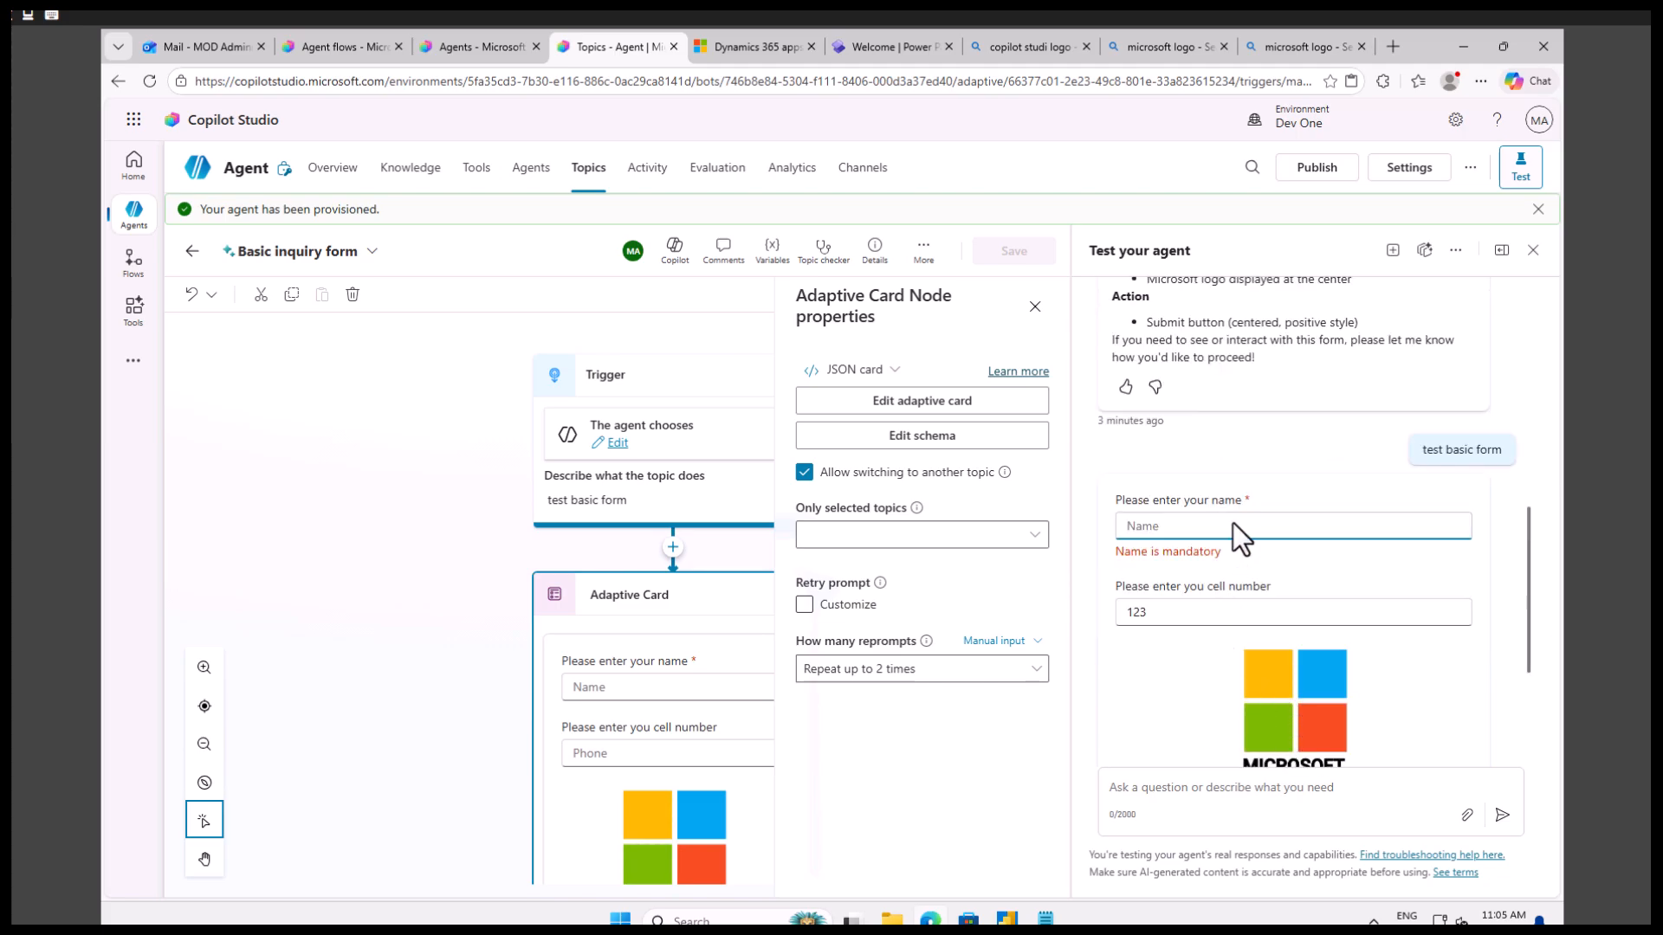